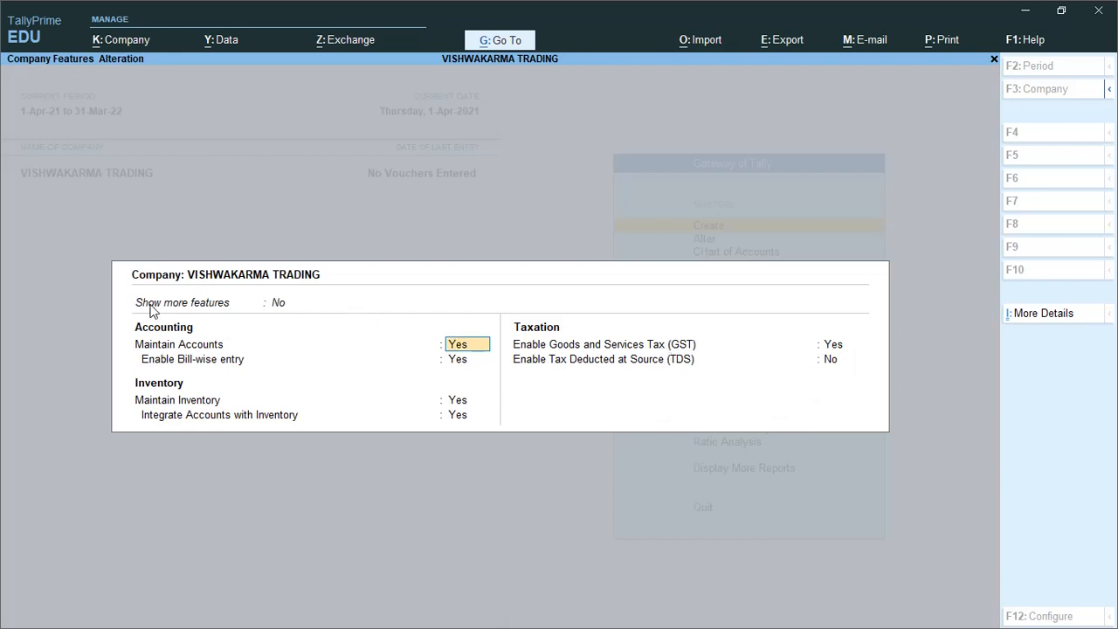
# Set both Show more features and Show all features to Yes in the company features of VISHWAKARMA TRADING.
pyautogui.click(278, 307)
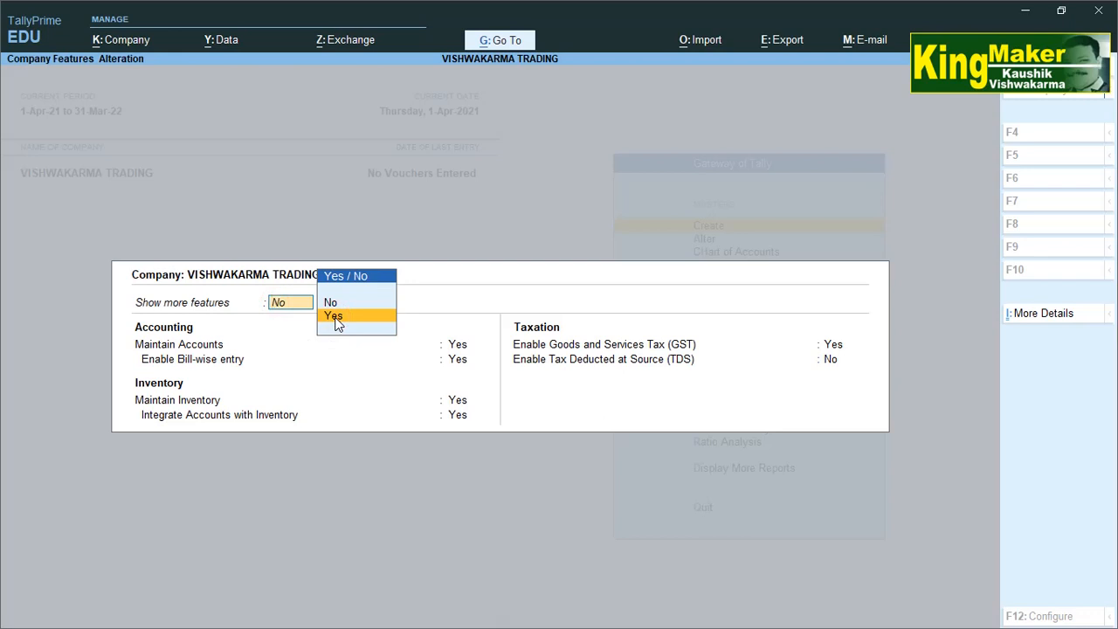
pyautogui.click(336, 318)
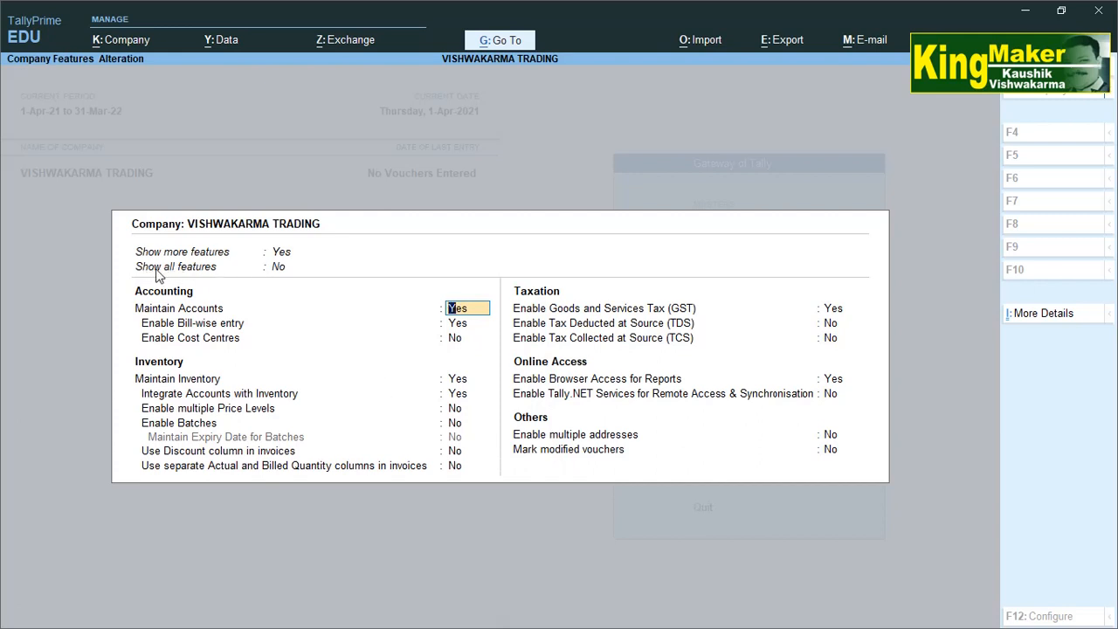
pyautogui.click(279, 270)
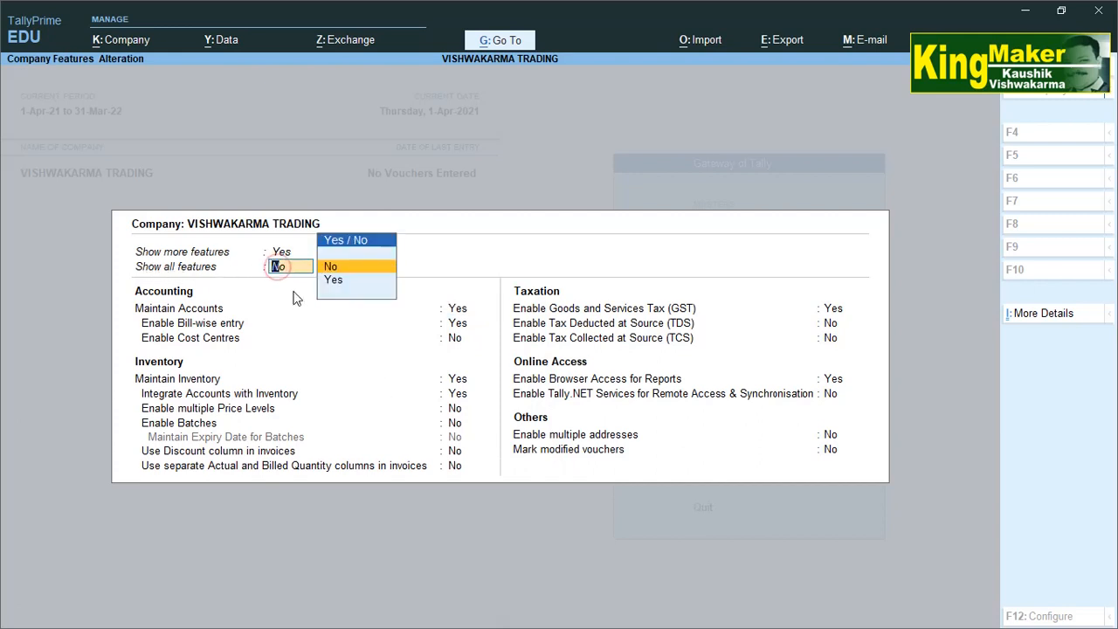
pyautogui.press('Down')
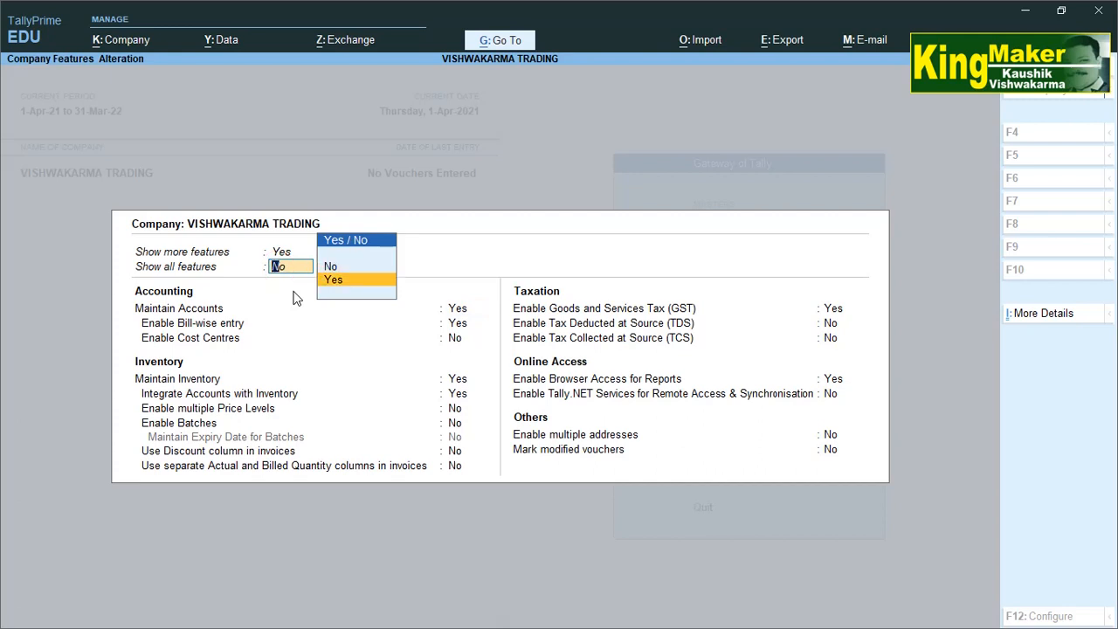
pyautogui.press('Return')
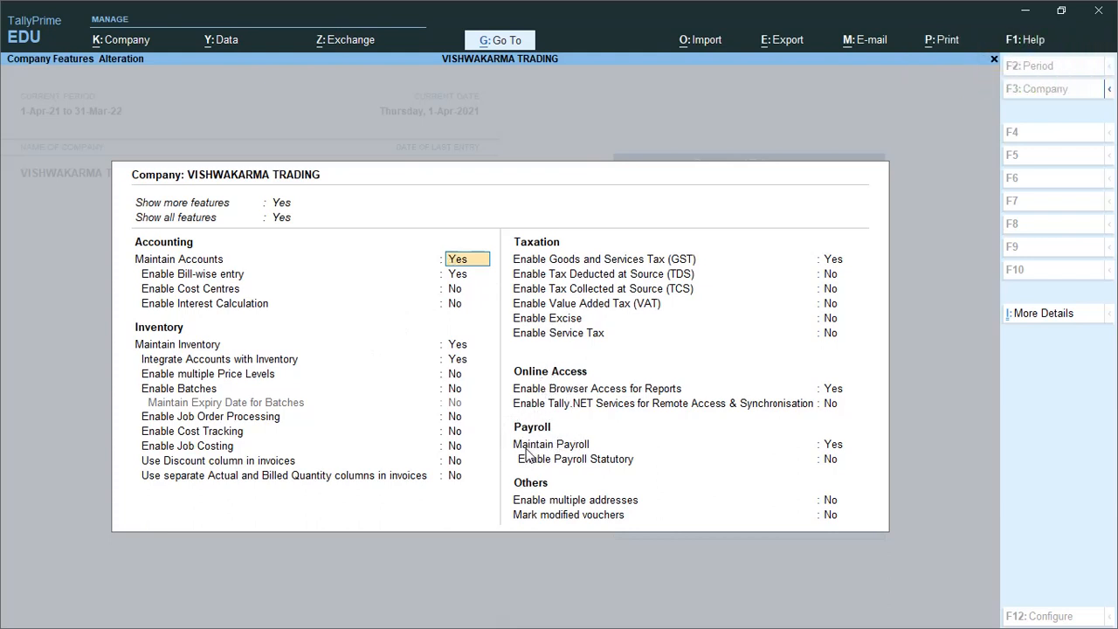
# Set Maintain Payroll to Yes, leave Enable Payroll Statutory at No, and accept the company features.
pyautogui.click(833, 446)
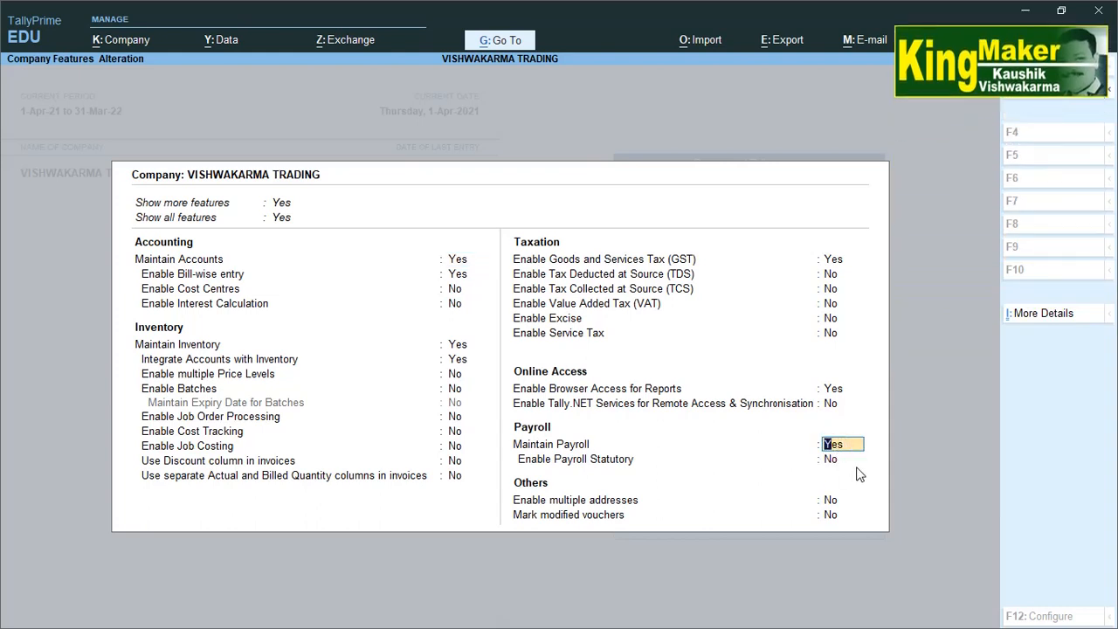
pyautogui.write('y')
pyautogui.press('Return')
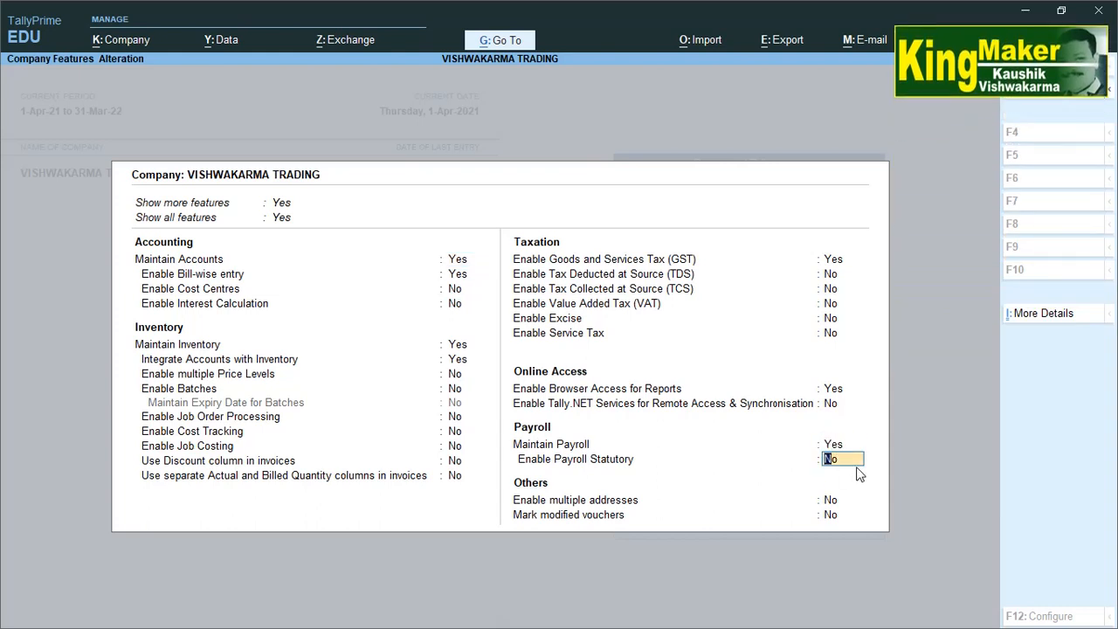
pyautogui.press('Return')
pyautogui.press('Return')
pyautogui.press('Return')
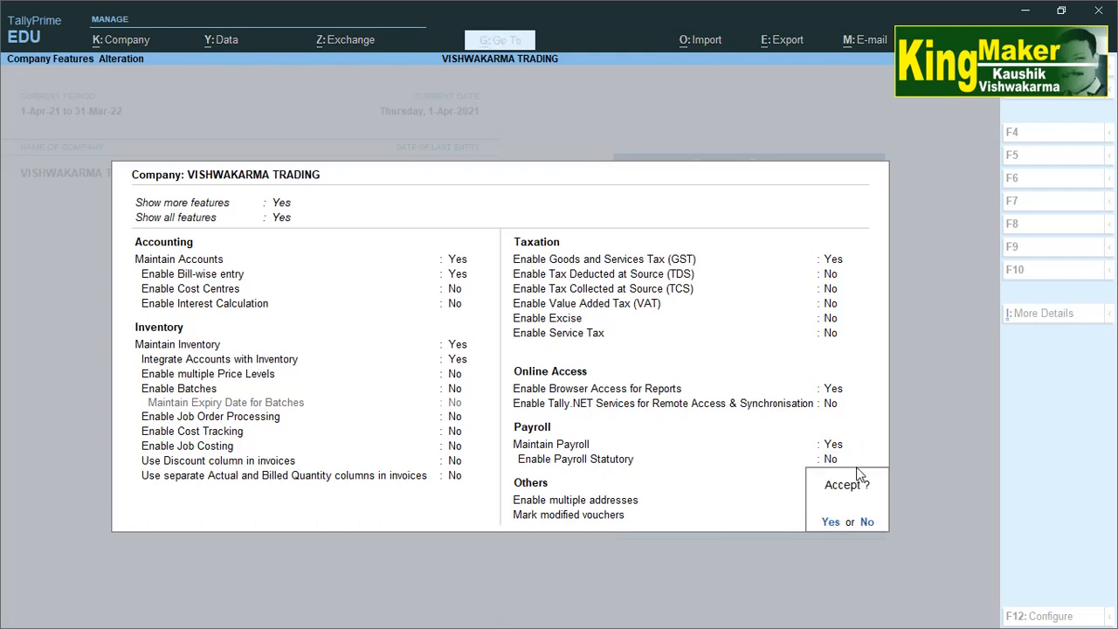
pyautogui.press('Return')
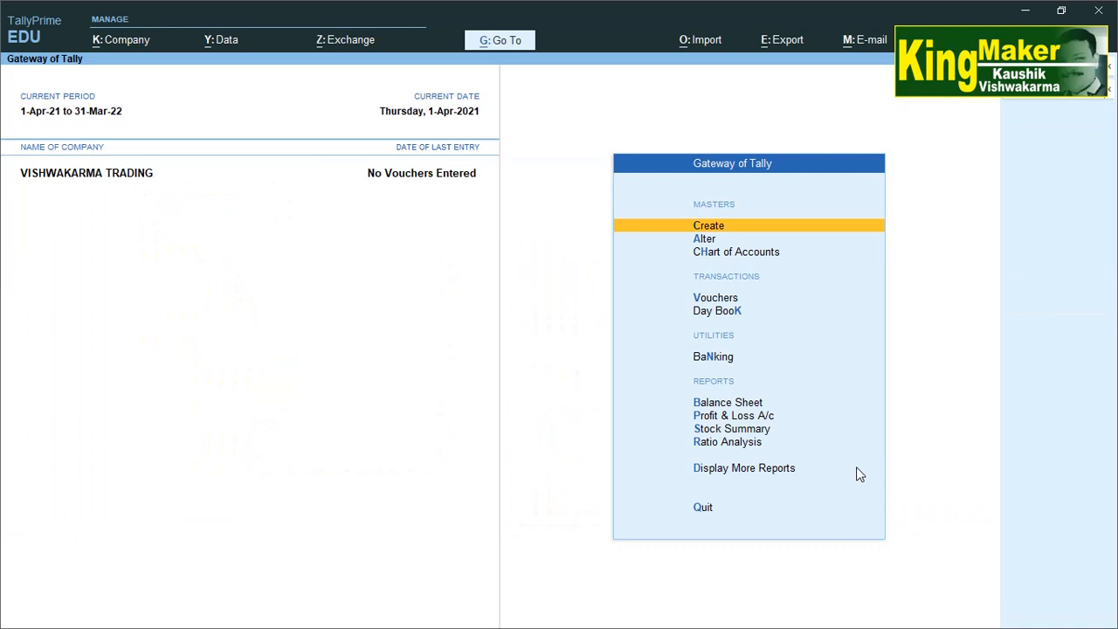
# Open the list of masters available for creation and review the entries under Payroll Masters.
pyautogui.click(732, 236)
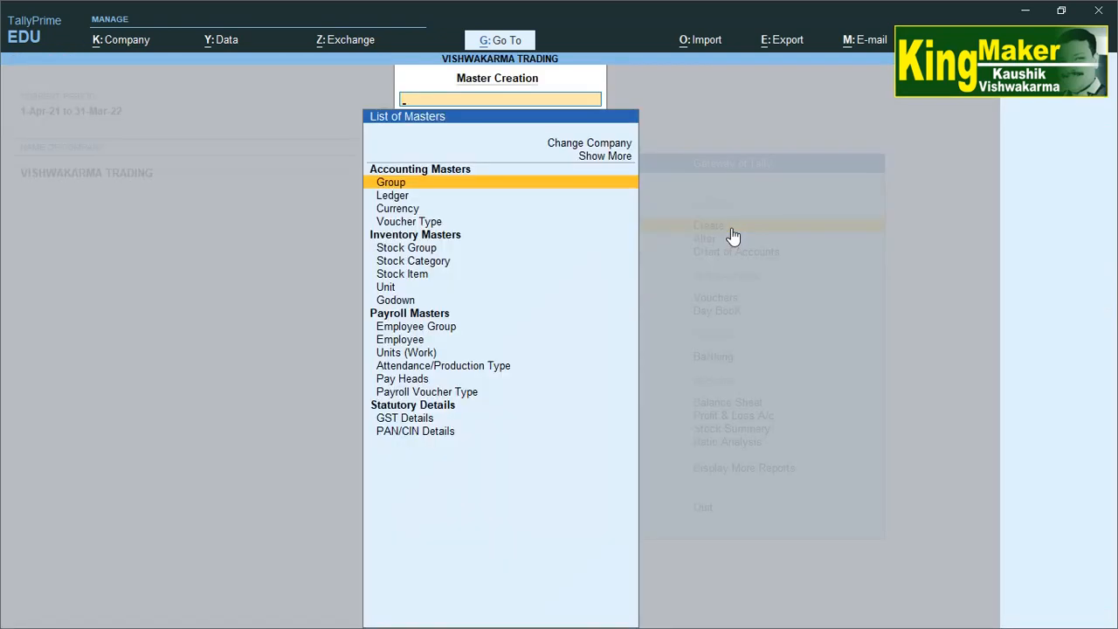
pyautogui.press('Down')
pyautogui.press('Down')
pyautogui.press('Down')
pyautogui.press('Down')
pyautogui.press('Down')
pyautogui.press('Down')
pyautogui.press('Down')
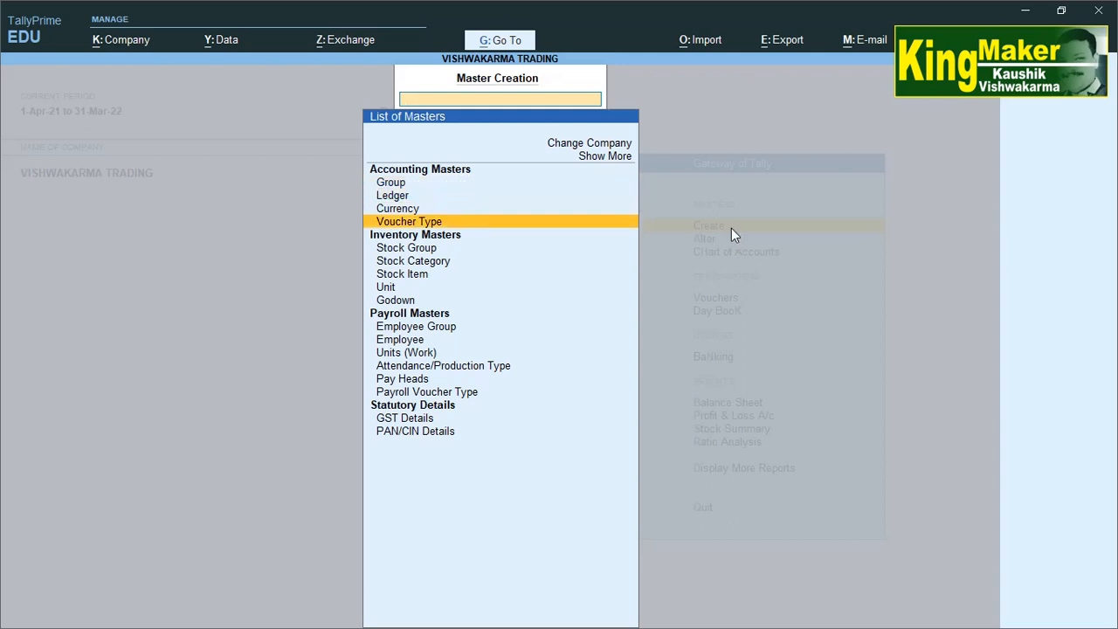
pyautogui.press('Down')
pyautogui.press('Down')
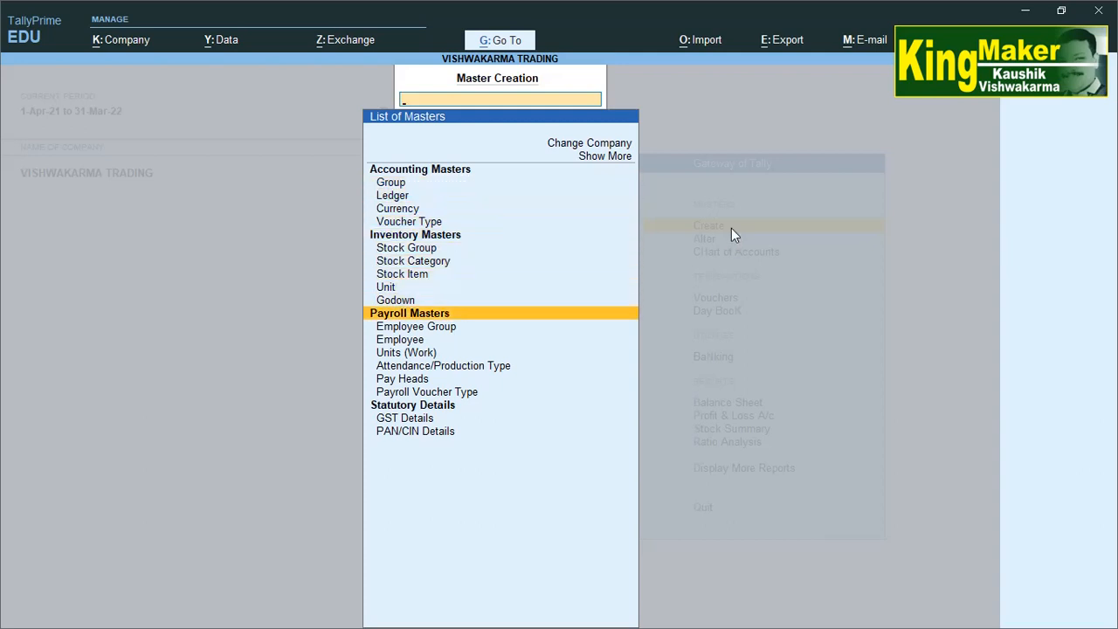
pyautogui.press('Down')
pyautogui.press('Down')
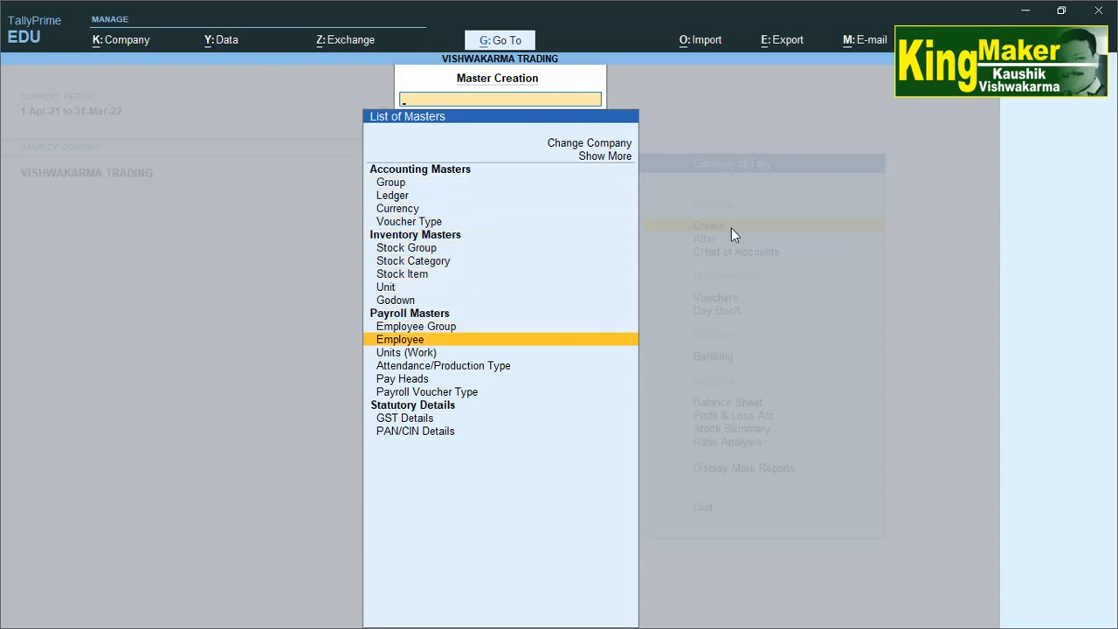
pyautogui.press('Down')
pyautogui.press('Down')
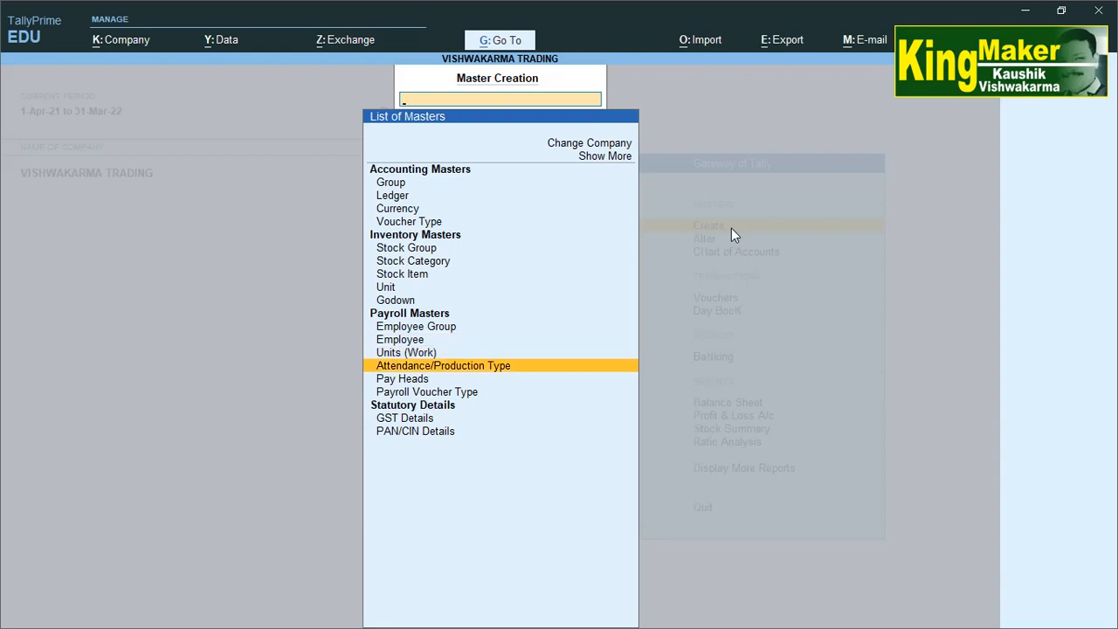
pyautogui.press('Down')
pyautogui.press('Up')
pyautogui.press('Up')
pyautogui.press('Up')
pyautogui.press('Up')
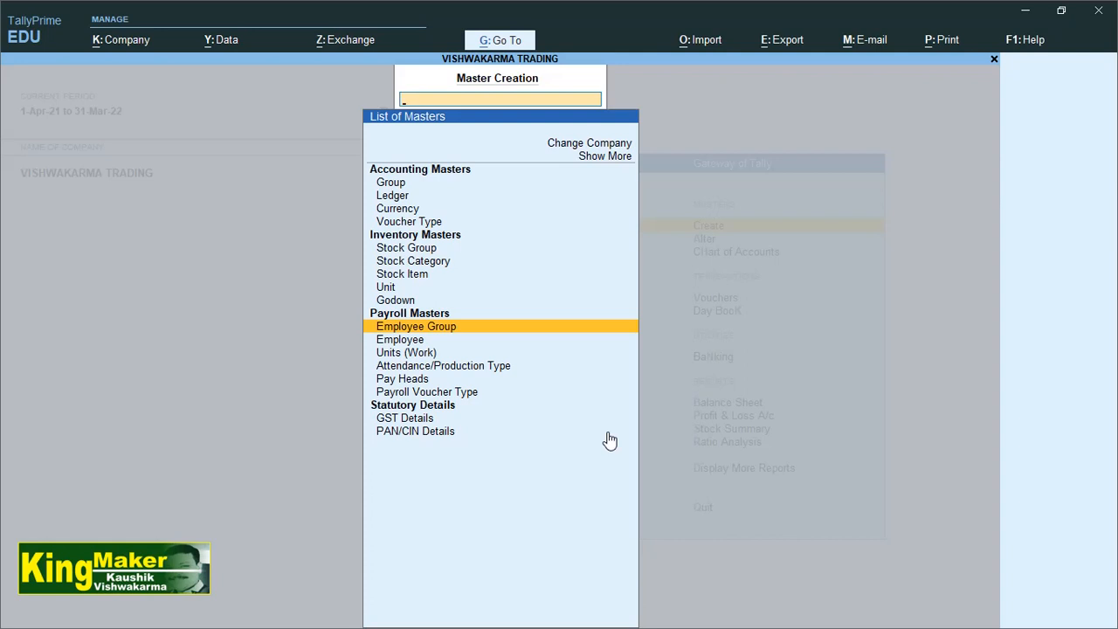
# Start a new work unit from the payroll masters with the symbol KM and the formal name KILO METER.
pyautogui.press('Down')
pyautogui.press('Down')
pyautogui.press('Down')
pyautogui.press('Up')
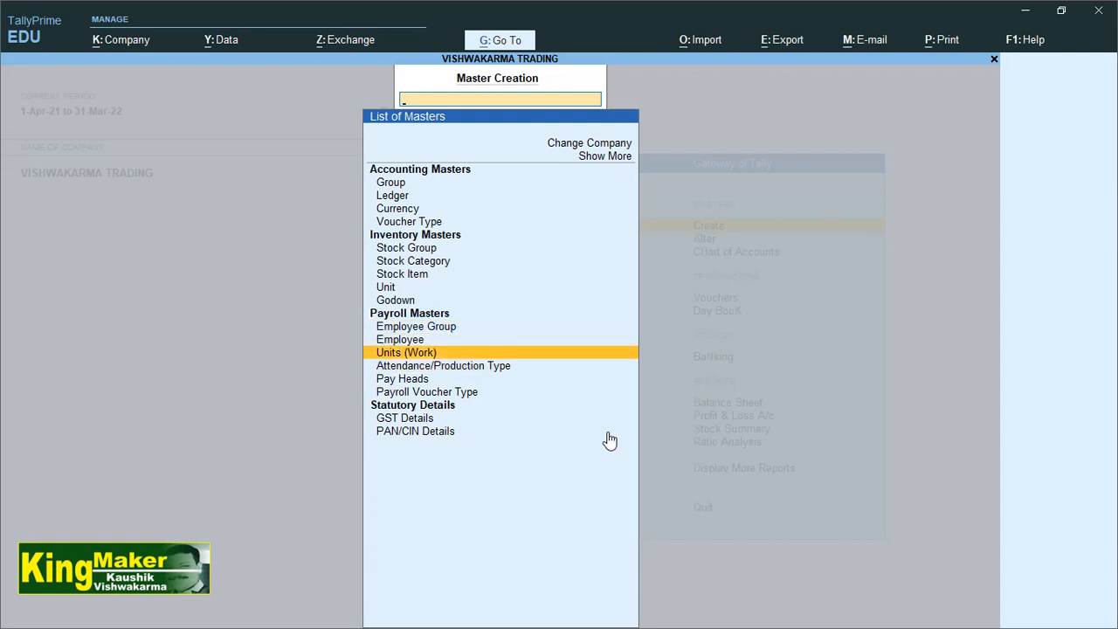
pyautogui.press('Return')
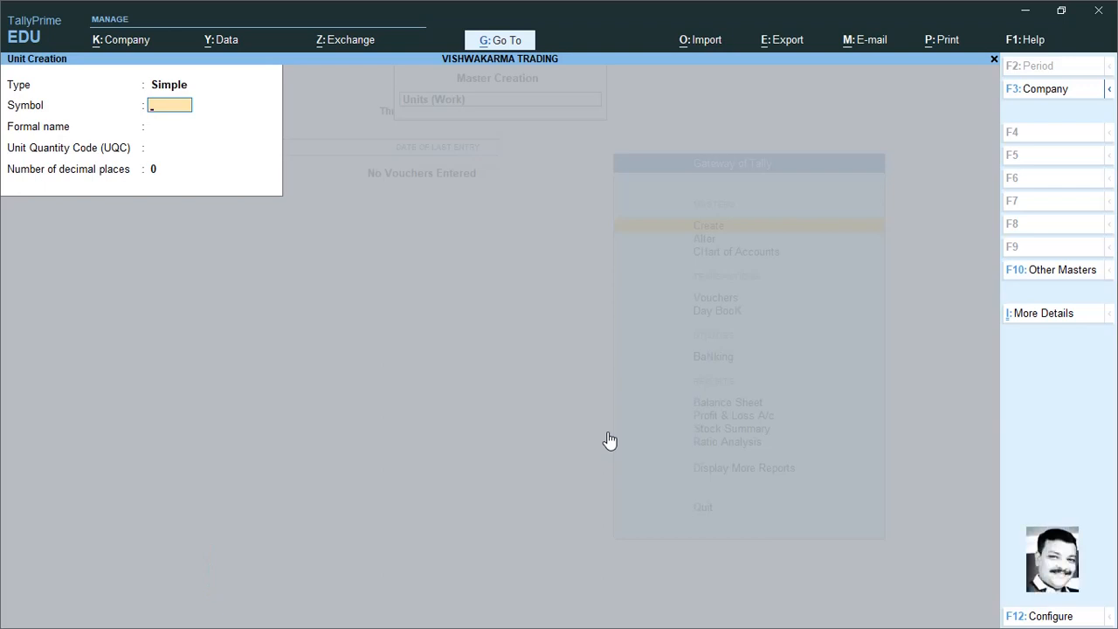
pyautogui.write('KM')
pyautogui.press('Return')
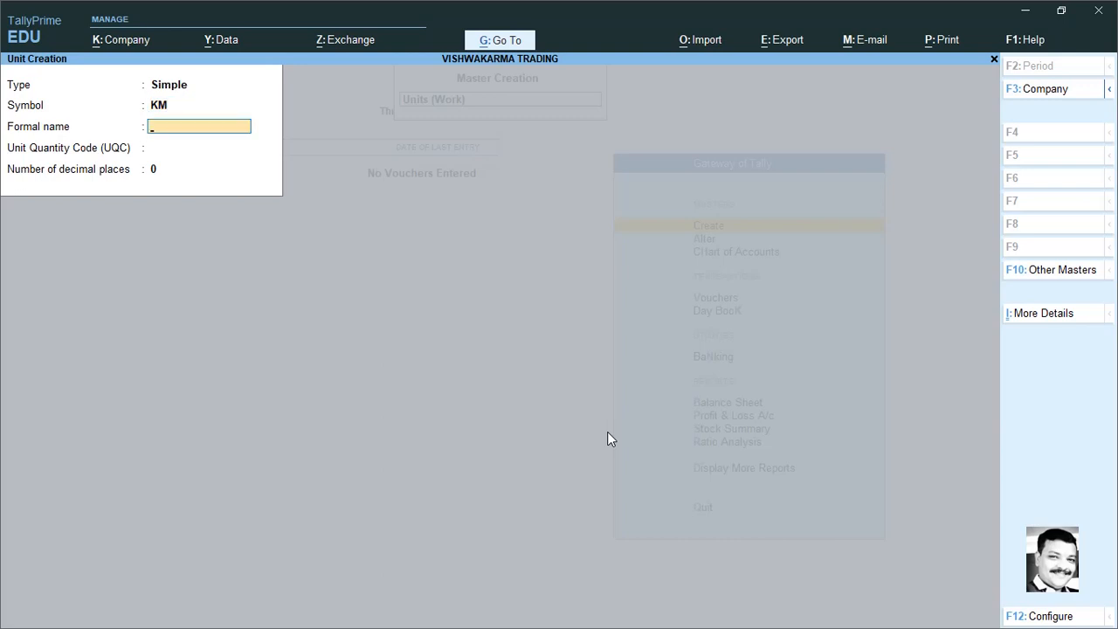
pyautogui.write('KILO METER')
pyautogui.press('Return')
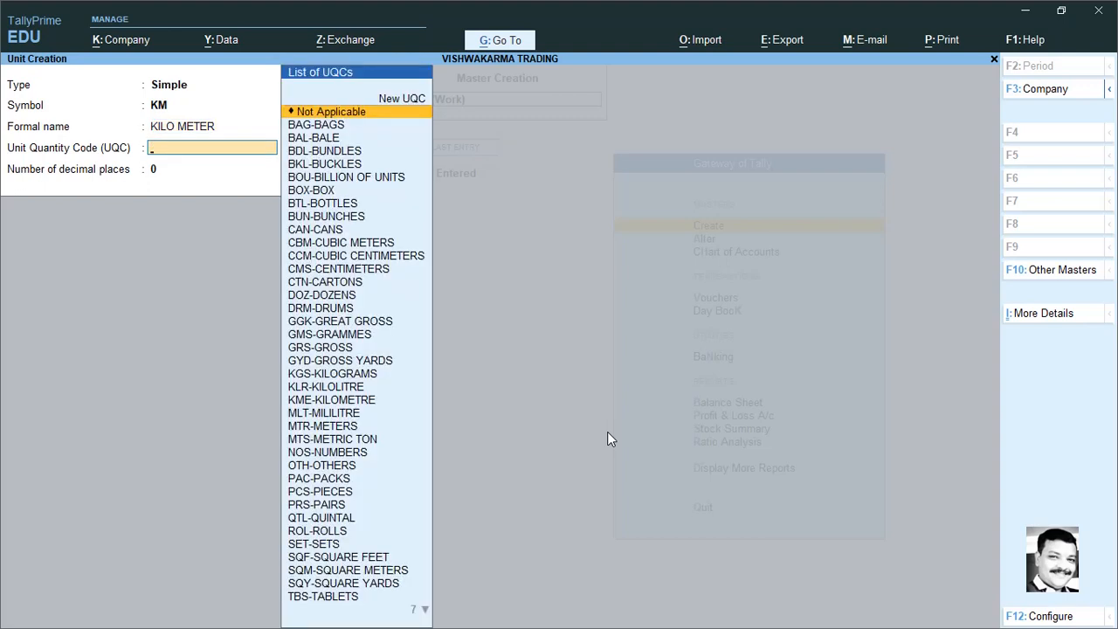
# Assign the unit quantity code KME-KILOMETRE to the KM unit and save it with 0 decimal places.
pyautogui.write('K')
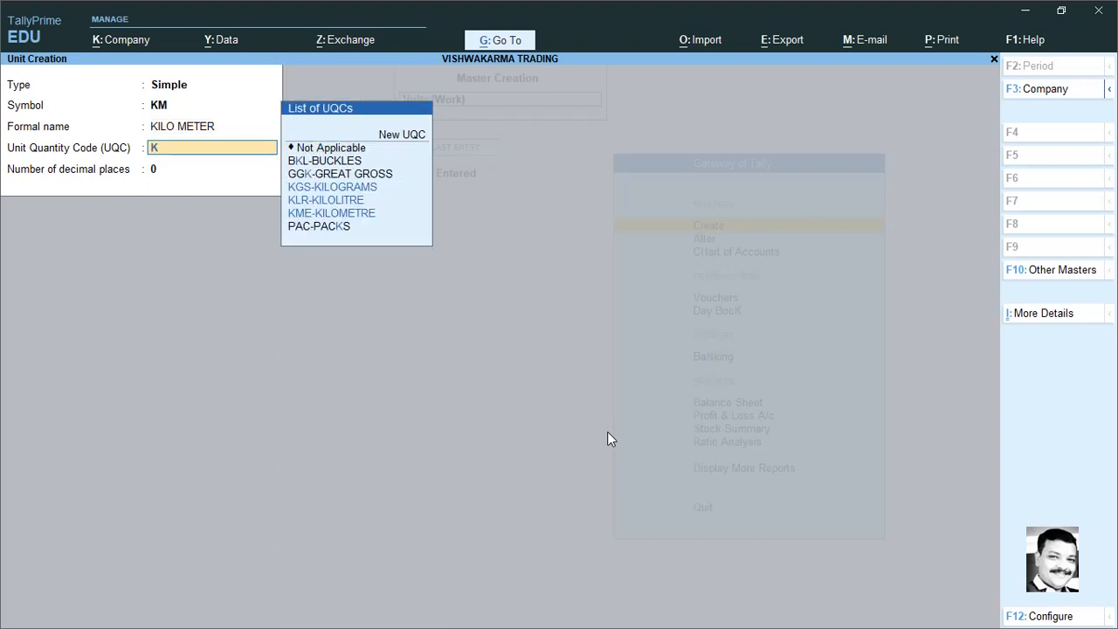
pyautogui.press('Down')
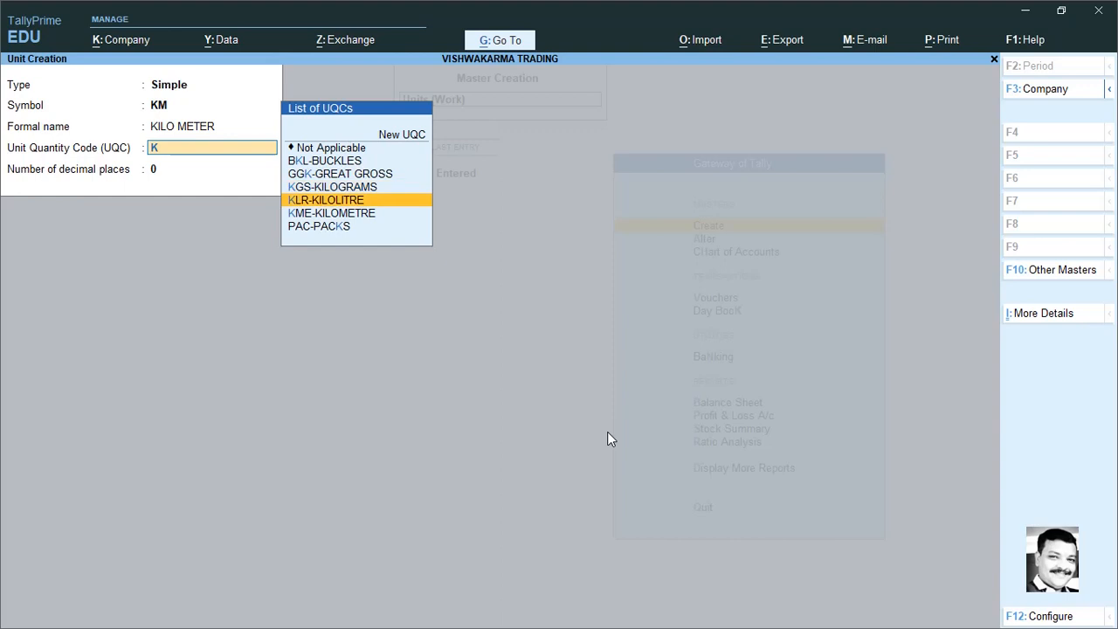
pyautogui.press('Down')
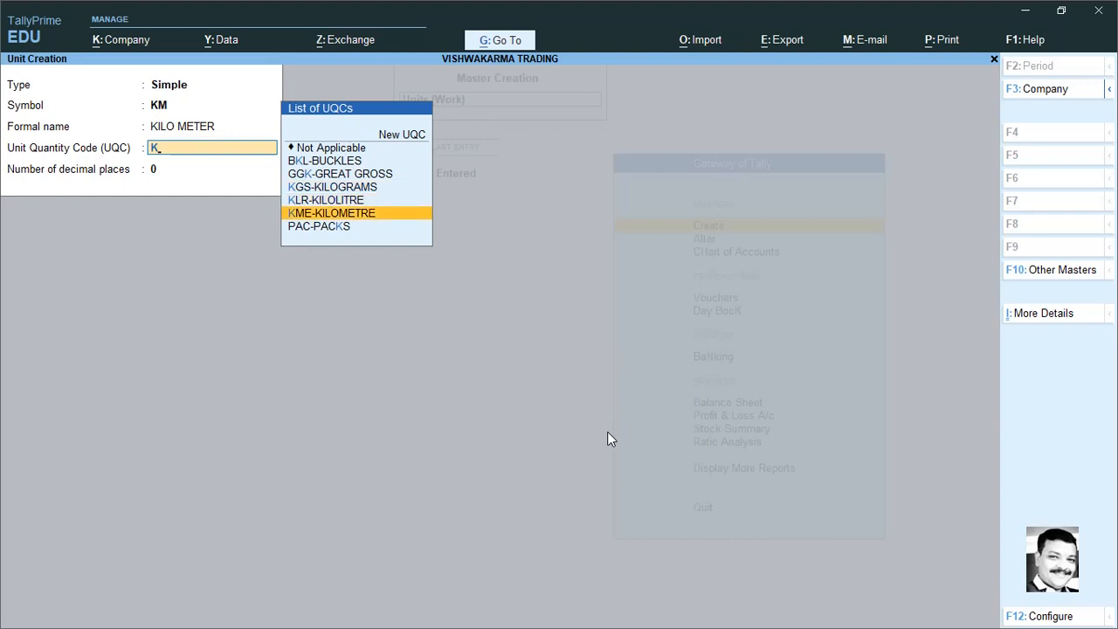
pyautogui.press('Return')
pyautogui.press('Return')
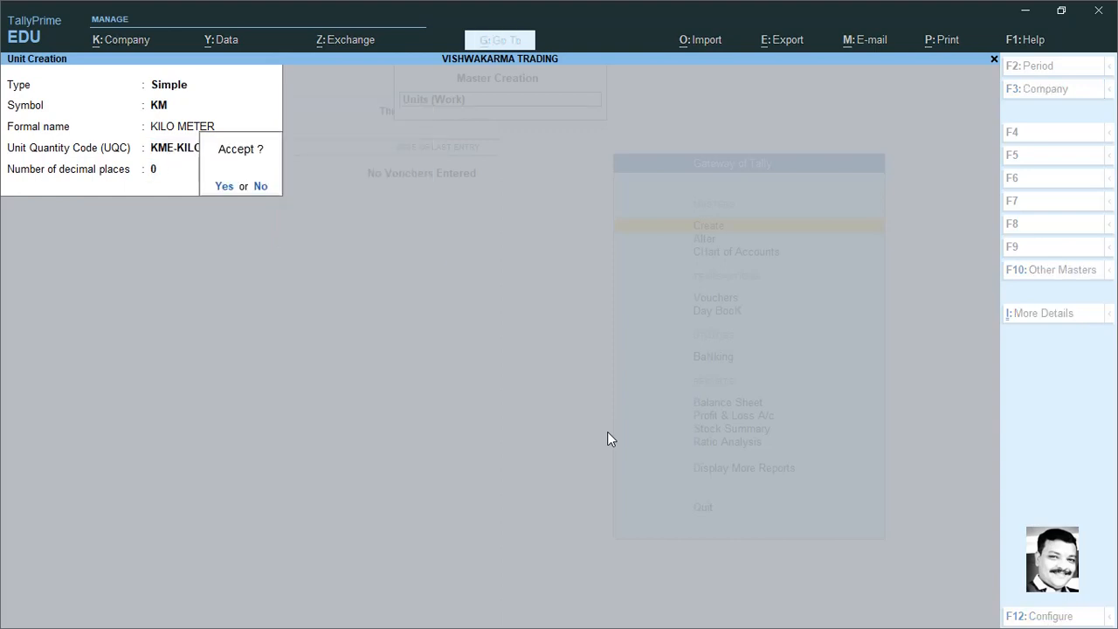
pyautogui.press('Return')
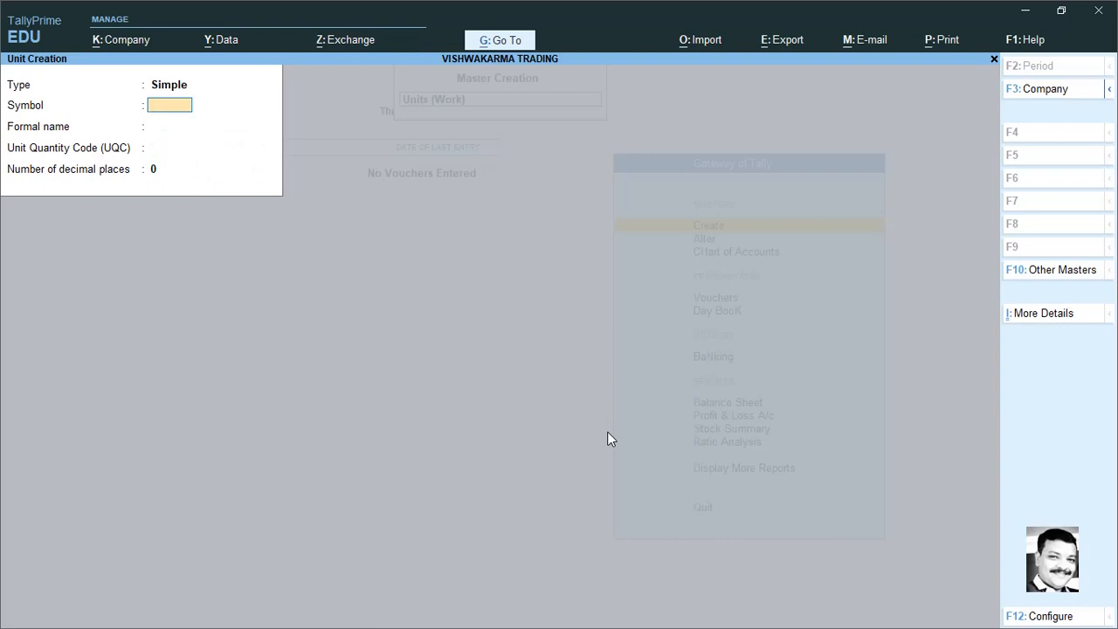
# Enter HRS. as the next unit's symbol and HOURS as its formal name.
pyautogui.write('HRS.')
pyautogui.press('Return')
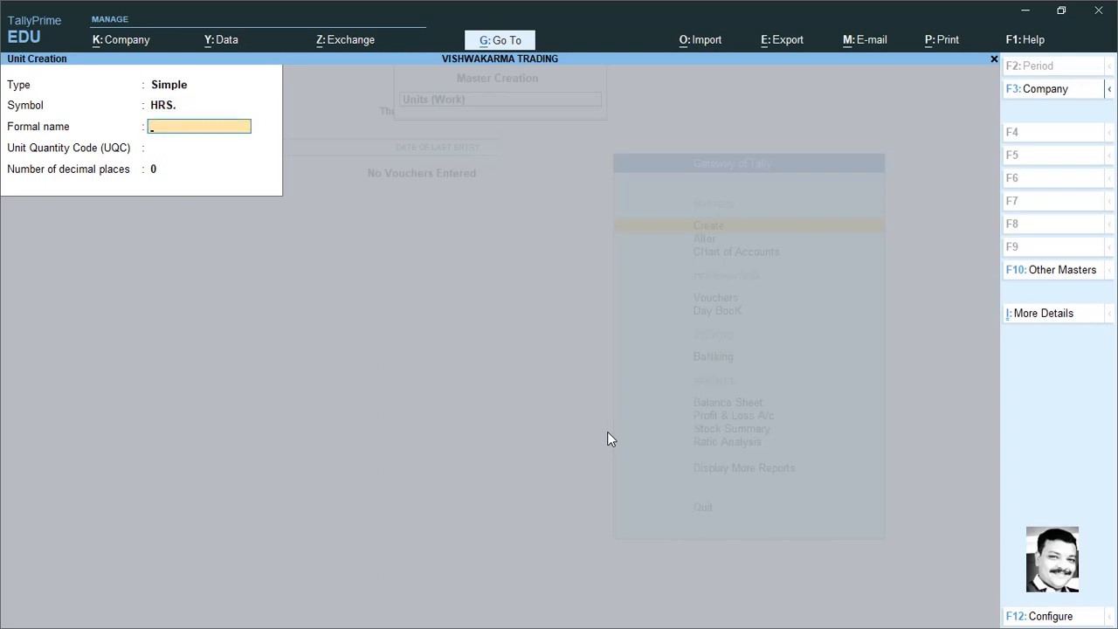
pyautogui.write('HOURS')
pyautogui.press('Return')
# Assign the unit quantity code OTH-OTHERS to the HRS. unit and save it with 0 decimal places.
pyautogui.write('H')
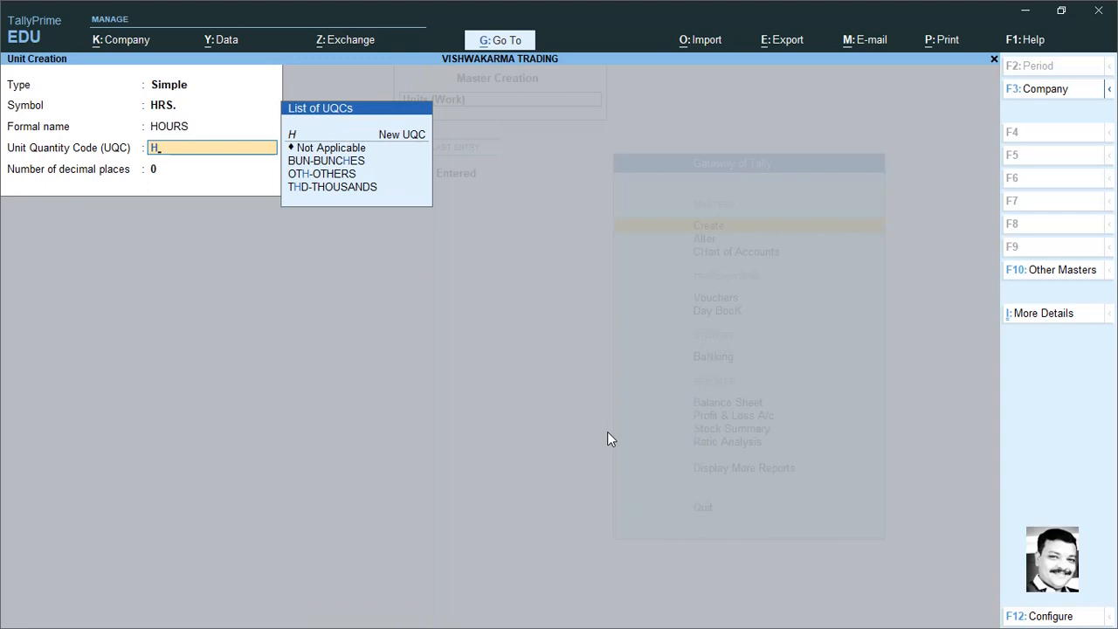
pyautogui.write('O')
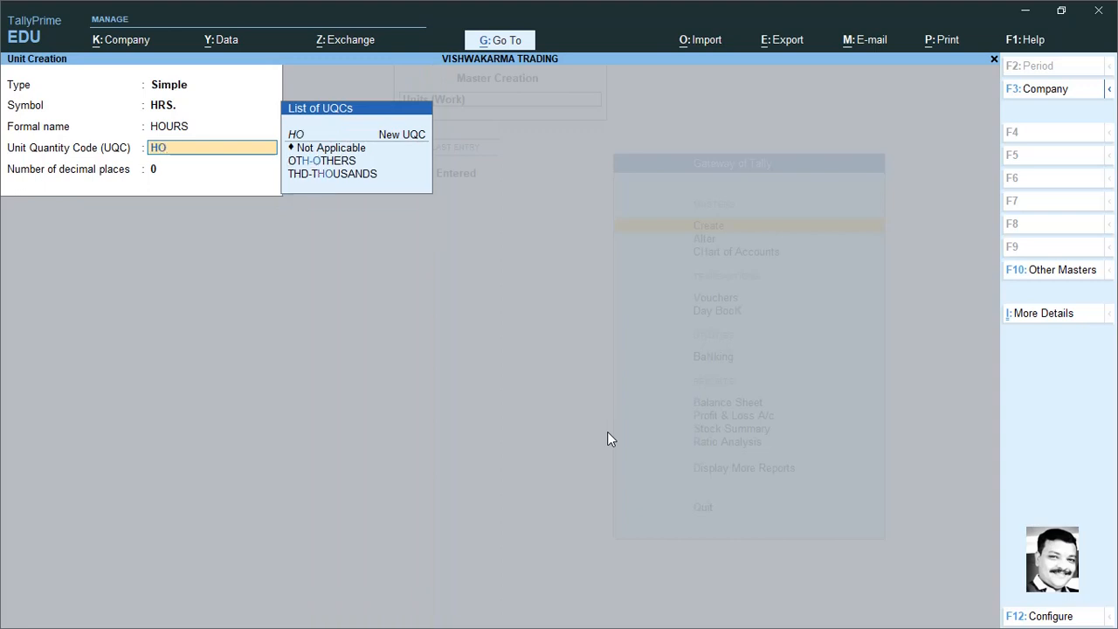
pyautogui.write('U')
pyautogui.press('BackSpace')
pyautogui.press('BackSpace')
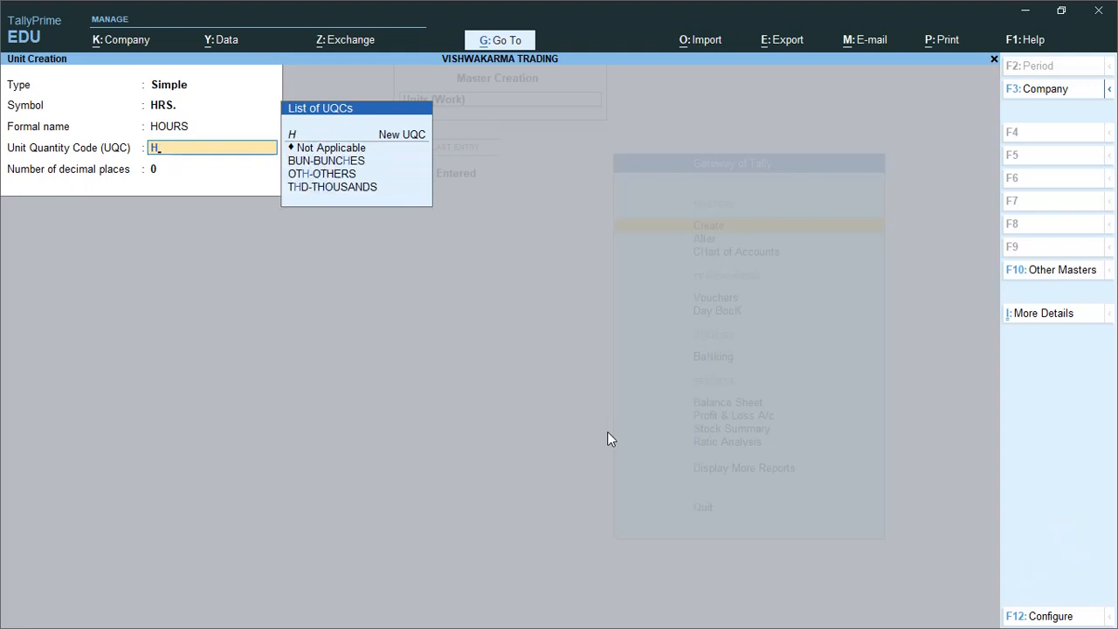
pyautogui.press('Down')
pyautogui.press('Down')
pyautogui.press('Return')
pyautogui.press('Return')
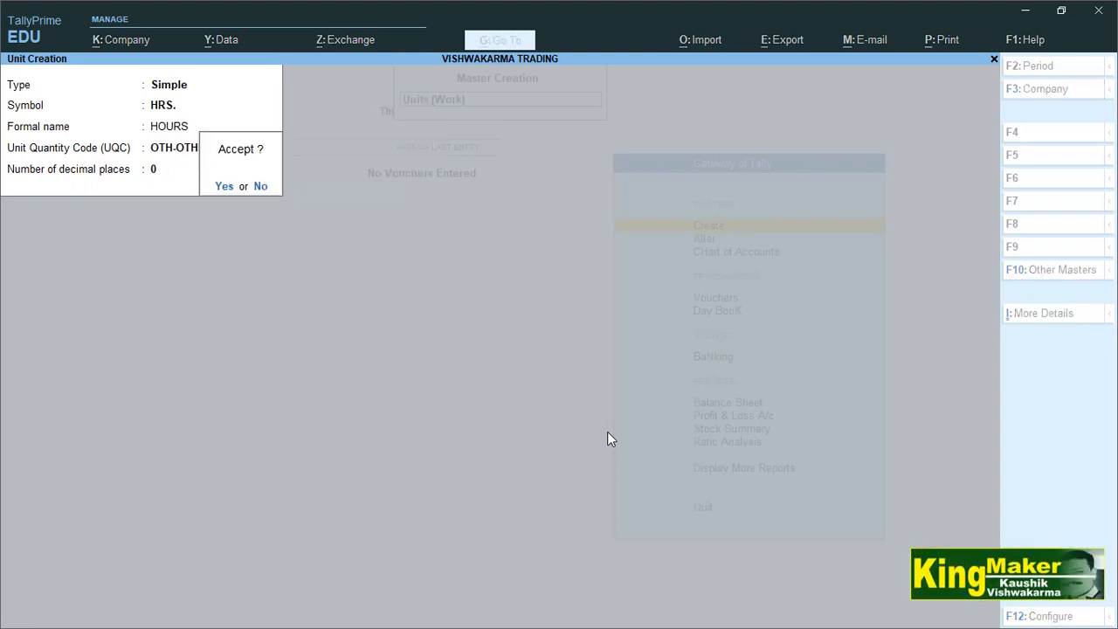
pyautogui.press('Return')
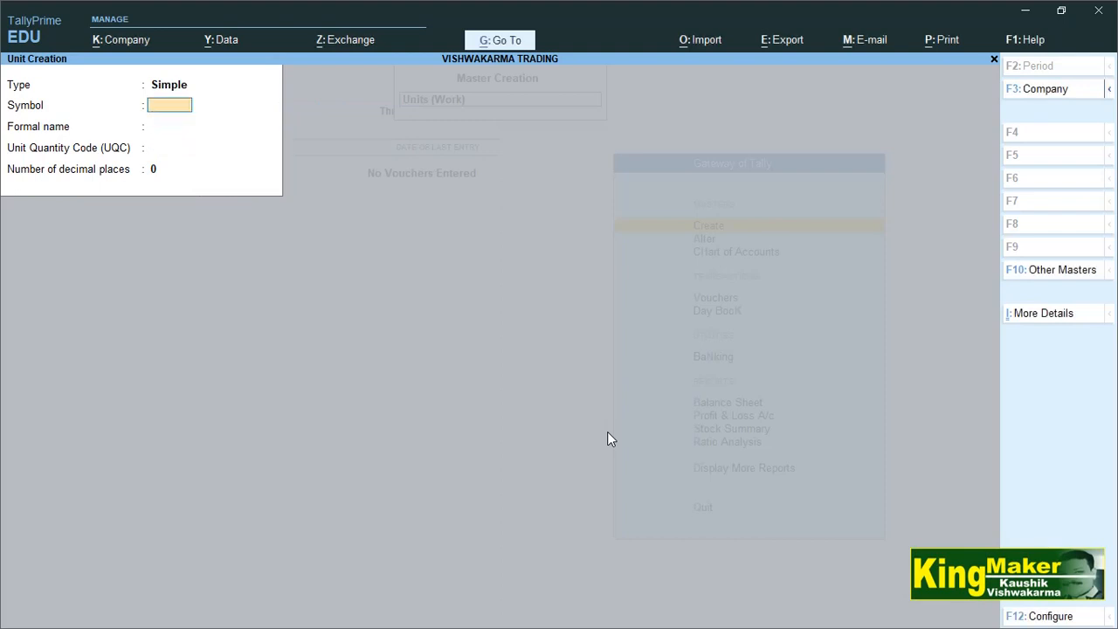
# Enter DAY as the next unit's symbol and DAYS as its formal name.
pyautogui.write('DAY')
pyautogui.press('Return')
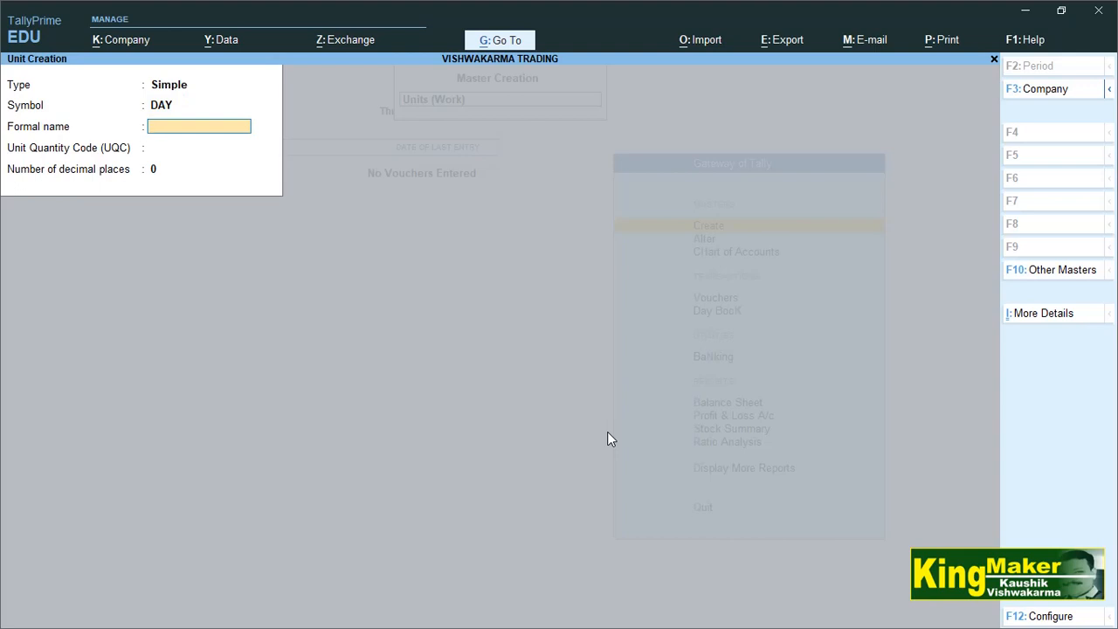
pyautogui.write('DAYS')
pyautogui.press('Return')
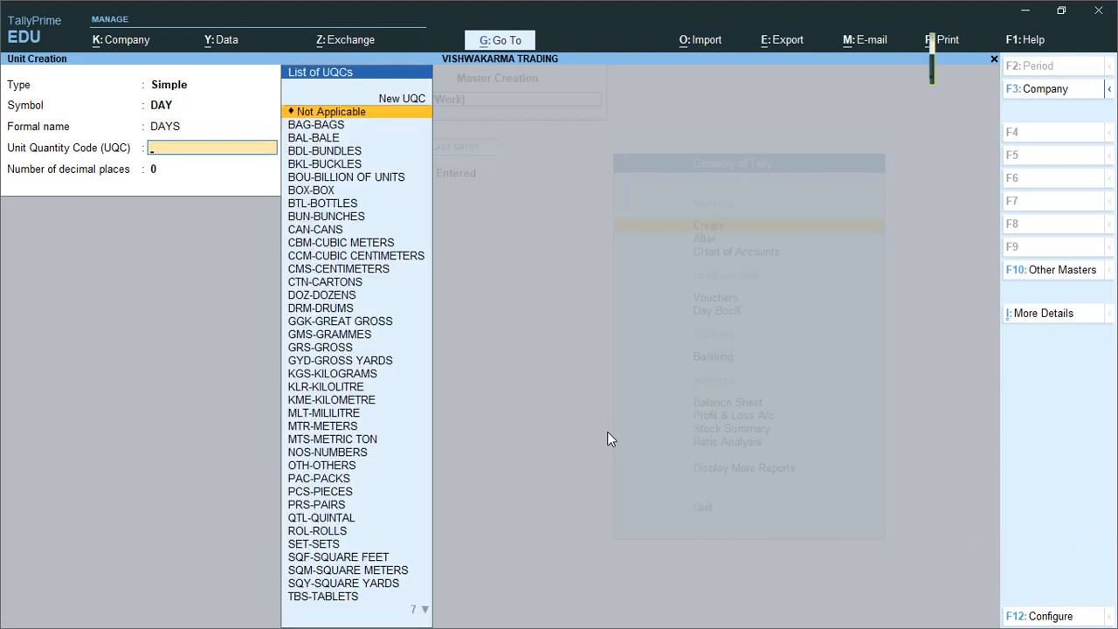
pyautogui.write('D')
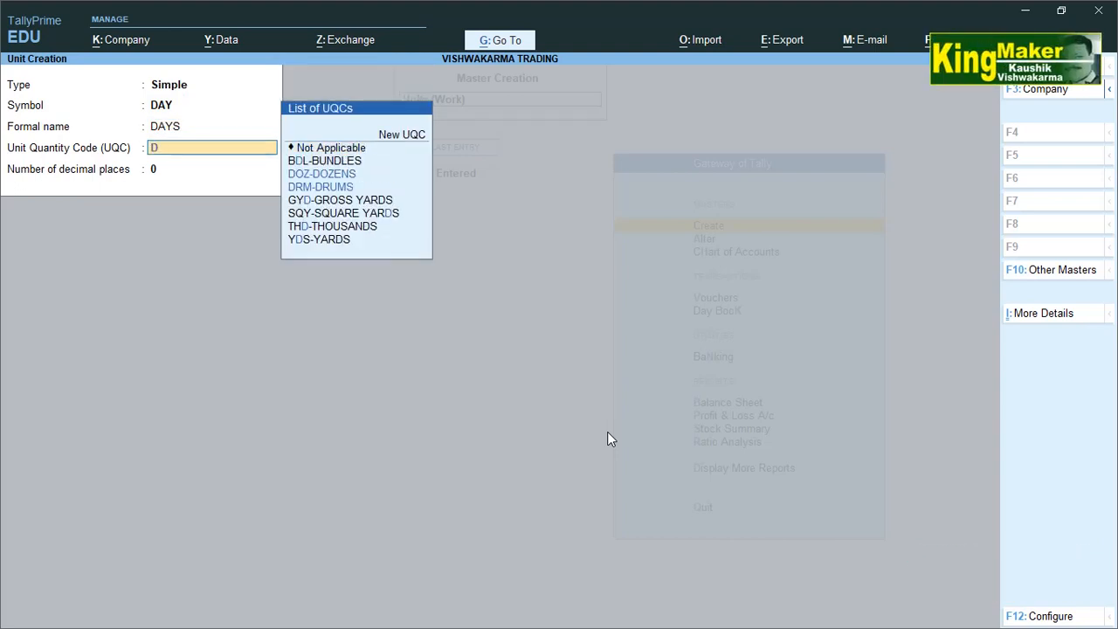
pyautogui.press('Down')
pyautogui.press('Down')
pyautogui.press('Down')
pyautogui.press('Down')
pyautogui.press('Down')
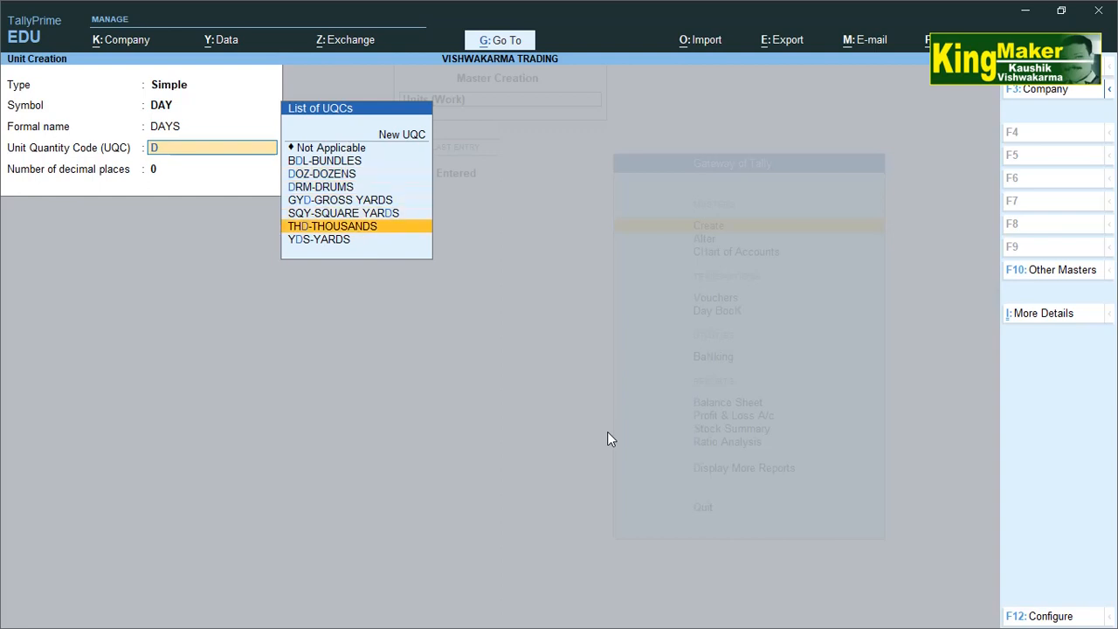
pyautogui.press('Up')
pyautogui.press('Up')
pyautogui.press('Up')
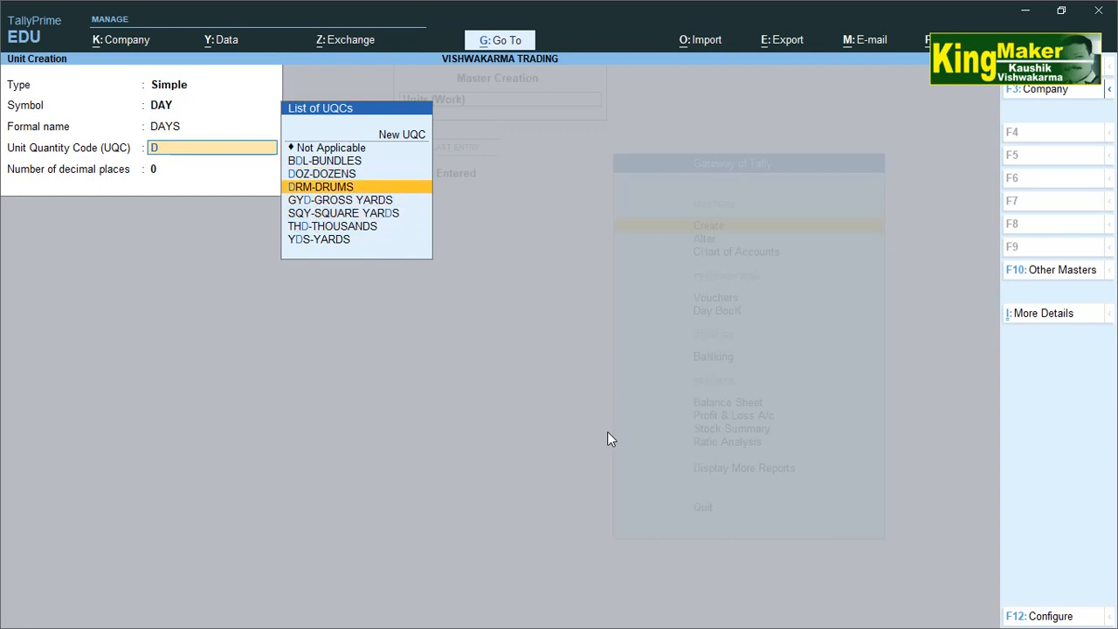
pyautogui.press('BackSpace')
# Assign the unit quantity code OTH-OTHERS to the DAY unit and save it with 0 decimal places.
pyautogui.write('OTH')
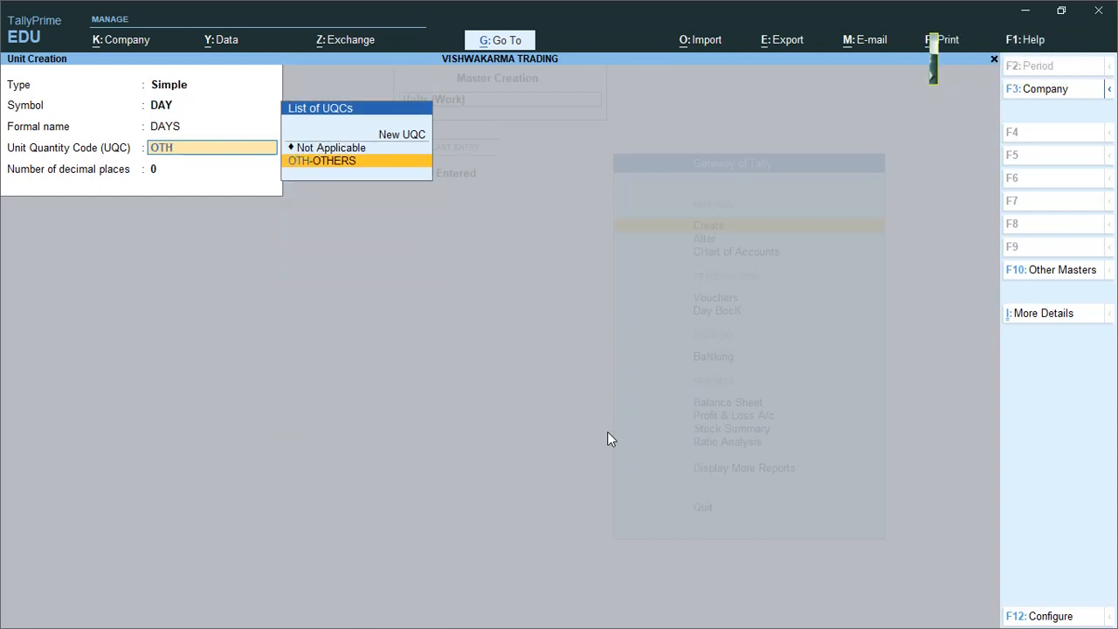
pyautogui.press('Return')
pyautogui.press('Return')
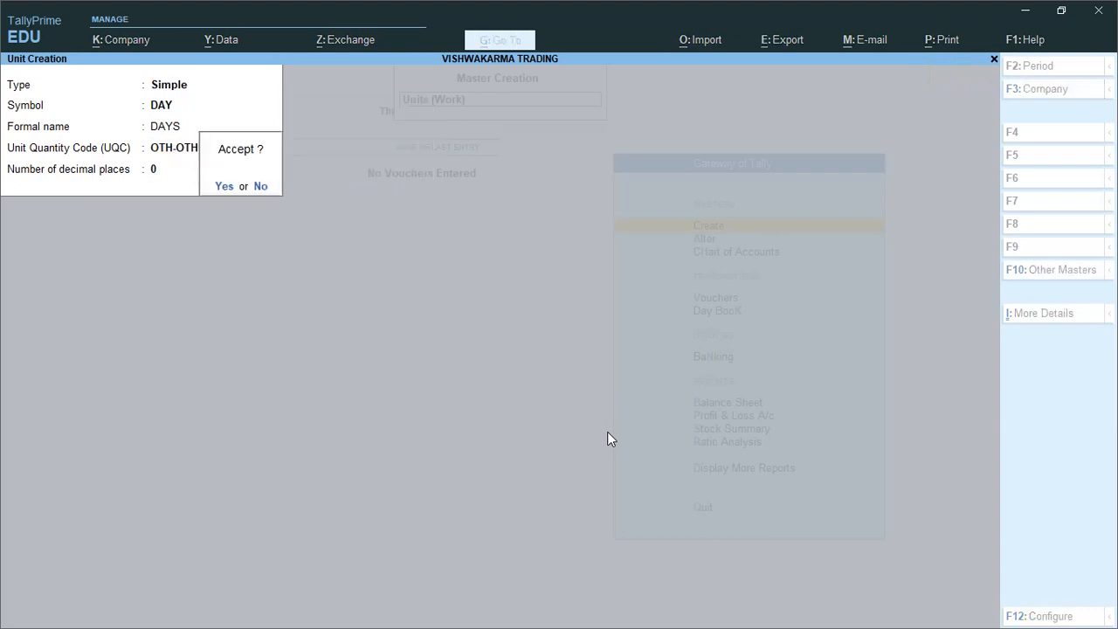
pyautogui.press('Return')
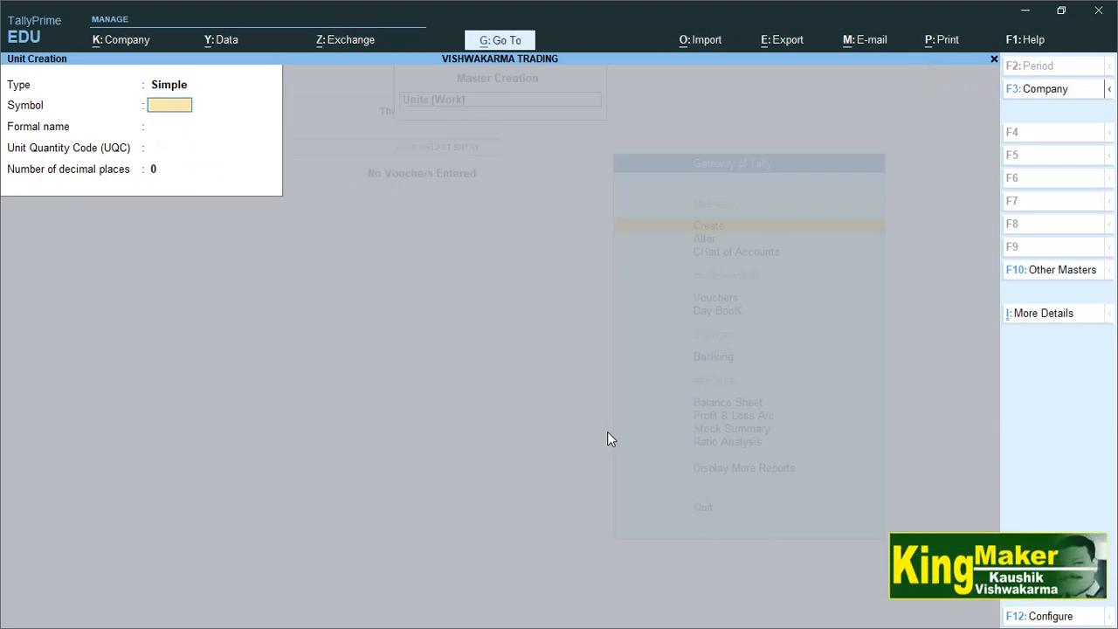
# Enter MONTH as the next unit's symbol and MONTHS as its formal name.
pyautogui.write('MONTH')
pyautogui.press('Return')
pyautogui.write('MONT')
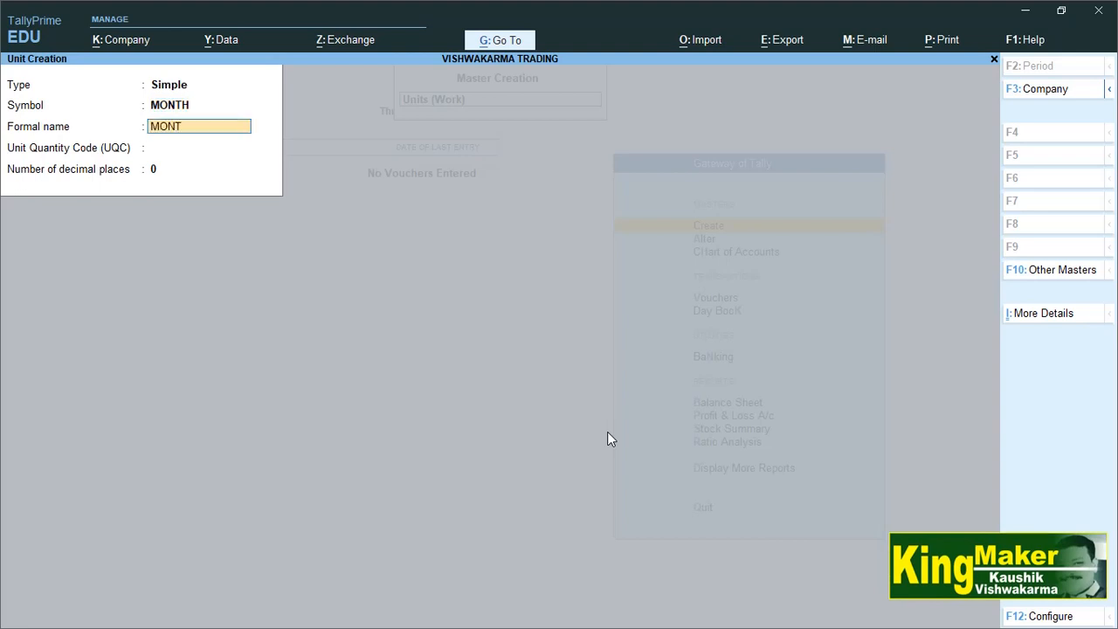
pyautogui.write('HS')
pyautogui.press('Return')
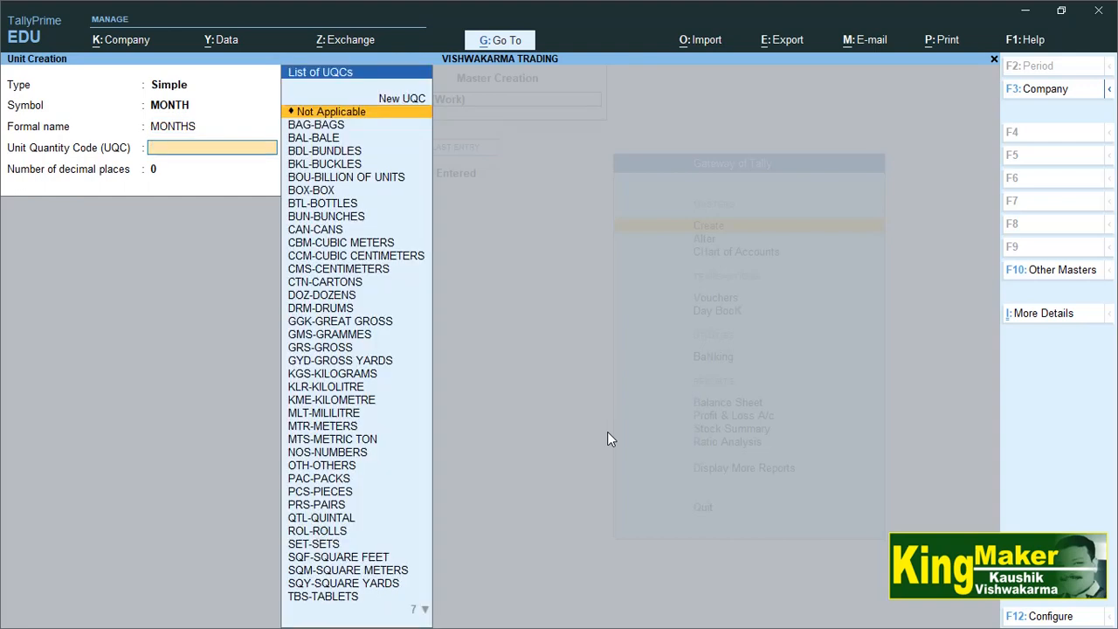
pyautogui.write('M')
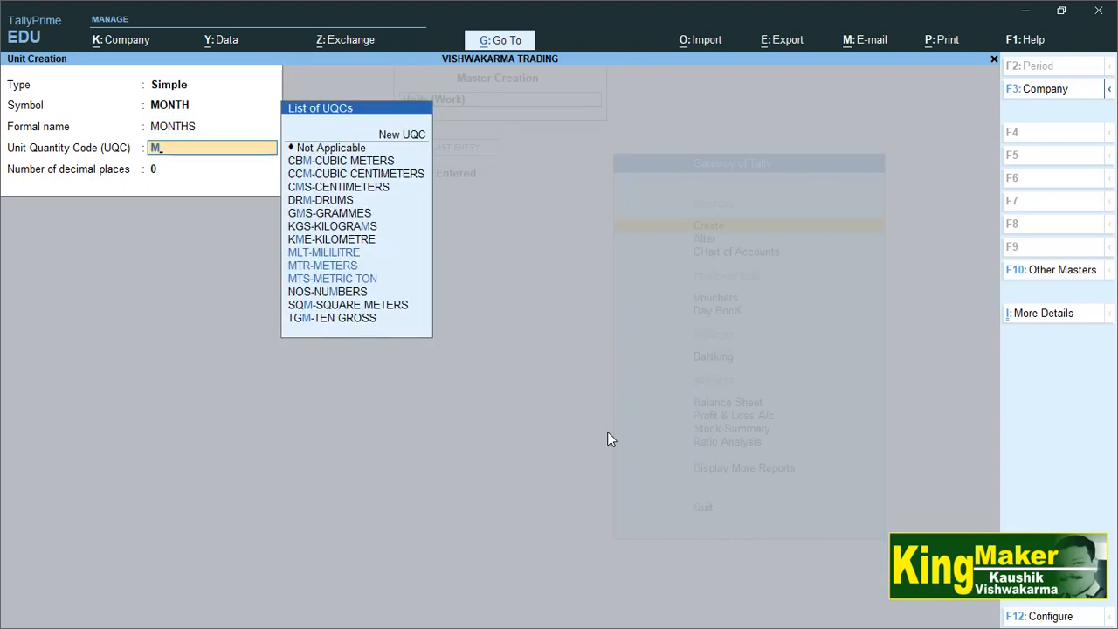
pyautogui.write('O')
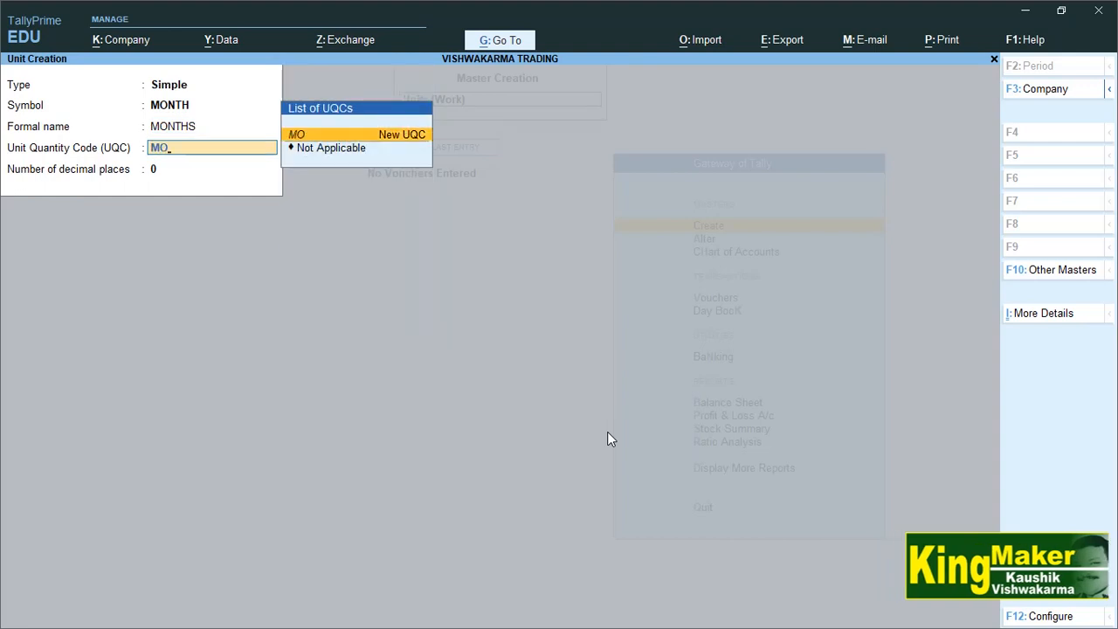
pyautogui.press('BackSpace')
pyautogui.press('BackSpace')
# Assign the unit quantity code OTH-OTHERS to the MONTH unit and save it with 0 decimal places.
pyautogui.write('OTH')
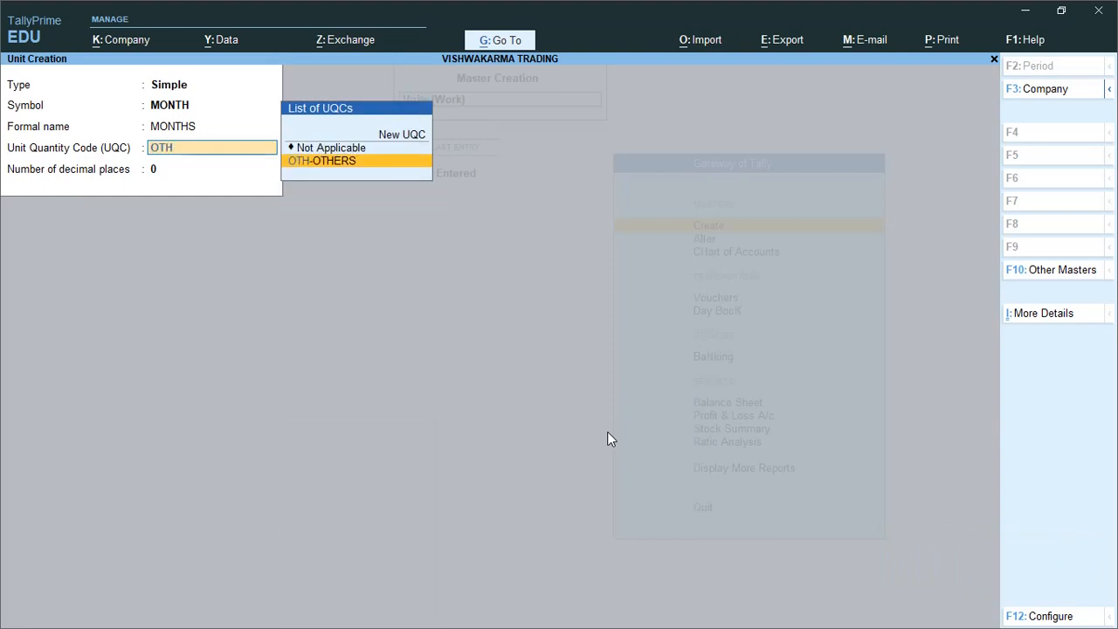
pyautogui.press('Return')
pyautogui.press('Return')
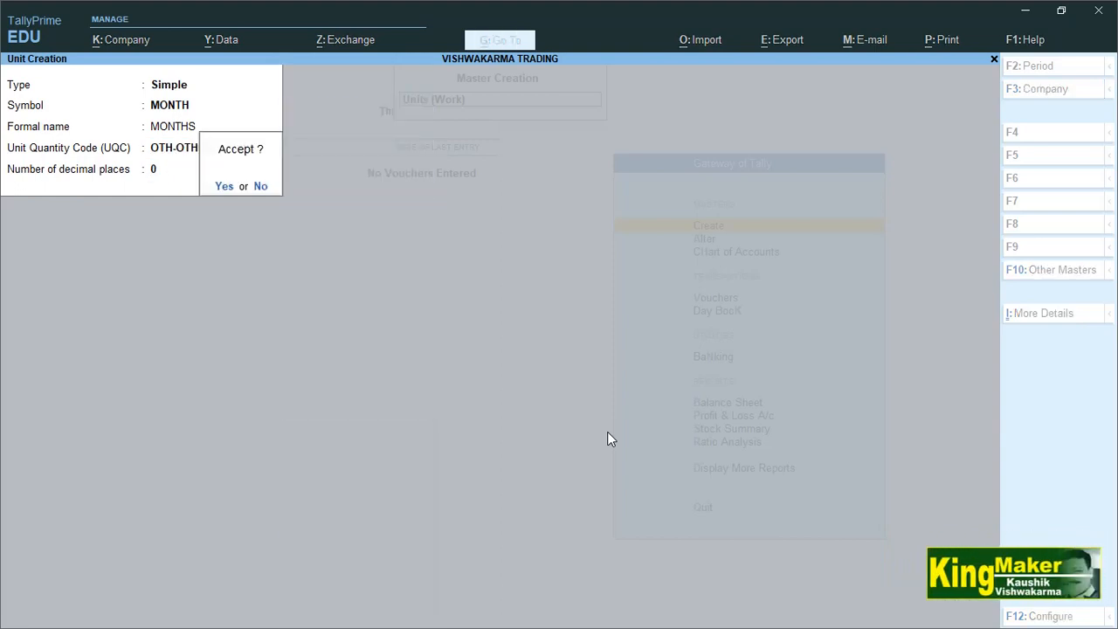
pyautogui.press('Return')
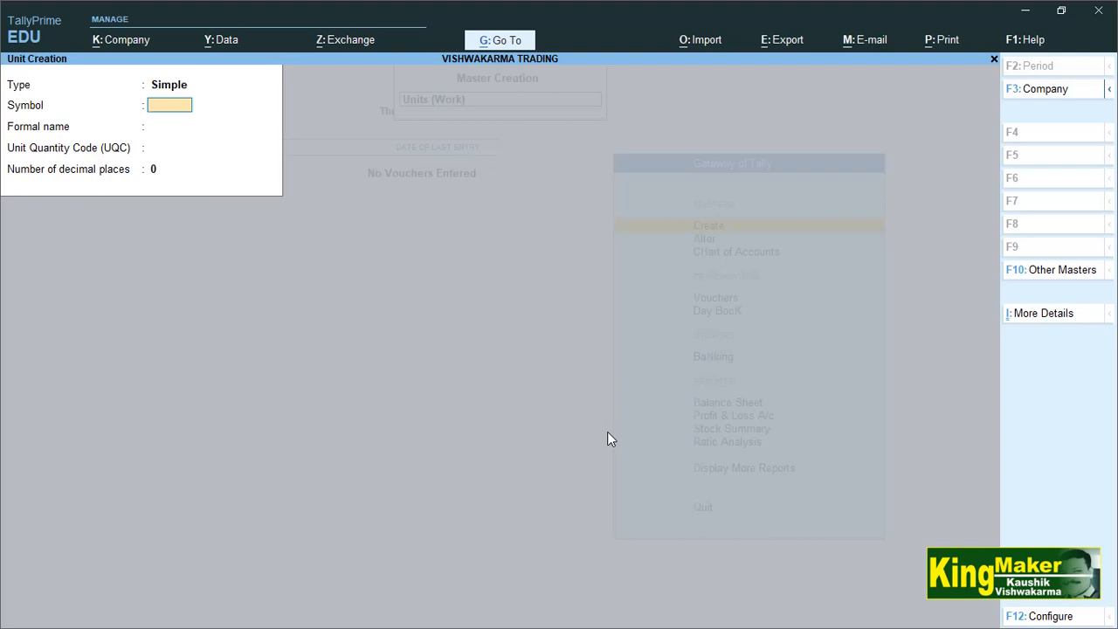
# Leave unit creation and start a new attendance/production type named PRESENT under Primary, without an alias.
pyautogui.press('Escape')
pyautogui.press('Return')
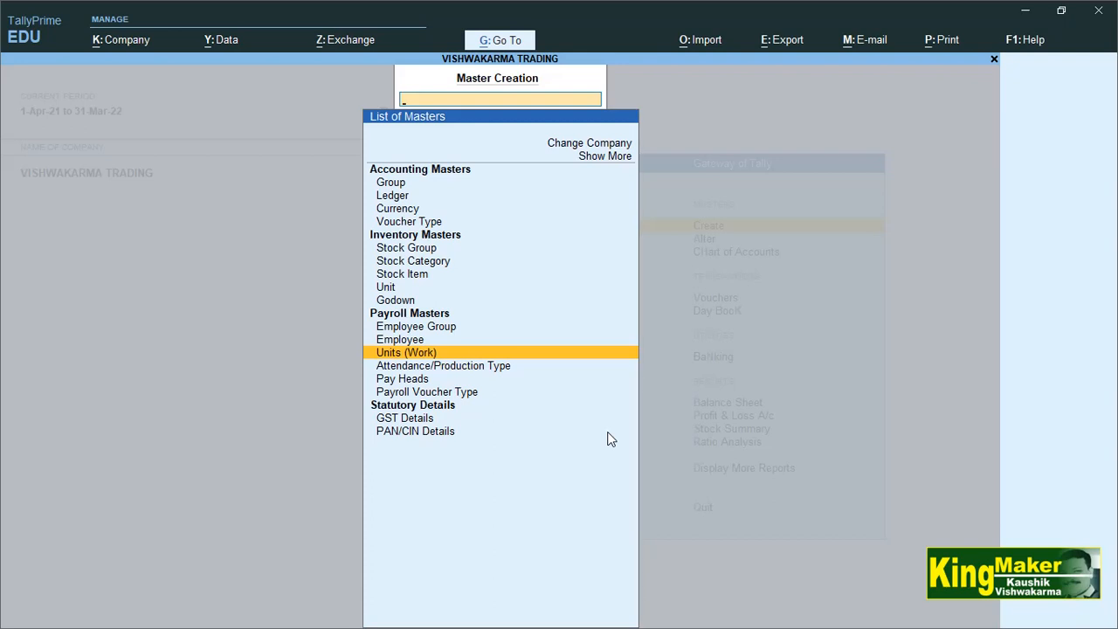
pyautogui.press('Down')
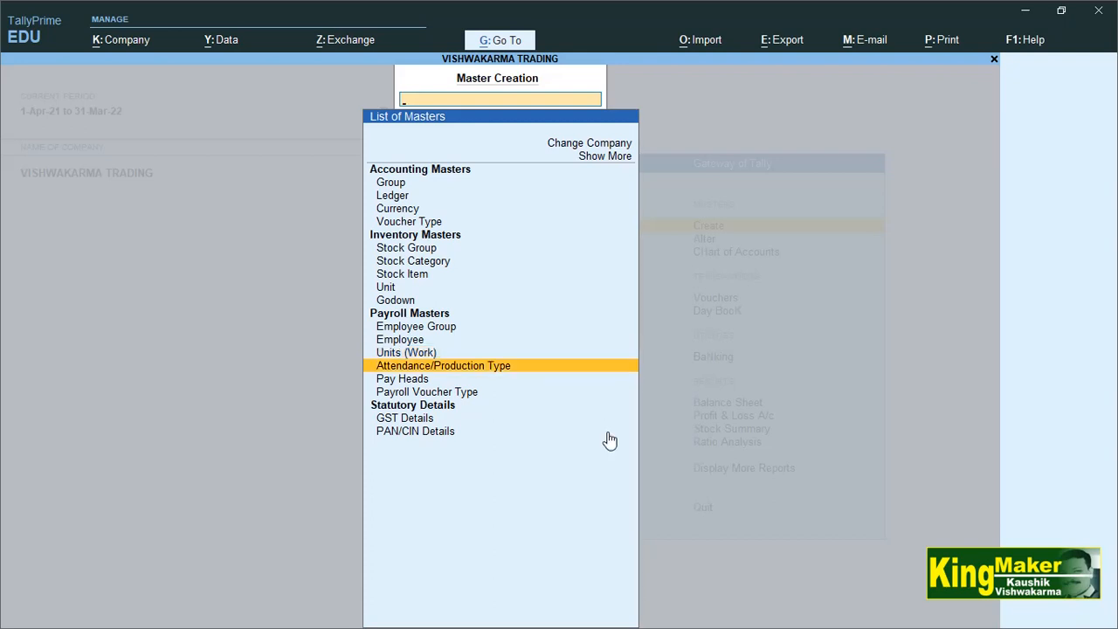
pyautogui.press('Return')
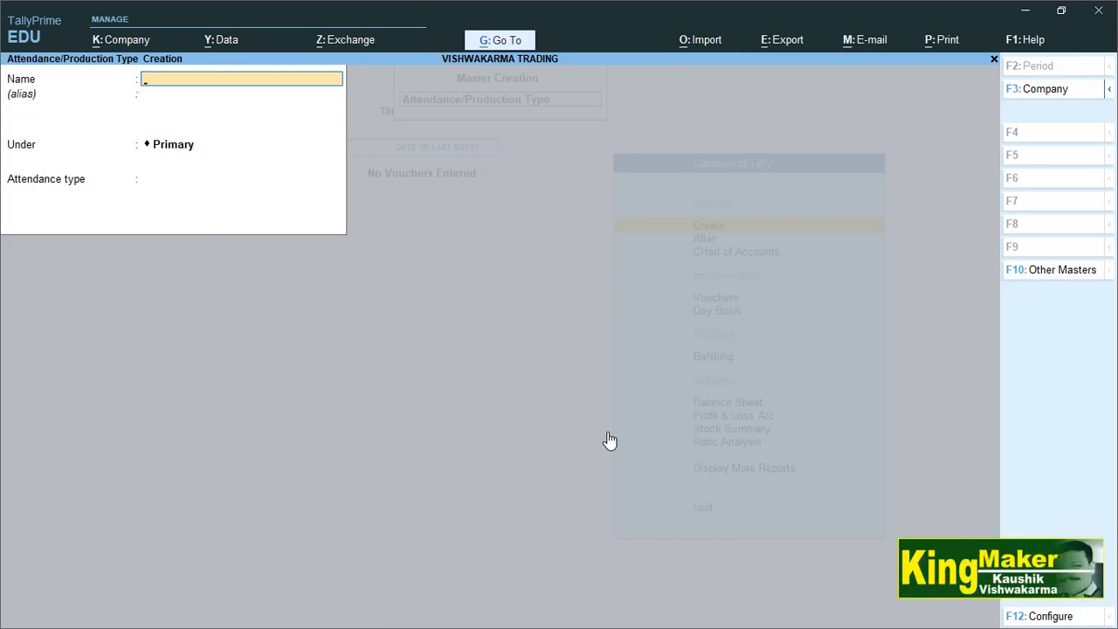
pyautogui.write('PRESENT')
pyautogui.press('Return')
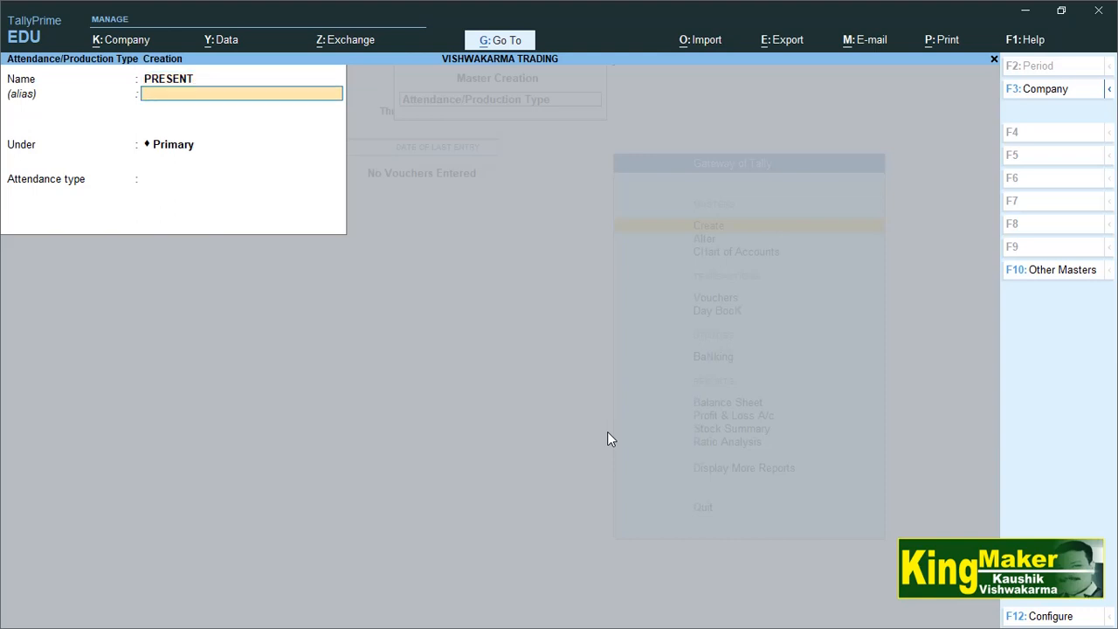
pyautogui.press('Return')
pyautogui.press('Return')
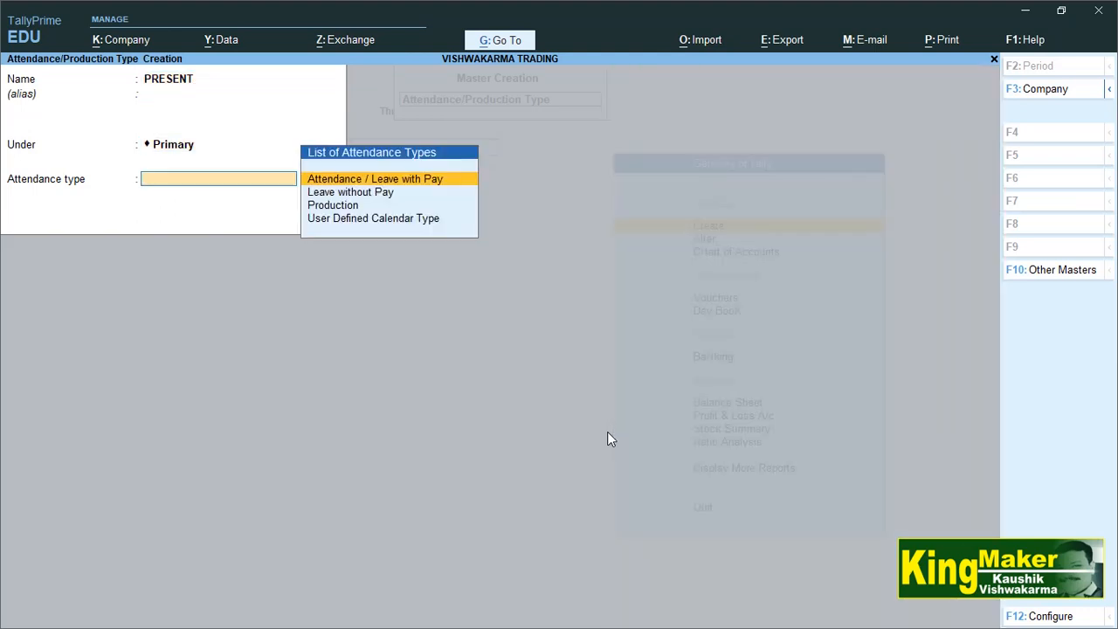
# Look through the available attendance types for the PRESENT master.
pyautogui.press('Down')
pyautogui.press('Down')
pyautogui.press('Down')
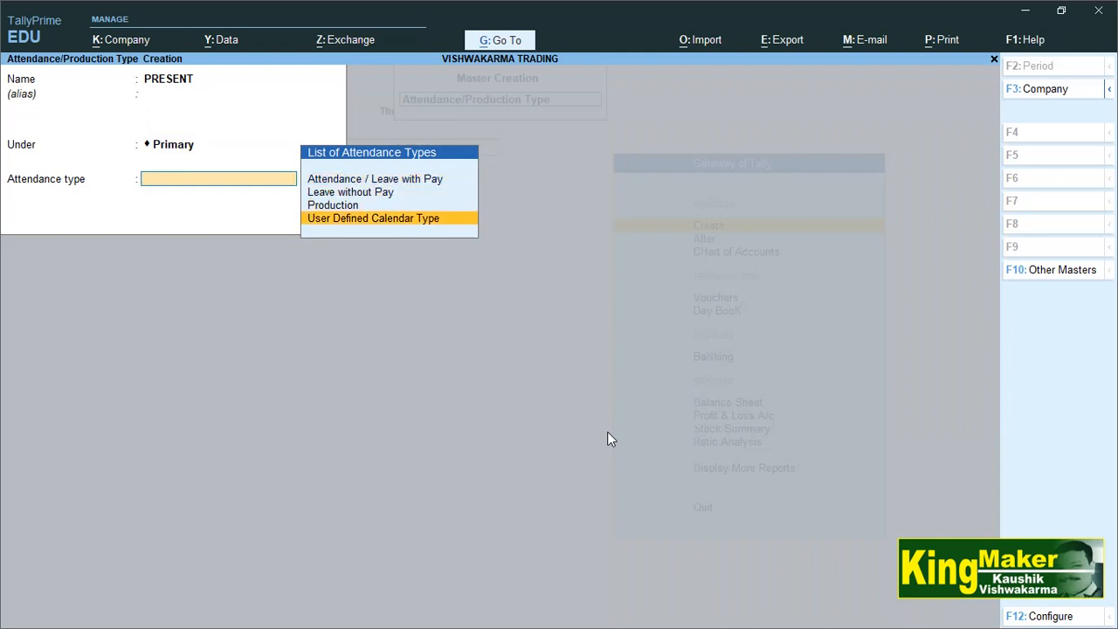
pyautogui.press('Up')
pyautogui.press('Up')
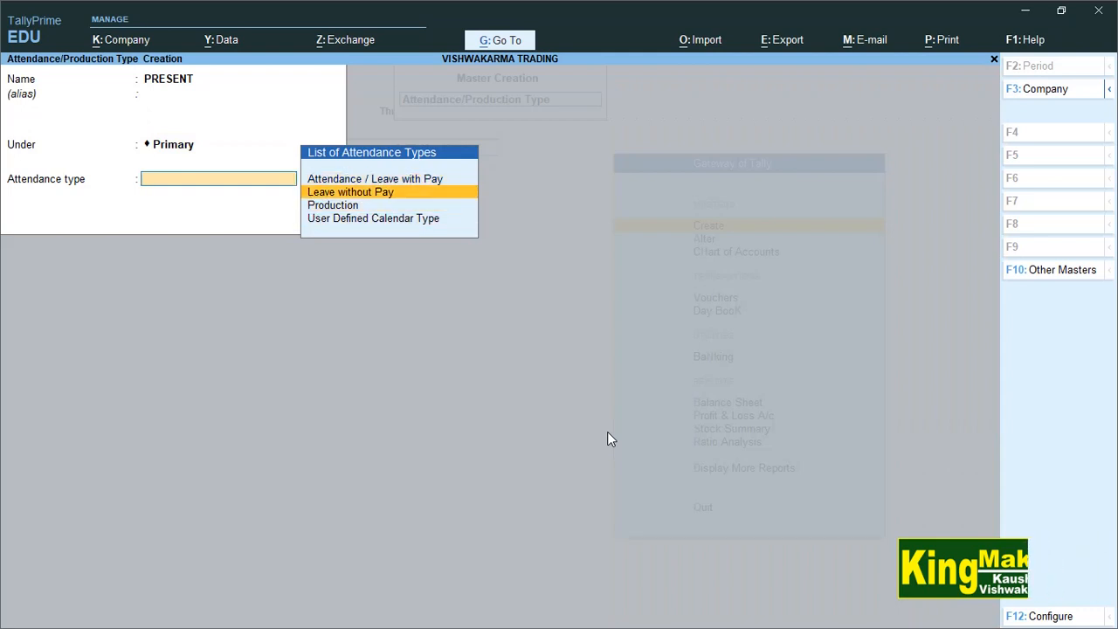
pyautogui.press('Down')
pyautogui.press('Down')
pyautogui.press('Up')
pyautogui.press('Up')
pyautogui.press('Up')
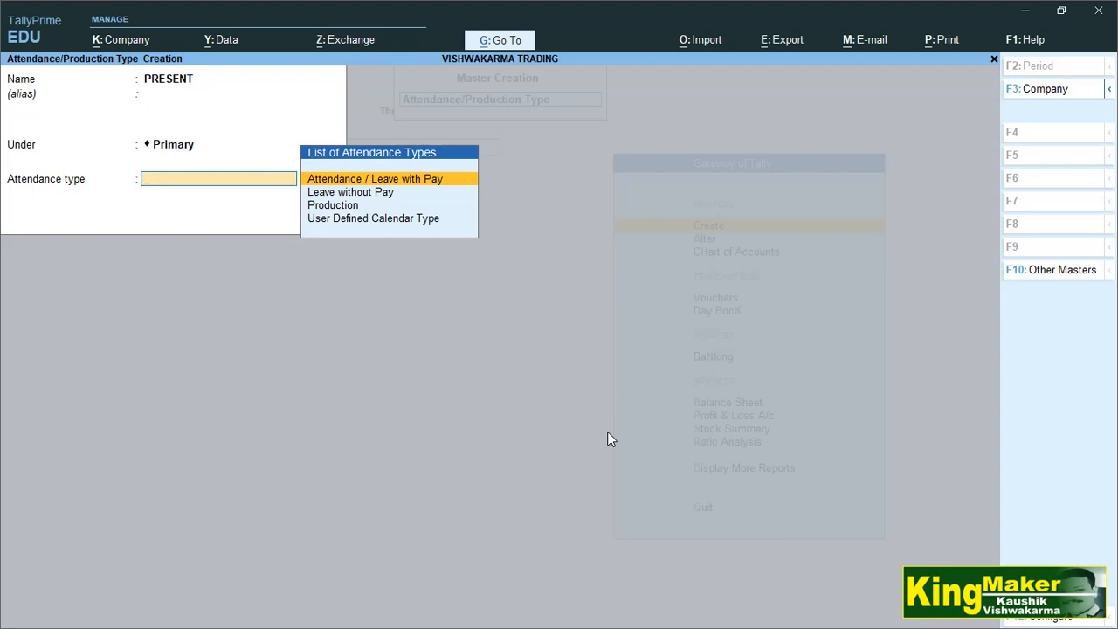
# Set PRESENT's attendance type to Attendance / Leave with Pay with period type Days, and save it.
pyautogui.press('Return')
pyautogui.press('Return')
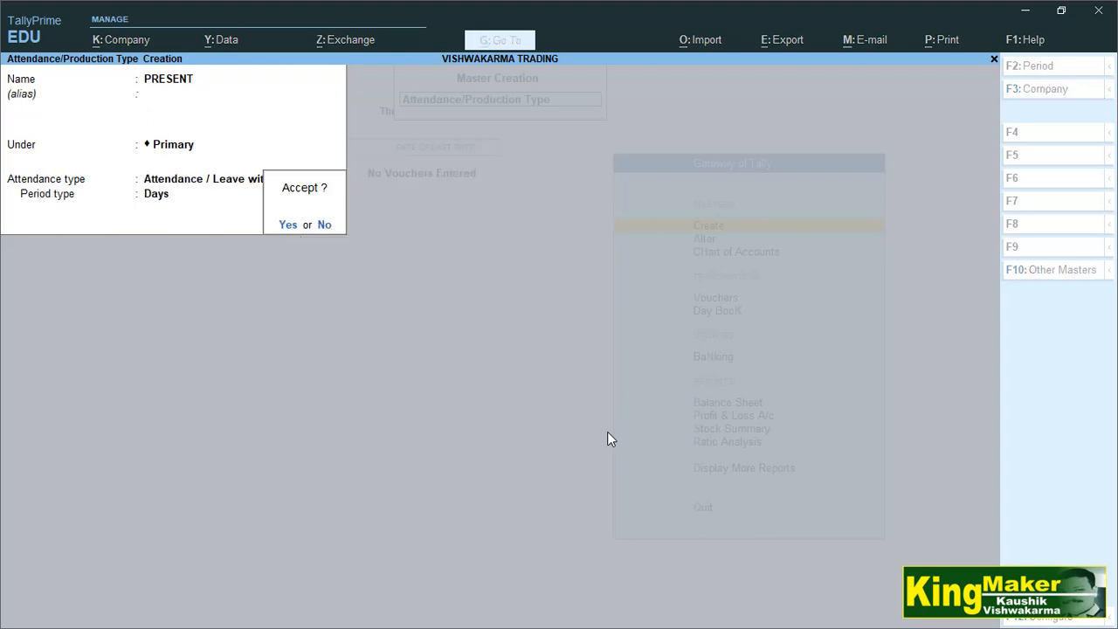
pyautogui.press('y')
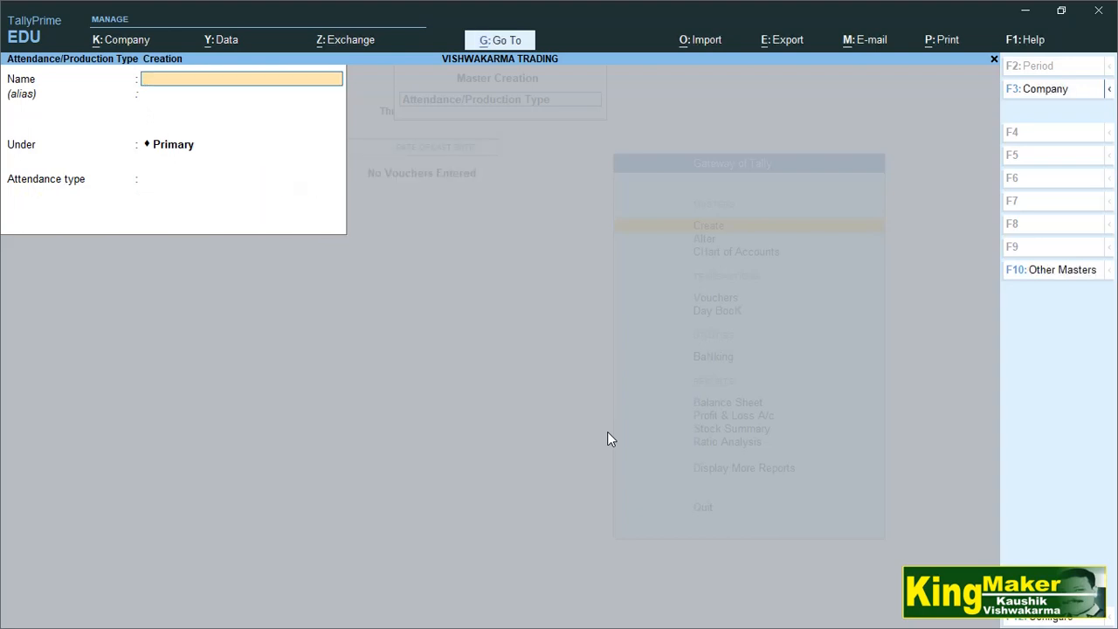
# Create the attendance type OVERTIME under Primary as Attendance / Leave with Pay, with period type Days.
pyautogui.write('OVERTIME')
pyautogui.press('Return')
pyautogui.press('Return')
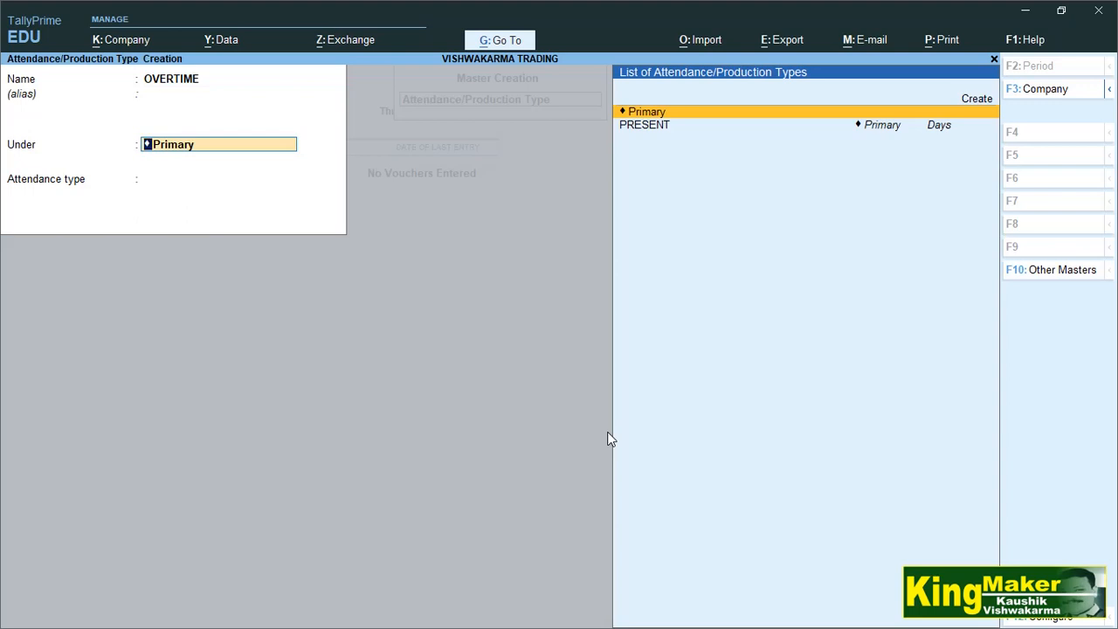
pyautogui.press('Return')
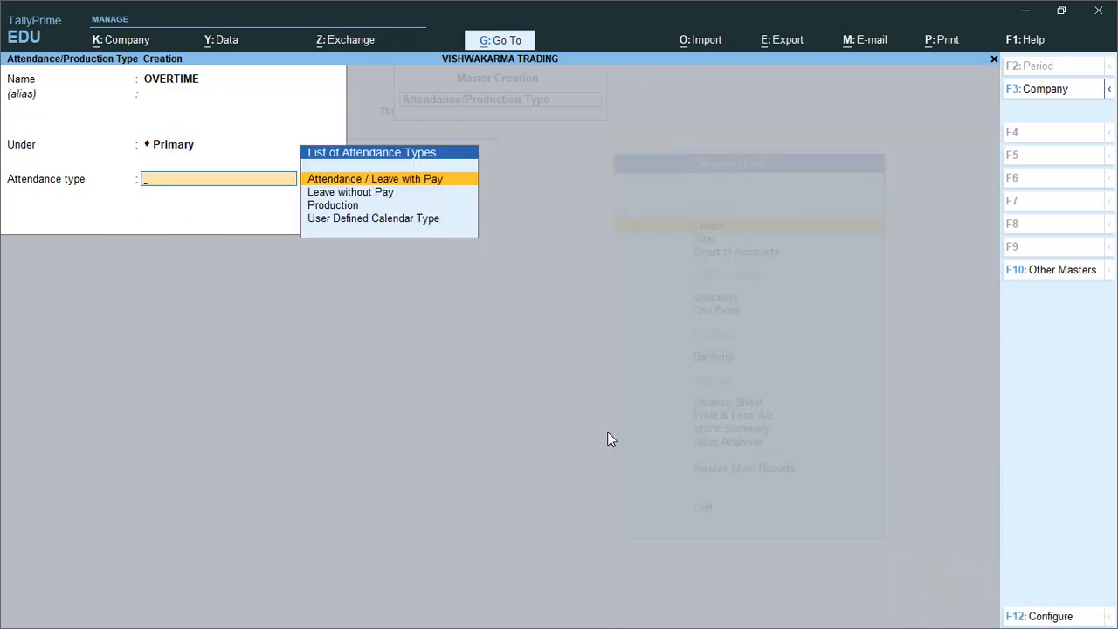
pyautogui.press('Return')
pyautogui.press('Return')
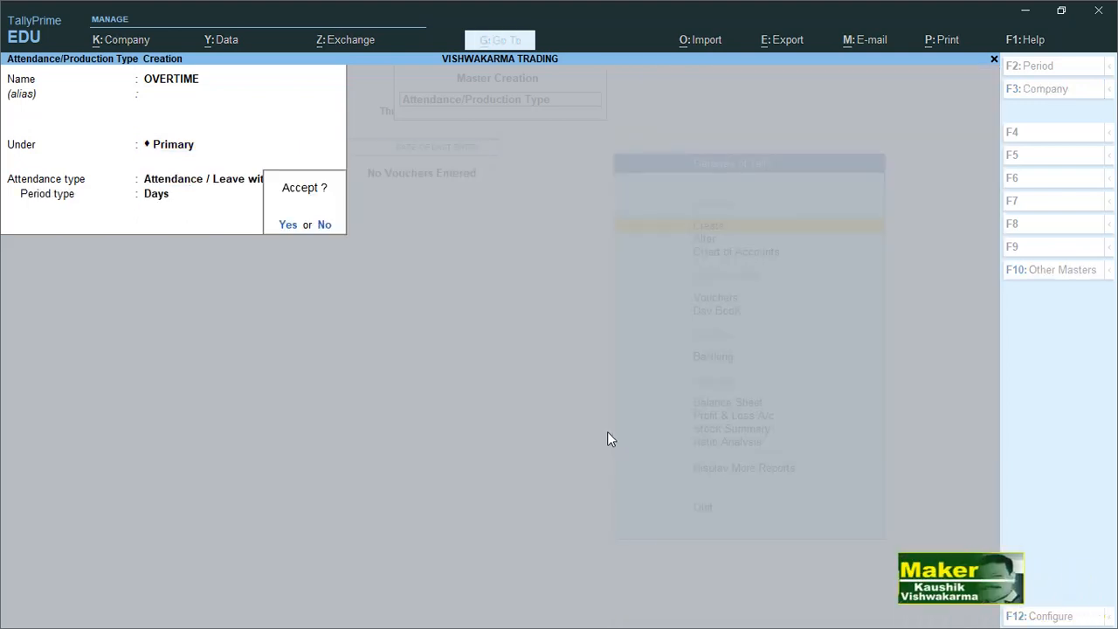
pyautogui.press('Return')
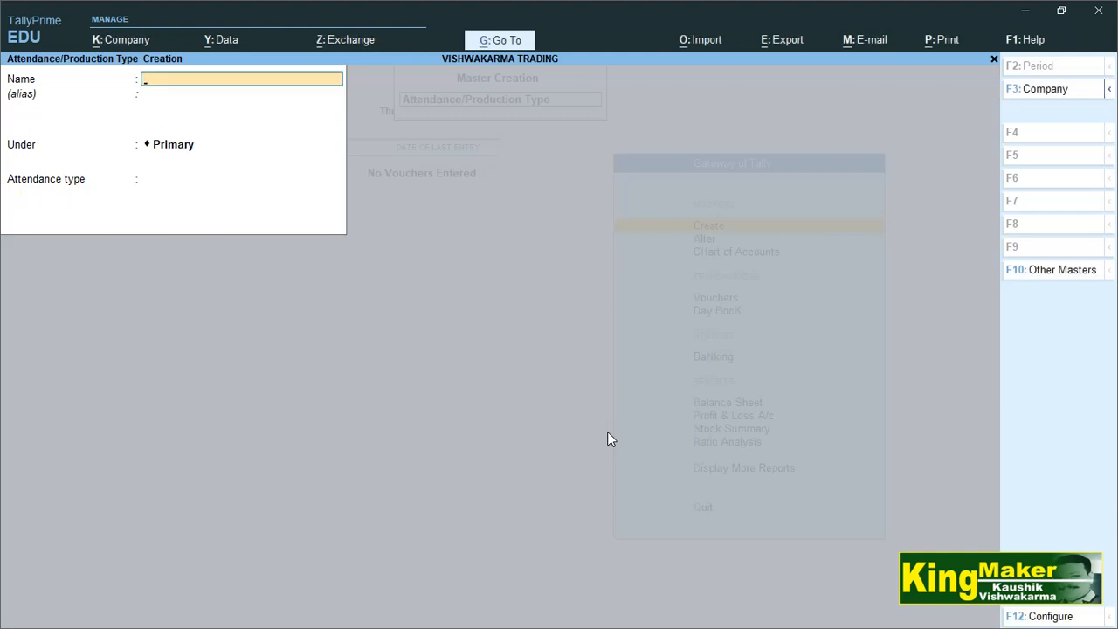
# Create the attendance type CONVEYANCE under Primary as Attendance / Leave with Pay.
pyautogui.write('CONVEYANCE')
pyautogui.press('Return')
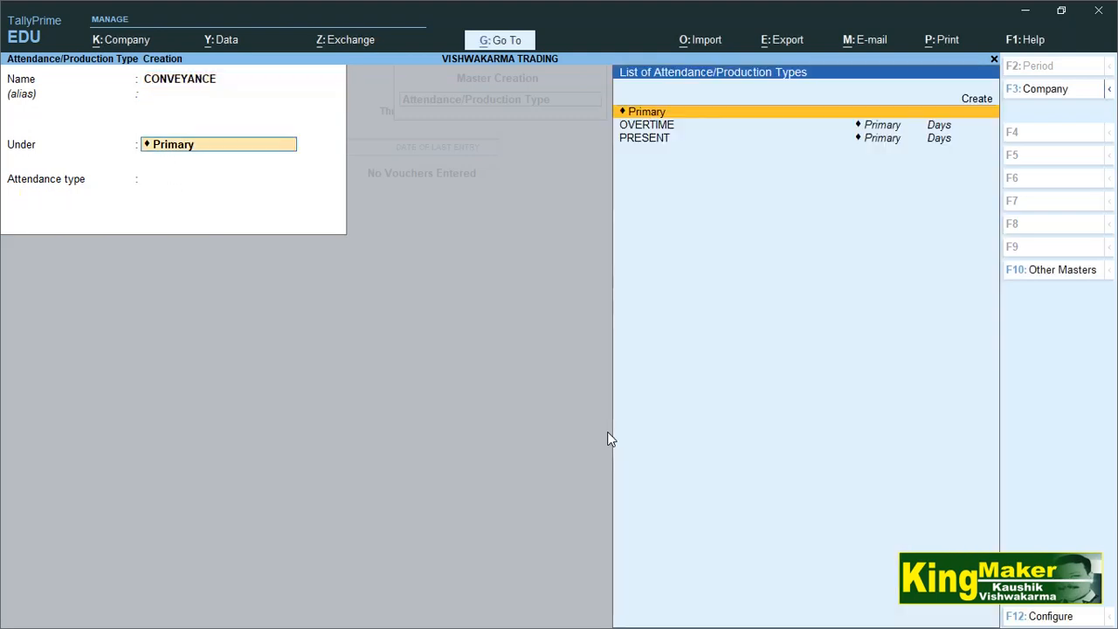
pyautogui.press('Return')
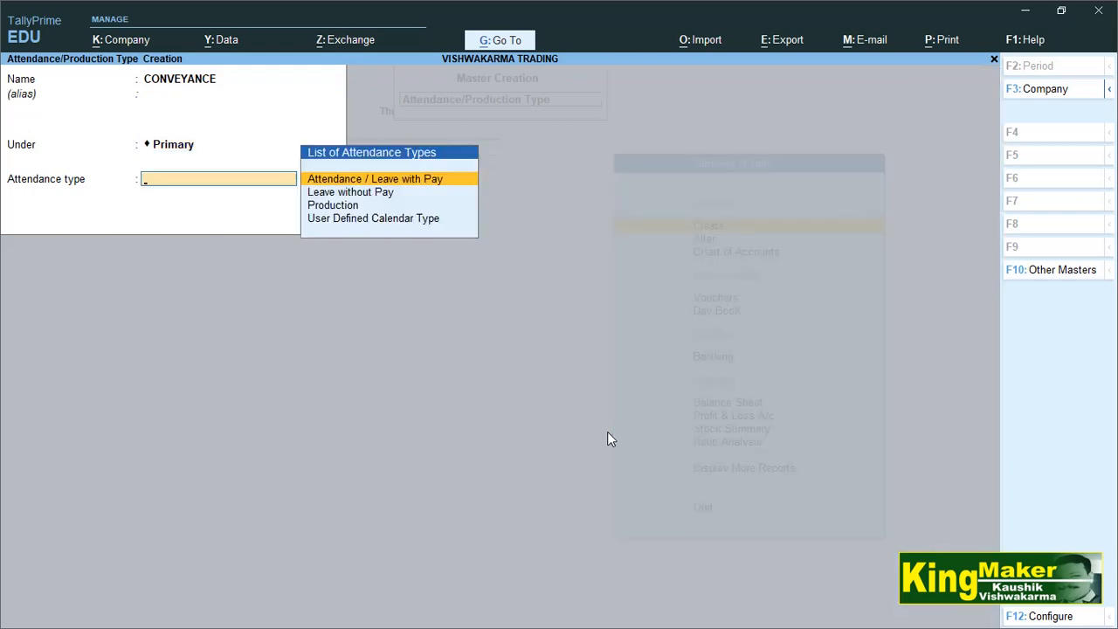
pyautogui.press('Return')
pyautogui.press('Return')
pyautogui.press('Return')
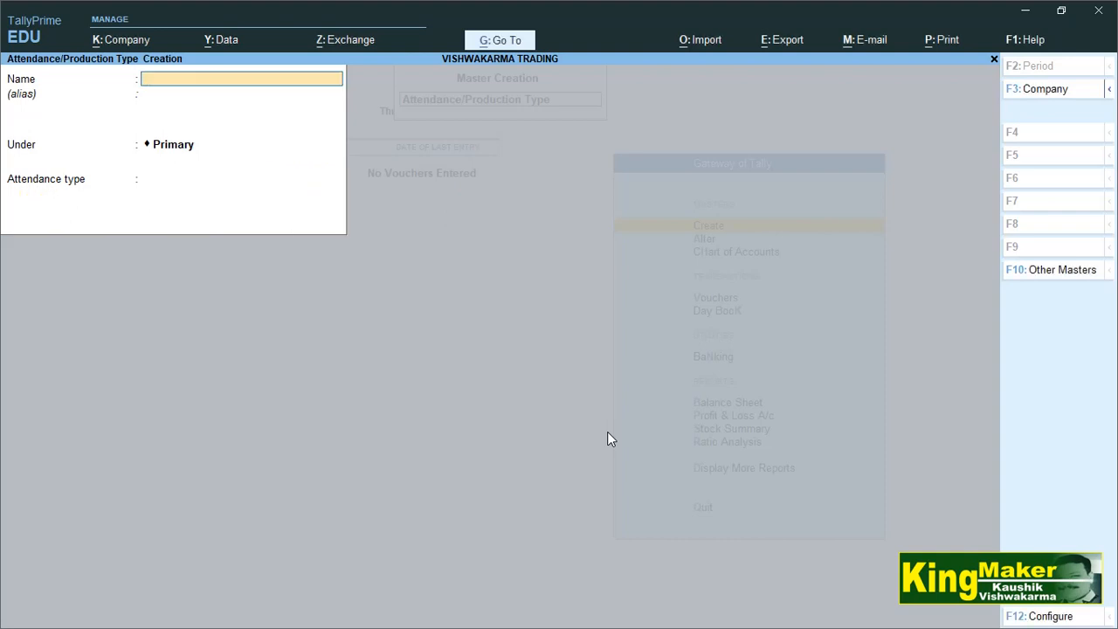
# Leave attendance type creation and start a new pay head named BASIC SALARY, without an alias.
pyautogui.press('Escape')
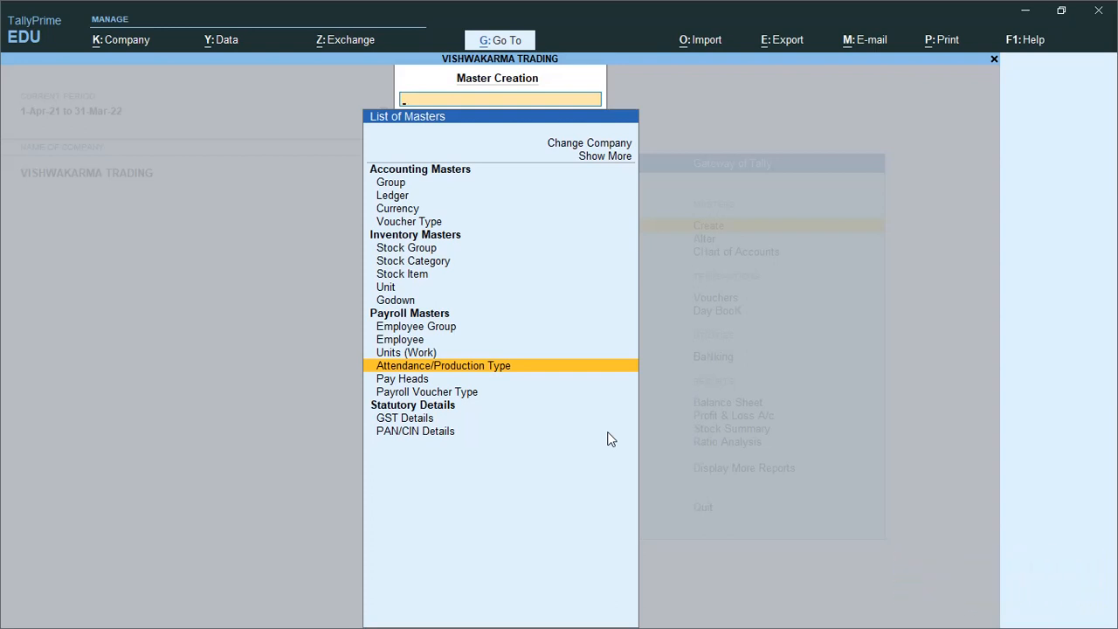
pyautogui.press('Down')
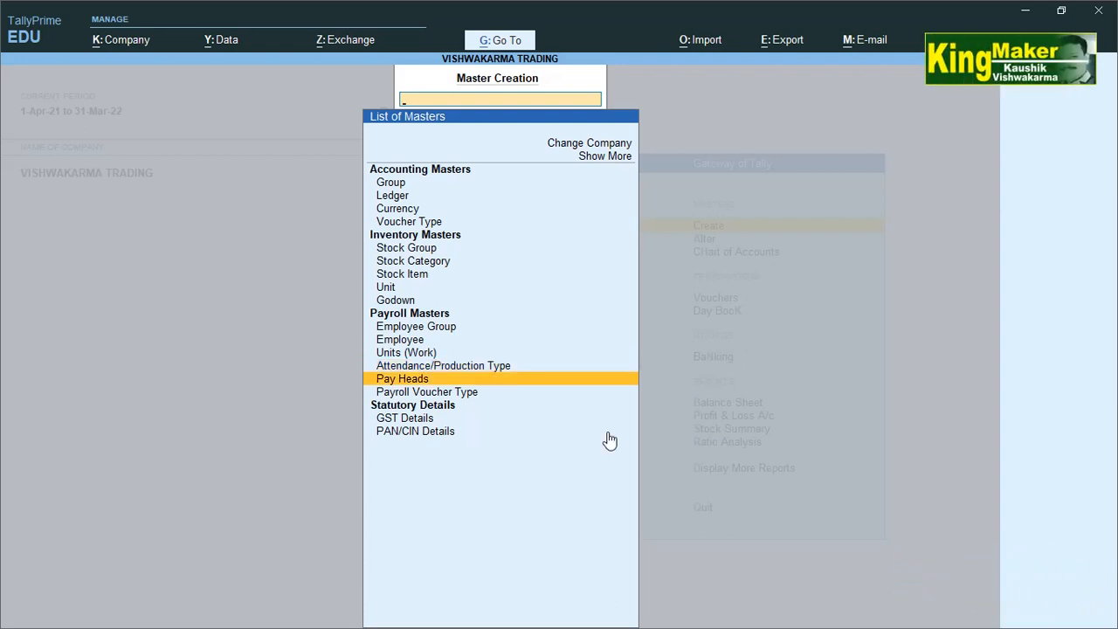
pyautogui.press('Return')
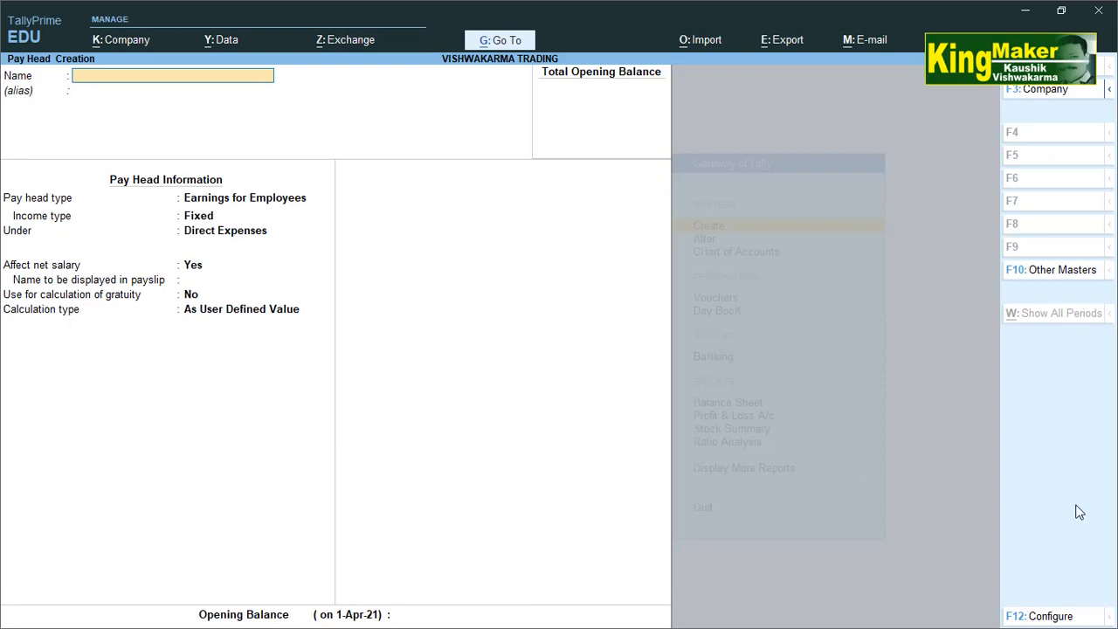
pyautogui.write('BASIC SALARY')
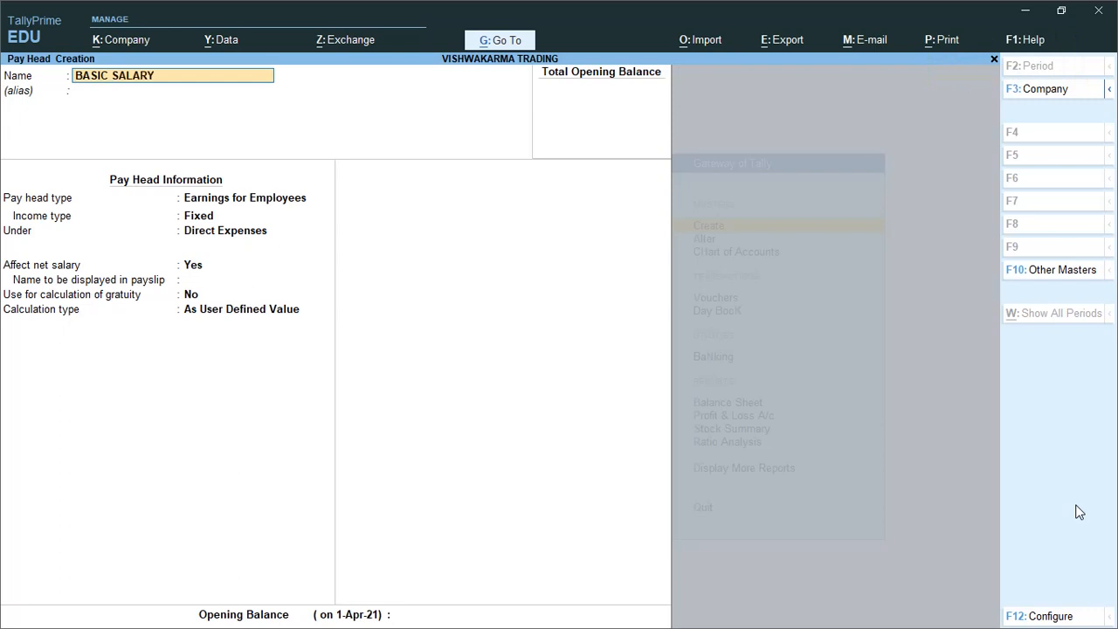
pyautogui.press('Return')
pyautogui.press('Return')
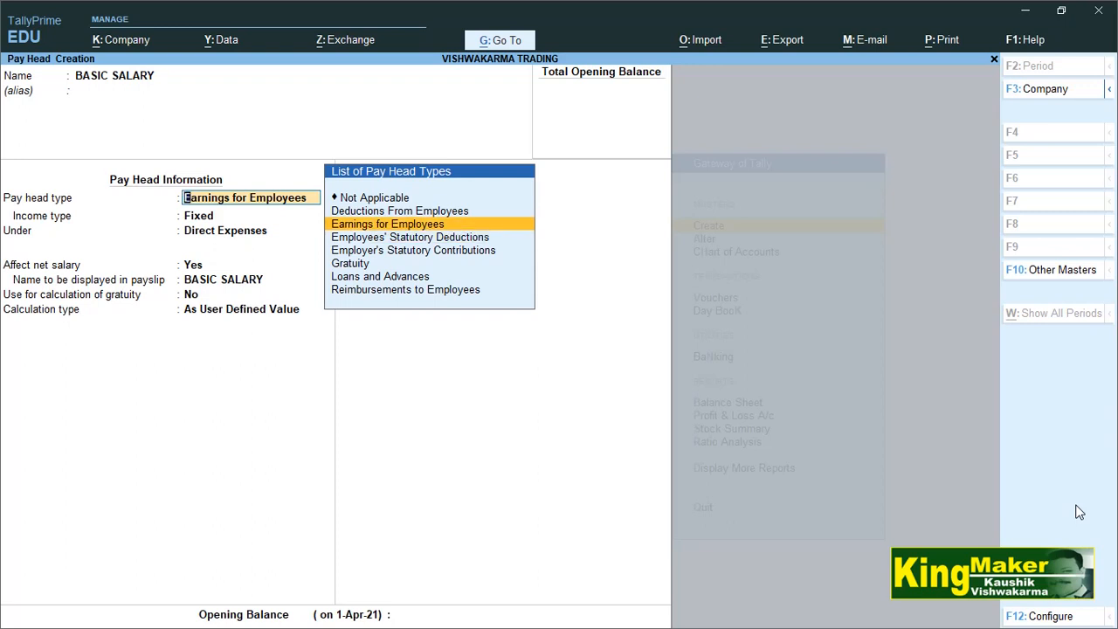
# Make BASIC SALARY a Fixed-income Earnings for Employees pay head under Indirect Expenses.
pyautogui.press('Return')
pyautogui.press('Return')
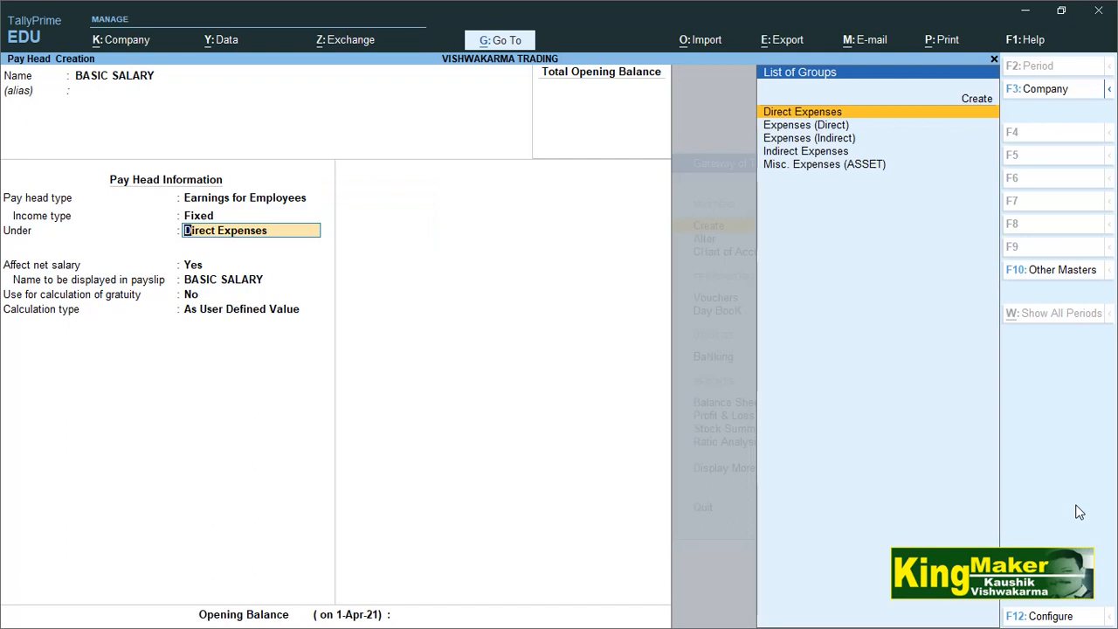
pyautogui.press('Down')
pyautogui.press('Down')
pyautogui.press('Down')
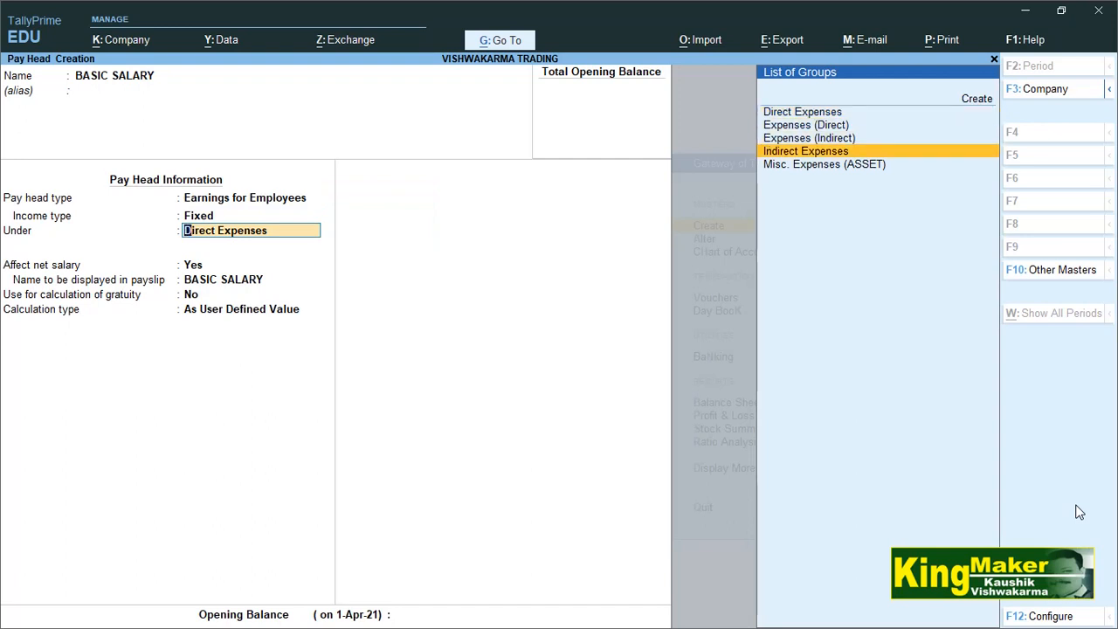
pyautogui.press('Return')
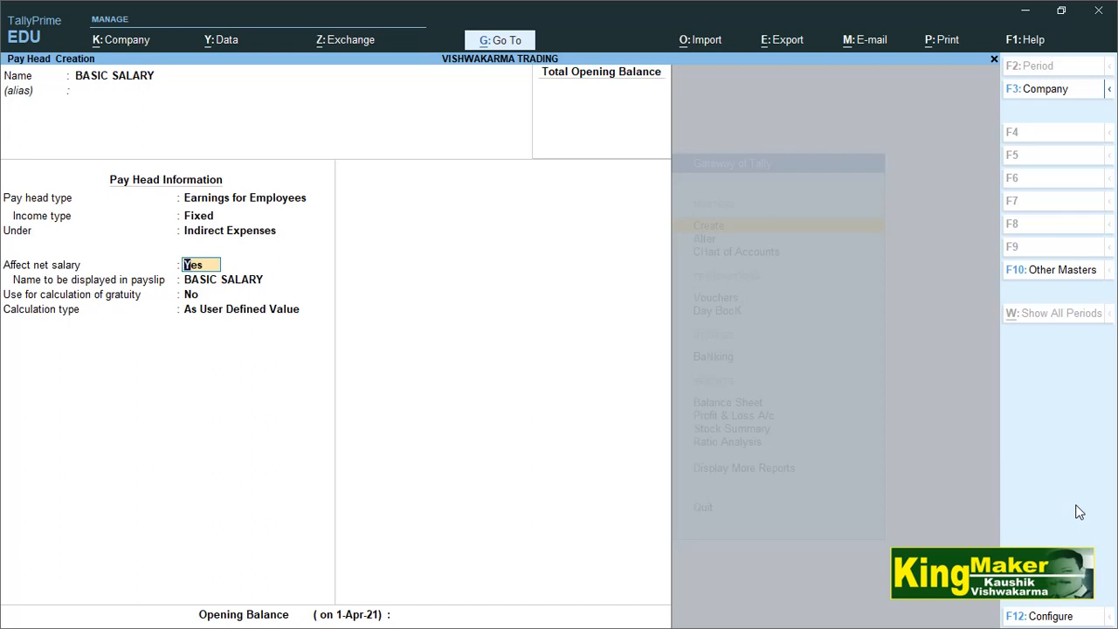
# Let BASIC SALARY affect net salary, exclude it from gratuity, and calculate it On Attendance using PRESENT.
pyautogui.press('Return')
pyautogui.press('Return')
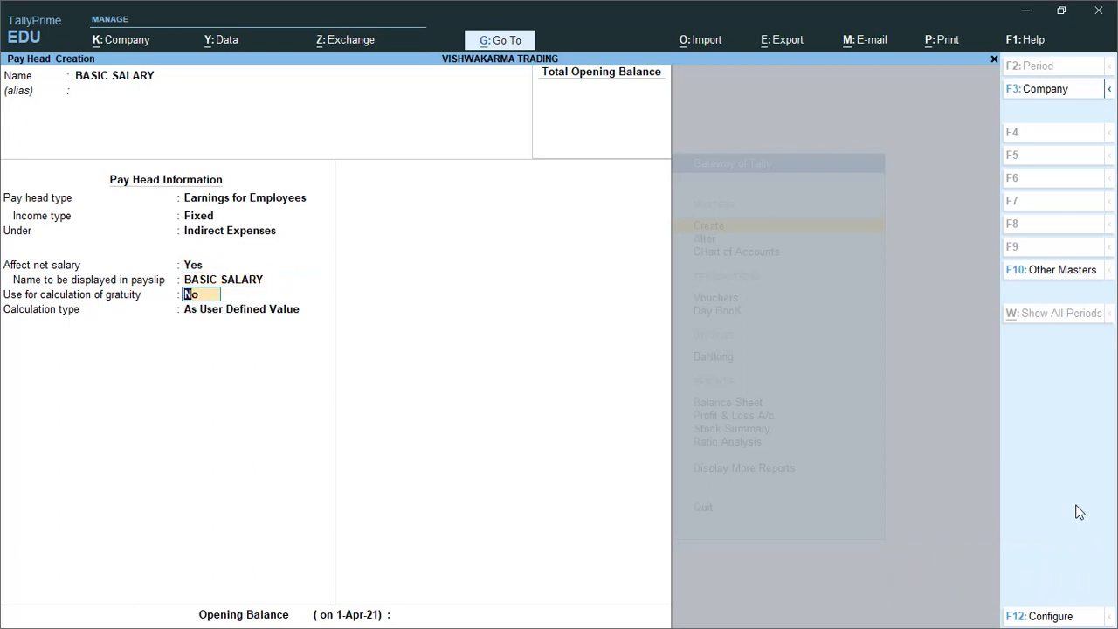
pyautogui.press('Return')
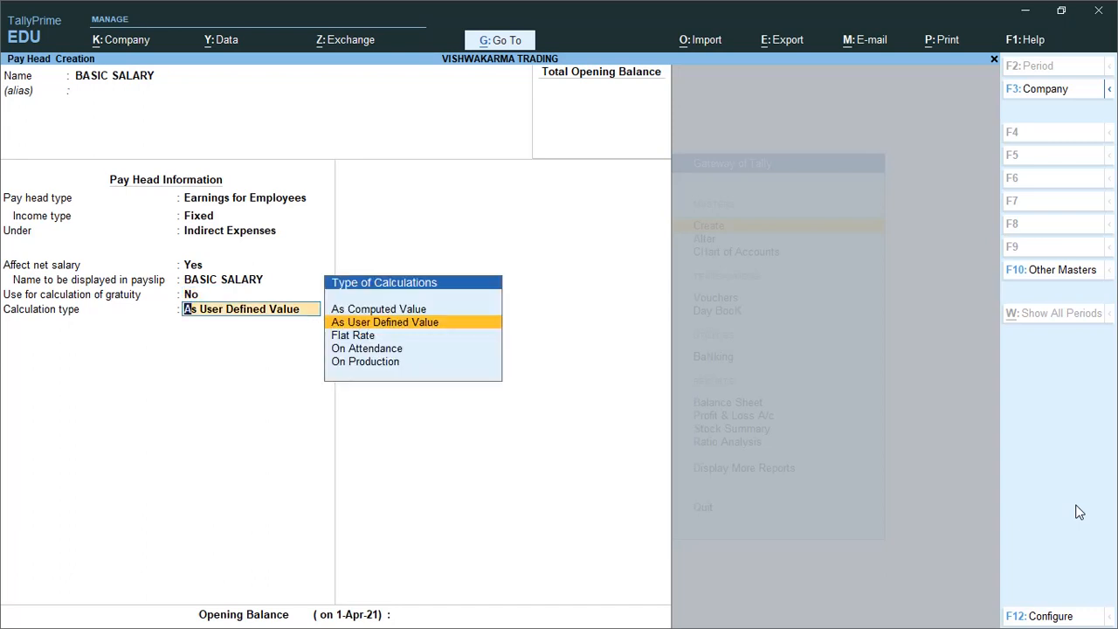
pyautogui.press('Down')
pyautogui.press('Down')
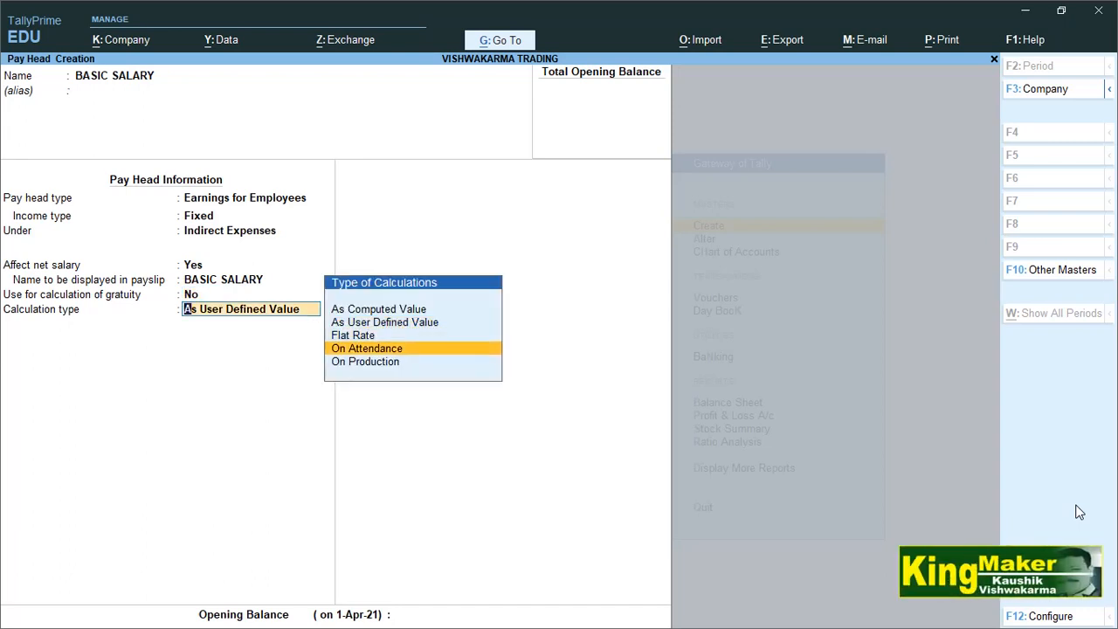
pyautogui.press('Return')
pyautogui.press('Down')
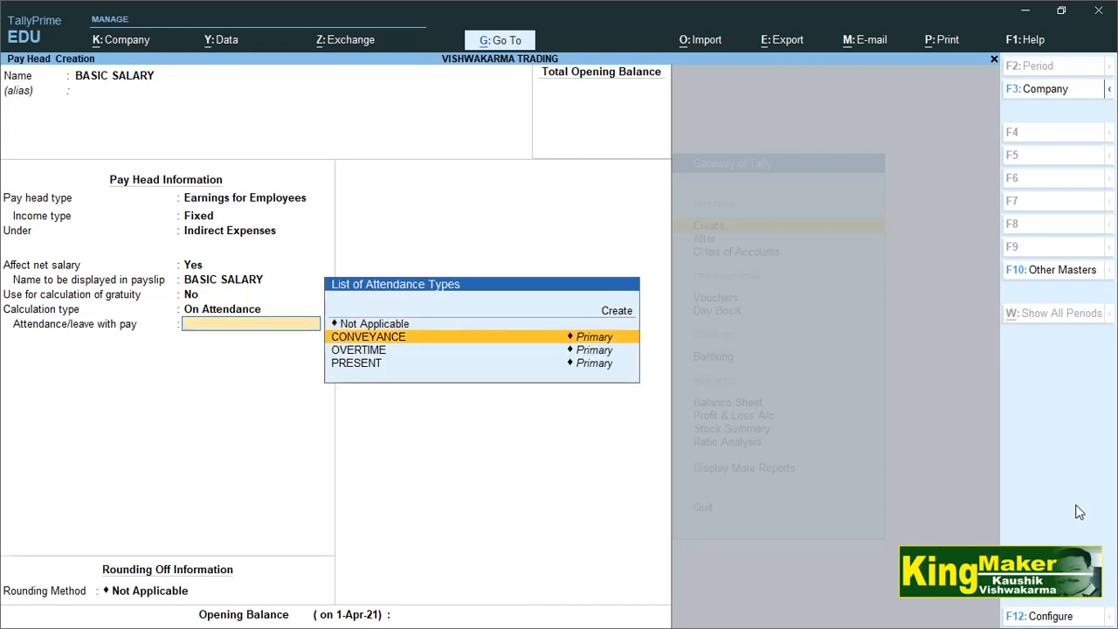
pyautogui.press('Down')
pyautogui.press('Down')
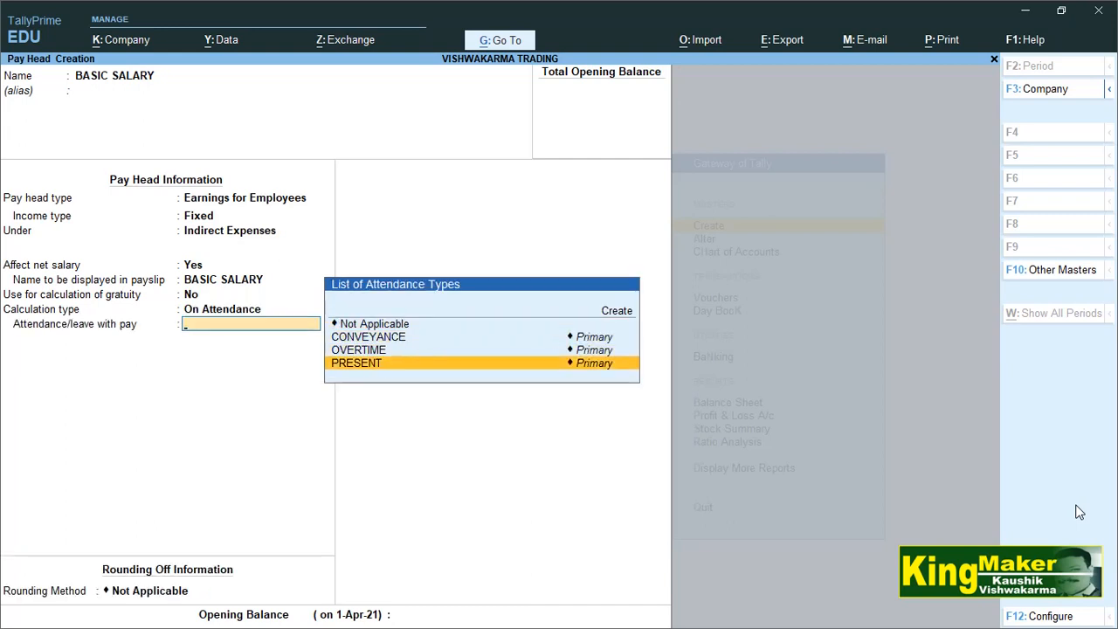
pyautogui.press('Return')
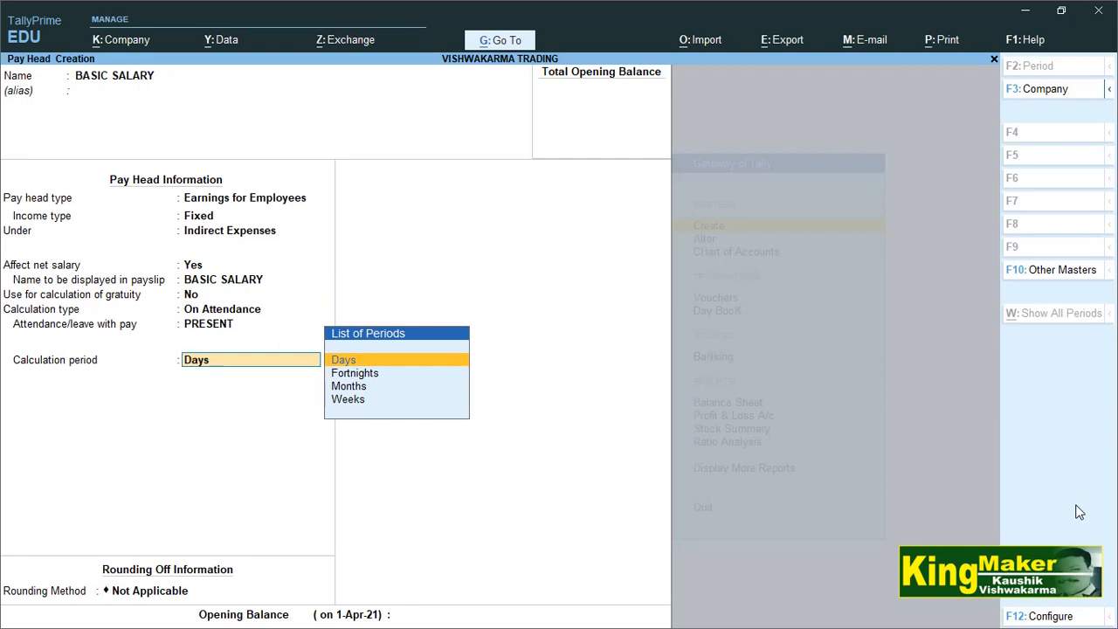
# Set BASIC SALARY's calculation period to Months, As per Calendar Period, and save it without rounding or an opening balance.
pyautogui.press('Down')
pyautogui.press('Down')
pyautogui.press('Return')
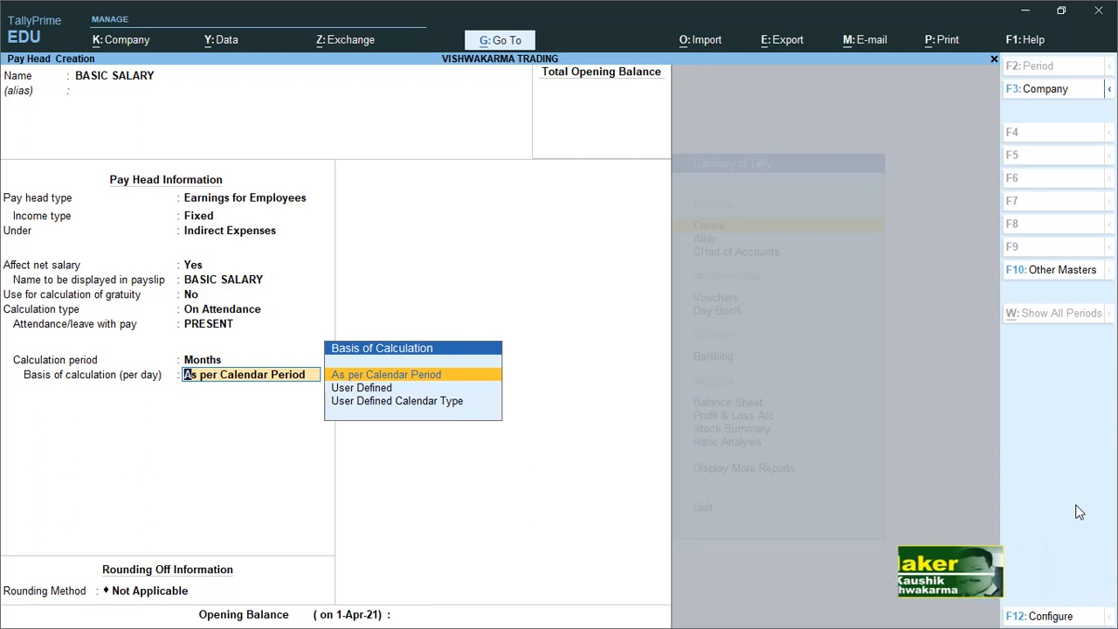
pyautogui.press('Return')
pyautogui.press('Return')
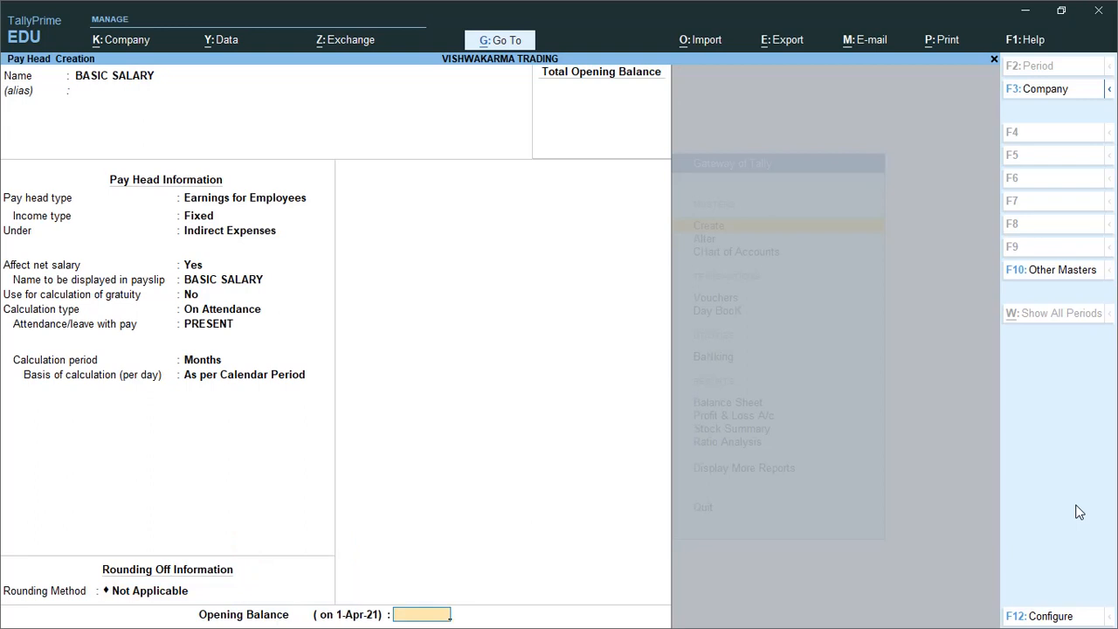
pyautogui.press('Return')
pyautogui.press('Return')
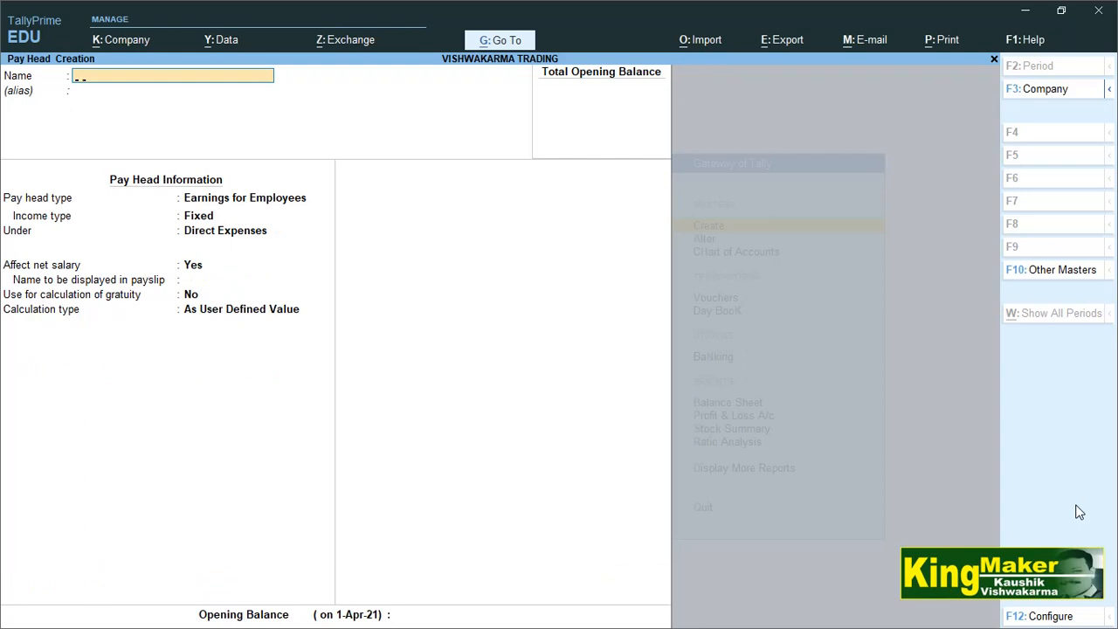
# Start the pay head D.A. as Earnings for Employees with Variable income type under Indirect Expenses.
pyautogui.write('D.A.')
pyautogui.press('Return')
pyautogui.press('Return')
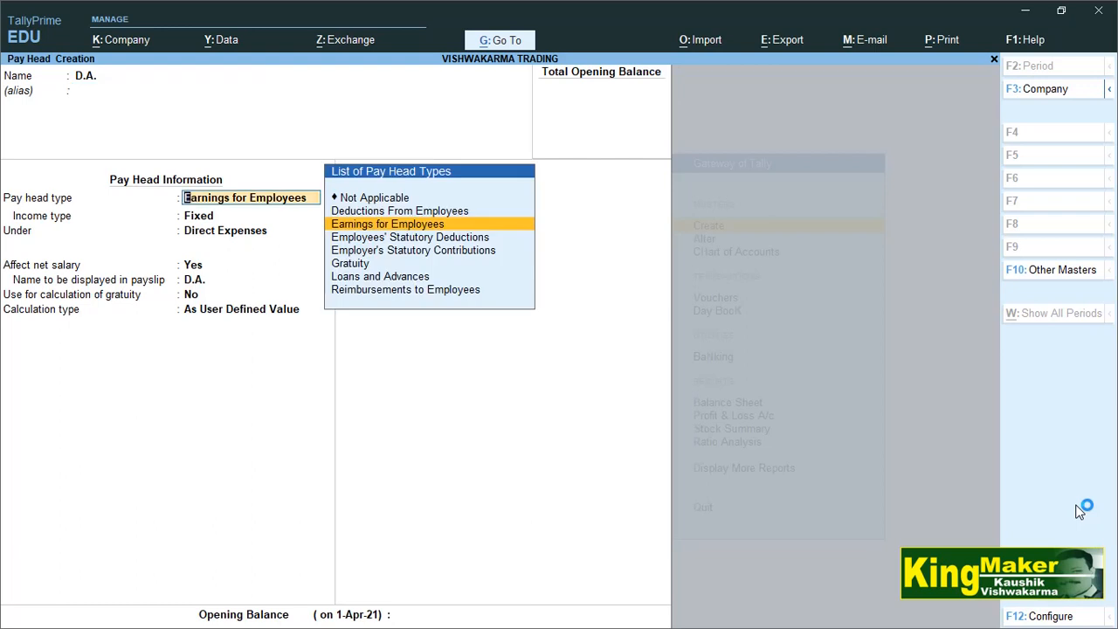
pyautogui.press('Return')
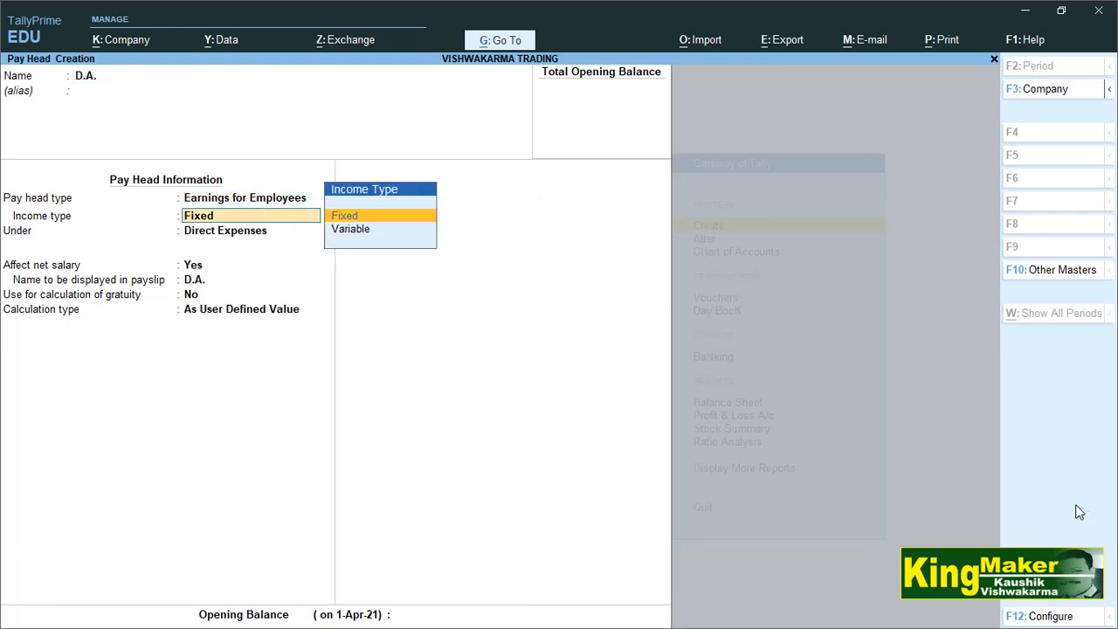
pyautogui.press('Down')
pyautogui.press('Return')
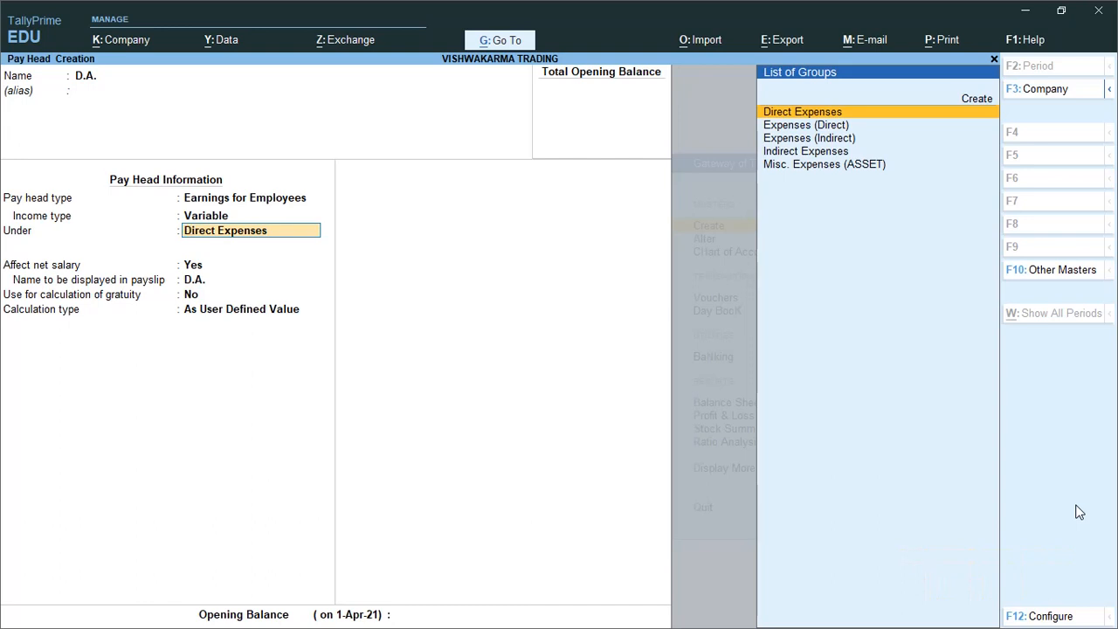
pyautogui.write('I')
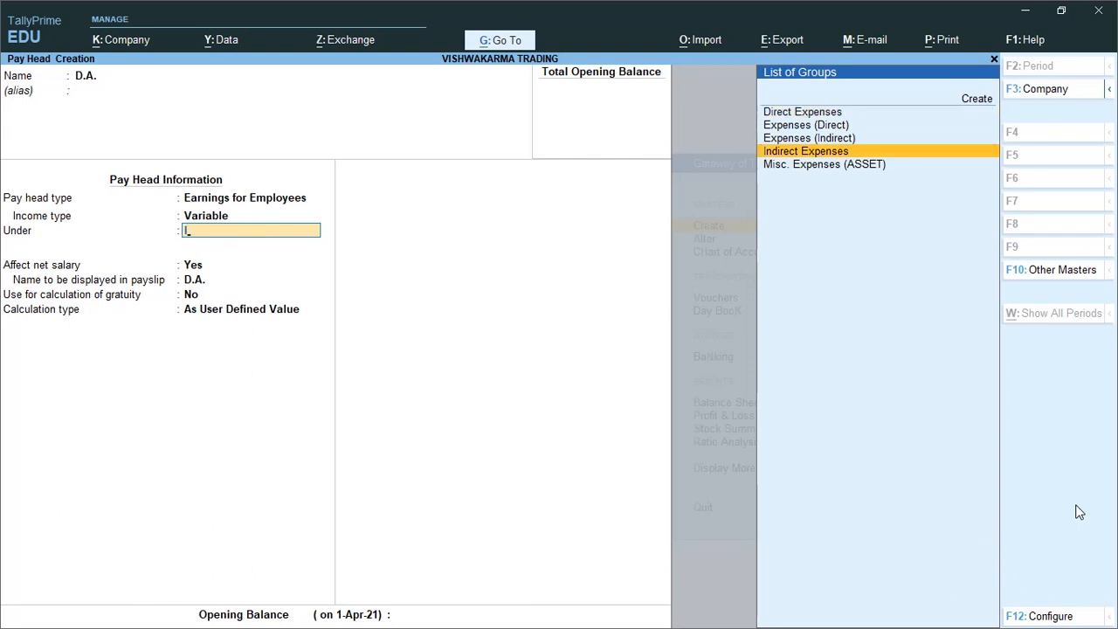
pyautogui.press('Return')
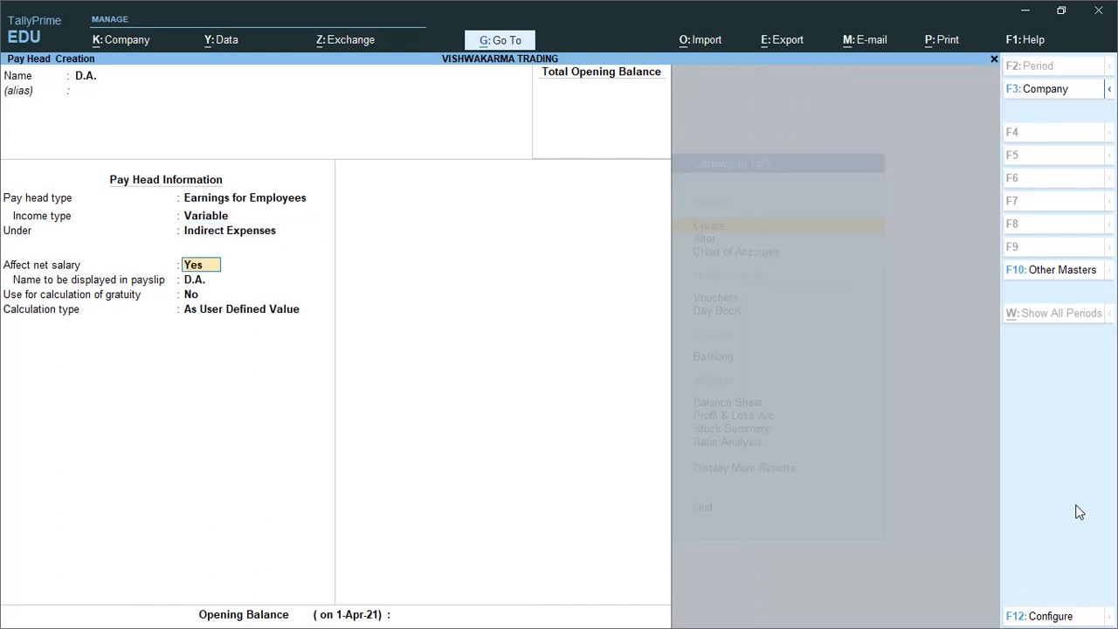
# Let D.A. affect net salary without gratuity, and calculate it As Computed Value with no rounding method.
pyautogui.press('Return')
pyautogui.press('Return')
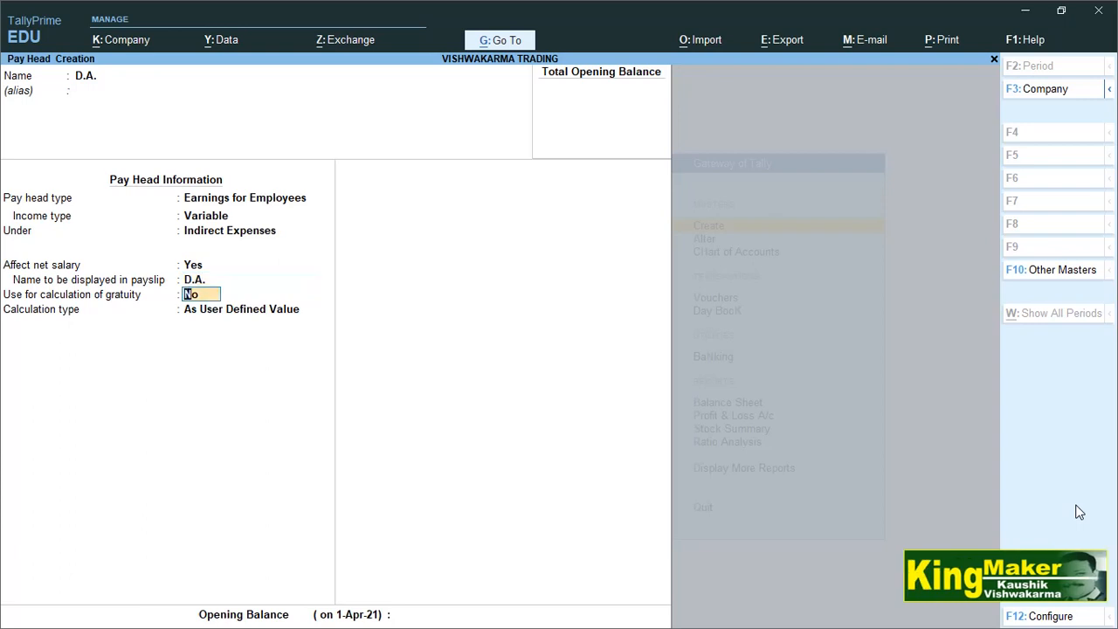
pyautogui.press('Return')
pyautogui.press('Up')
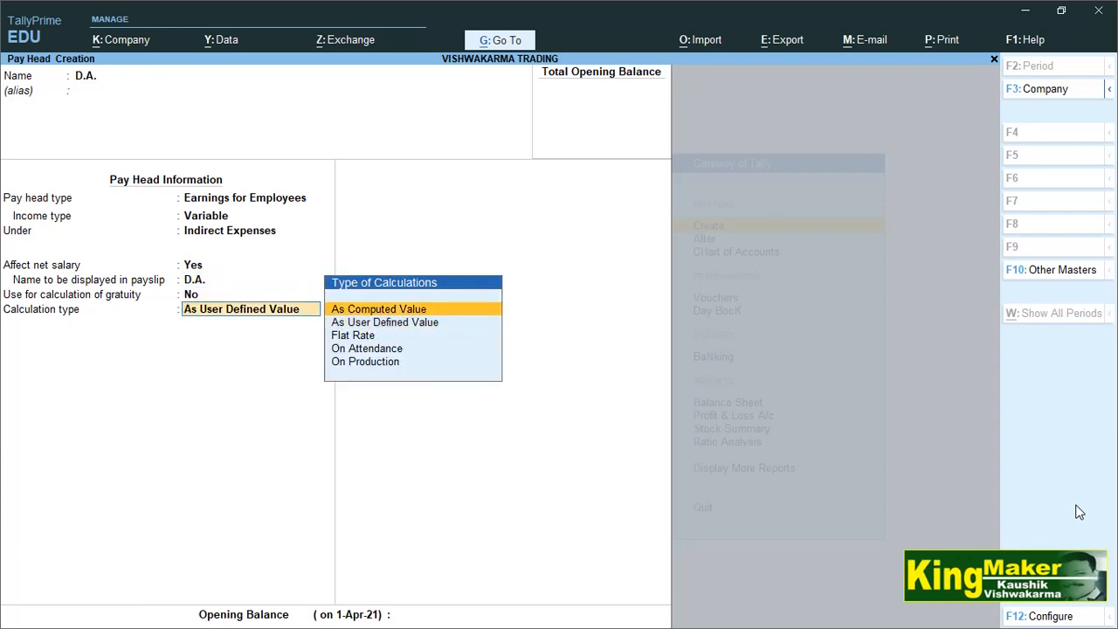
pyautogui.press('Return')
pyautogui.press('Return')
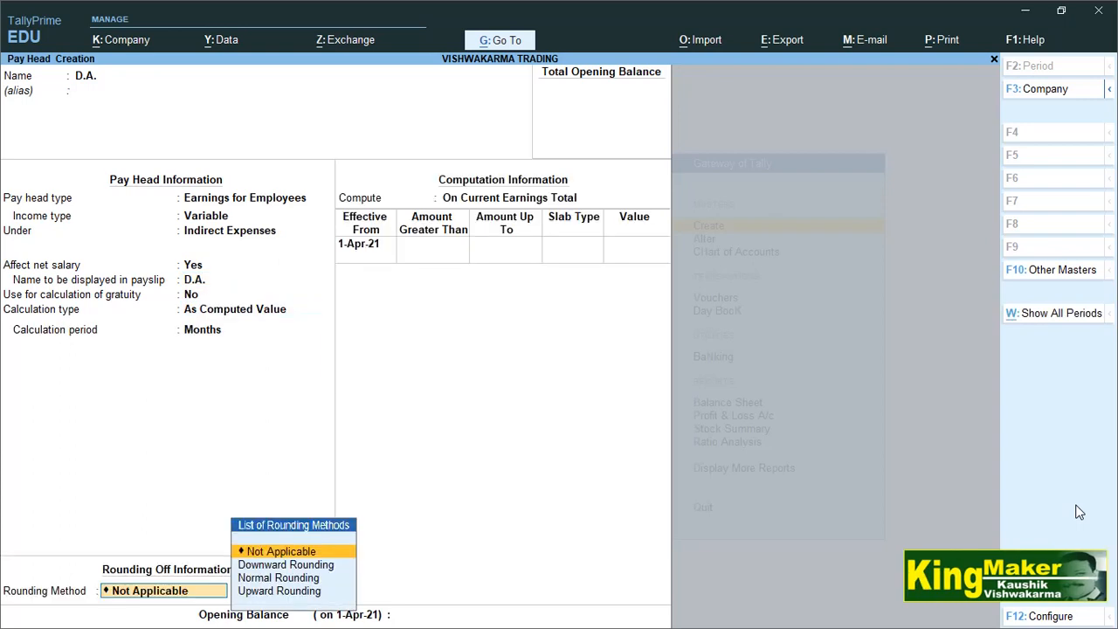
pyautogui.press('Return')
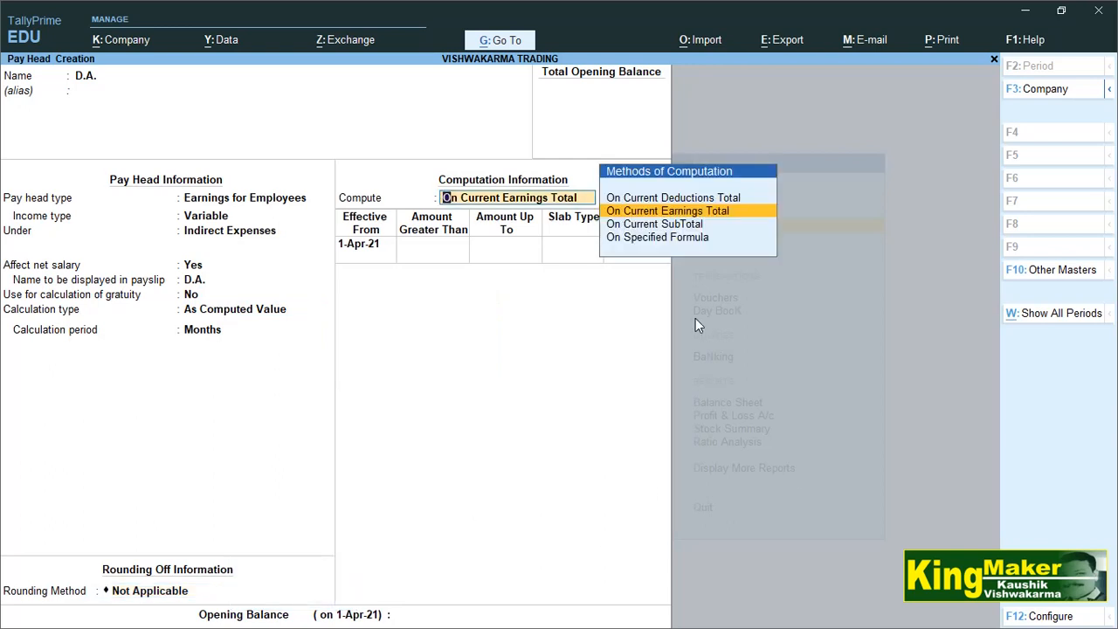
# Compute D.A. On Specified Formula, with BASIC SALARY as the only pay head in the formula.
pyautogui.click(640, 241)
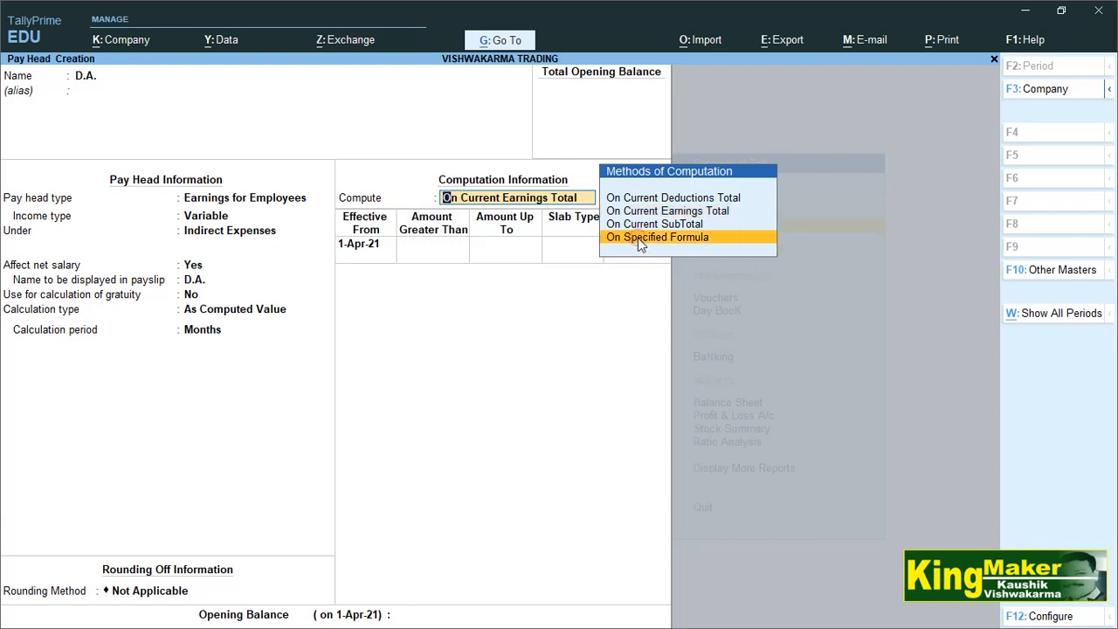
pyautogui.press('Return')
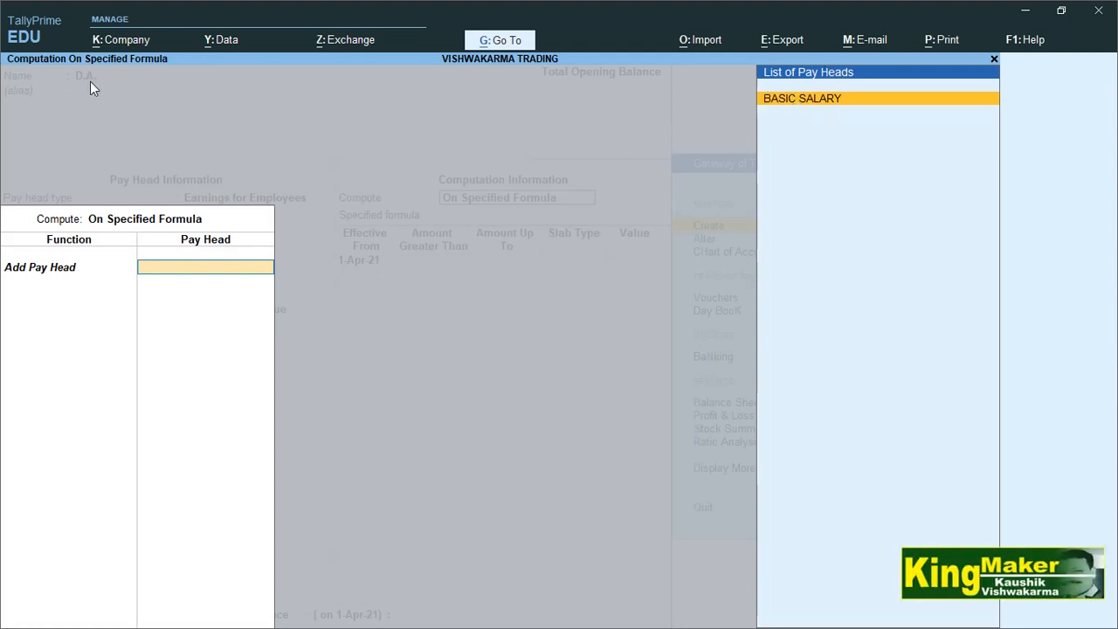
pyautogui.press('Return')
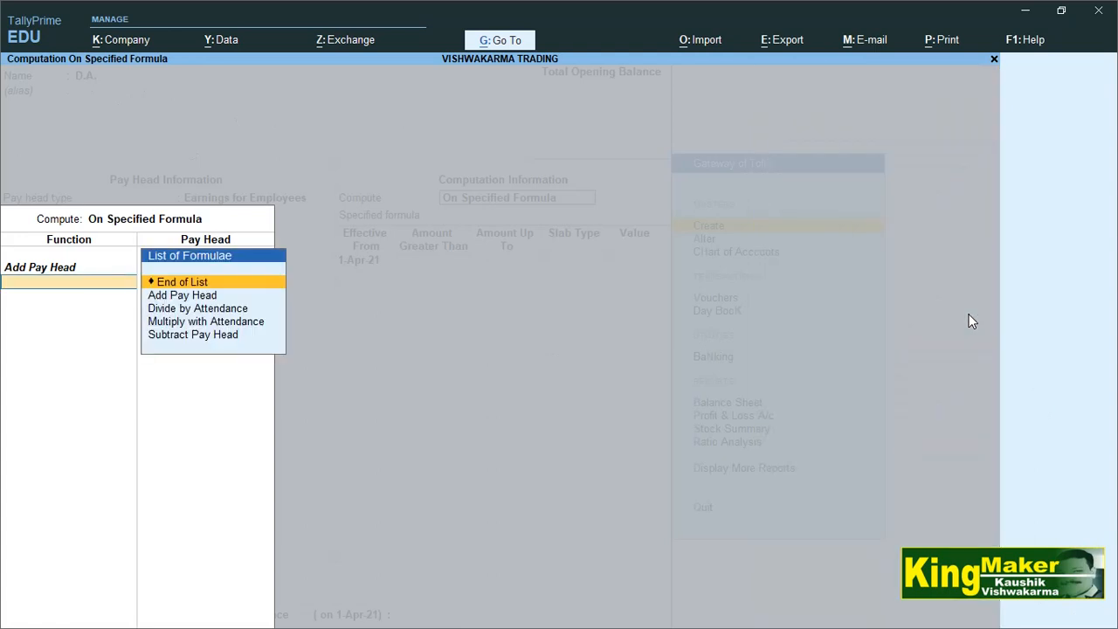
pyautogui.press('Return')
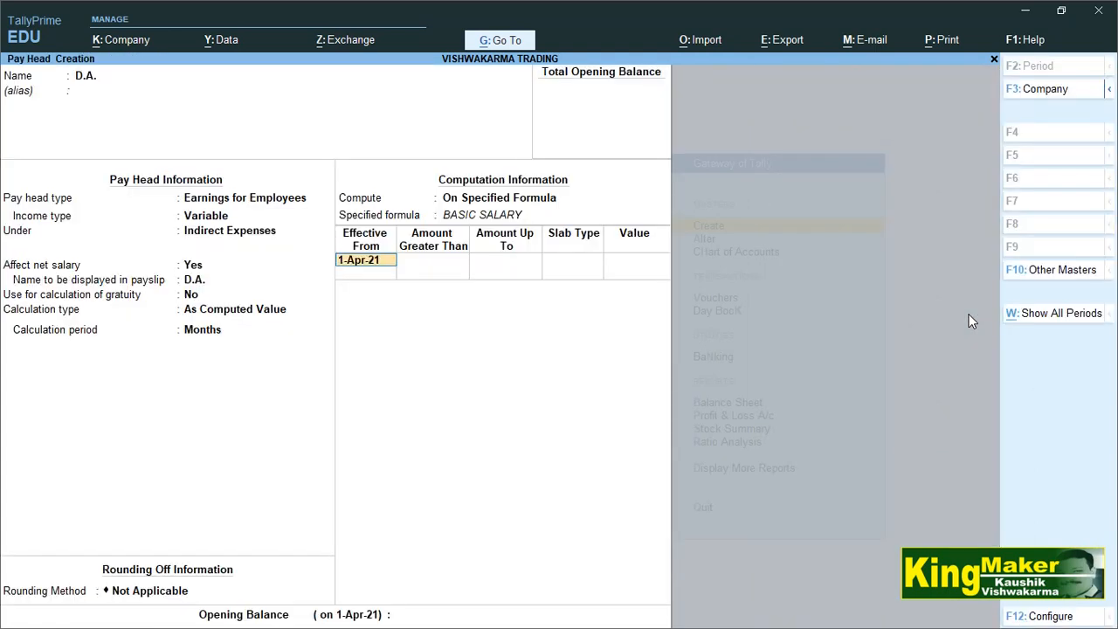
# Add a D.A. percentage slab effective from 1-Apr-21 for amounts up to 5,000 at 30 %.
pyautogui.press('Return')
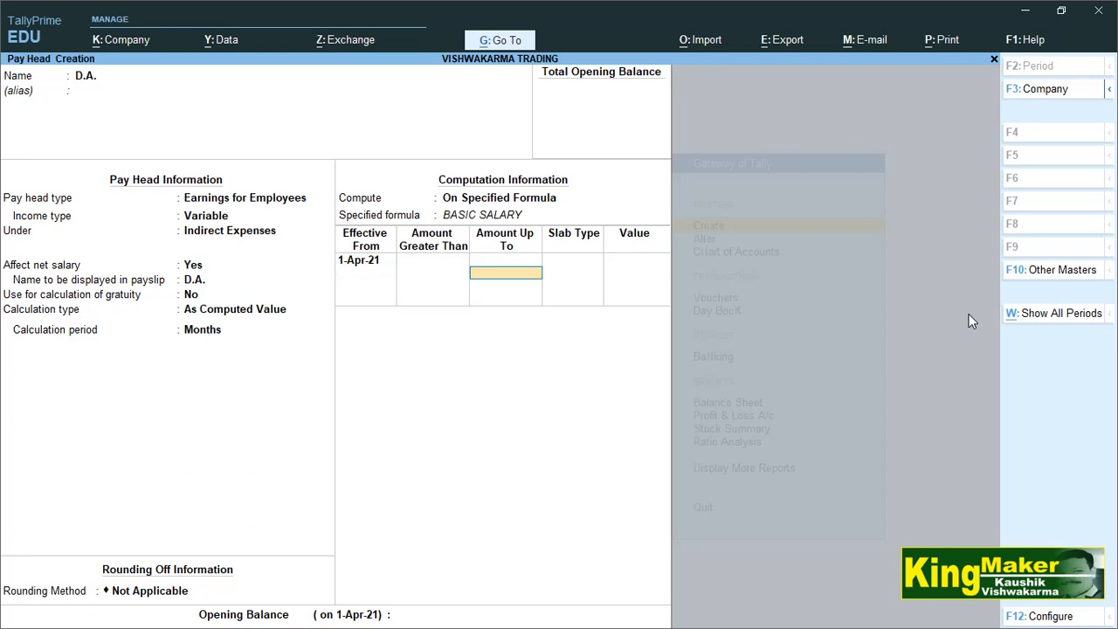
pyautogui.write('5000')
pyautogui.press('Return')
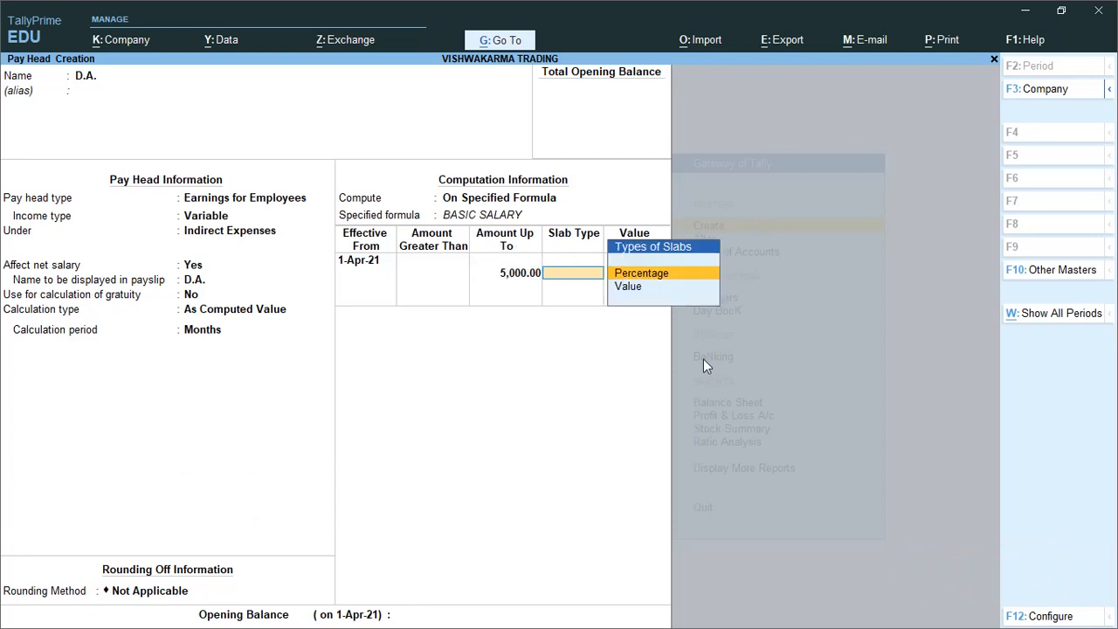
pyautogui.press('Return')
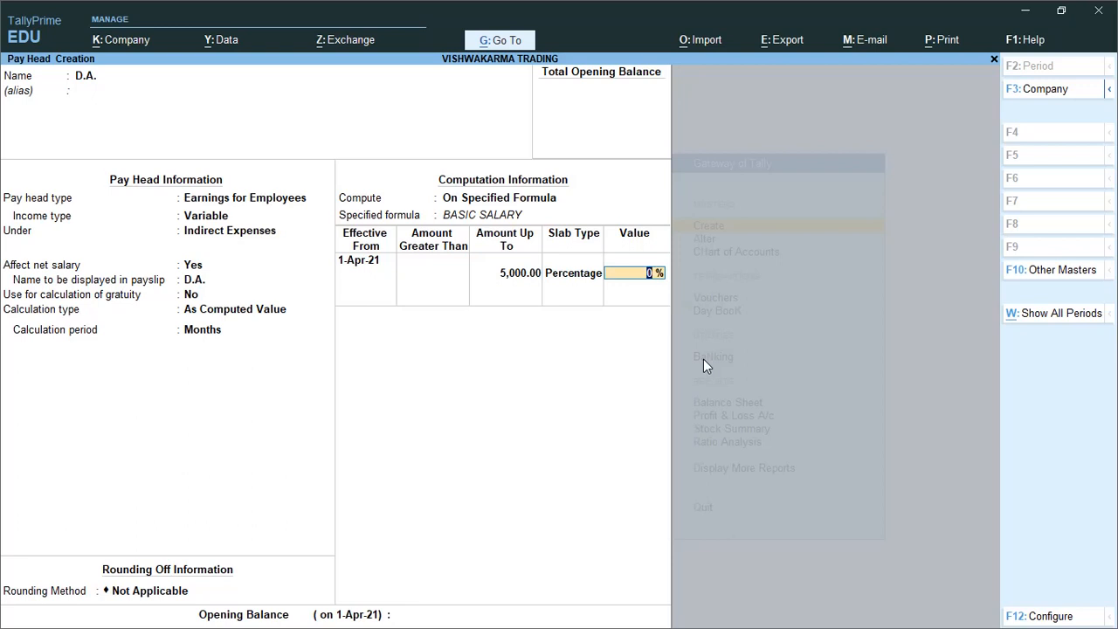
pyautogui.write('30')
pyautogui.press('Return')
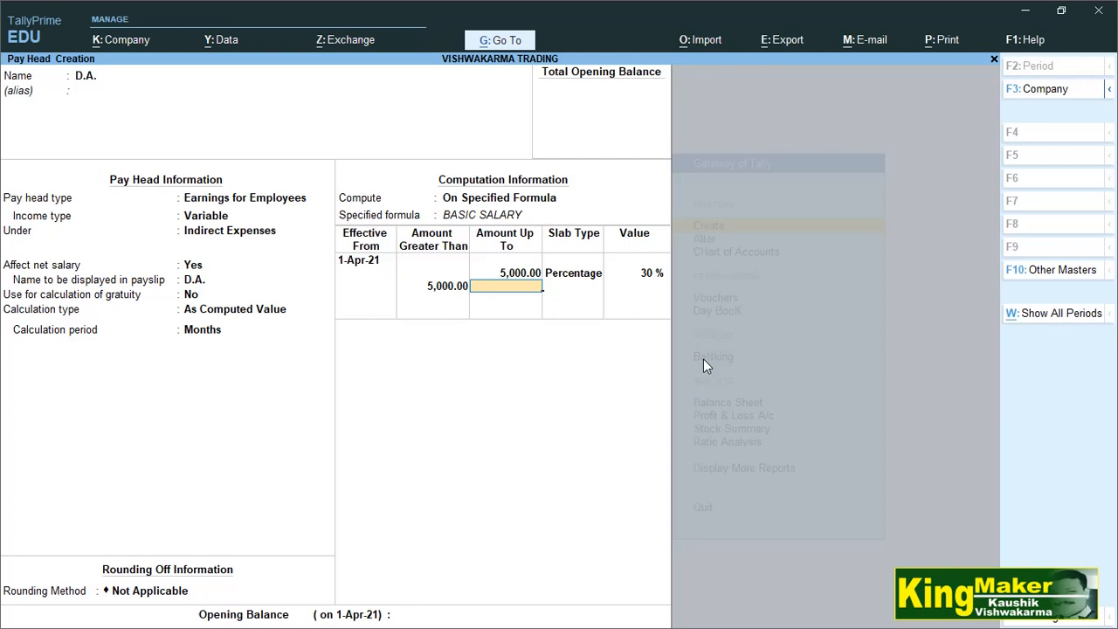
# Add a second D.A. percentage slab for amounts from 5,000 up to 10,000 at 40 %.
pyautogui.write('10000')
pyautogui.press('Return')
pyautogui.press('Return')
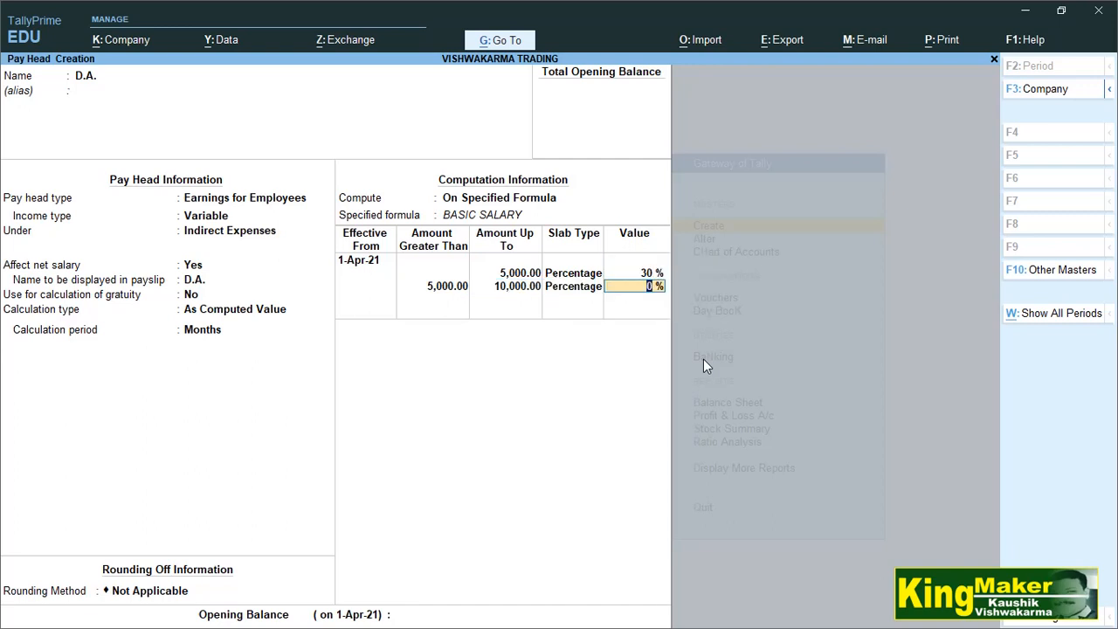
pyautogui.write('40')
pyautogui.press('Return')
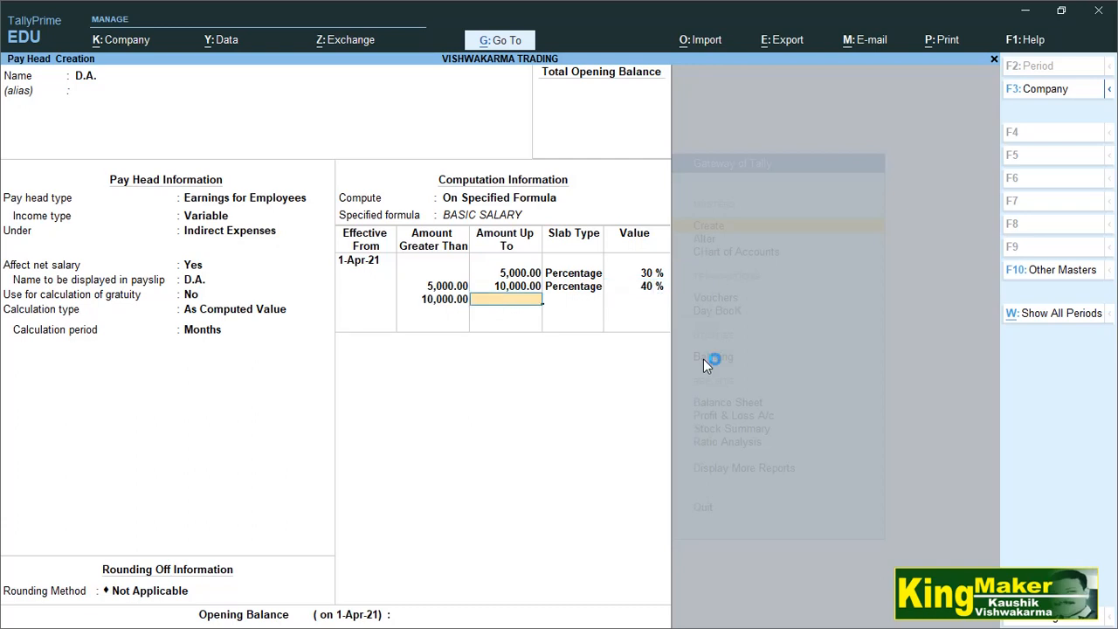
# Add a final D.A. percentage slab of 50 % for amounts above 10,000 and save the pay head.
pyautogui.press('Return')
pyautogui.press('Return')
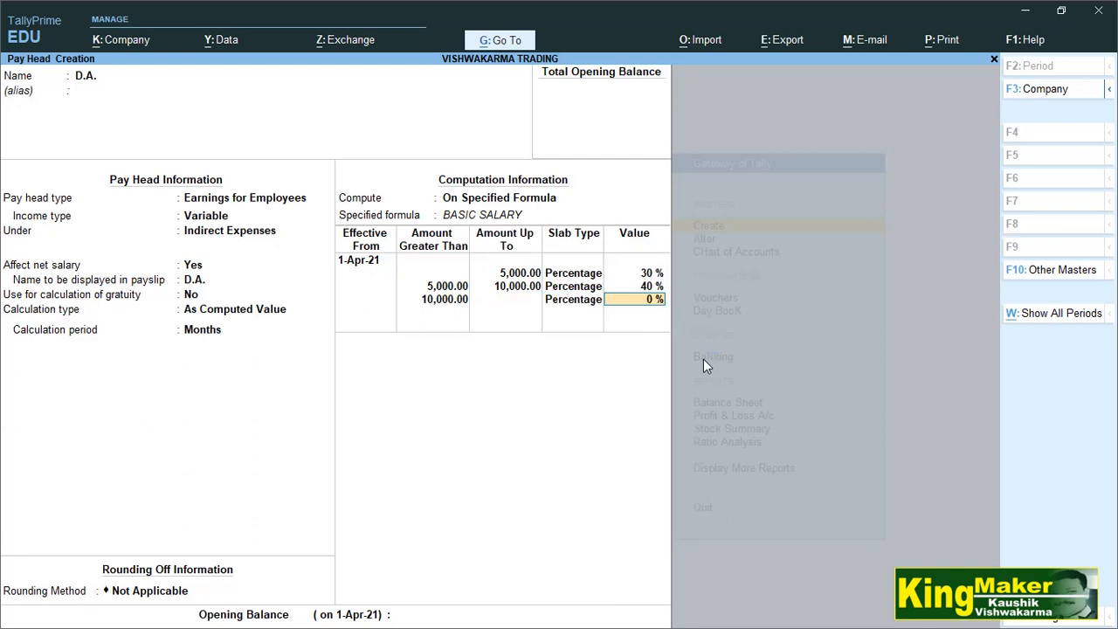
pyautogui.write('50')
pyautogui.press('Return')
pyautogui.press('Return')
pyautogui.press('Return')
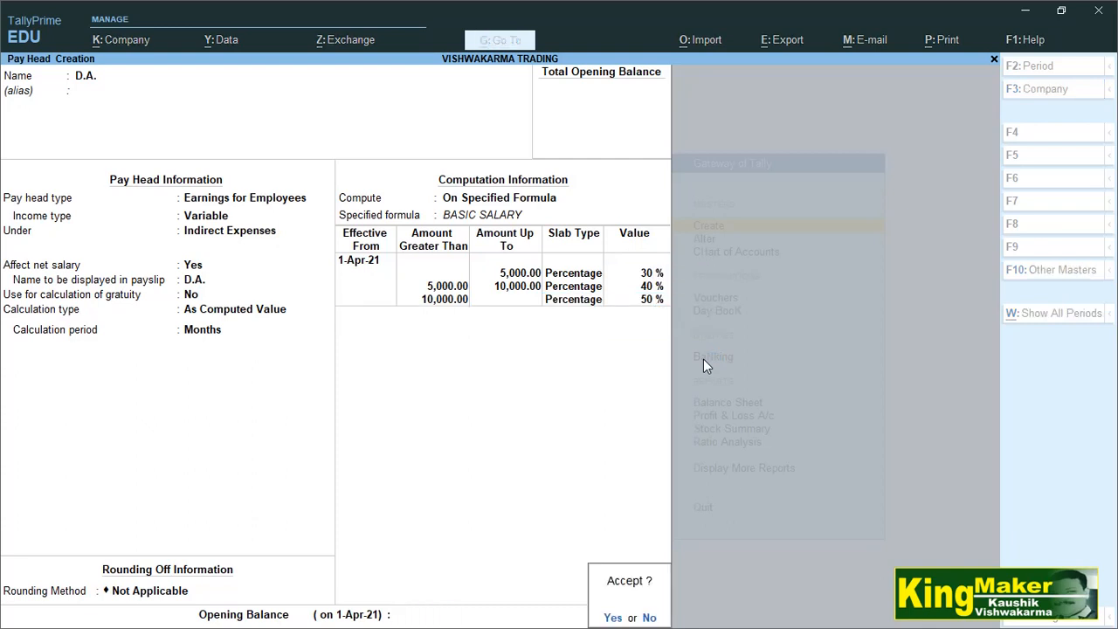
pyautogui.press('Return')
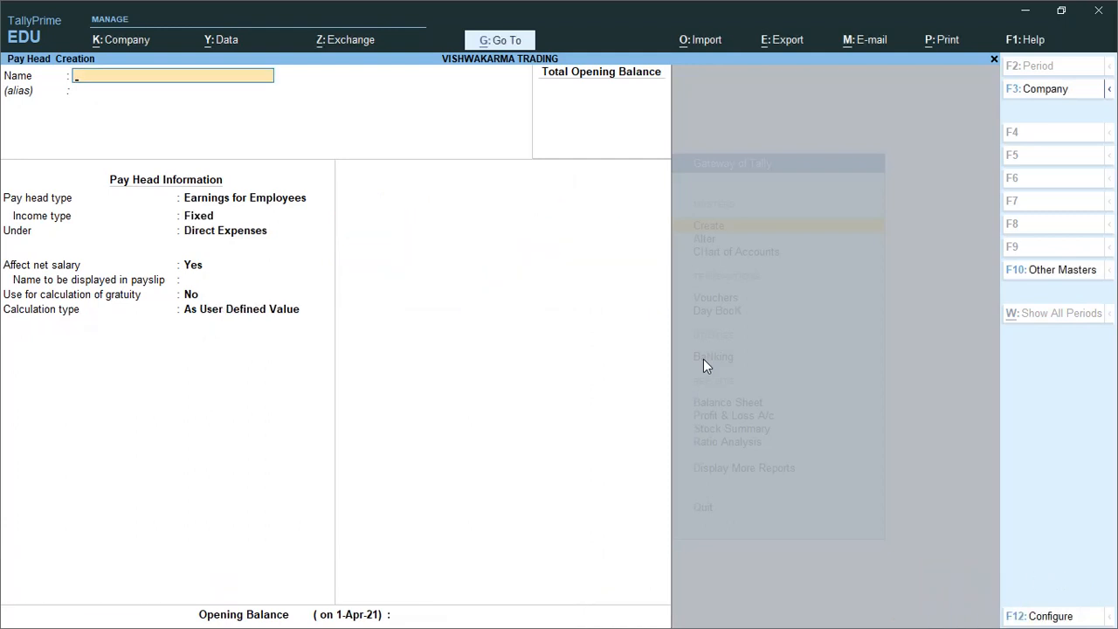
# Start the pay head H.R.A as Earnings for Employees with Fixed income type, grouped under Indirect Expenses.
pyautogui.write('H.R.A')
pyautogui.press('Return')
pyautogui.press('Return')
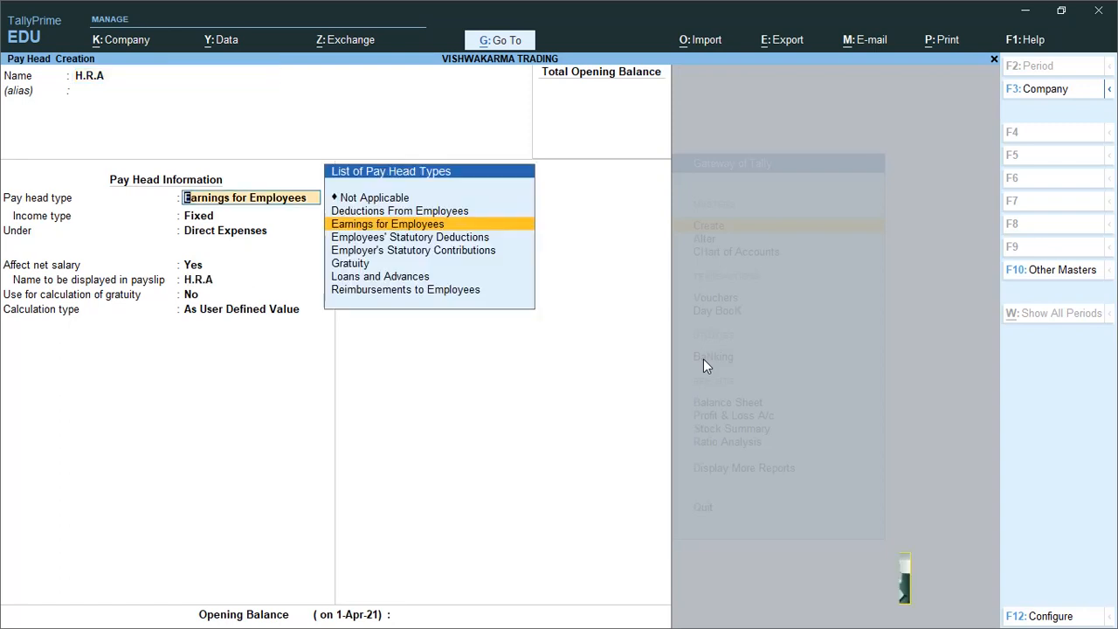
pyautogui.press('Return')
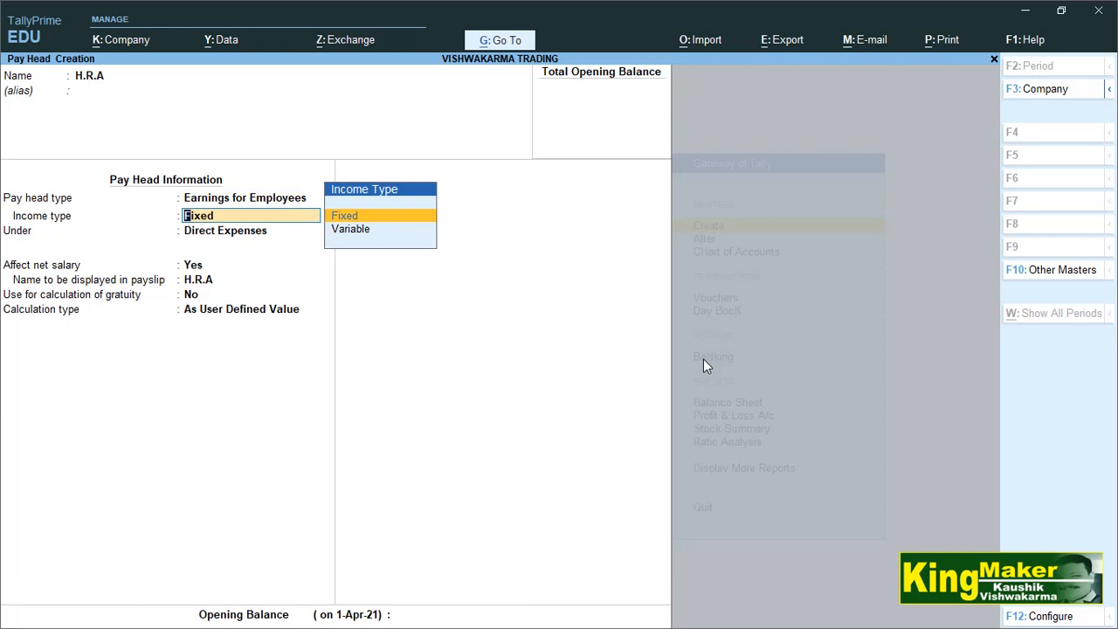
pyautogui.press('Return')
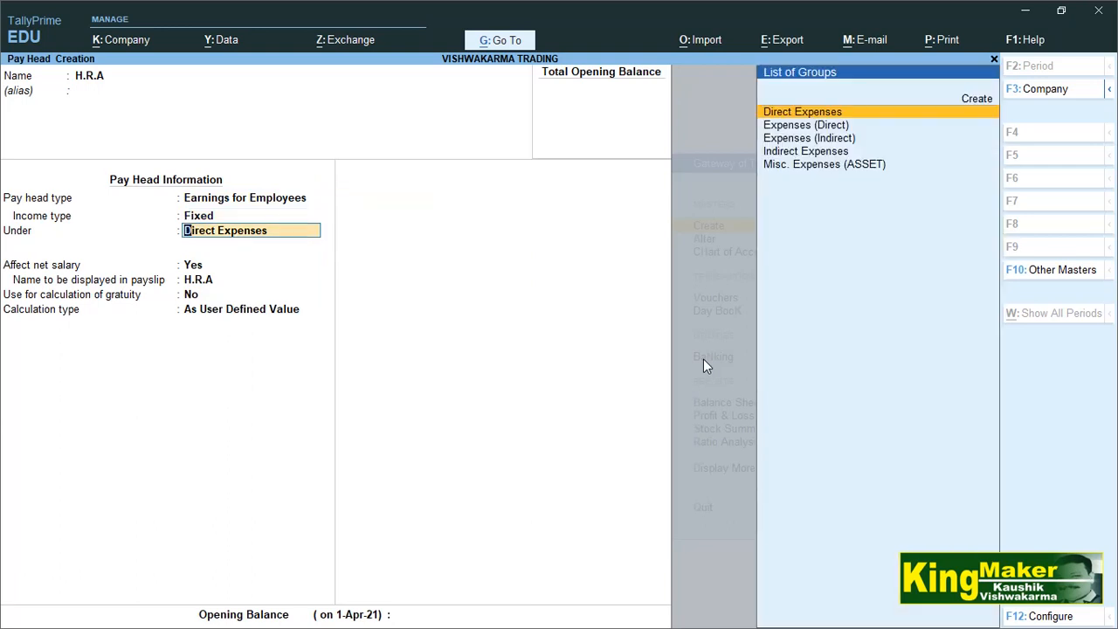
pyautogui.write('in')
pyautogui.press('Return')
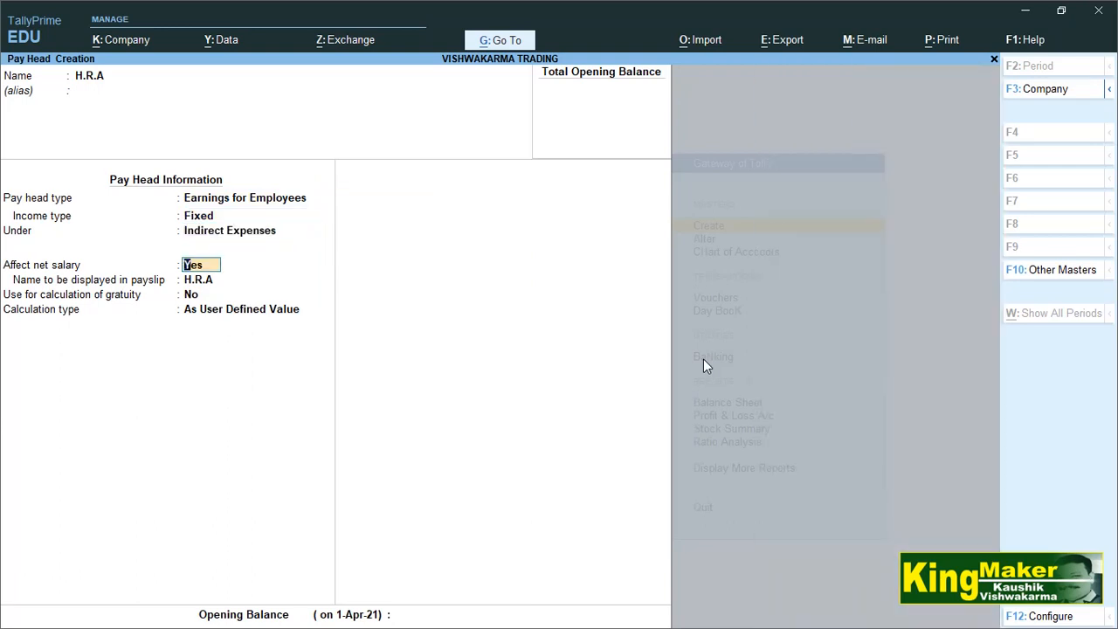
# Keep H.R.A affecting net salary and excluded from gratuity, and set its calculation type to As Computed Value without rounding.
pyautogui.press('Return')
pyautogui.press('Return')
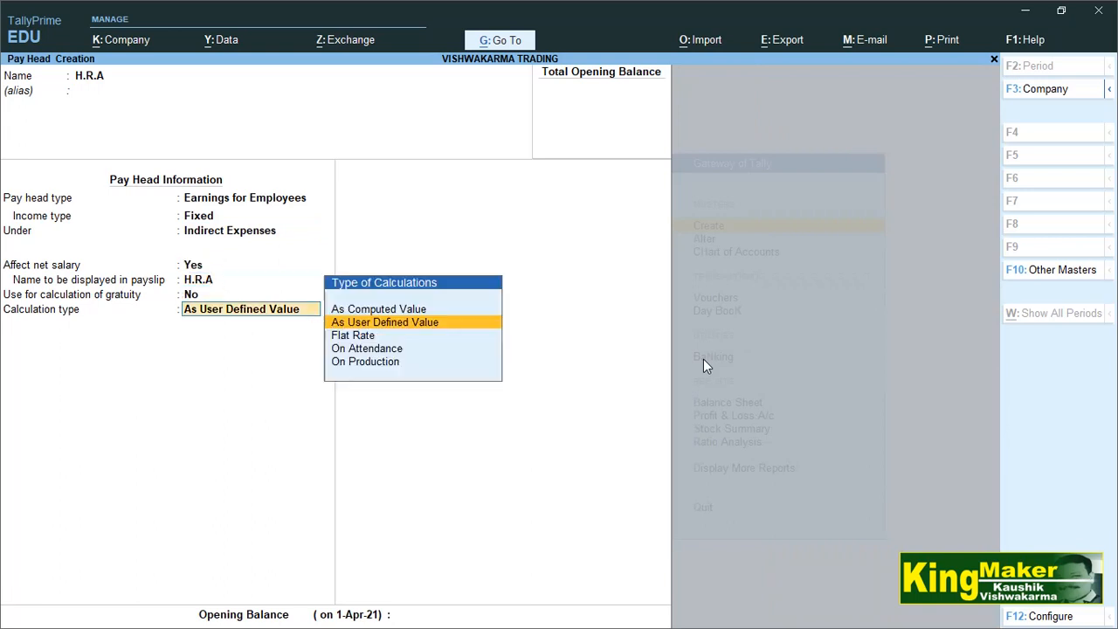
pyautogui.press('Return')
pyautogui.press('Up')
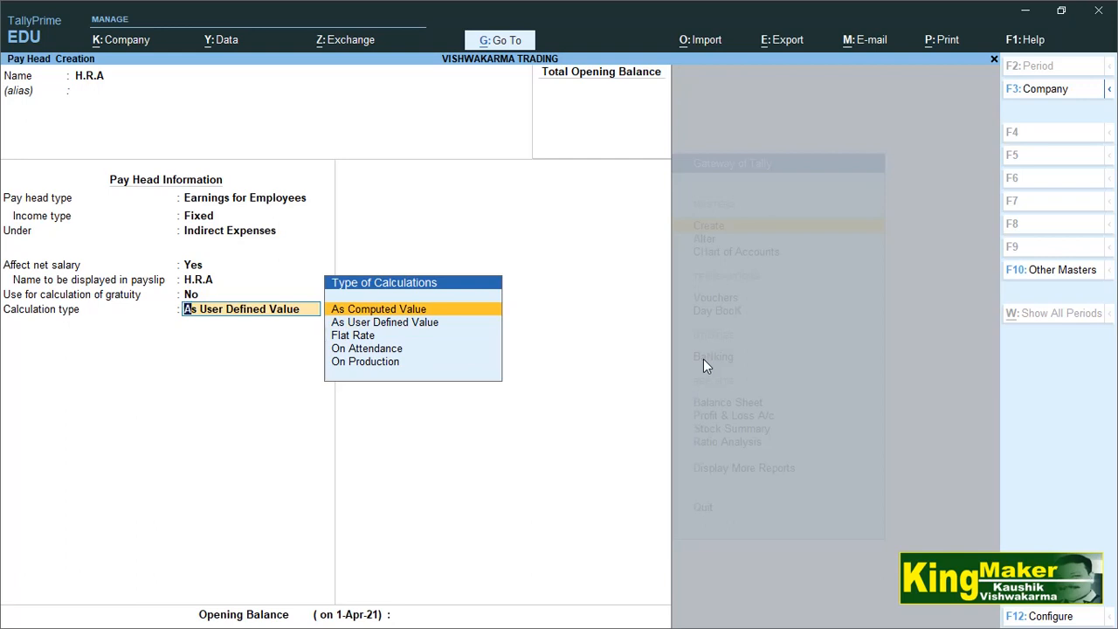
pyautogui.press('Return')
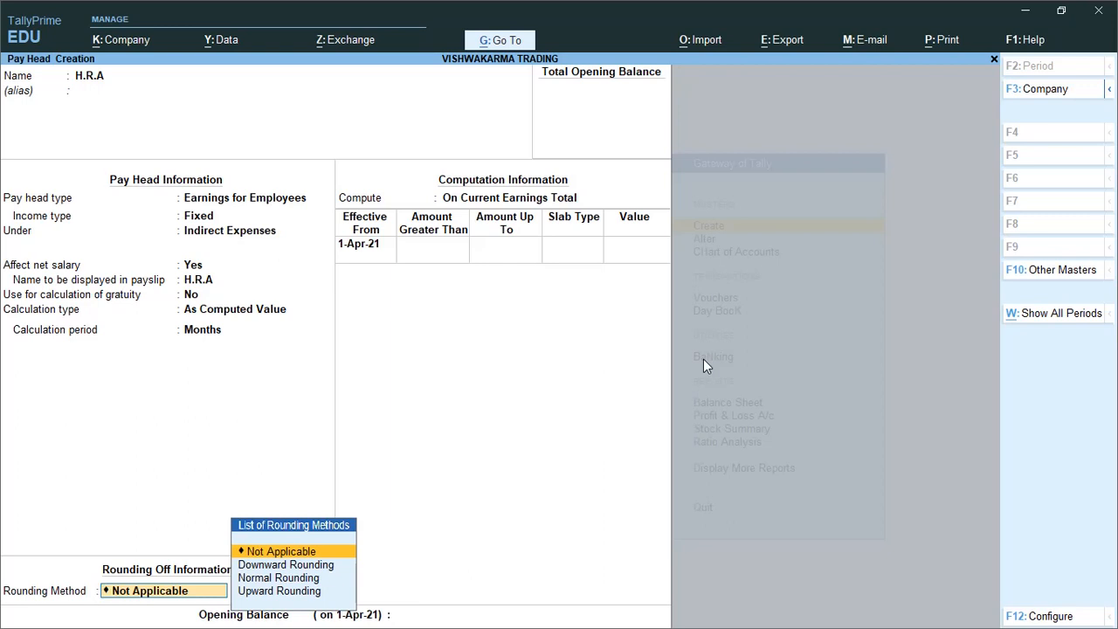
pyautogui.press('Return')
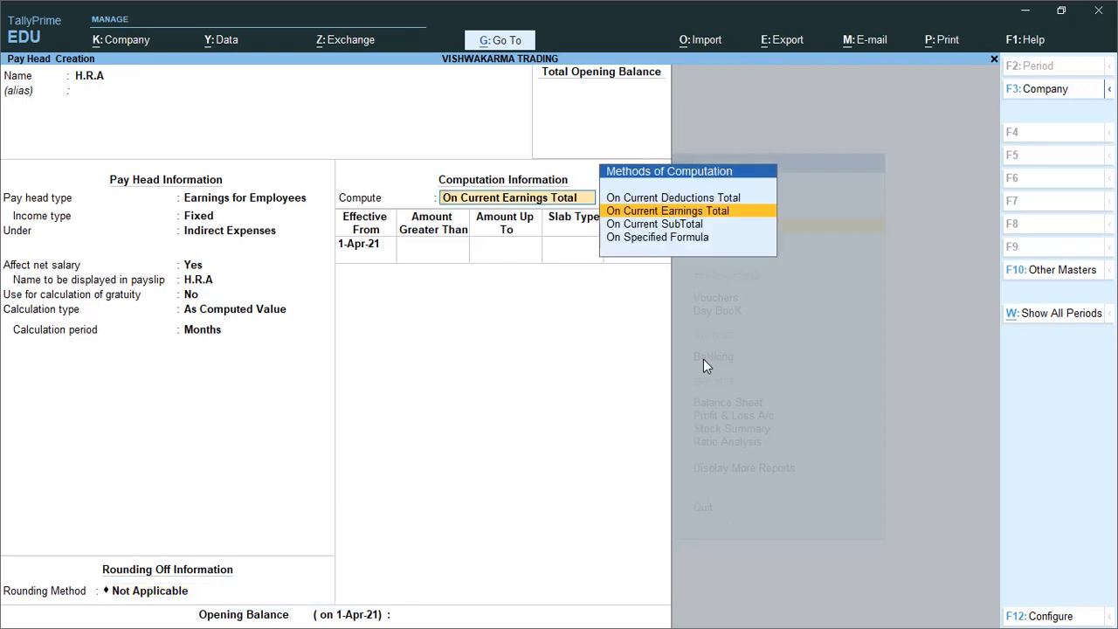
# Compute H.R.A On Specified Formula, adding only the BASIC SALARY pay head to the formula.
pyautogui.press('Down')
pyautogui.press('Down')
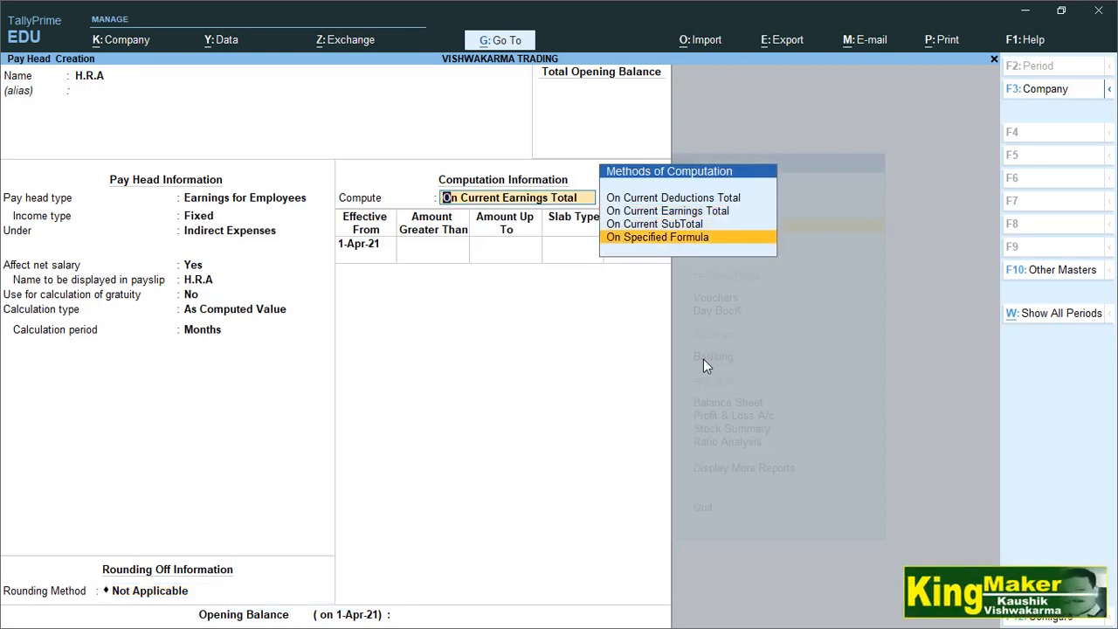
pyautogui.press('Return')
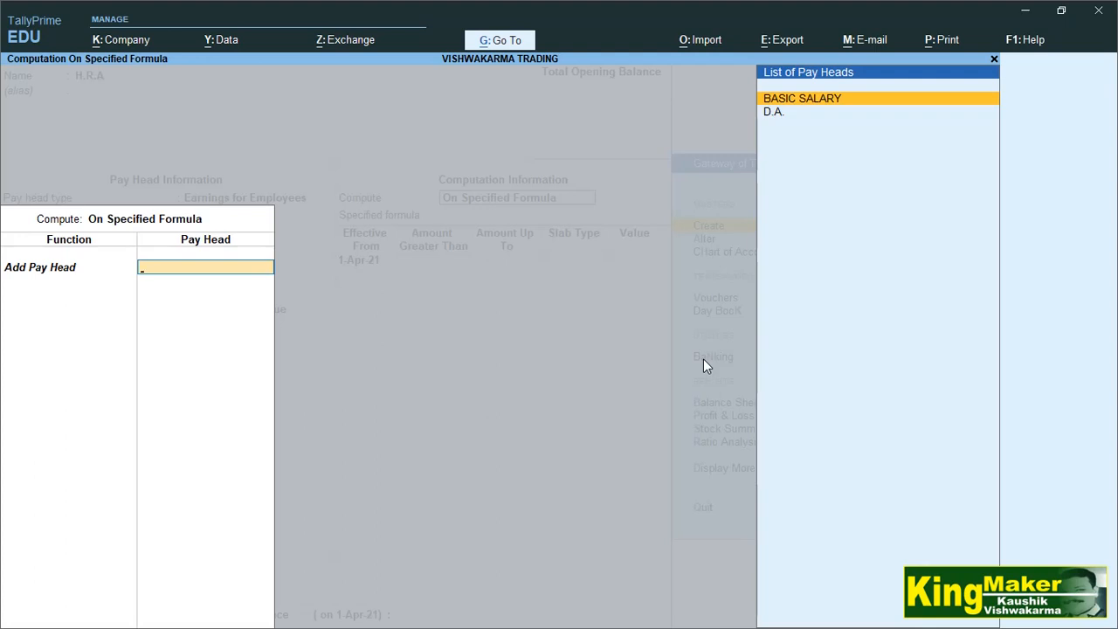
pyautogui.press('Return')
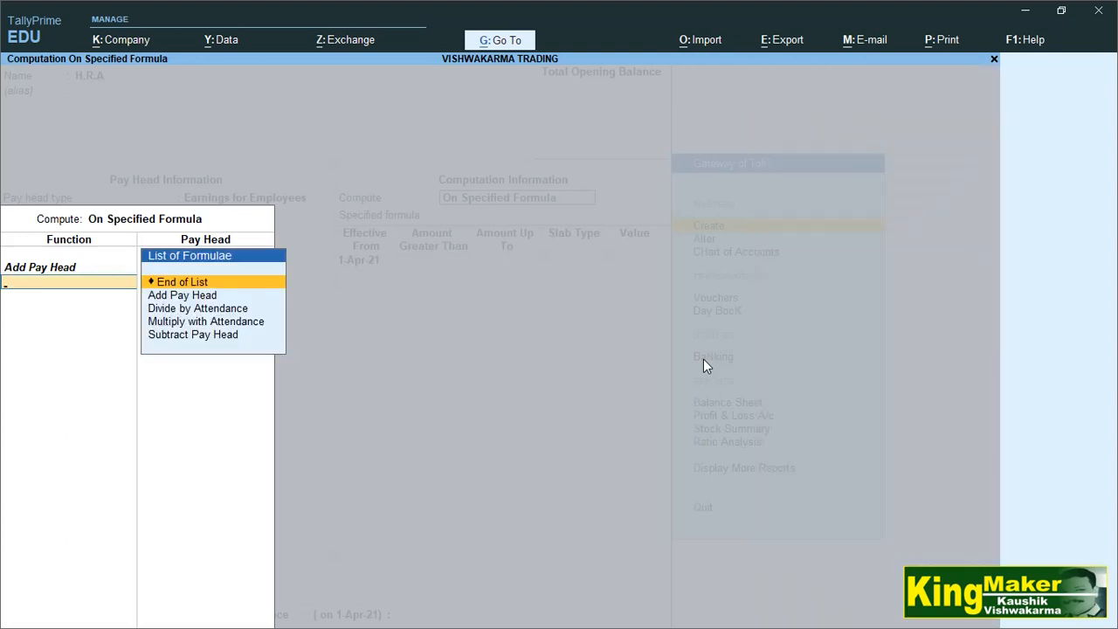
pyautogui.press('Return')
pyautogui.press('Return')
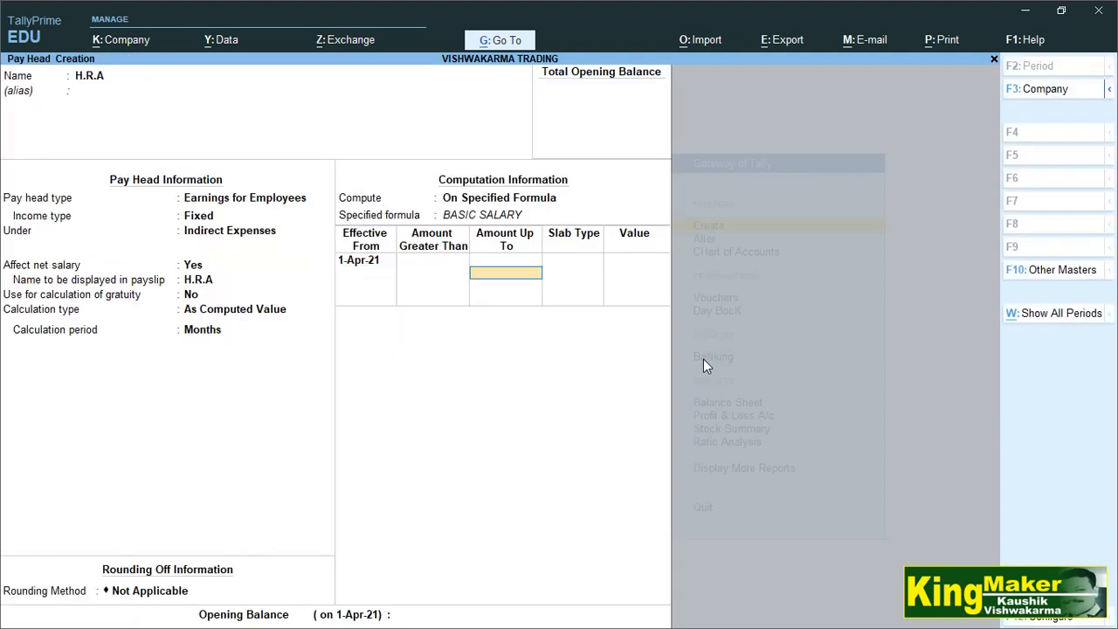
# Add an H.R.A percentage slab for amounts up to 5,000 at 10 %.
pyautogui.write('5000')
pyautogui.press('Return')
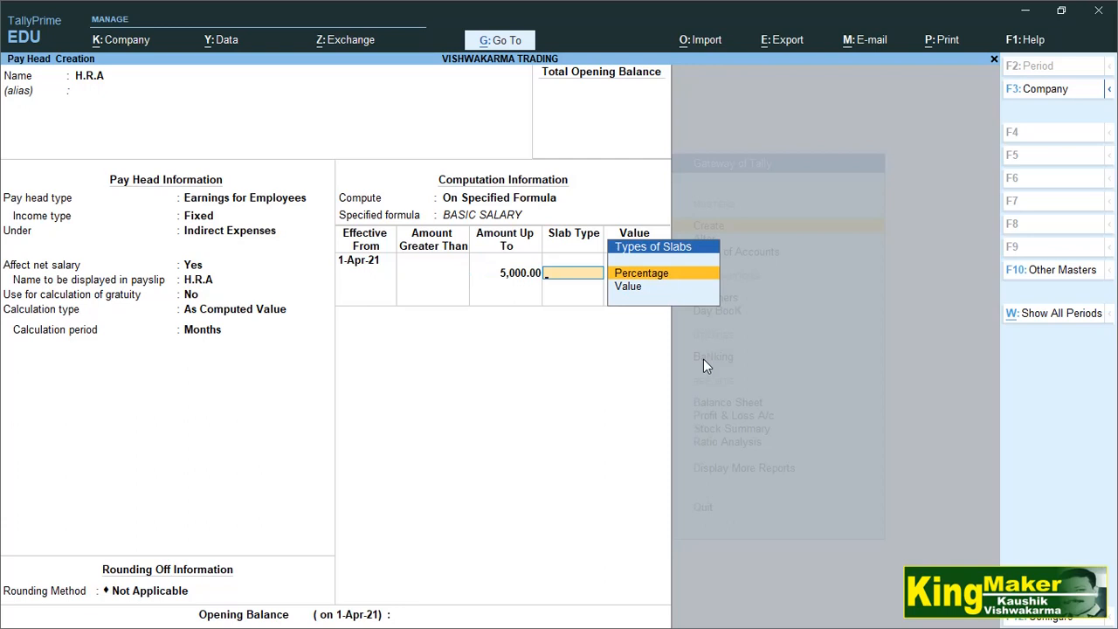
pyautogui.press('Return')
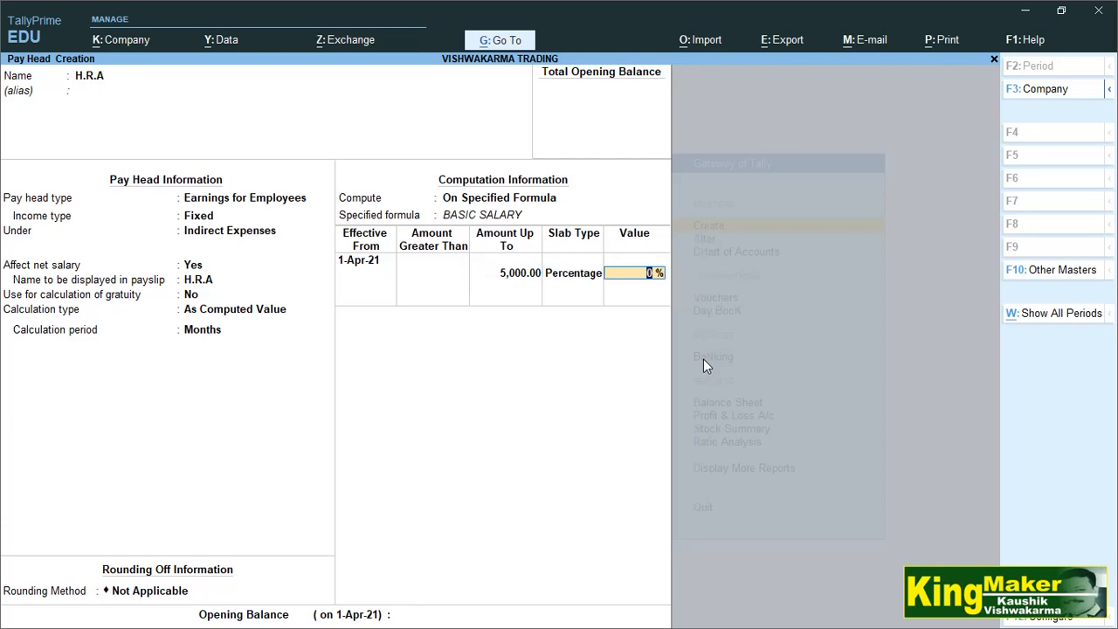
pyautogui.write('10')
pyautogui.press('Return')
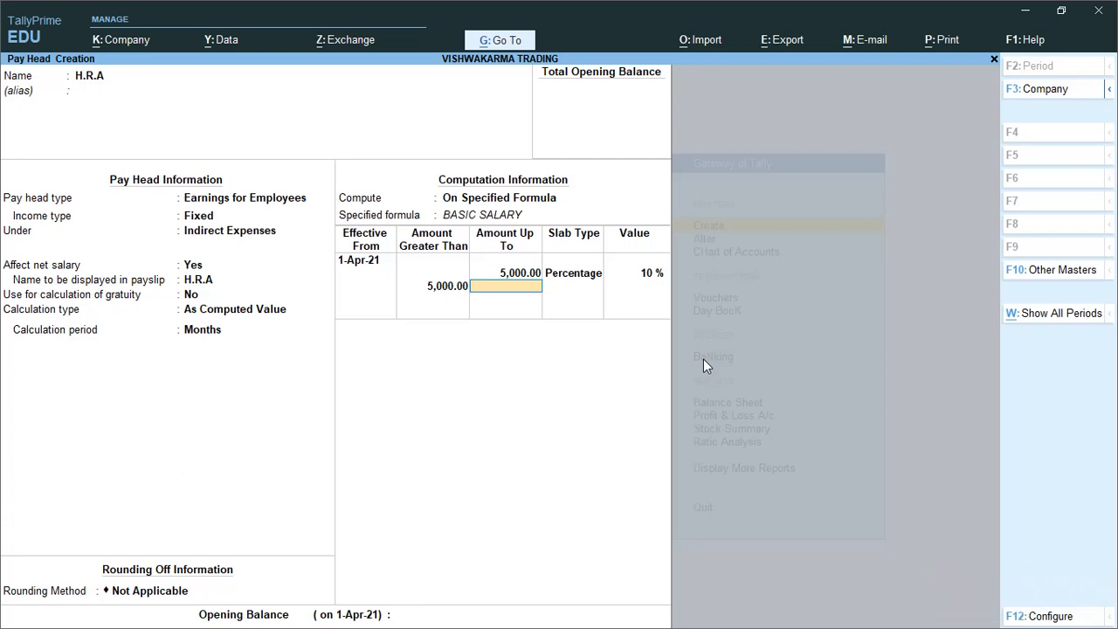
# Add a second H.R.A percentage slab for amounts from 5,000 up to 10,000 at 12 %.
pyautogui.write('10000')
pyautogui.press('Return')
pyautogui.press('Return')
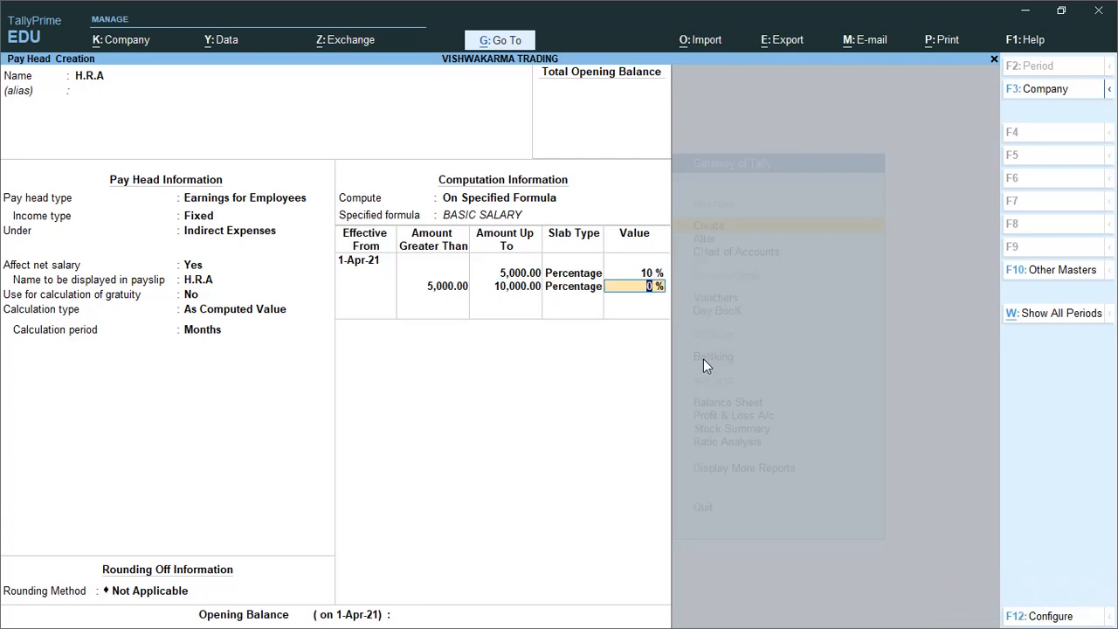
pyautogui.write('12')
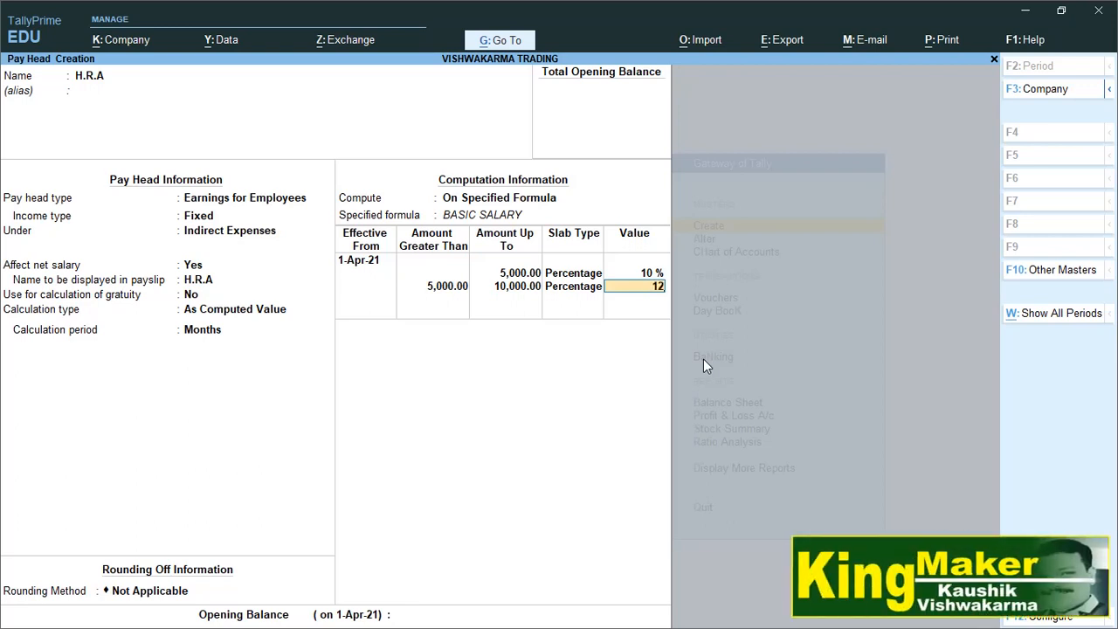
pyautogui.press('Return')
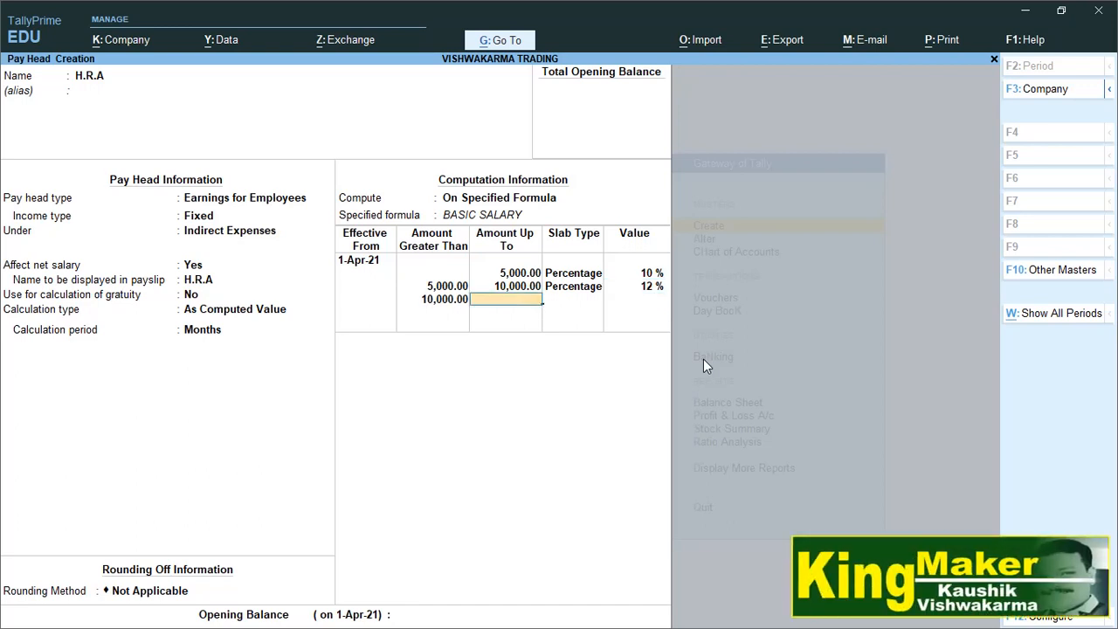
# Add a final H.R.A percentage slab of 15 % for amounts above 10,000 and save the pay head.
pyautogui.press('Return')
pyautogui.press('Return')
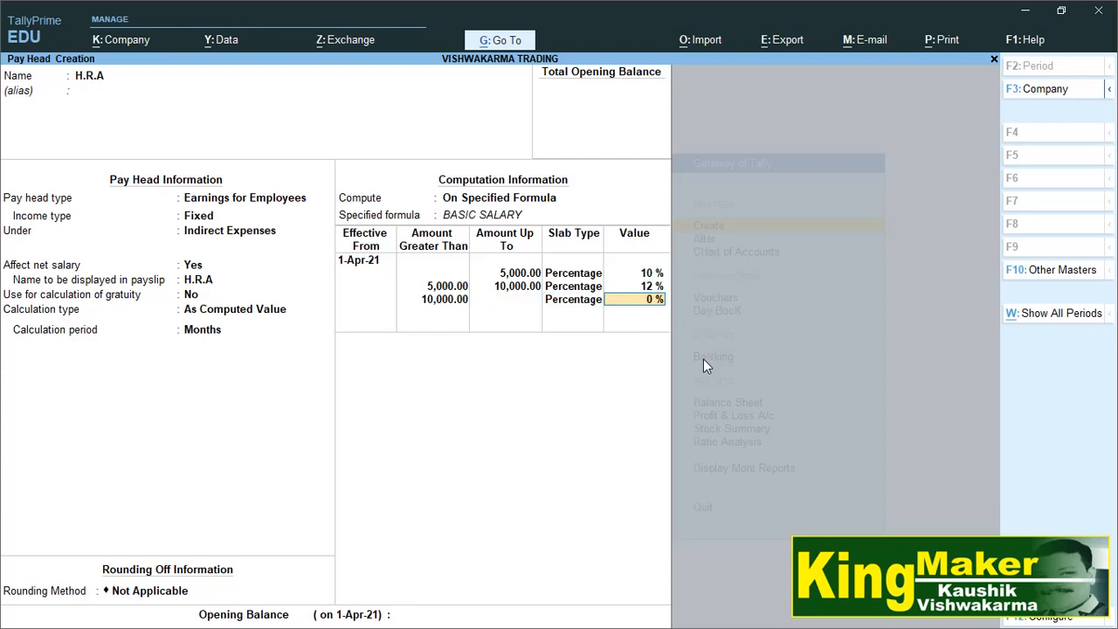
pyautogui.write('15')
pyautogui.press('Return')
pyautogui.press('Return')
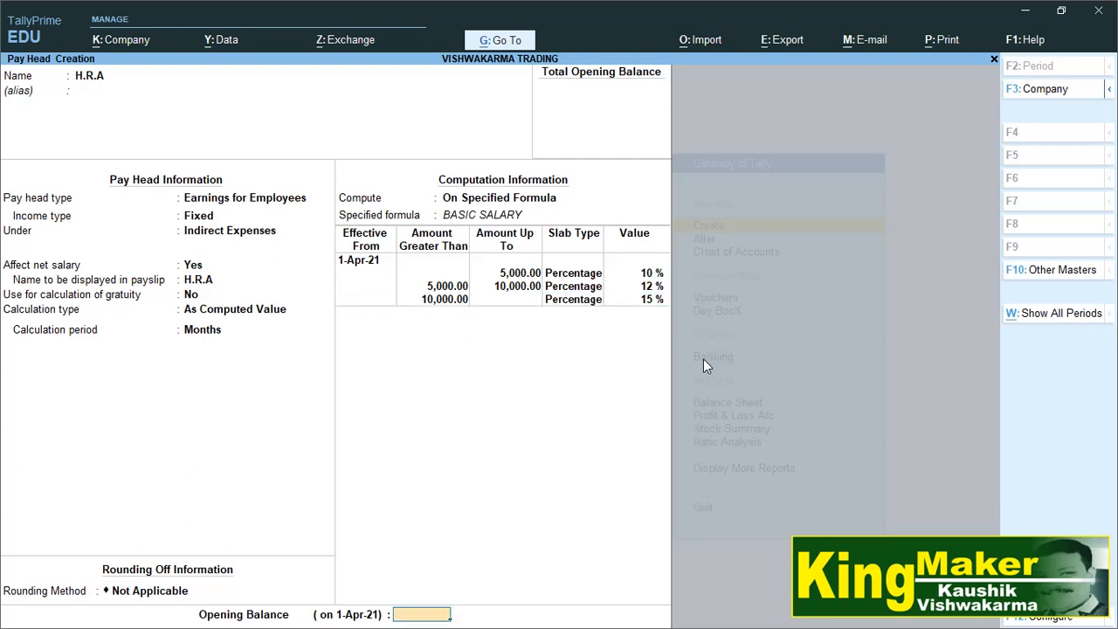
pyautogui.press('Return')
pyautogui.press('Return')
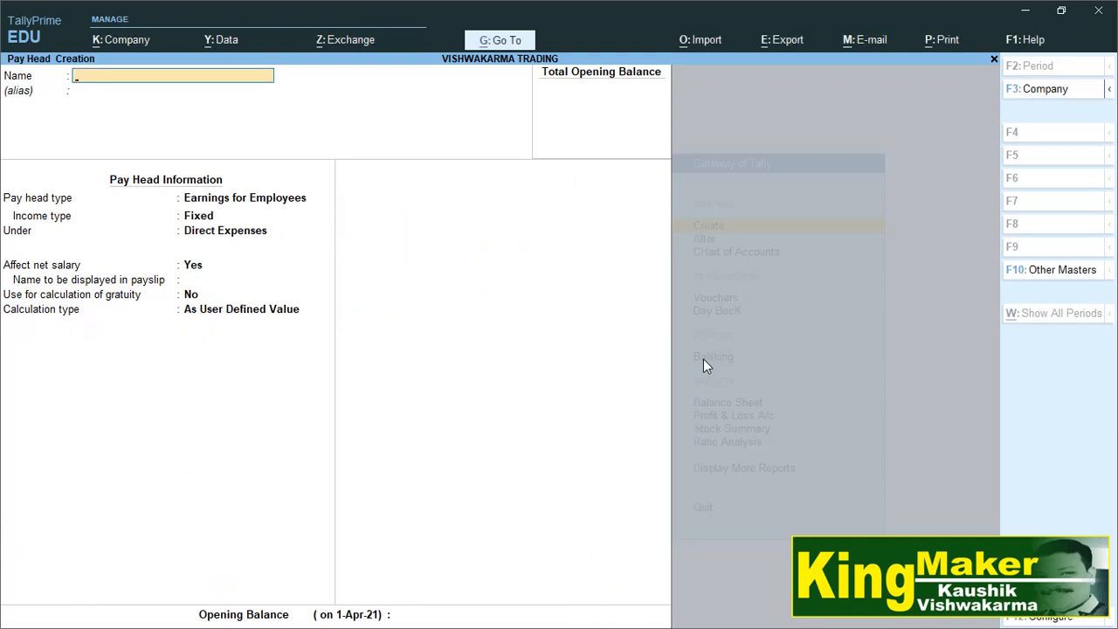
# Start the pay head CONVEYANCE as Earnings for Employees with Fixed income type, grouped under Indirect Expenses.
pyautogui.write('CONVEYANCE')
pyautogui.press('Return')
pyautogui.press('Return')
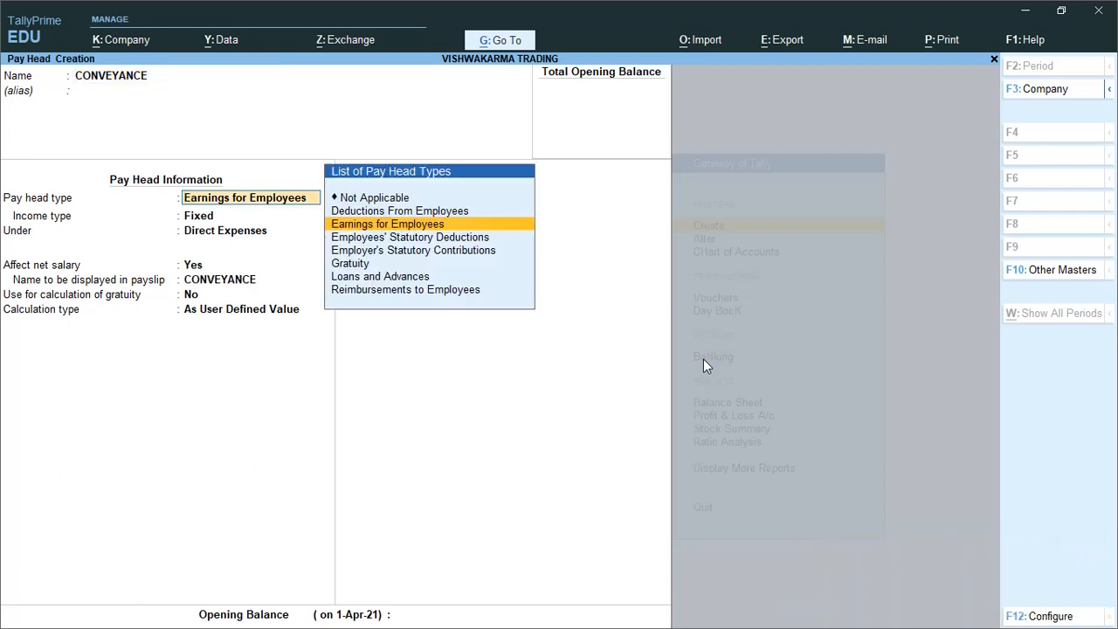
pyautogui.press('Return')
pyautogui.press('Return')
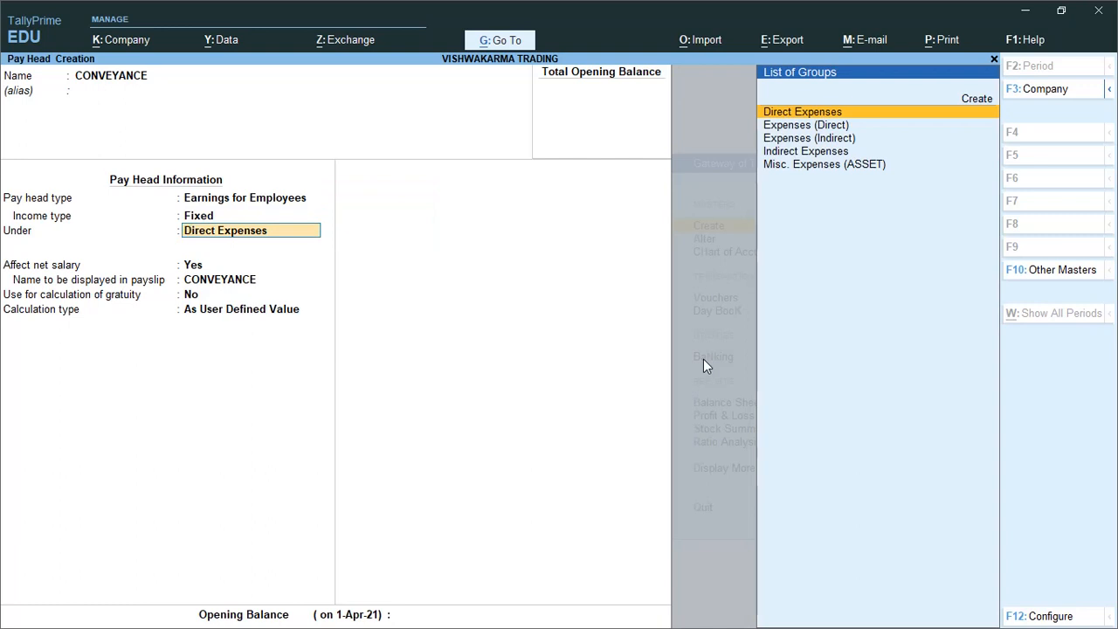
pyautogui.press('Down')
pyautogui.press('Down')
pyautogui.press('Down')
pyautogui.press('Return')
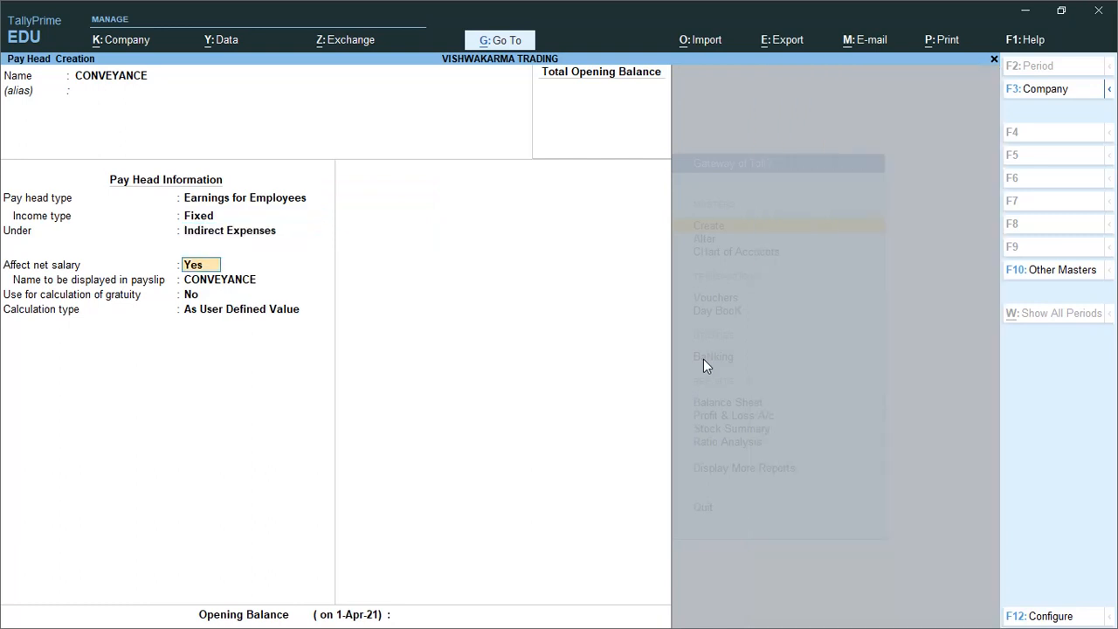
# Keep CONVEYANCE affecting net salary and excluded from gratuity, and set its calculation type to On Attendance.
pyautogui.press('Return')
pyautogui.press('Return')
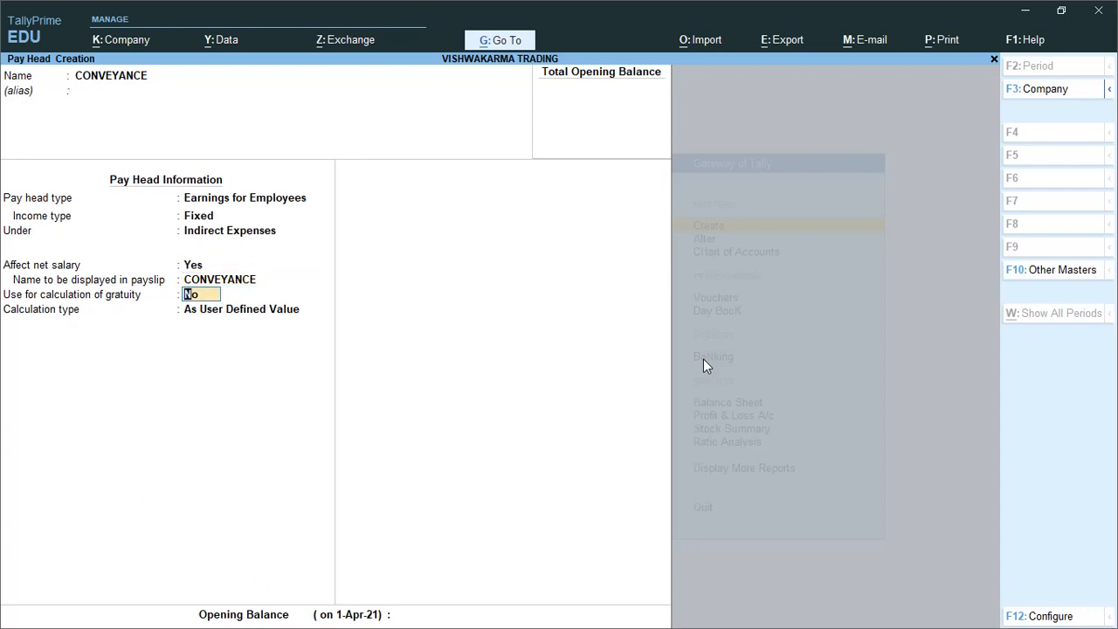
pyautogui.press('Return')
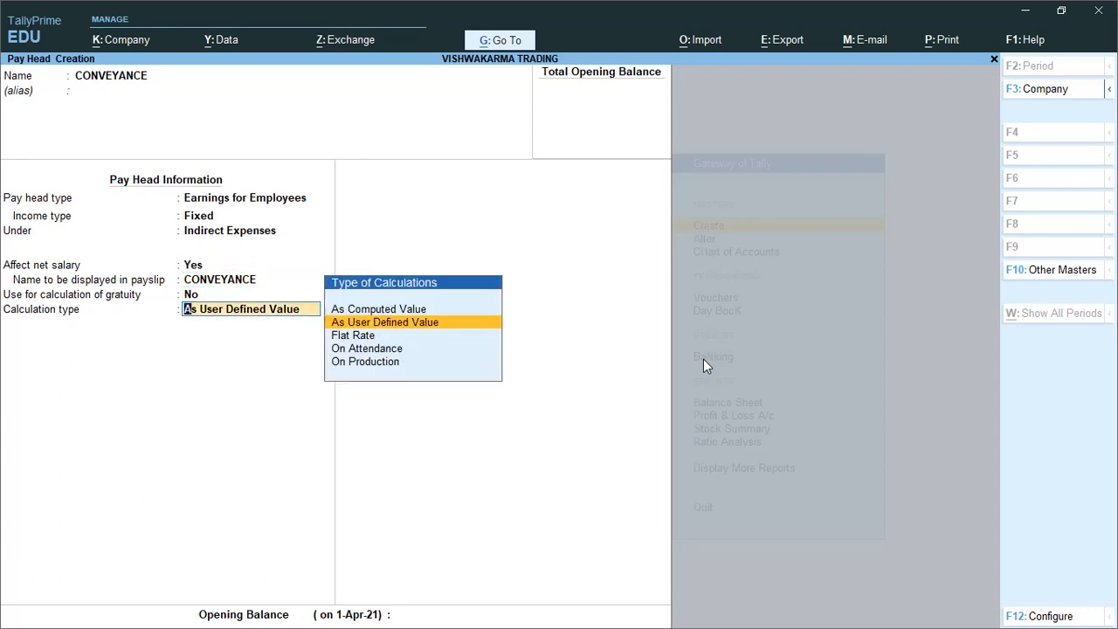
pyautogui.press('Down')
pyautogui.press('Down')
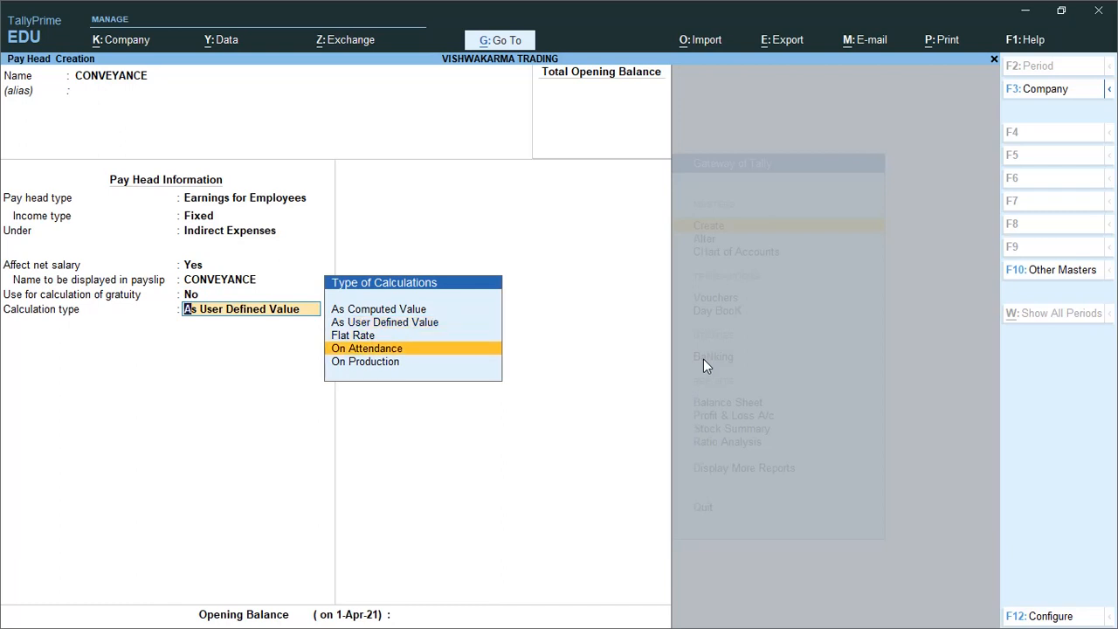
pyautogui.press('Return')
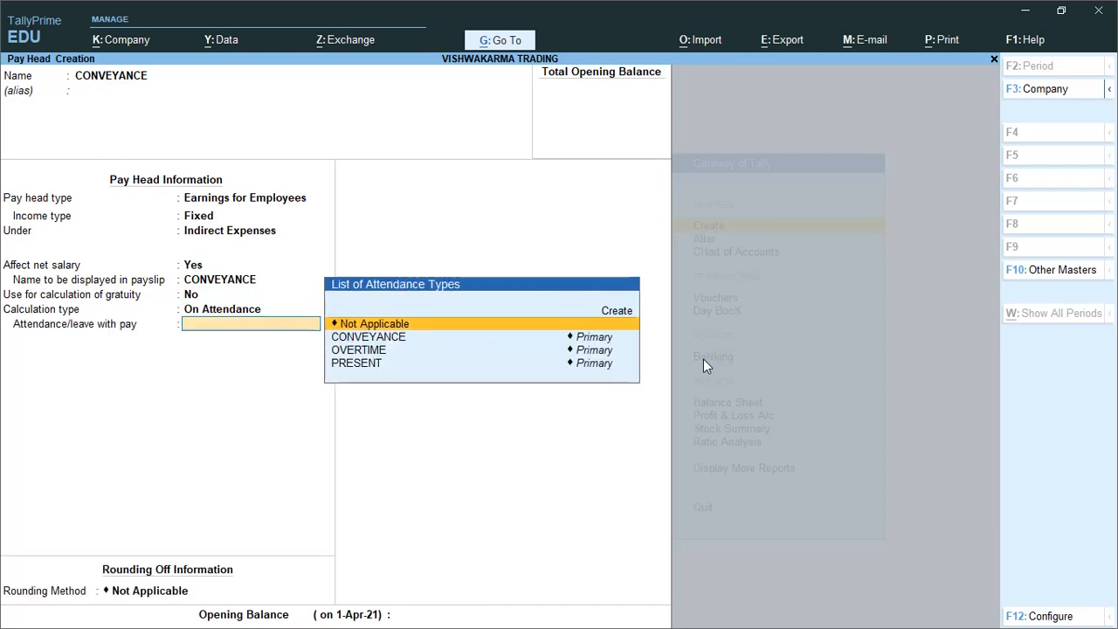
# Link the pay head to the CONVEYANCE attendance type, leave rounding Not Applicable, and save it without an opening balance.
pyautogui.press('Down')
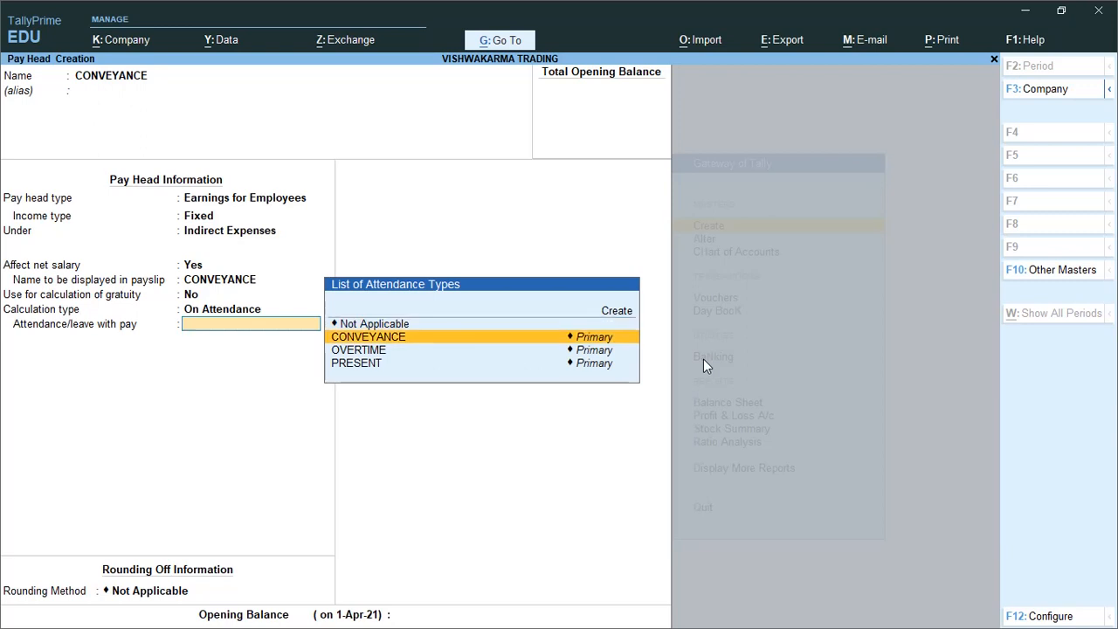
pyautogui.press('Return')
pyautogui.press('Return')
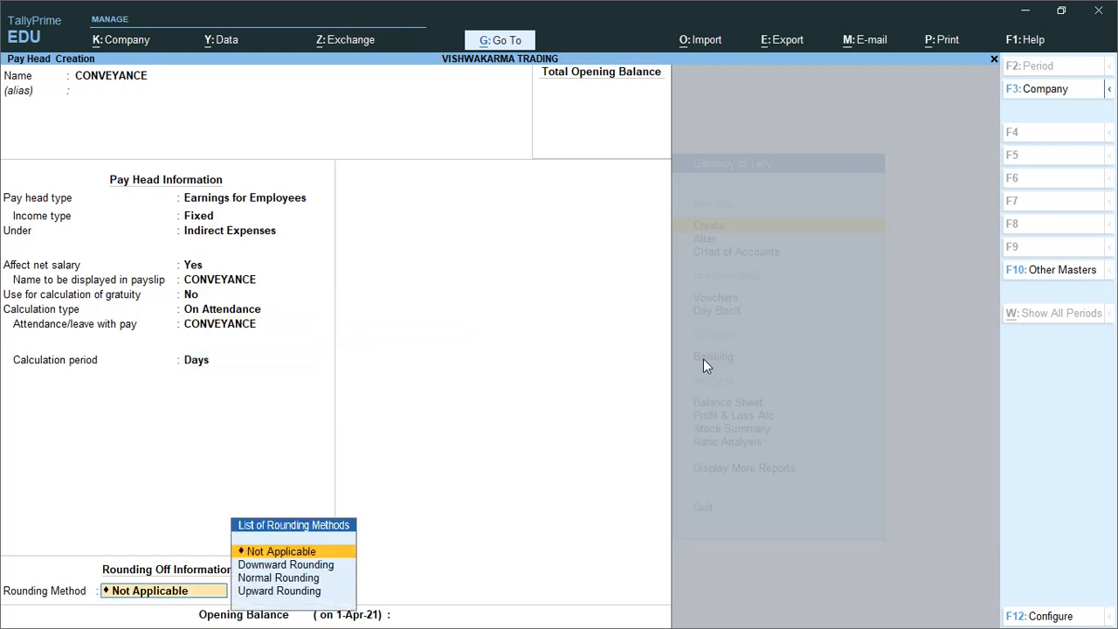
pyautogui.press('Return')
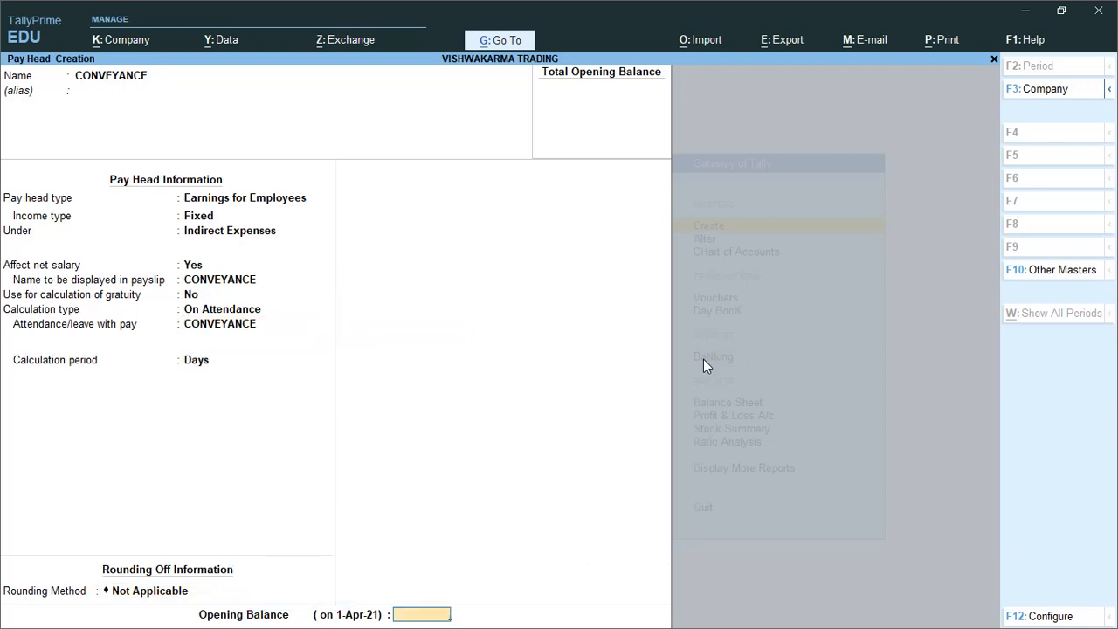
pyautogui.press('Return')
pyautogui.press('Return')
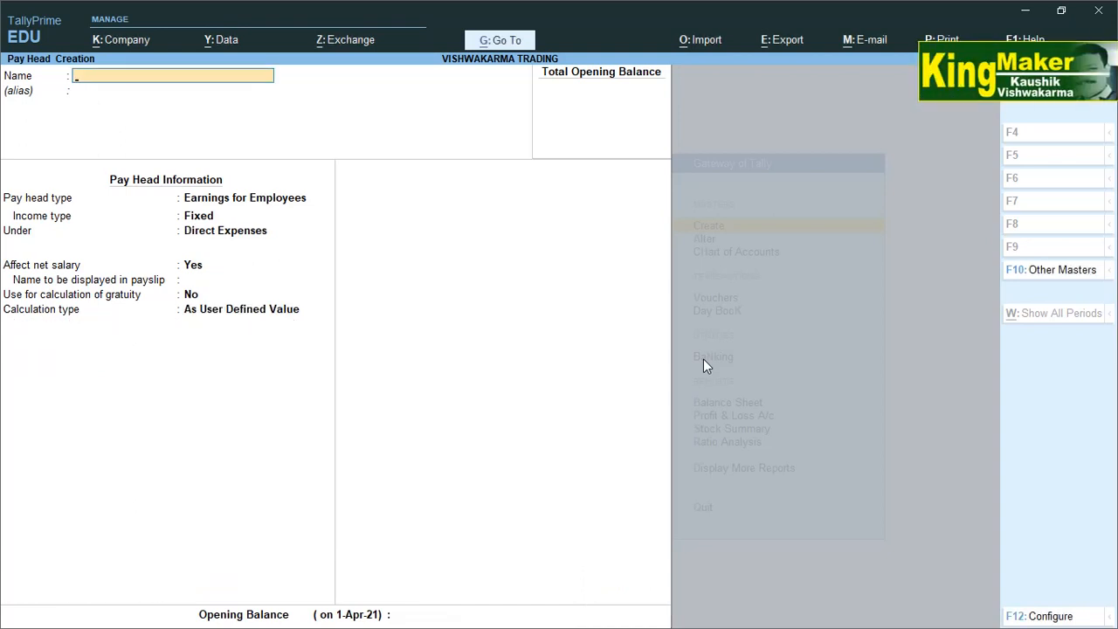
# Start the pay head PROFESSIONAL TAX as Employees' Statutory Deductions, grouped under Current Liabilities.
pyautogui.write('PROFESSIONAL')
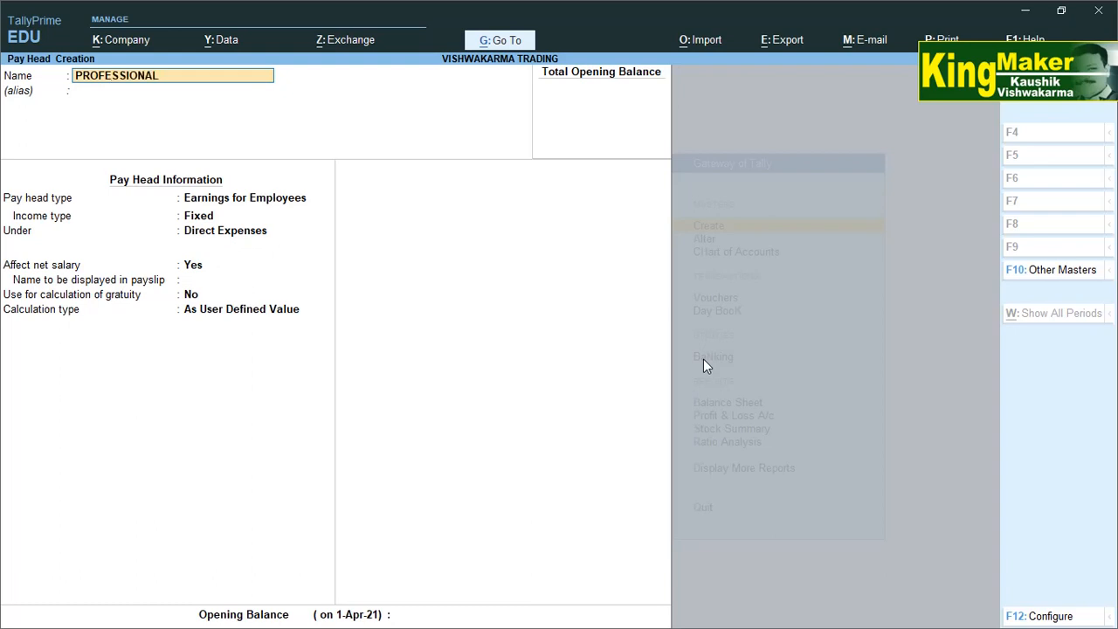
pyautogui.write(' TAX')
pyautogui.press('Return')
pyautogui.press('Return')
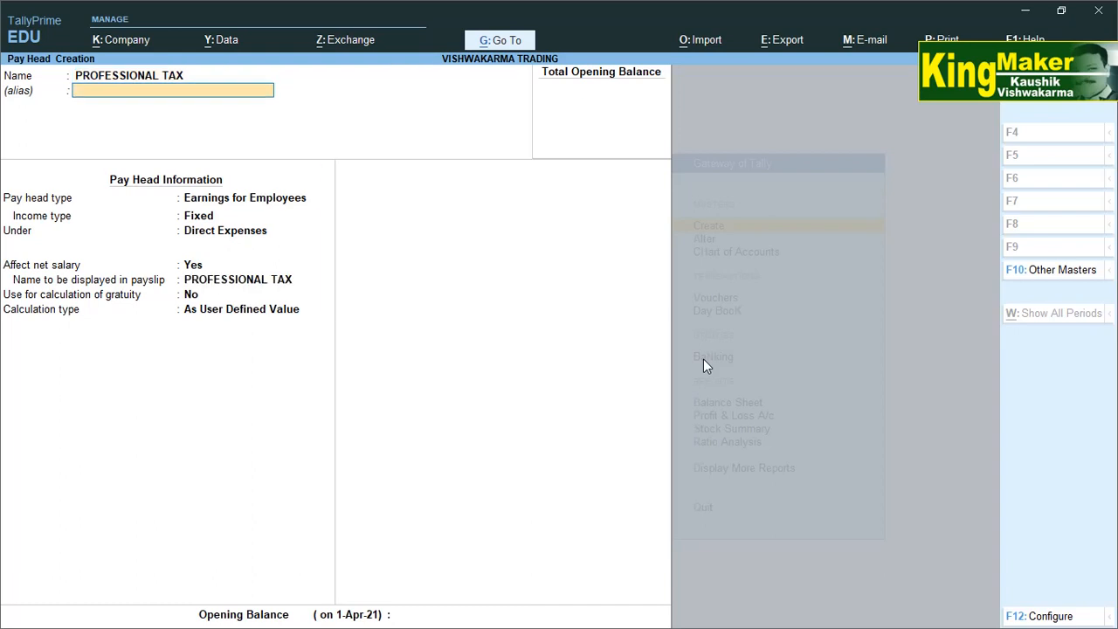
pyautogui.press('Down')
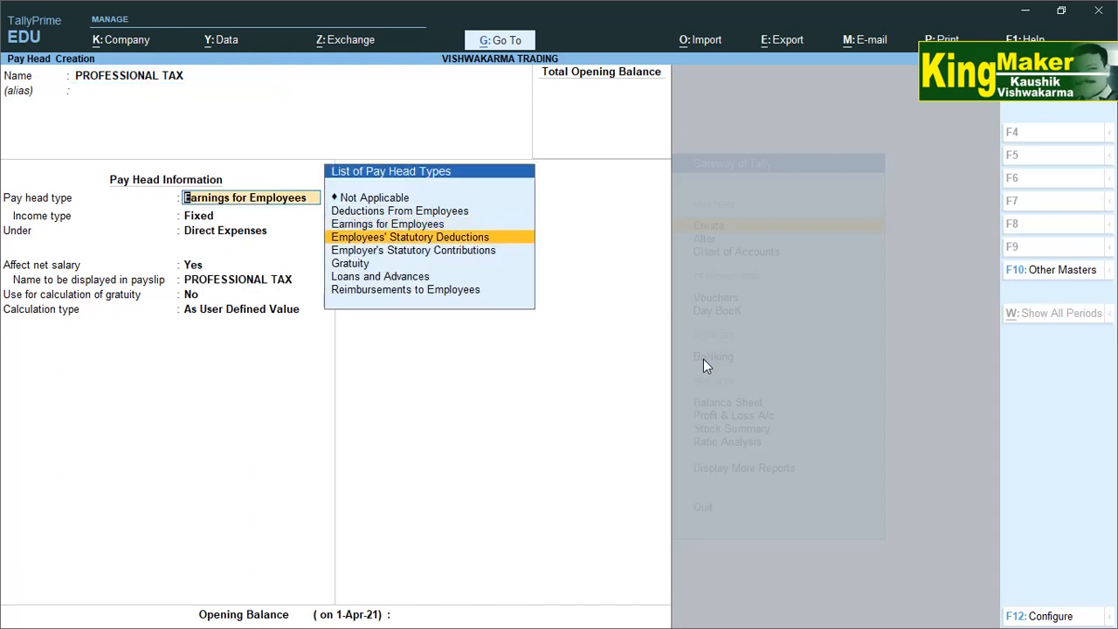
pyautogui.press('Return')
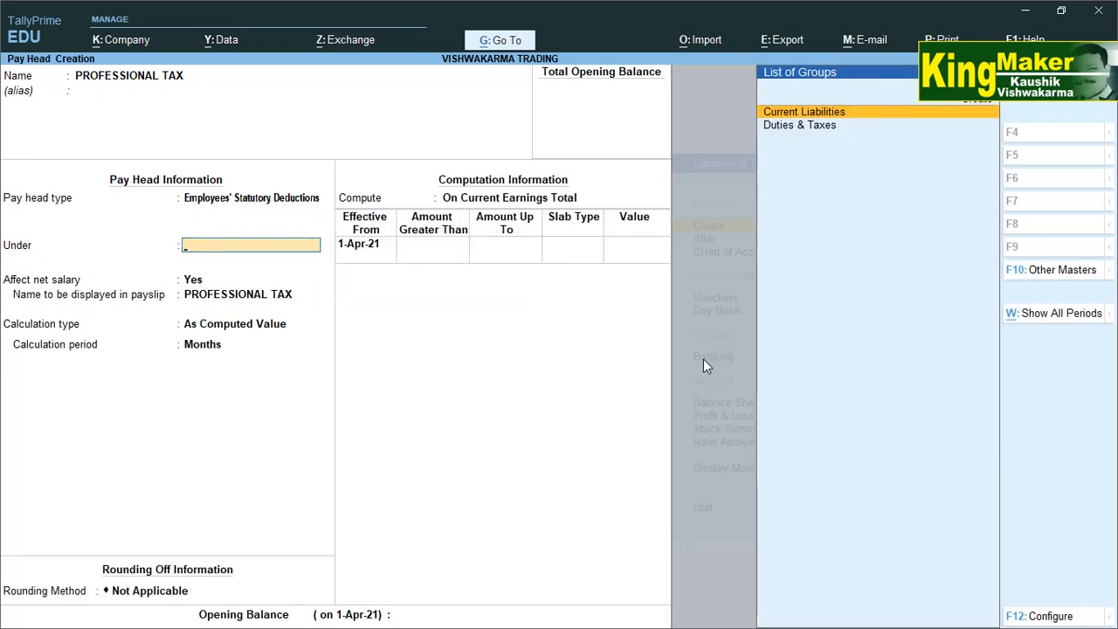
pyautogui.press('Return')
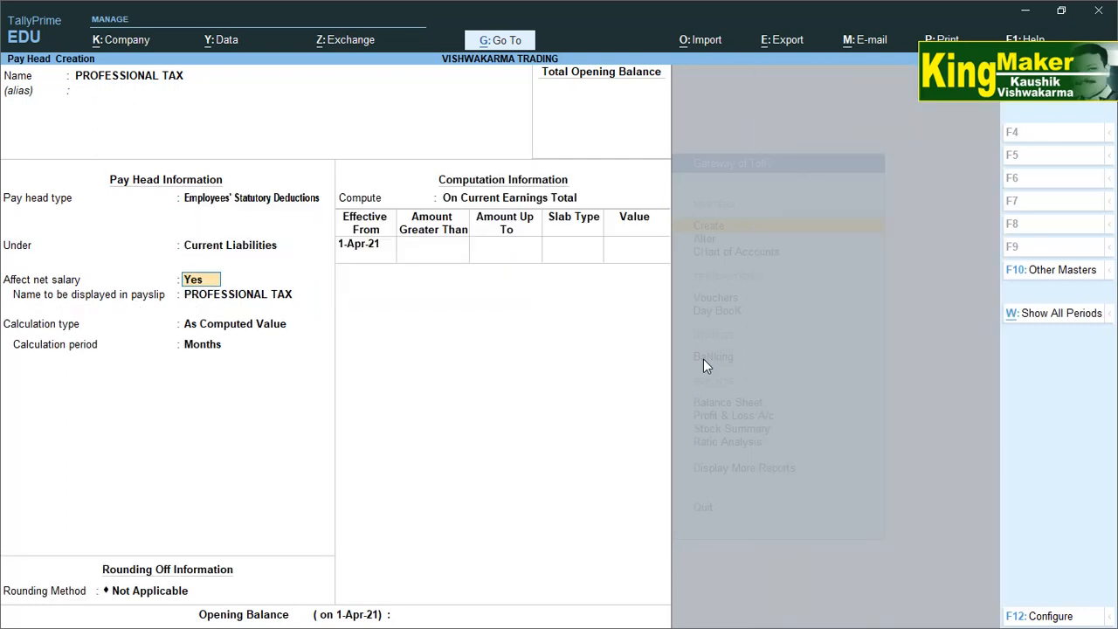
# Keep PROFESSIONAL TAX affecting net salary with a Months calculation period, computed On Current Earnings Total effective from 1-Apr-21.
pyautogui.press('Return')
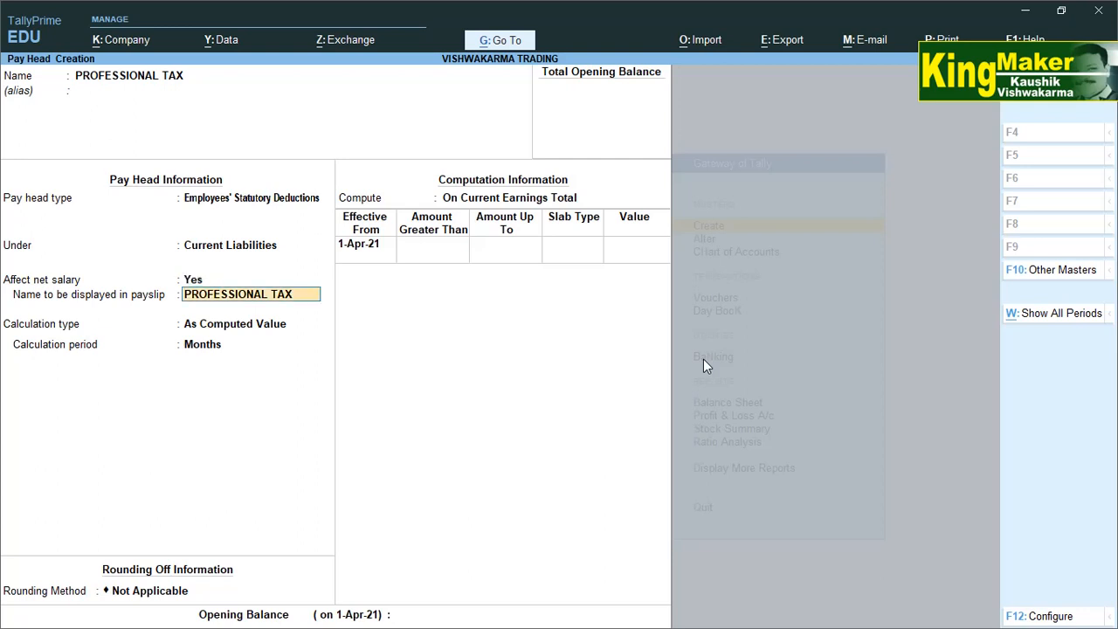
pyautogui.press('Return')
pyautogui.press('Return')
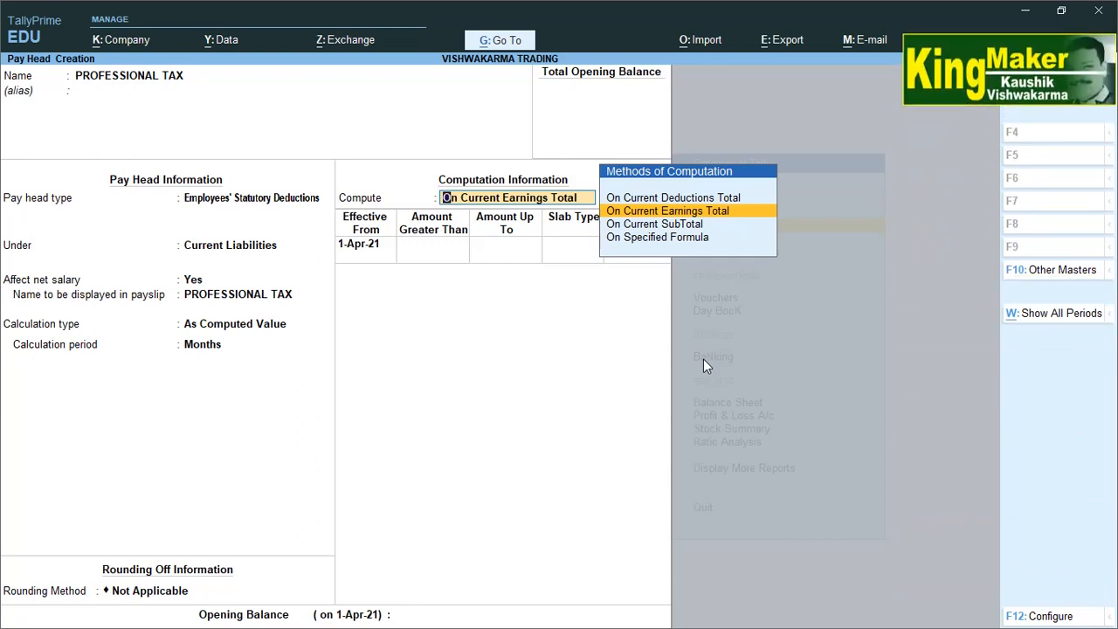
pyautogui.press('Return')
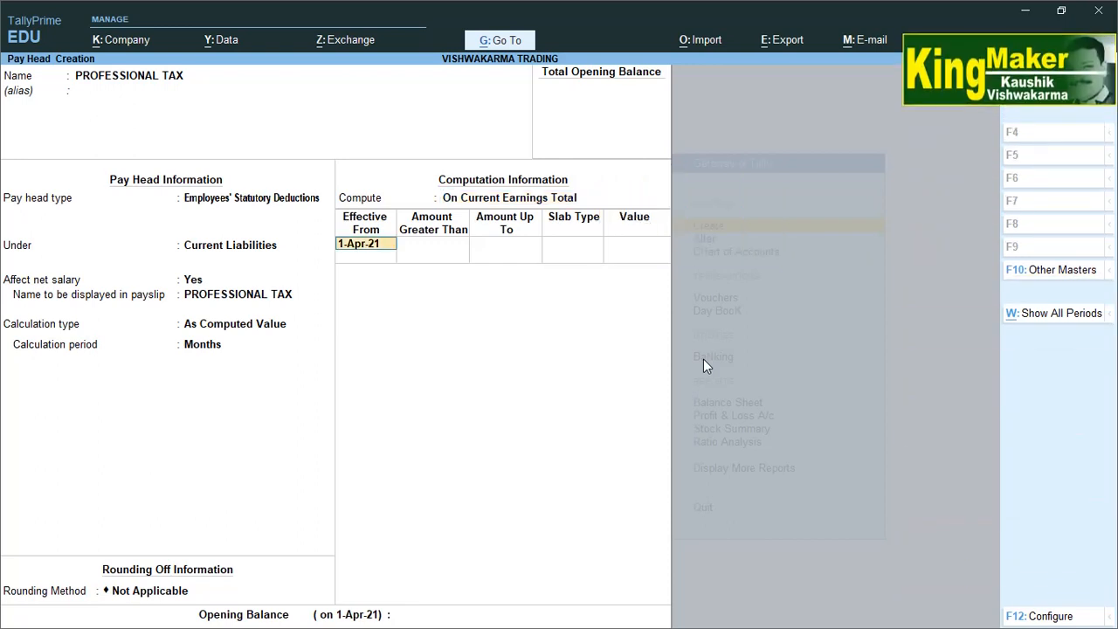
pyautogui.press('Return')
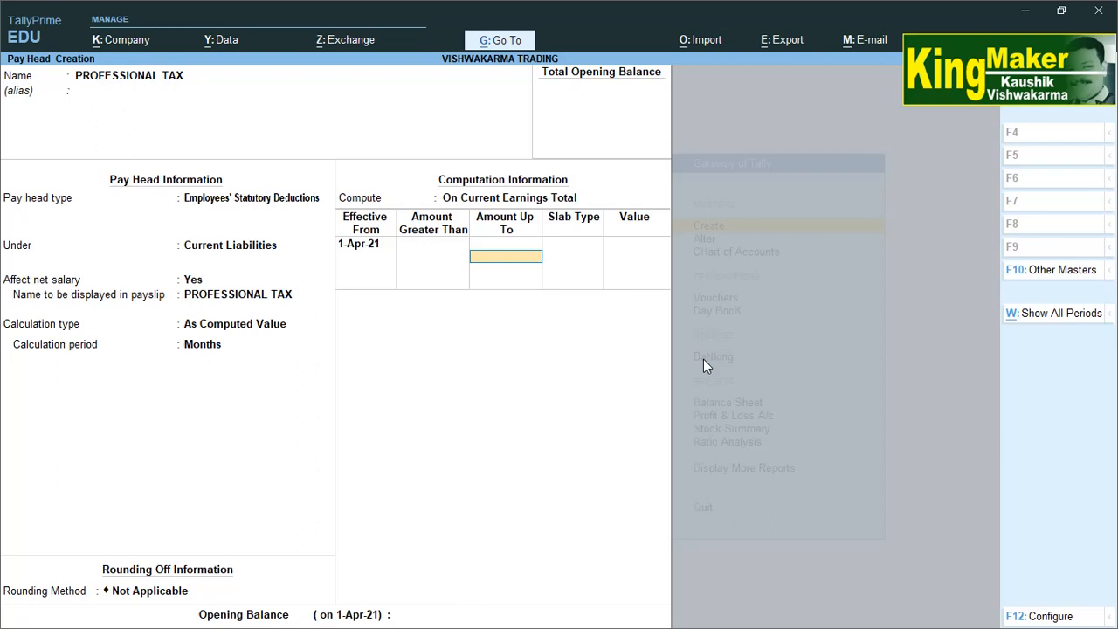
# Add the first PROFESSIONAL TAX slab for amounts up to 5,000 with slab type Value and a value of 0.
pyautogui.write('5000')
pyautogui.press('Return')
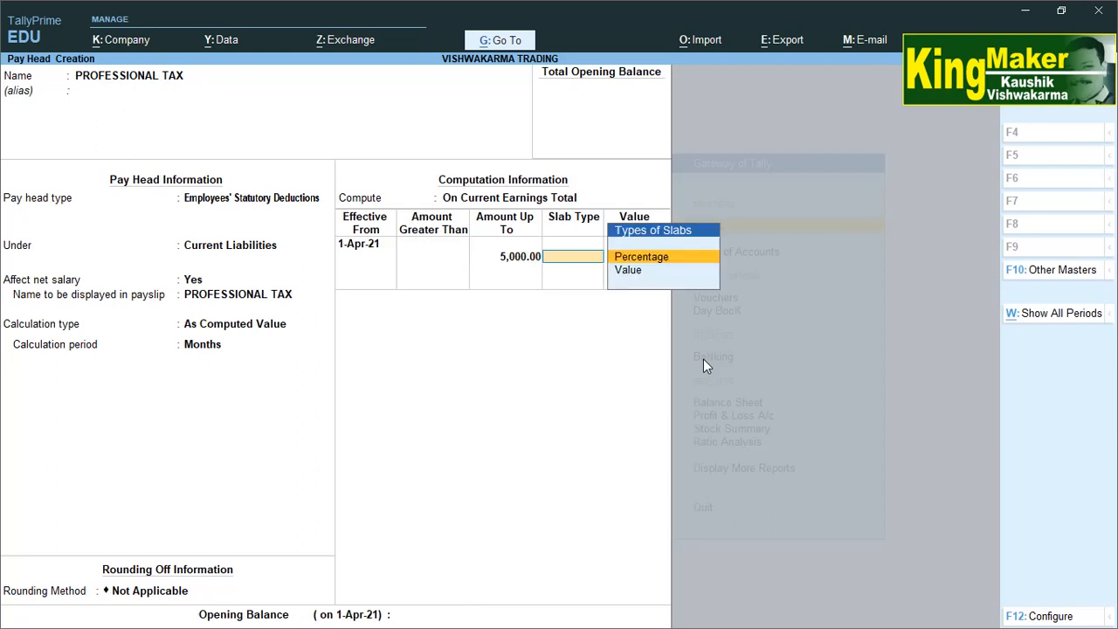
pyautogui.press('Down')
pyautogui.press('Return')
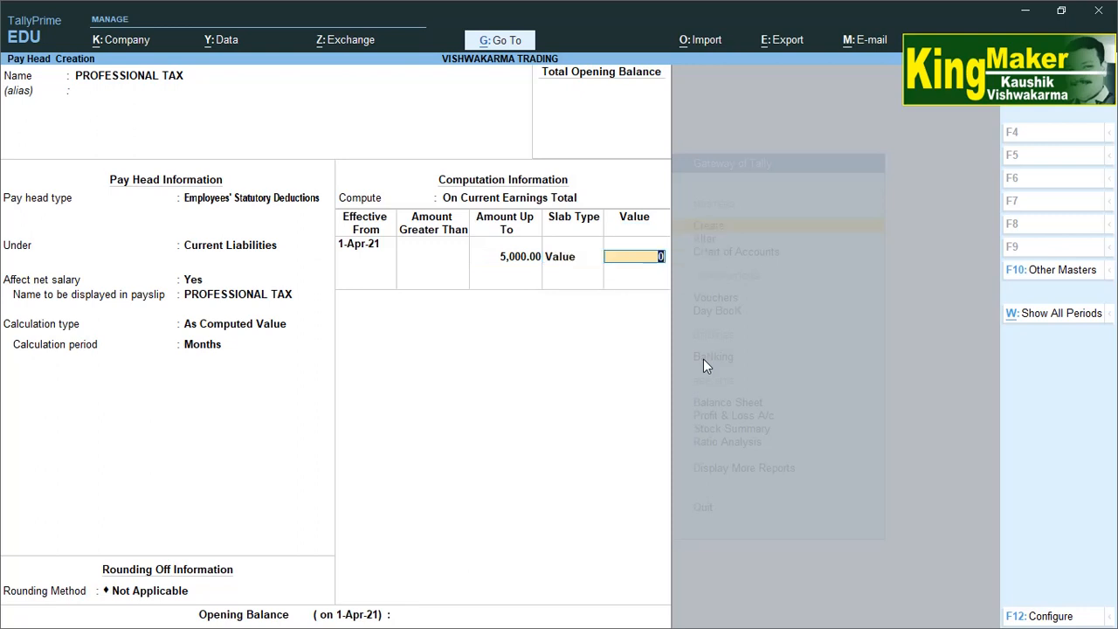
pyautogui.press('Return')
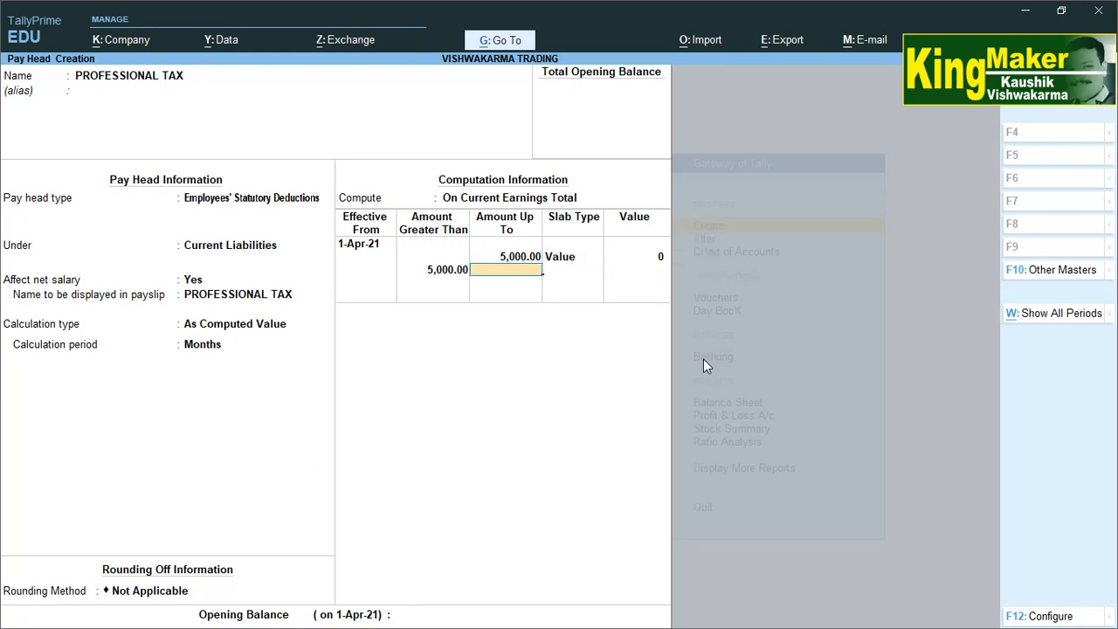
# Add a second PROFESSIONAL TAX slab from 5,000 up to 10,000 with slab type Value and a value of 80.
pyautogui.write('10,000')
pyautogui.press('Return')
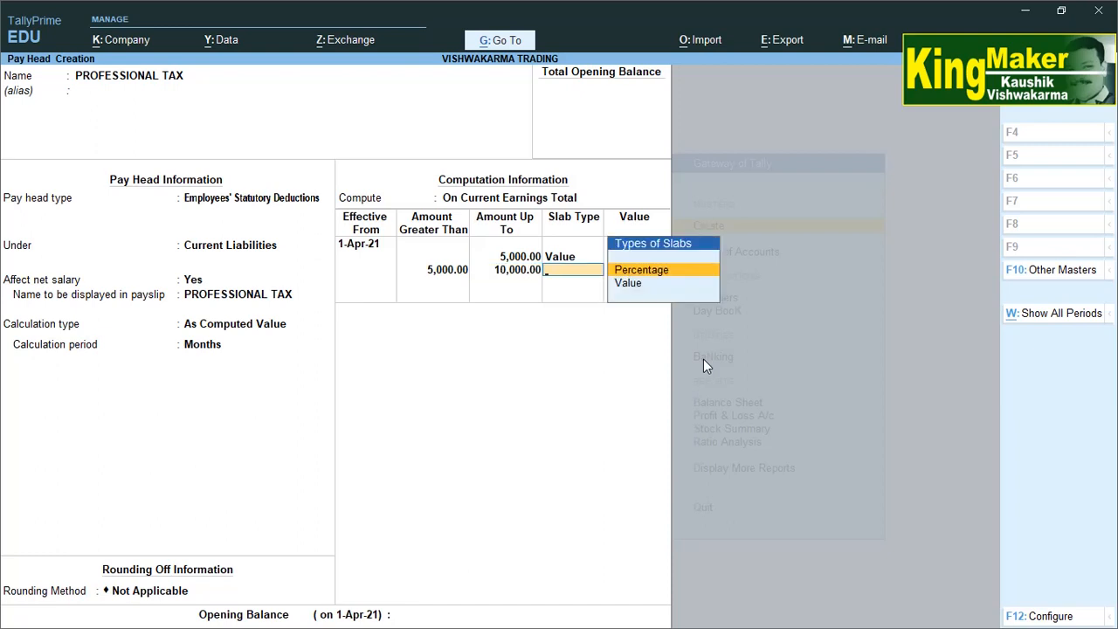
pyautogui.press('Down')
pyautogui.press('Return')
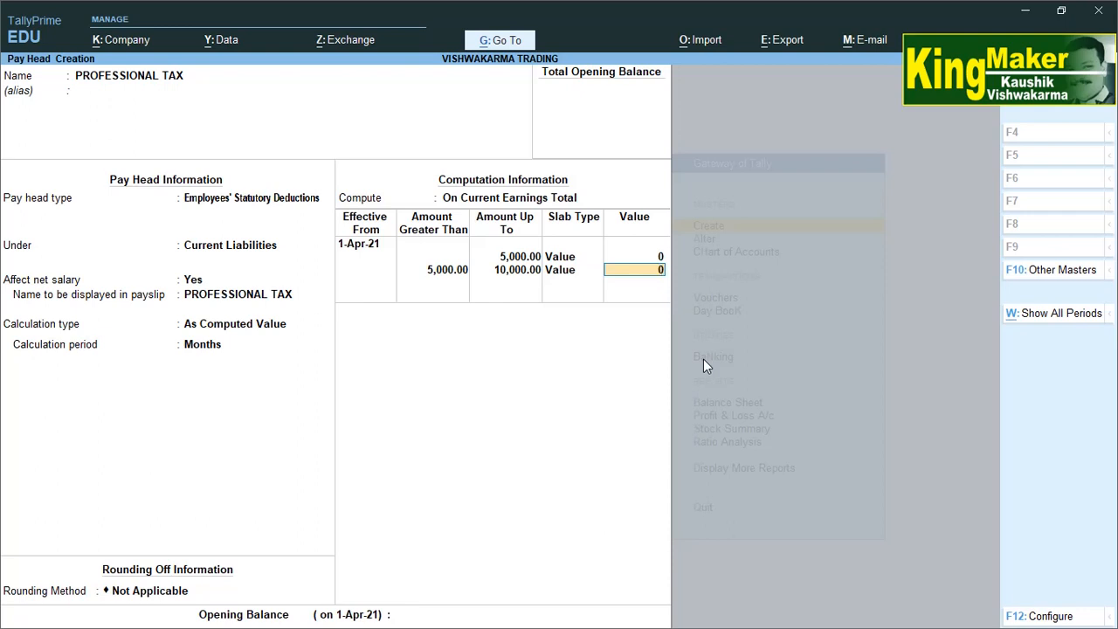
pyautogui.write('80')
pyautogui.press('Return')
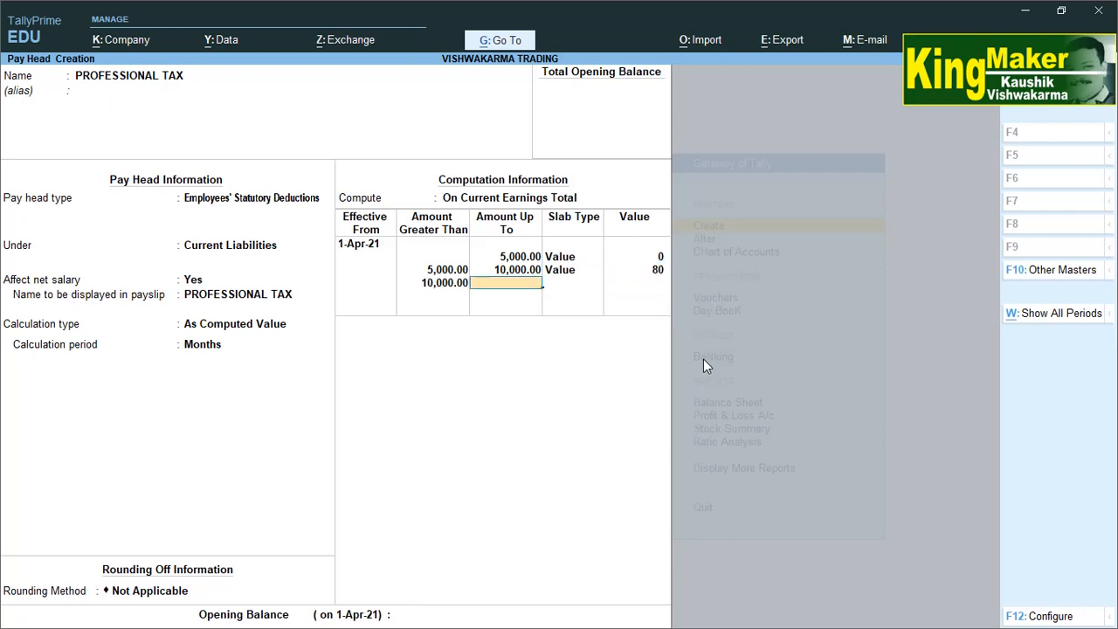
# Add a final PROFESSIONAL TAX slab of type Value at 120 for amounts above 10,000 and save the pay head without an opening balance.
pyautogui.press('Return')
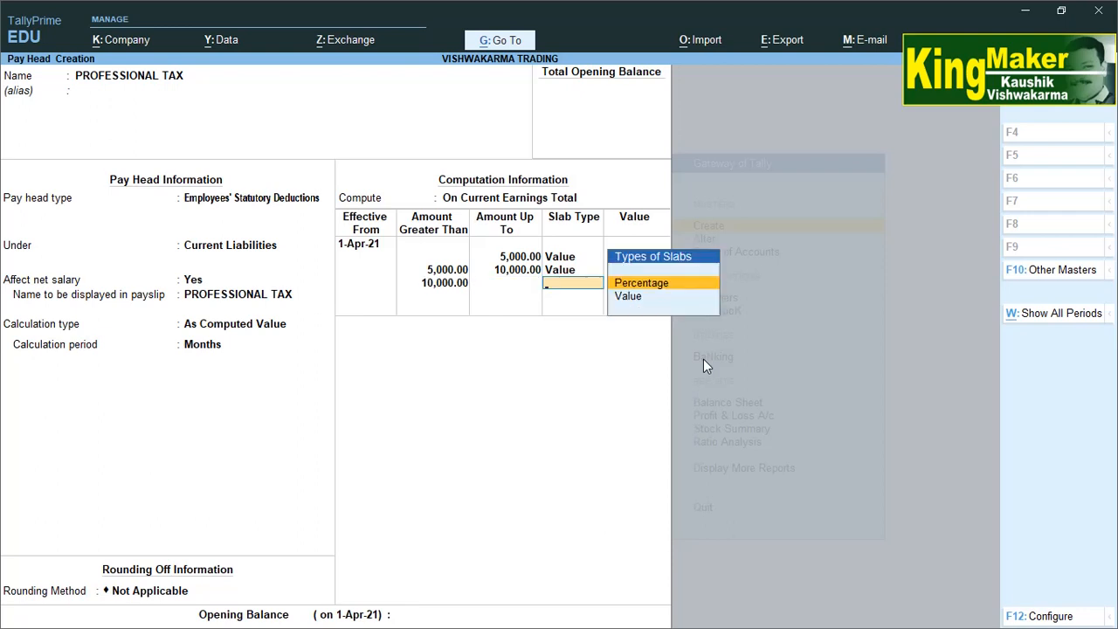
pyautogui.press('Down')
pyautogui.press('Return')
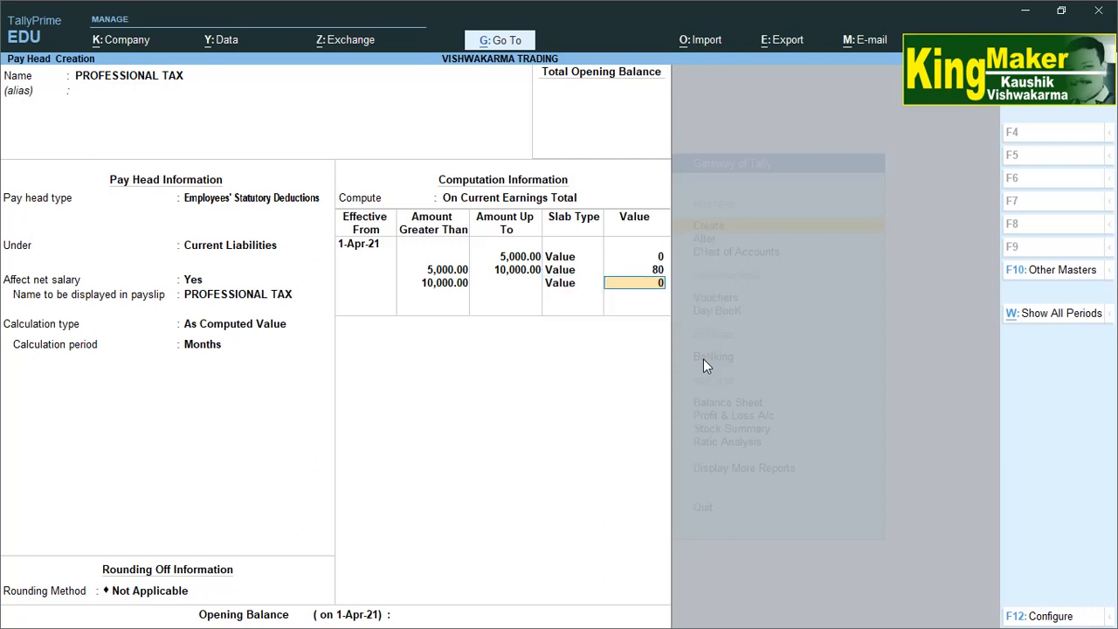
pyautogui.write('120')
pyautogui.press('Return')
pyautogui.press('Return')
pyautogui.press('Return')
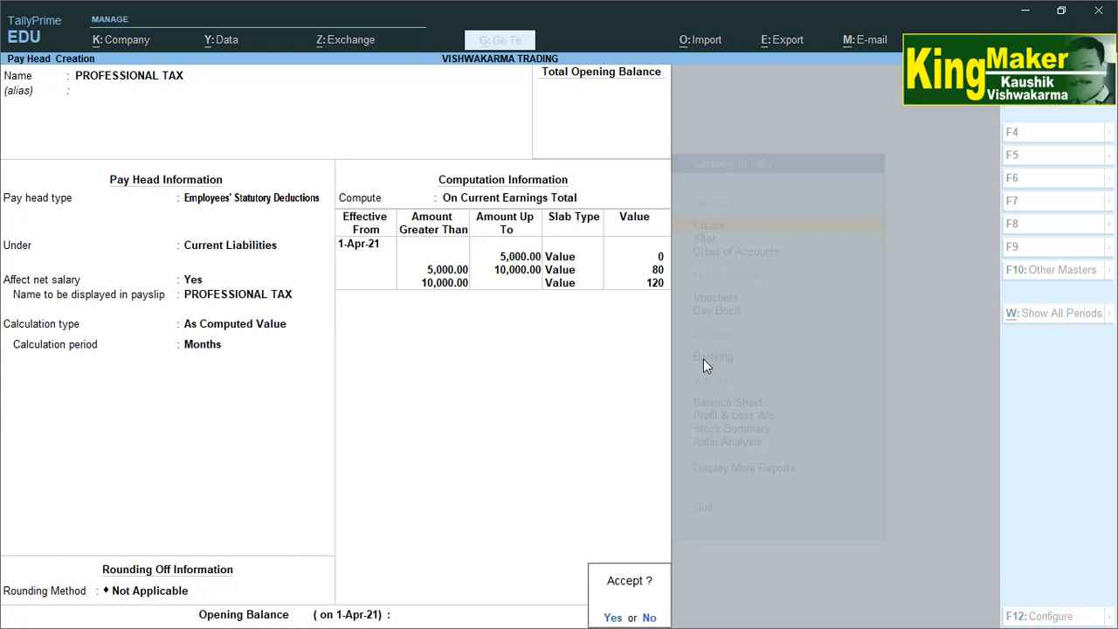
pyautogui.press('Return')
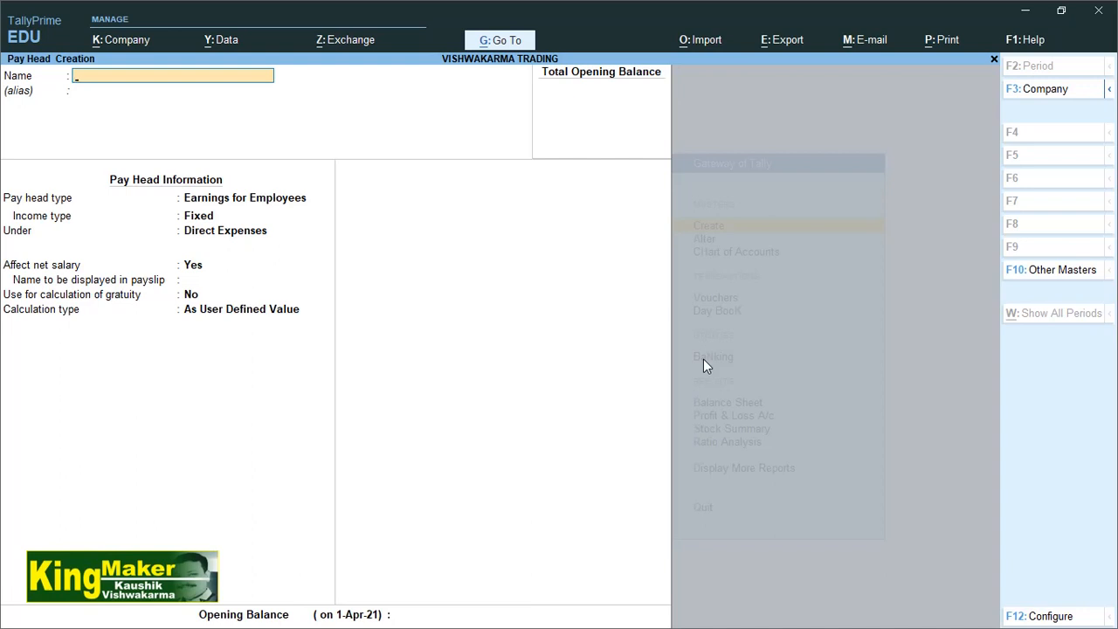
# Start the pay head EMPLOYEE PROVIDENT FUND as Employees' Statutory Deductions, grouped under Current Liabilities.
pyautogui.write('EMPLOYEE PROV')
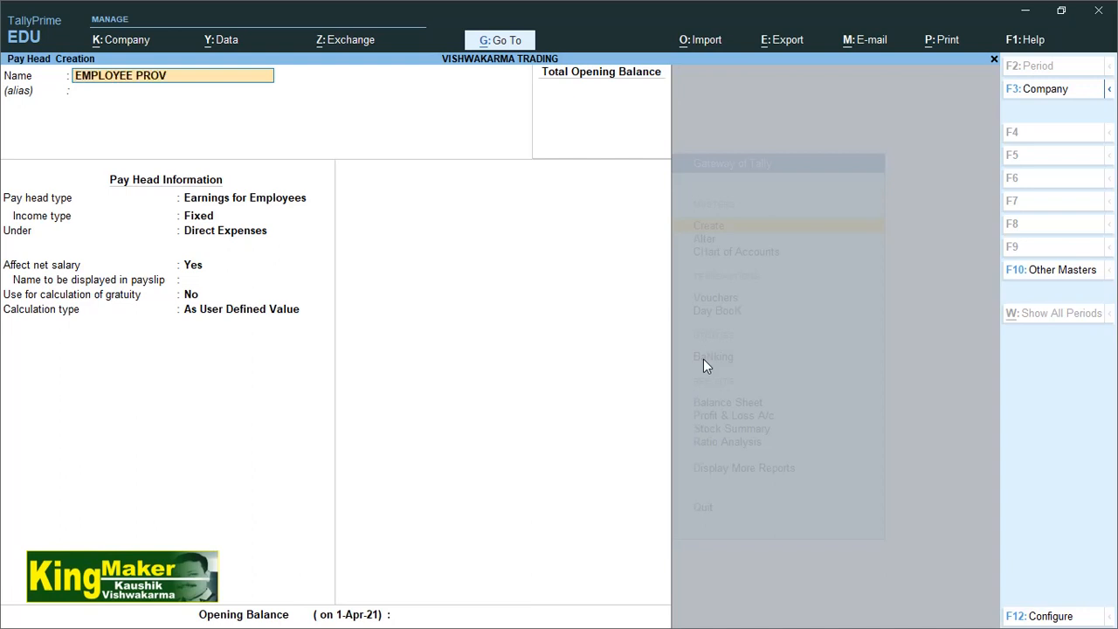
pyautogui.write('IDENT FUND')
pyautogui.press('Return')
pyautogui.press('Return')
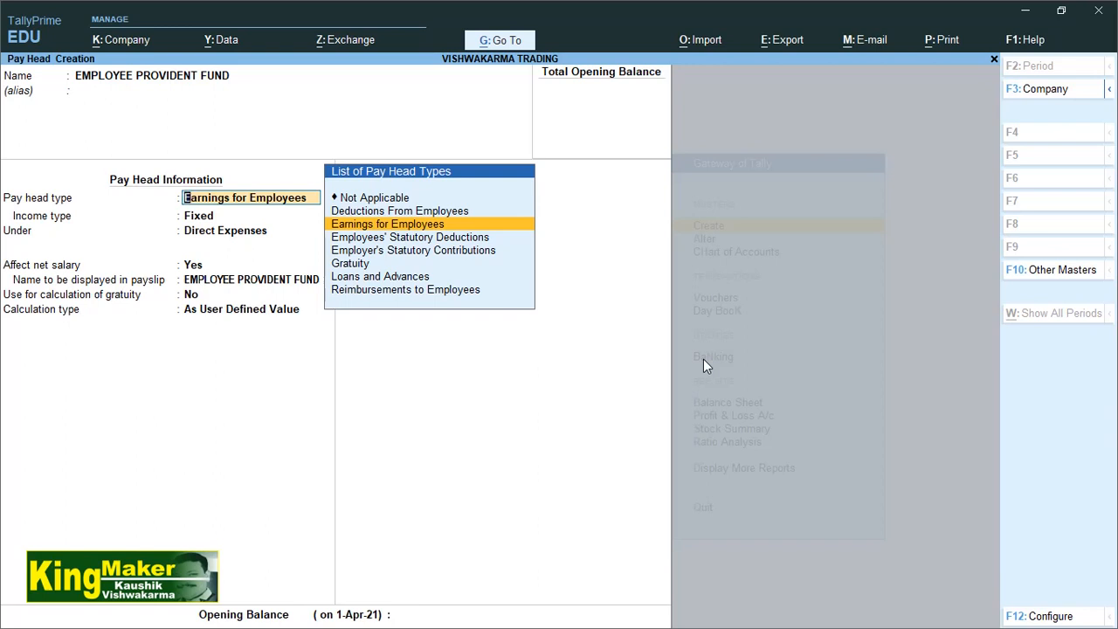
pyautogui.press('Down')
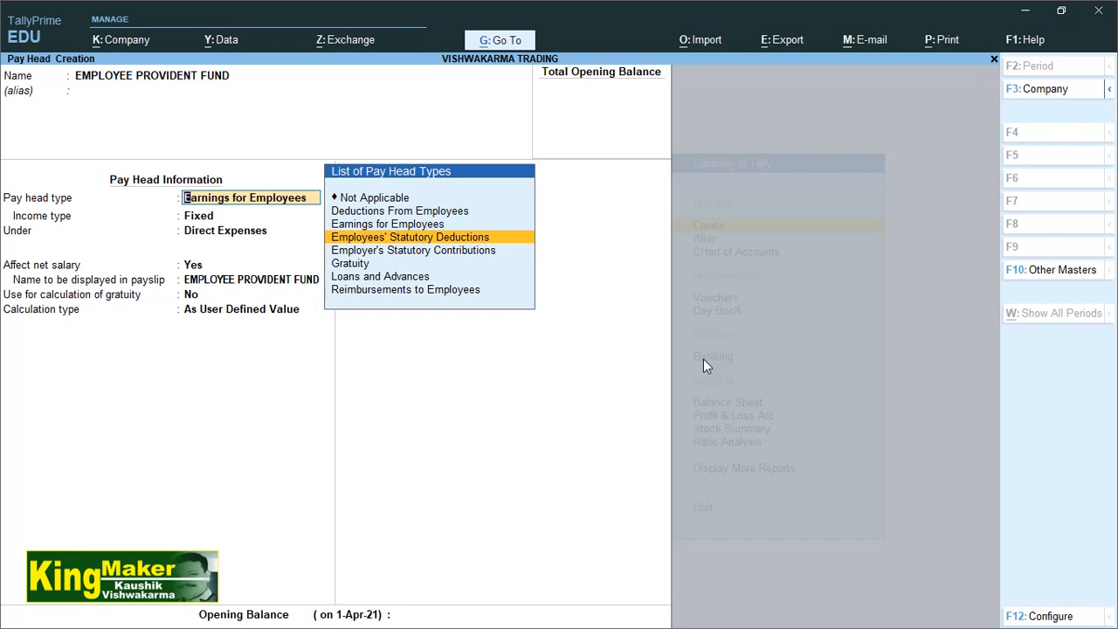
pyautogui.press('Return')
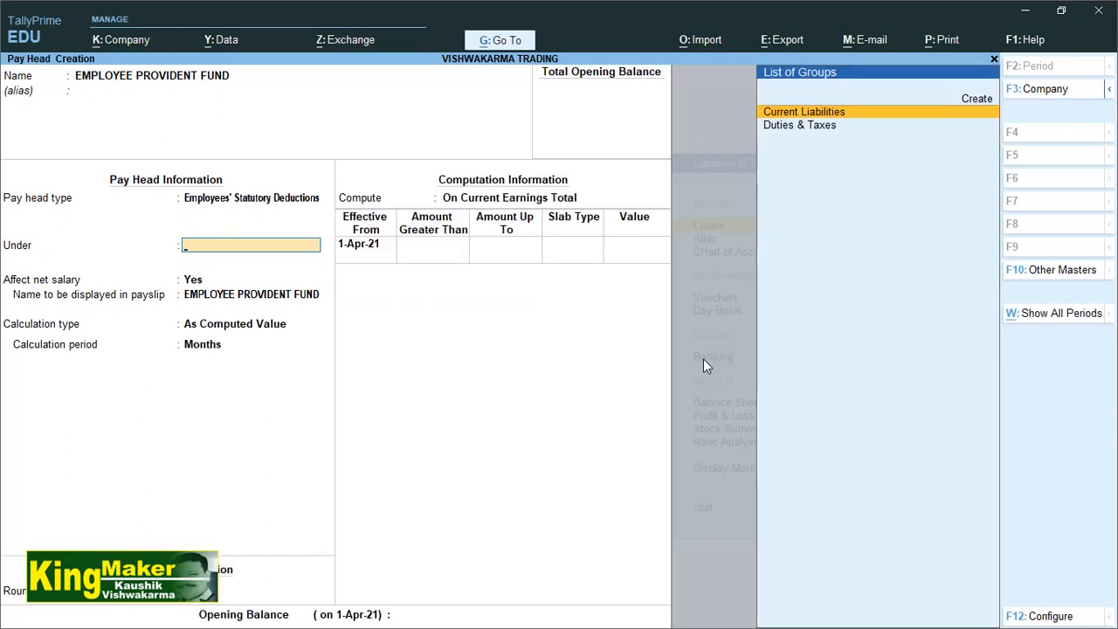
pyautogui.press('Return')
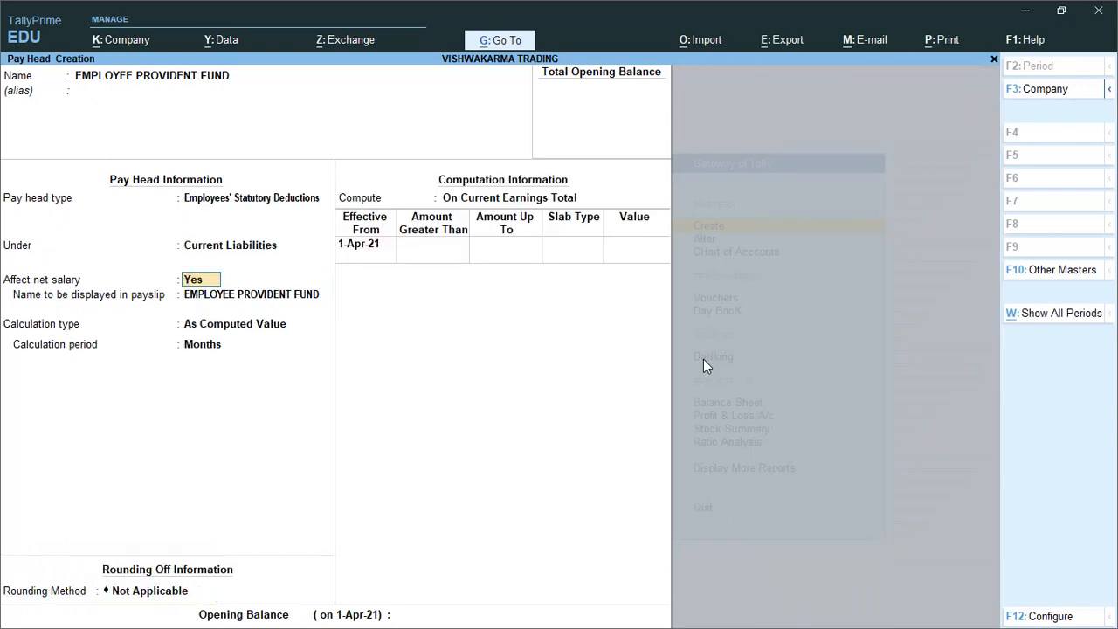
# Keep EMPLOYEE PROVIDENT FUND affecting net salary with a Months calculation period, computed On Current Earnings Total effective from 1-Apr-21.
pyautogui.press('Return')
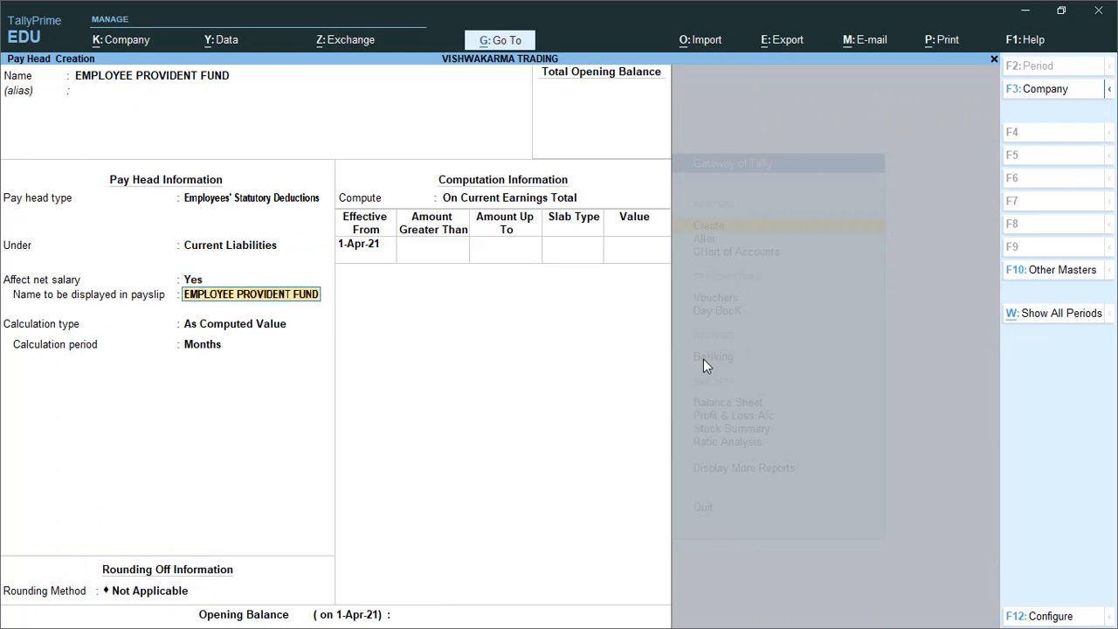
pyautogui.press('Return')
pyautogui.press('Return')
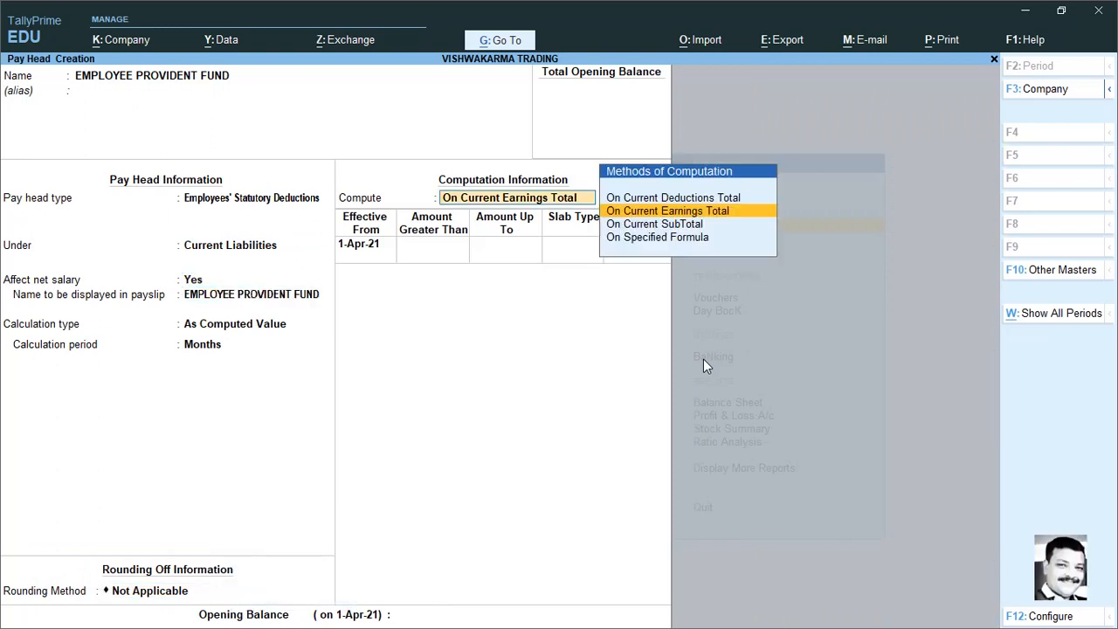
pyautogui.press('Return')
pyautogui.press('Return')
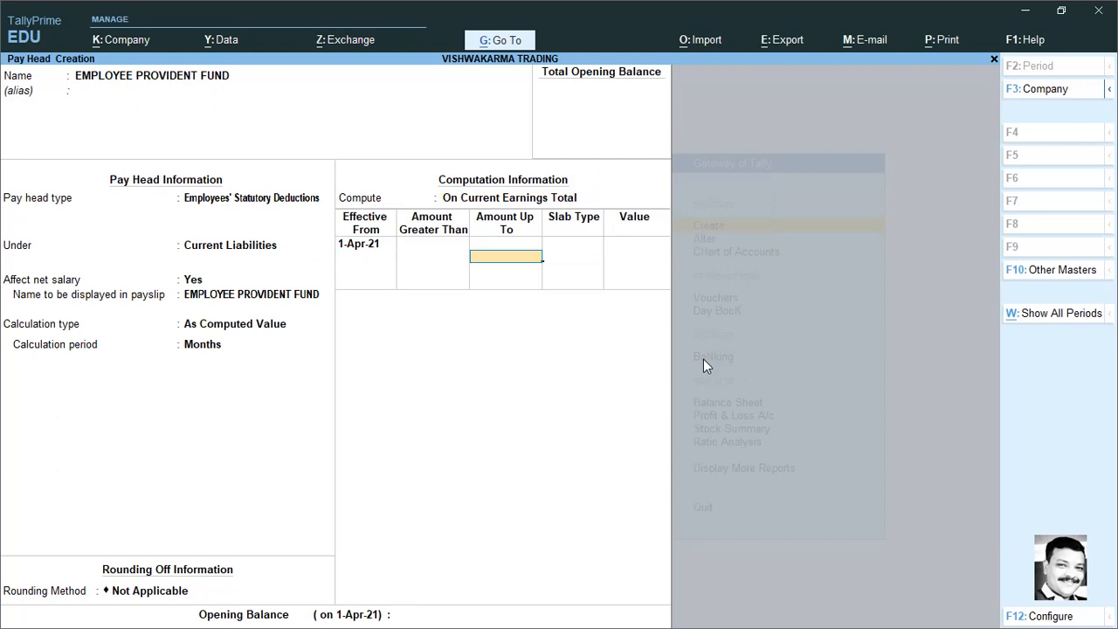
# Add the first EMPLOYEE PROVIDENT FUND slab for amounts up to 10,000 with slab type Percentage at 9 %.
pyautogui.write('10000')
pyautogui.press('Return')
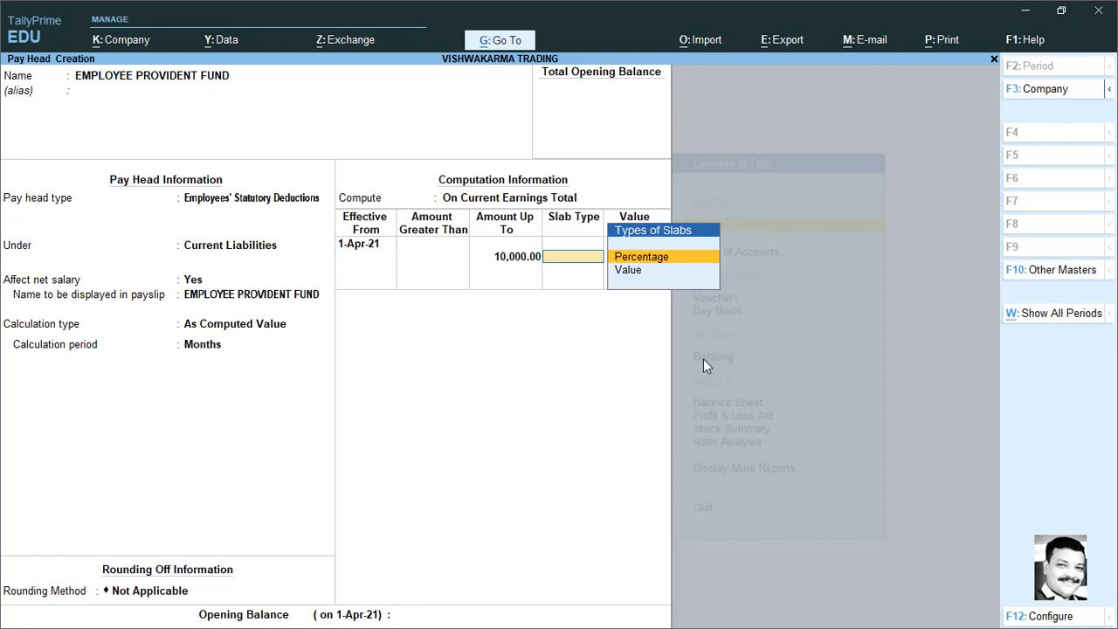
pyautogui.press('Return')
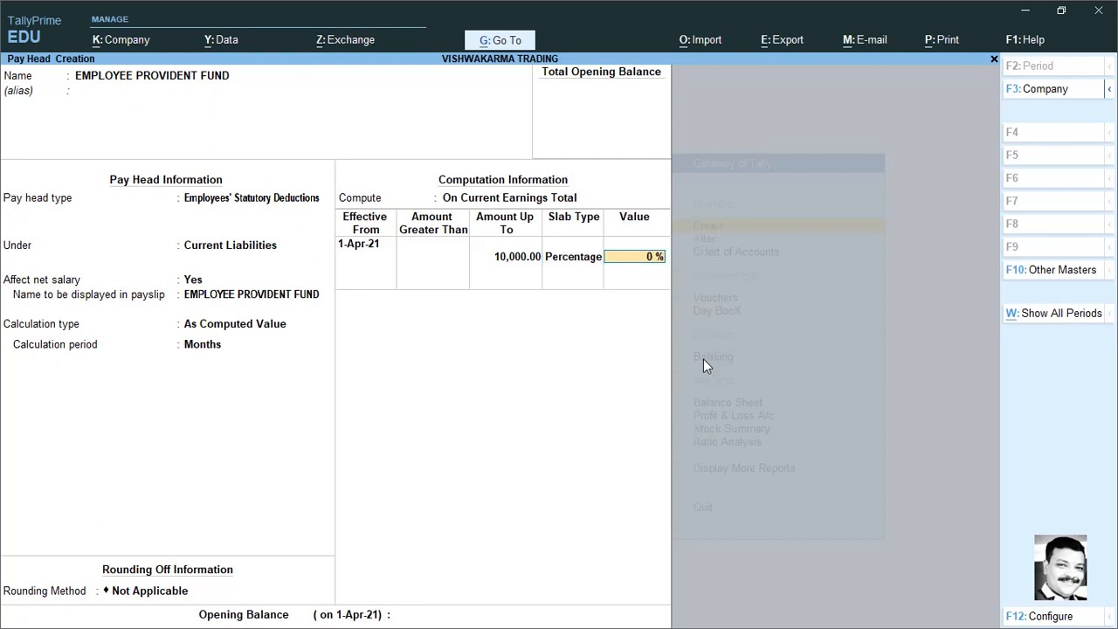
pyautogui.write('9')
pyautogui.press('Return')
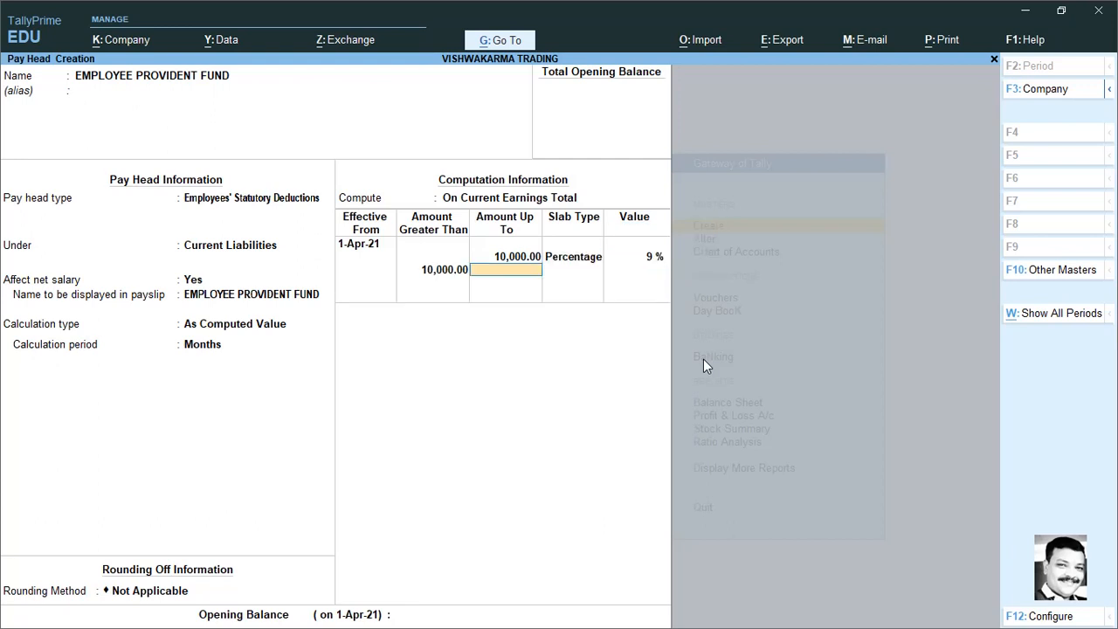
# Add a final EMPLOYEE PROVIDENT FUND percentage slab of 12 % for amounts above 10,000 and save the pay head without an opening balance.
pyautogui.press('Return')
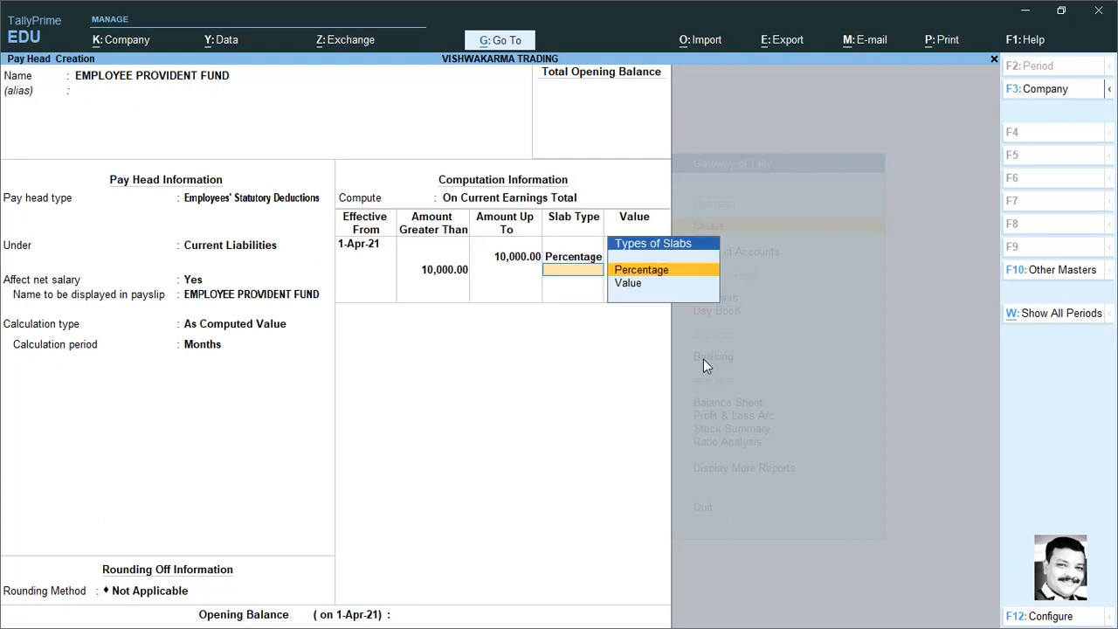
pyautogui.press('Return')
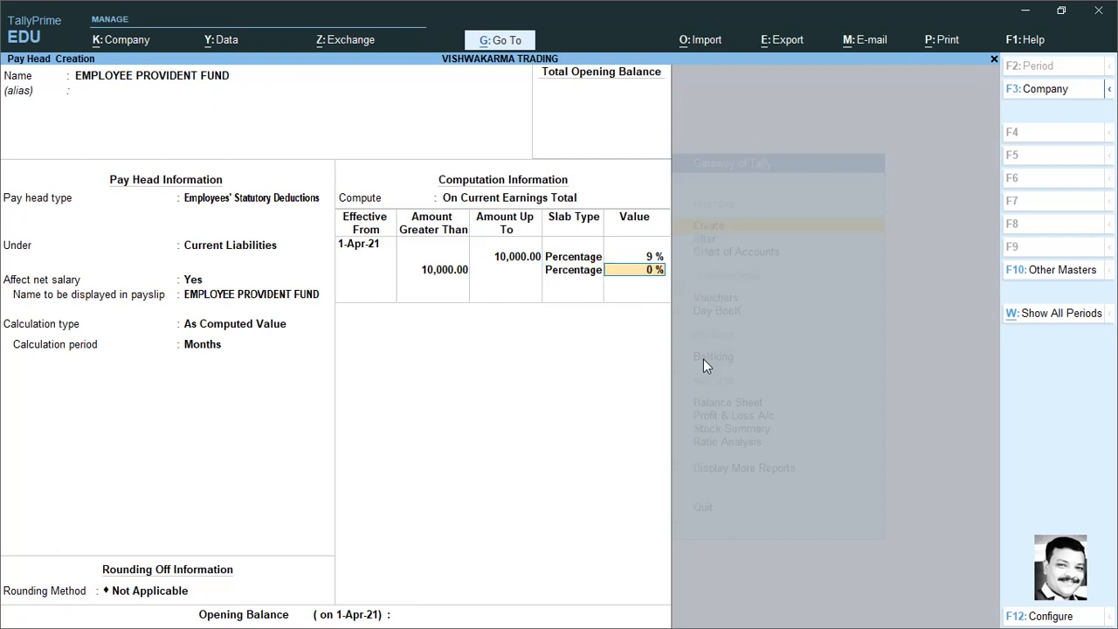
pyautogui.write('12')
pyautogui.press('Return')
pyautogui.press('Return')
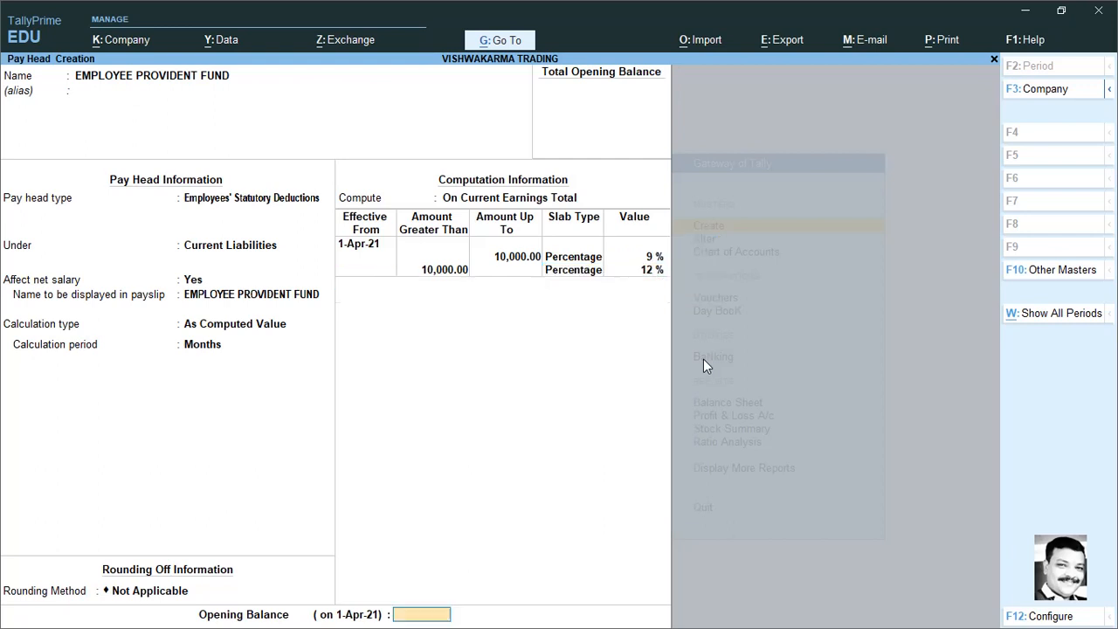
pyautogui.press('Return')
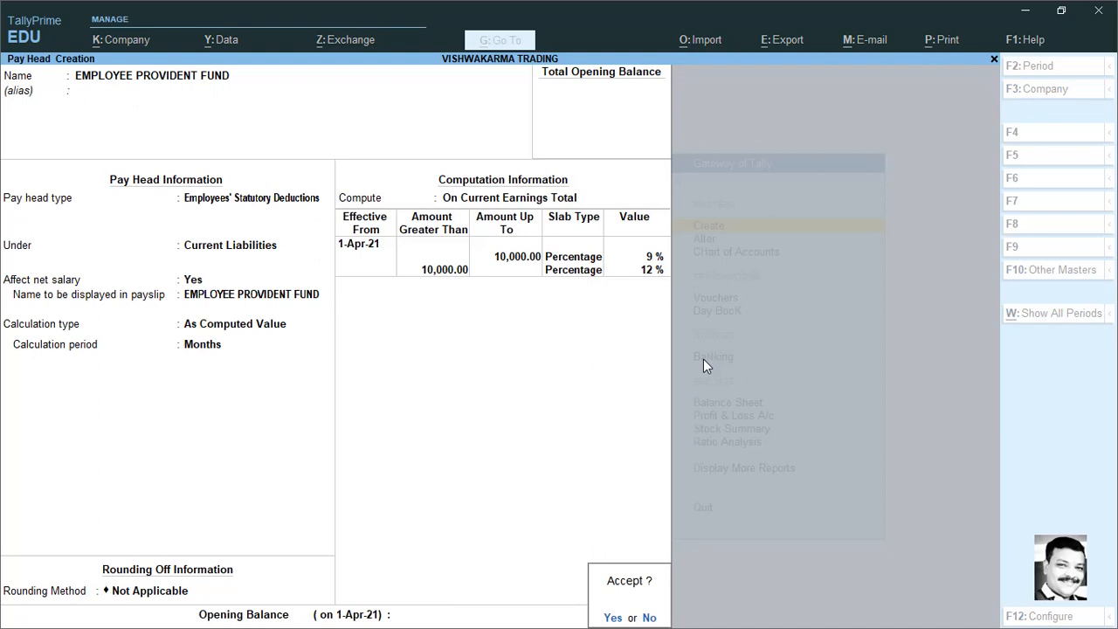
pyautogui.press('Return')
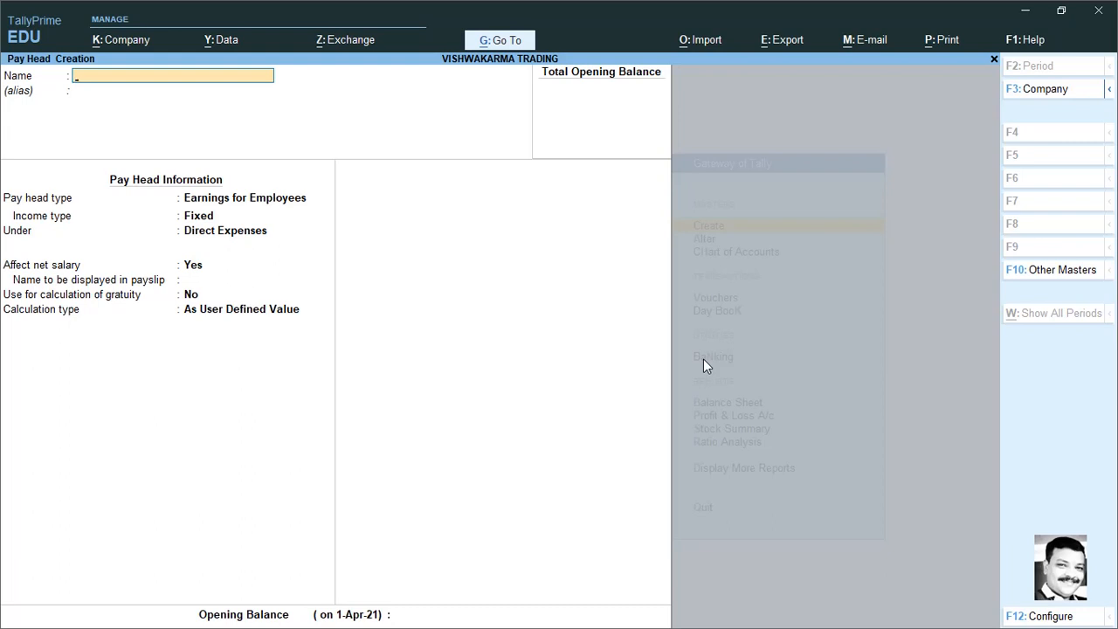
# Start a new employee group named ACCOUNT DEPARTMENT under Primary, with salary details enabled.
pyautogui.press('Escape')
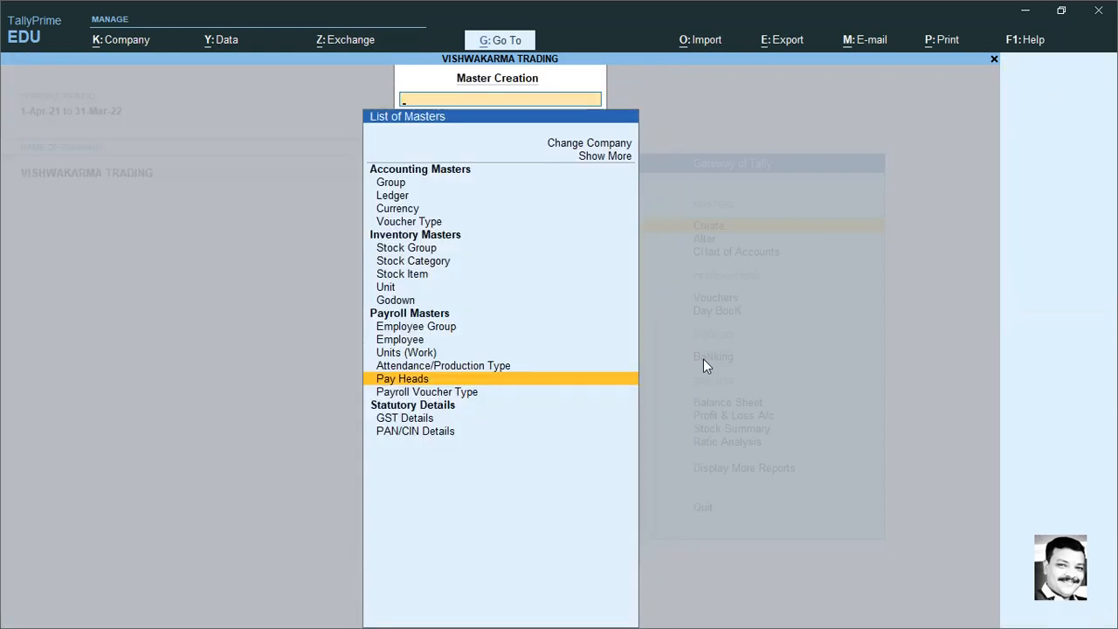
pyautogui.press('Up')
pyautogui.press('Up')
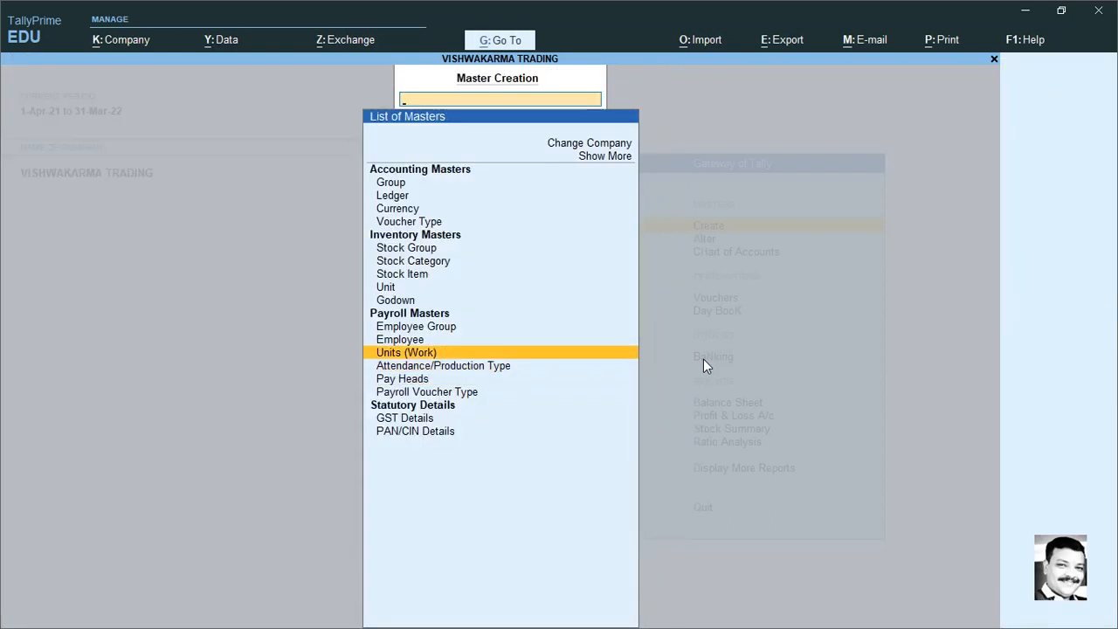
pyautogui.press('Down')
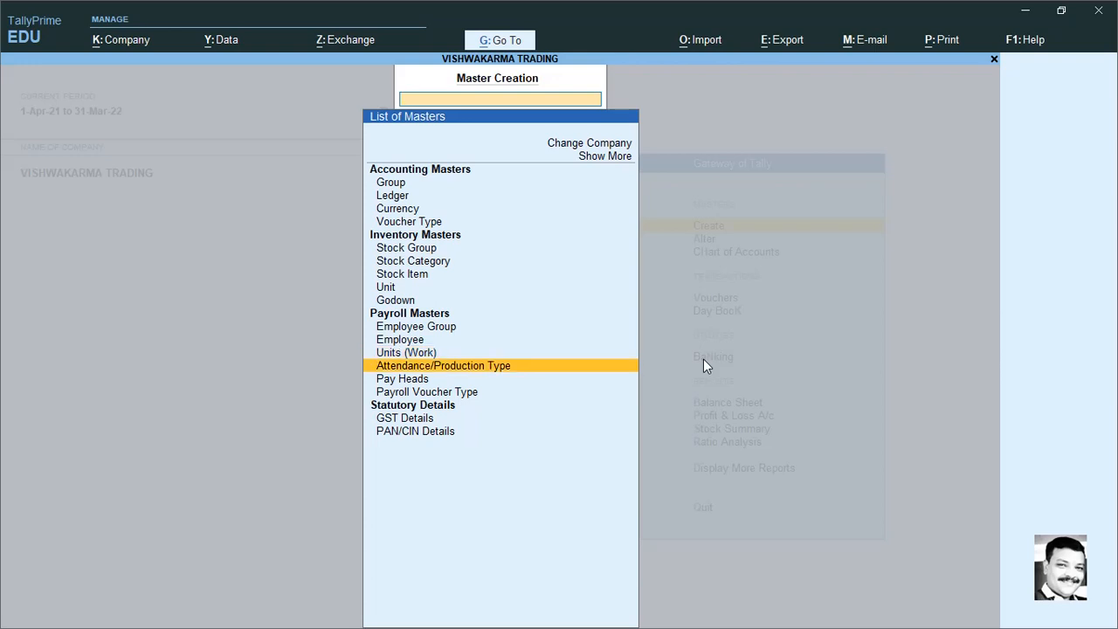
pyautogui.press('Up')
pyautogui.press('Up')
pyautogui.press('Up')
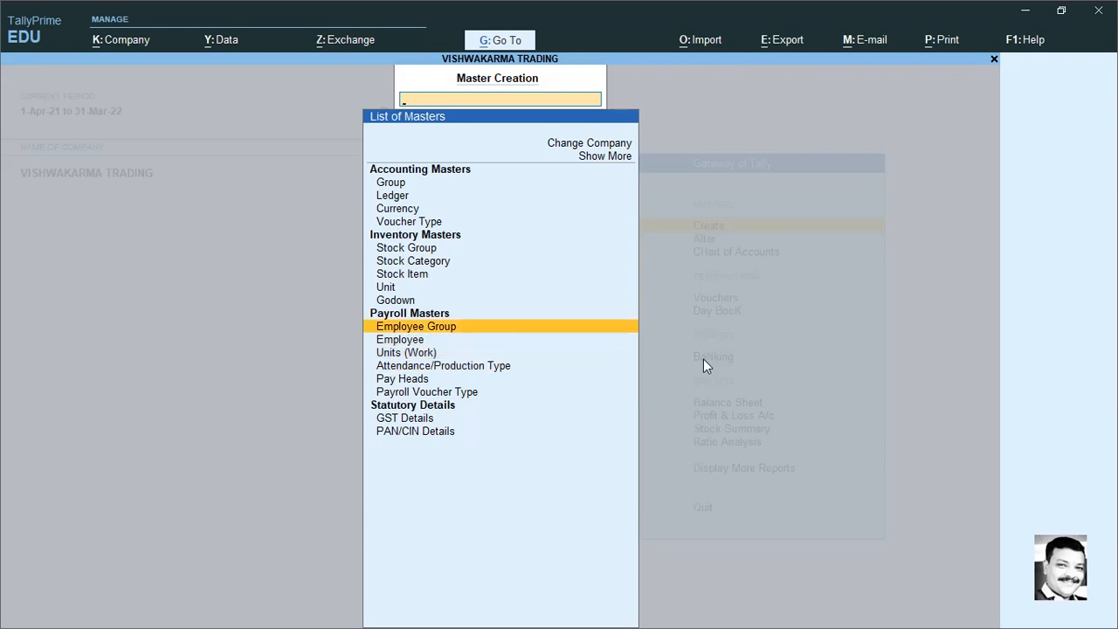
pyautogui.press('Return')
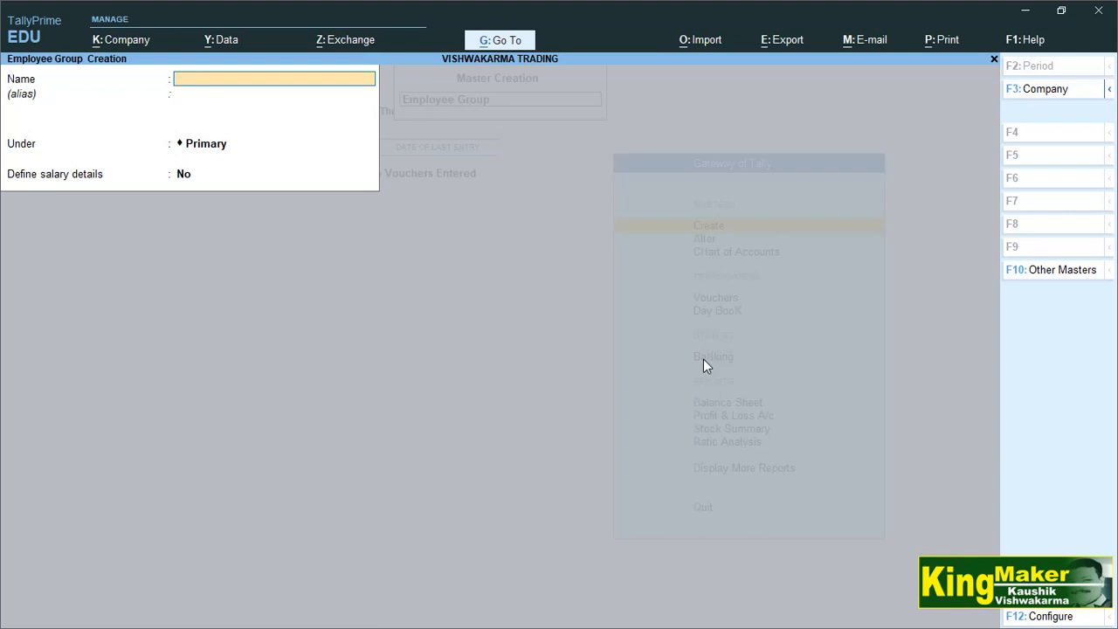
pyautogui.write('ACCOUNT DEPARTMENT')
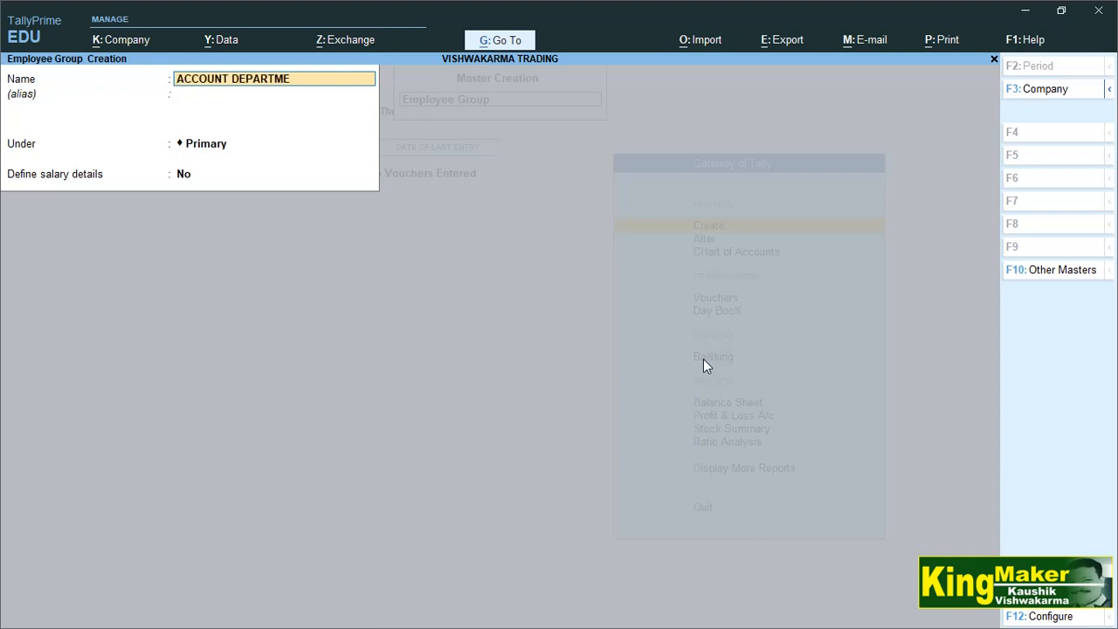
pyautogui.press('Return')
pyautogui.press('Return')
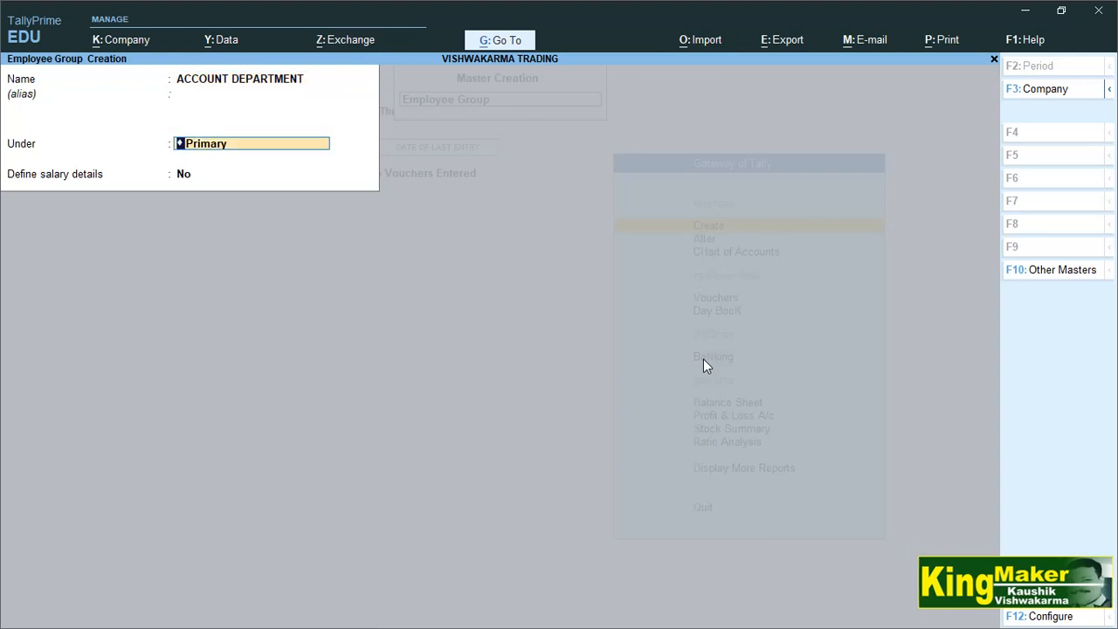
pyautogui.press('Return')
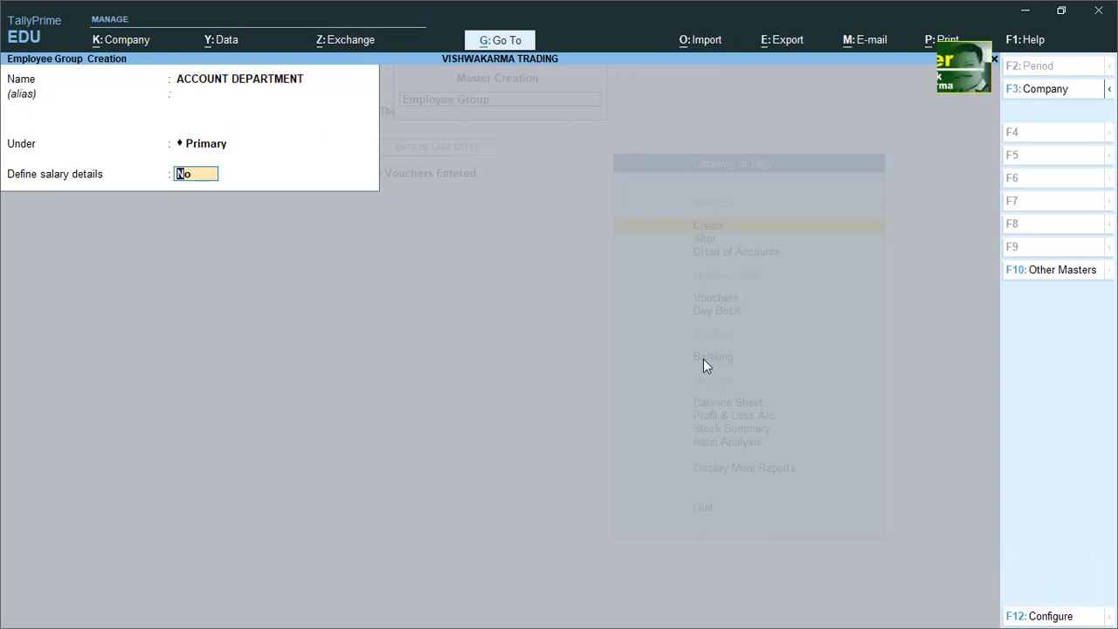
pyautogui.write('Y')
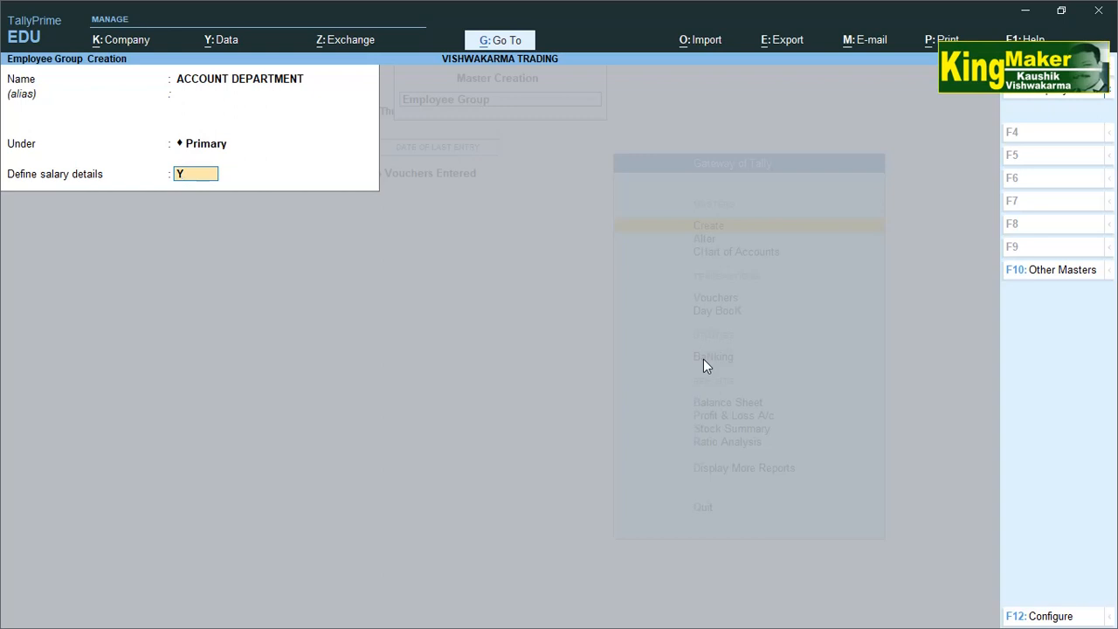
pyautogui.press('Return')
# Add BASIC SALARY at a rate of 8000 and CONVEYANCE at 200 to the ACCOUNT DEPARTMENT salary details.
pyautogui.press('Down')
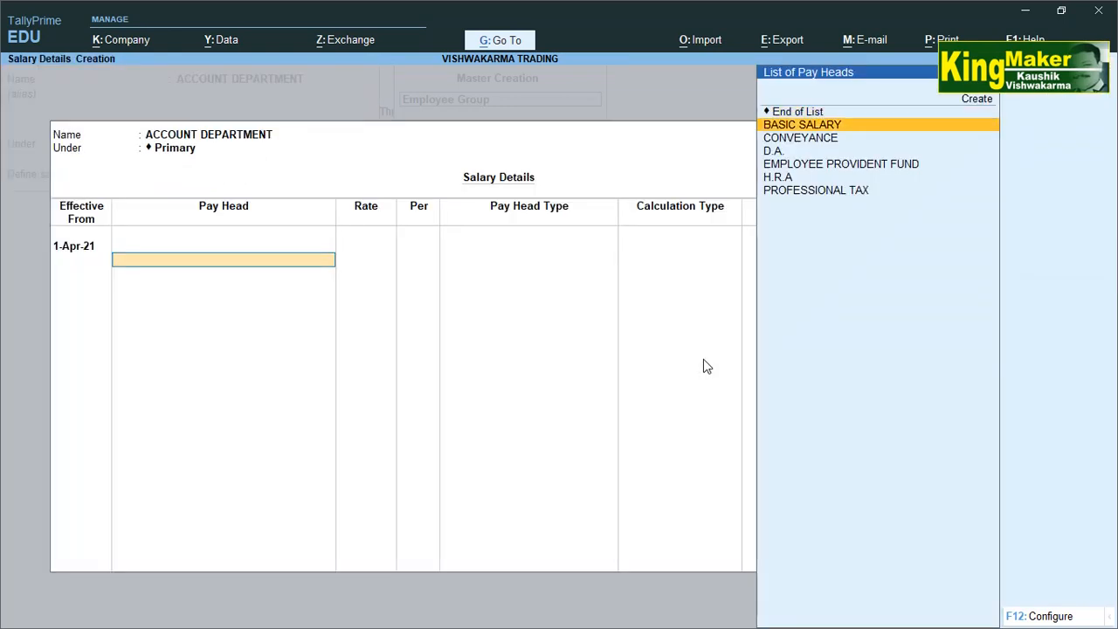
pyautogui.press('Return')
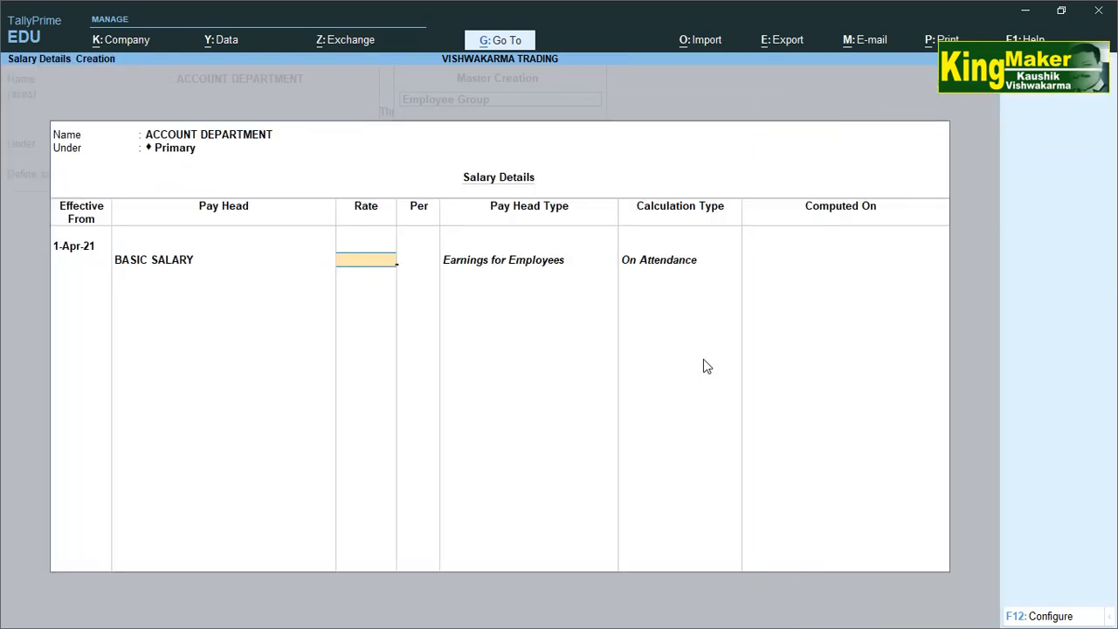
pyautogui.write('8000')
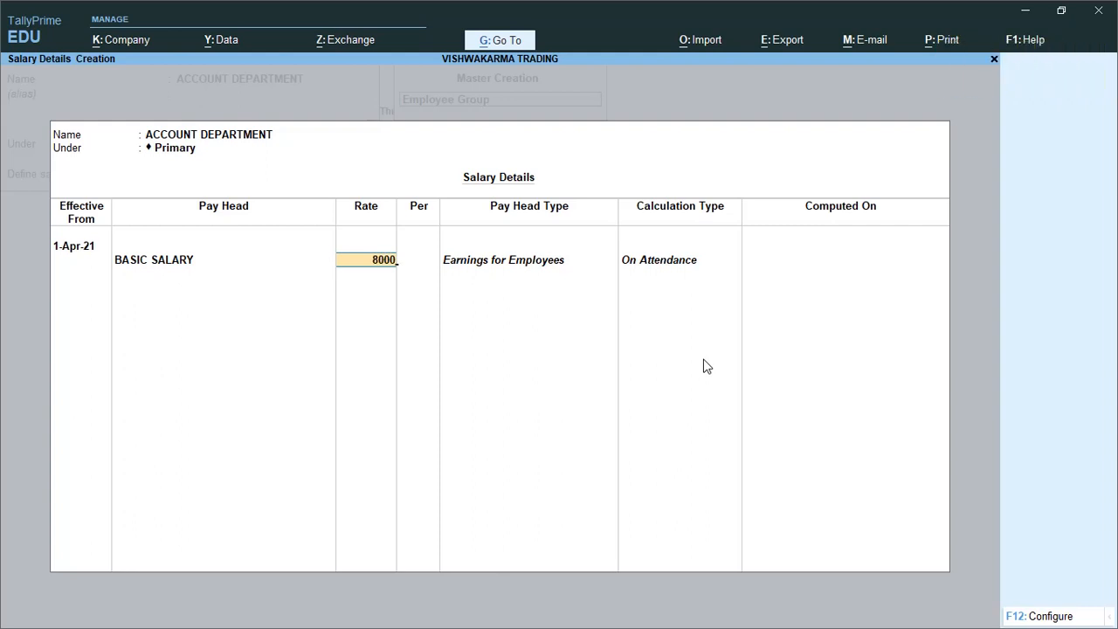
pyautogui.press('Return')
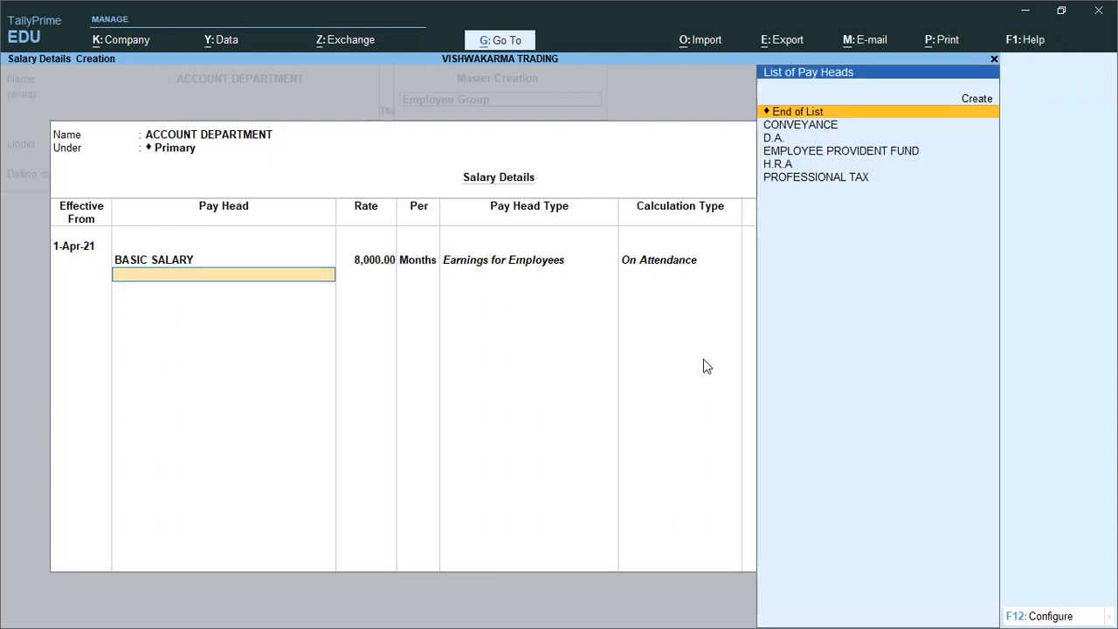
pyautogui.press('Down')
pyautogui.press('Return')
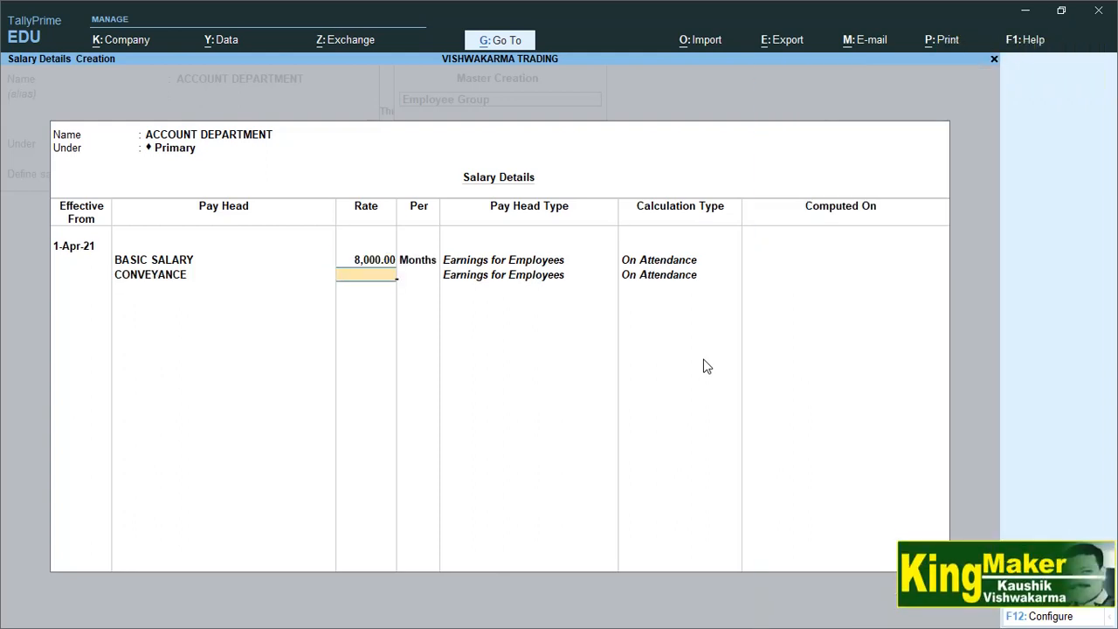
pyautogui.write('200')
pyautogui.press('Return')
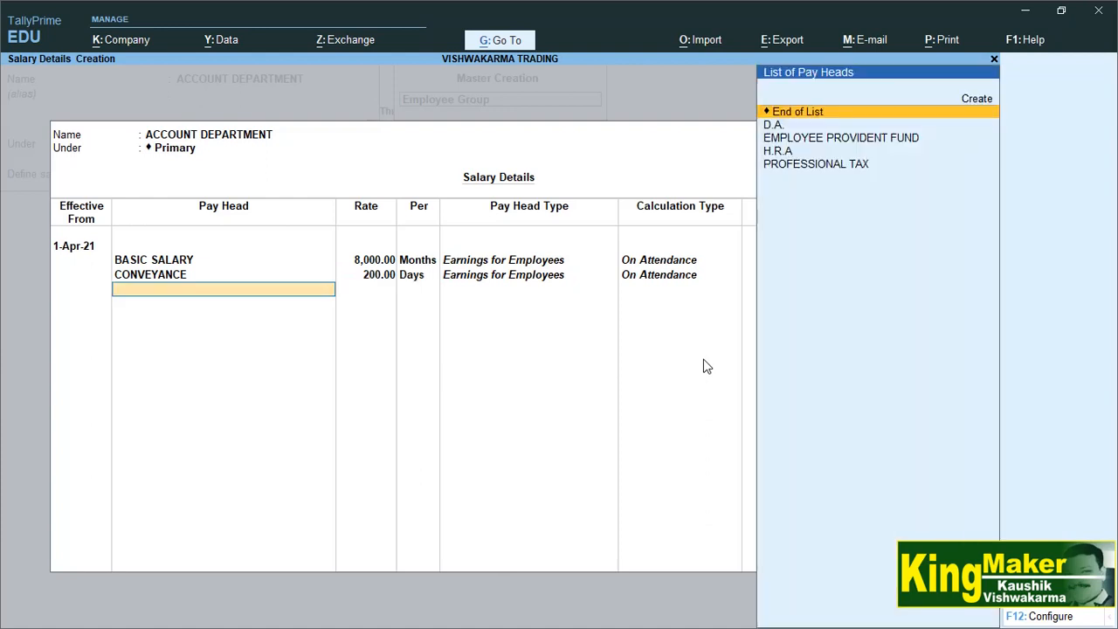
# Add the D.A. and H.R.A pay heads to the ACCOUNT DEPARTMENT salary details.
pyautogui.press('Down')
pyautogui.press('Return')
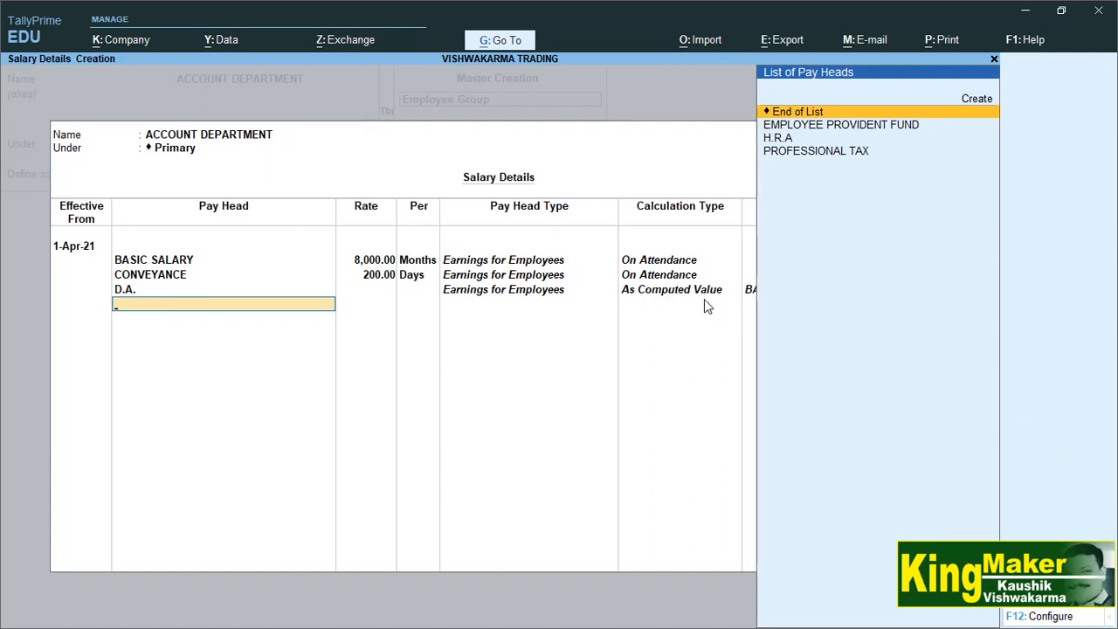
pyautogui.press('Down')
pyautogui.press('Down')
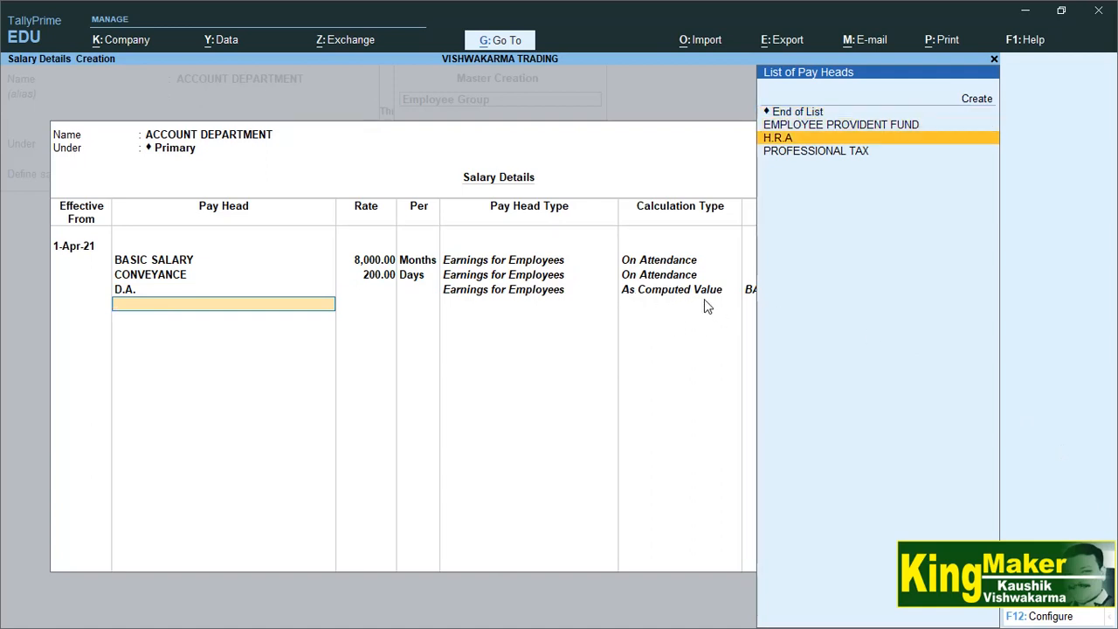
pyautogui.press('Return')
# Add PROFESSIONAL TAX and EMPLOYEE PROVIDENT FUND as the last ACCOUNT DEPARTMENT pay heads and save the group.
pyautogui.press('Down')
pyautogui.press('Down')
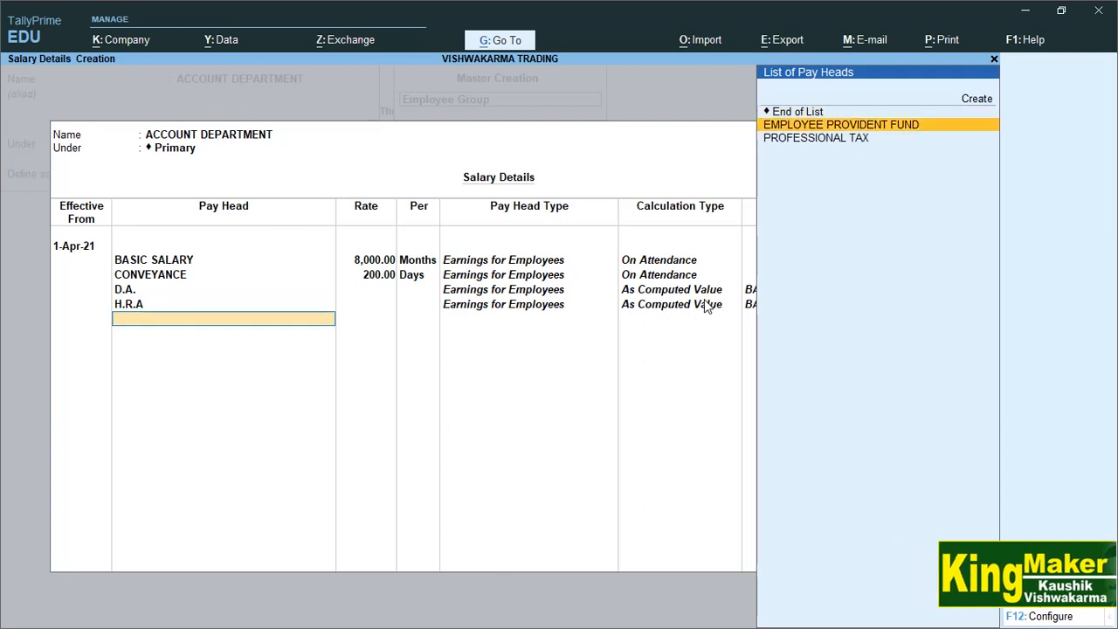
pyautogui.press('Return')
pyautogui.press('Down')
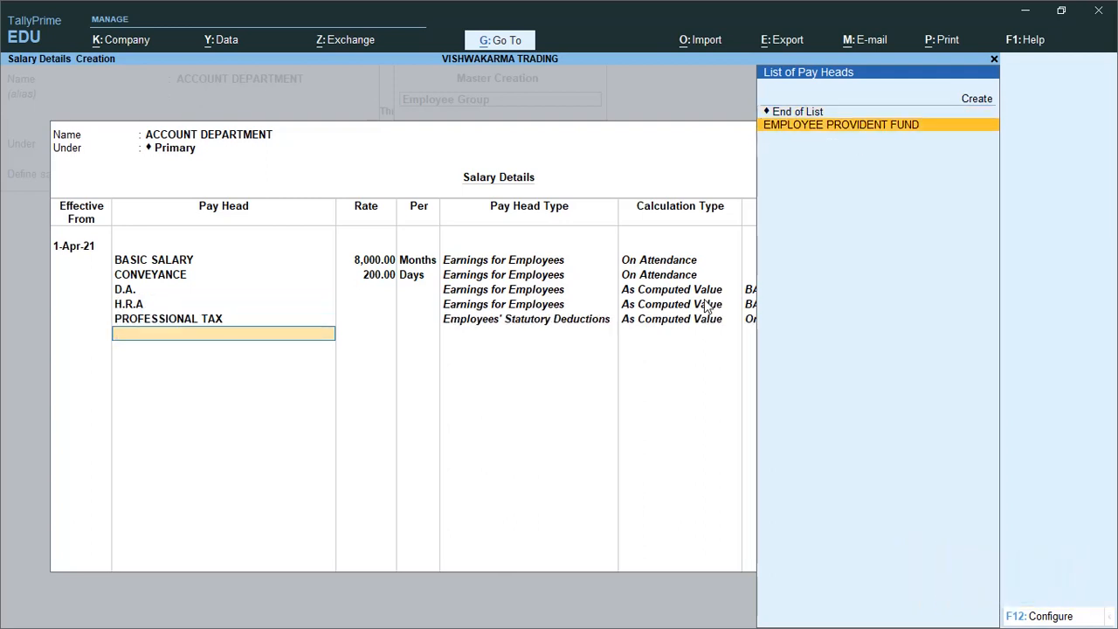
pyautogui.press('Return')
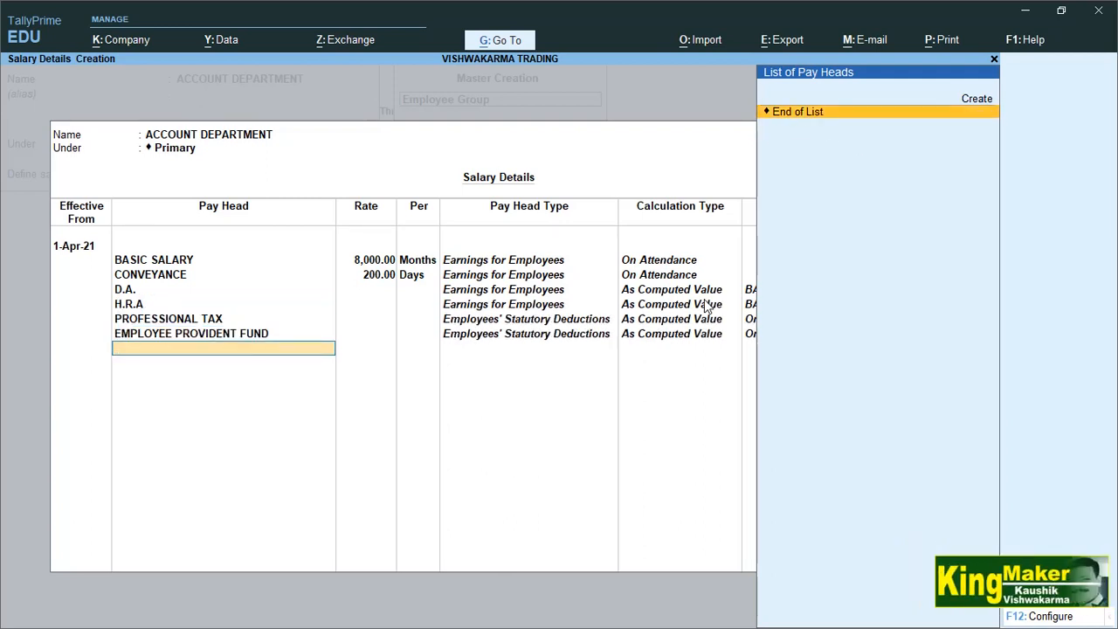
pyautogui.press('Return')
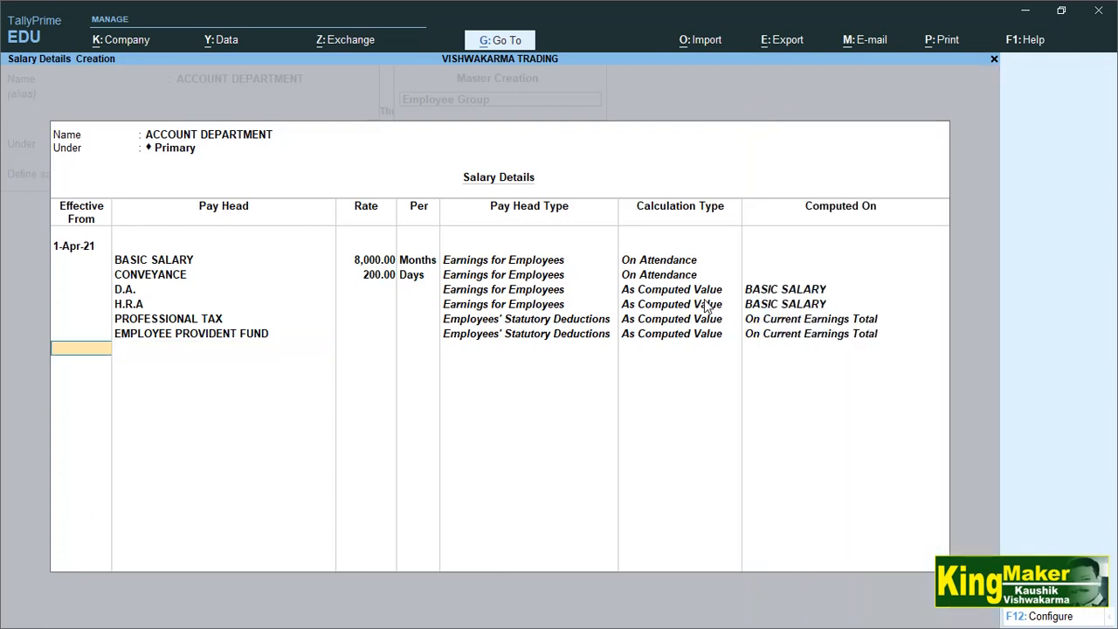
pyautogui.press('Return')
pyautogui.press('Return')
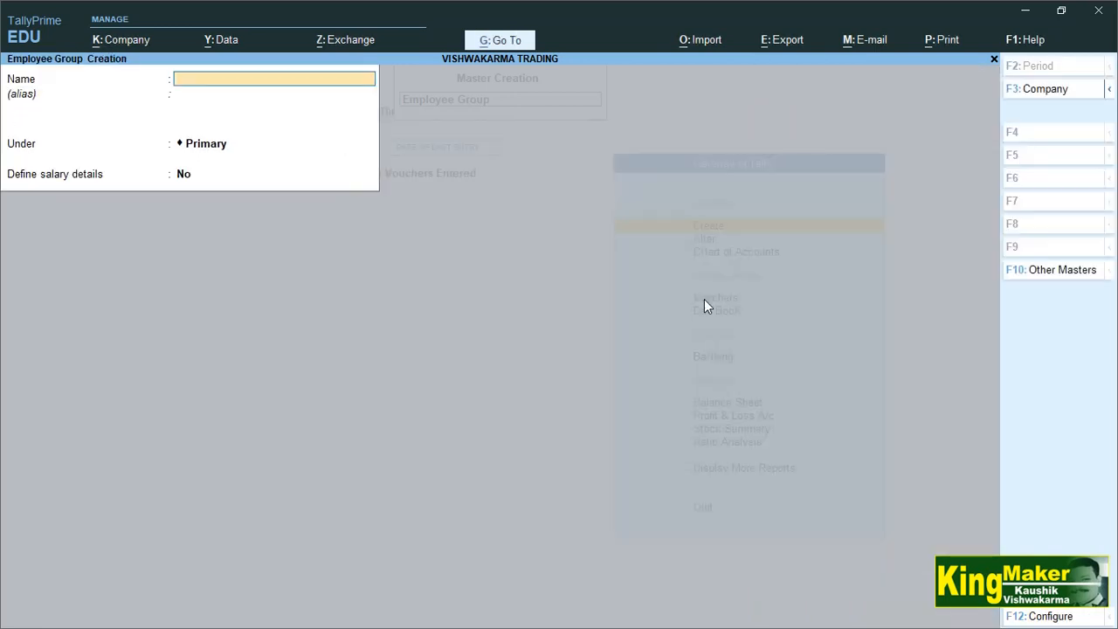
# Start the employee group SALES DEPARTMENT under Primary, with salary details enabled.
pyautogui.write('SALES DEPARTMENT')
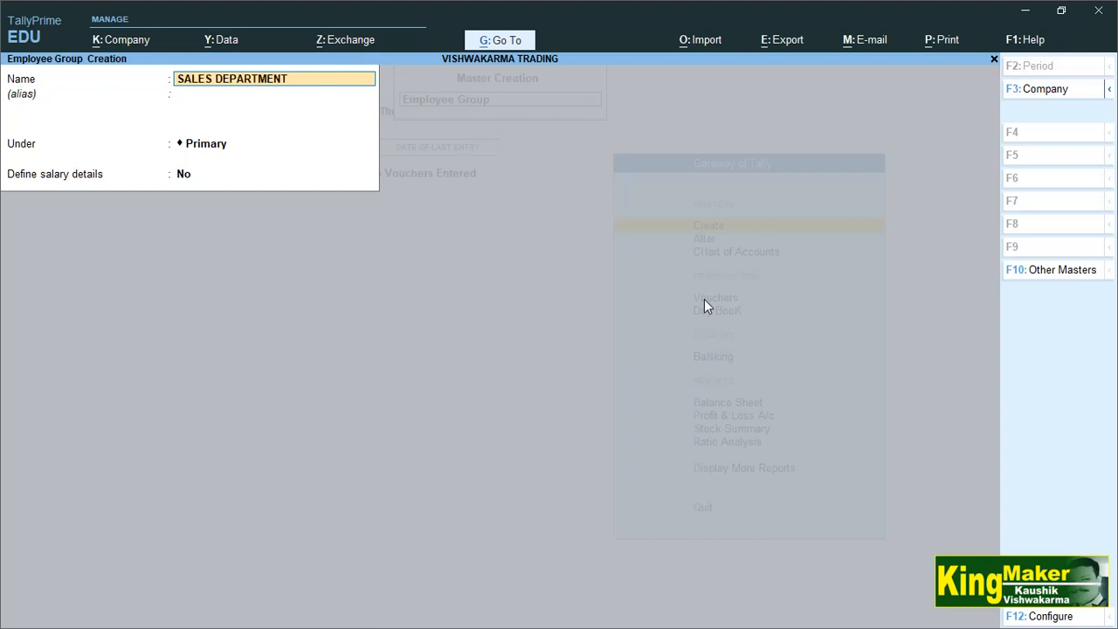
pyautogui.press('Return')
pyautogui.press('Return')
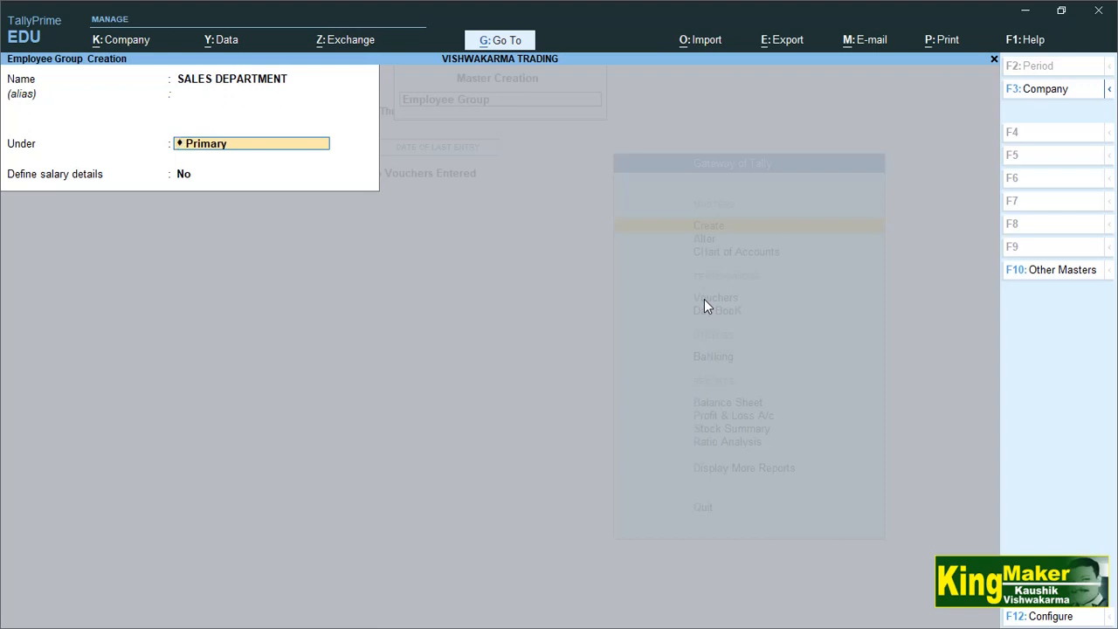
pyautogui.press('Return')
pyautogui.write('Y')
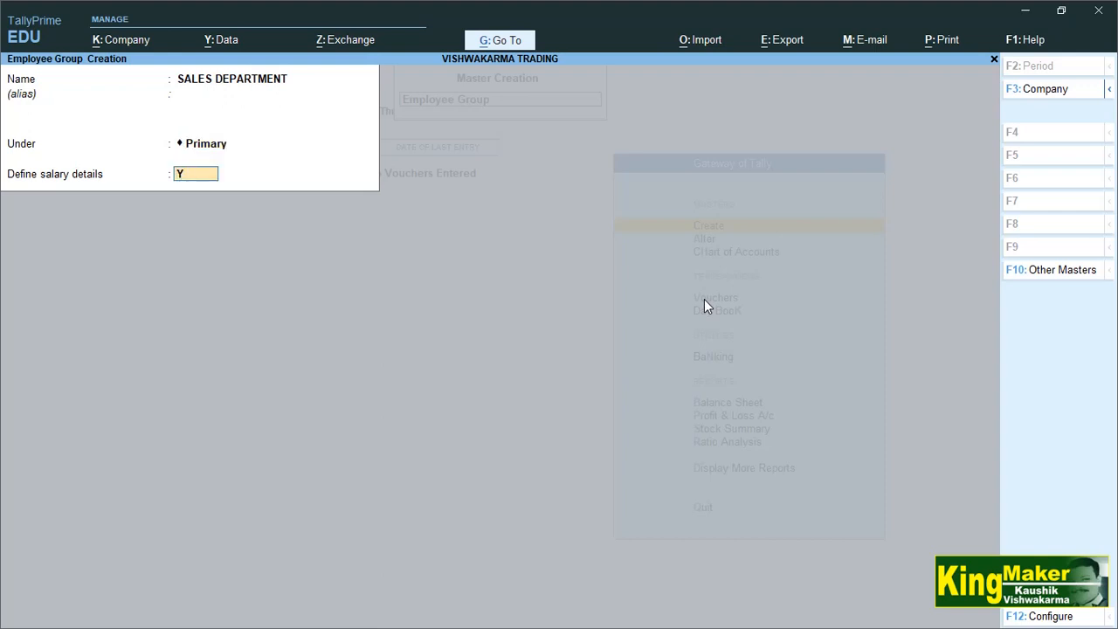
pyautogui.press('Return')
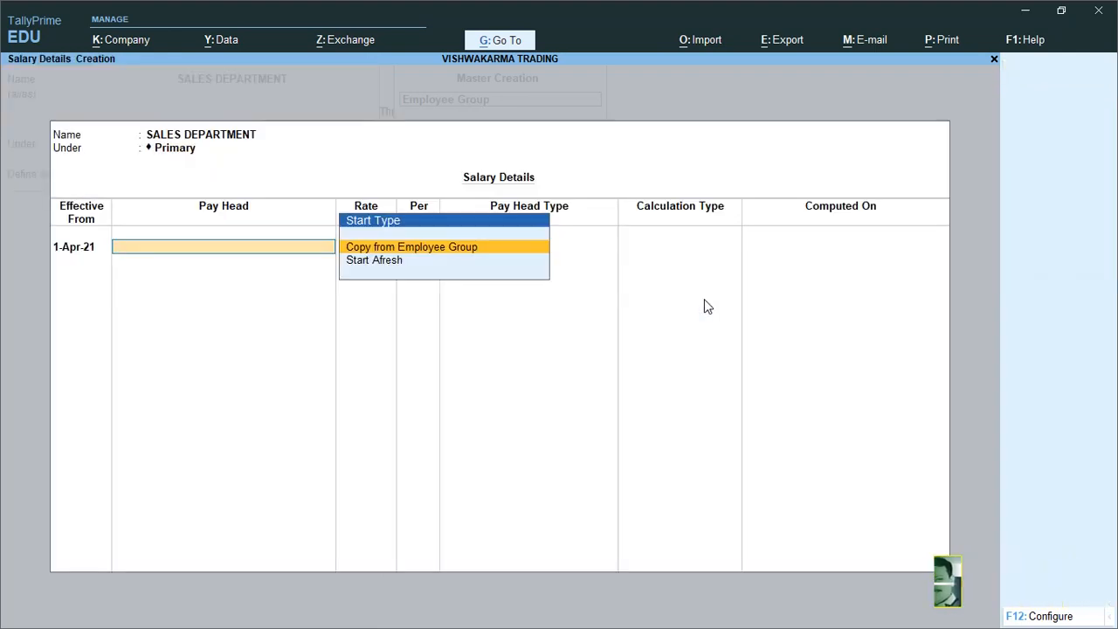
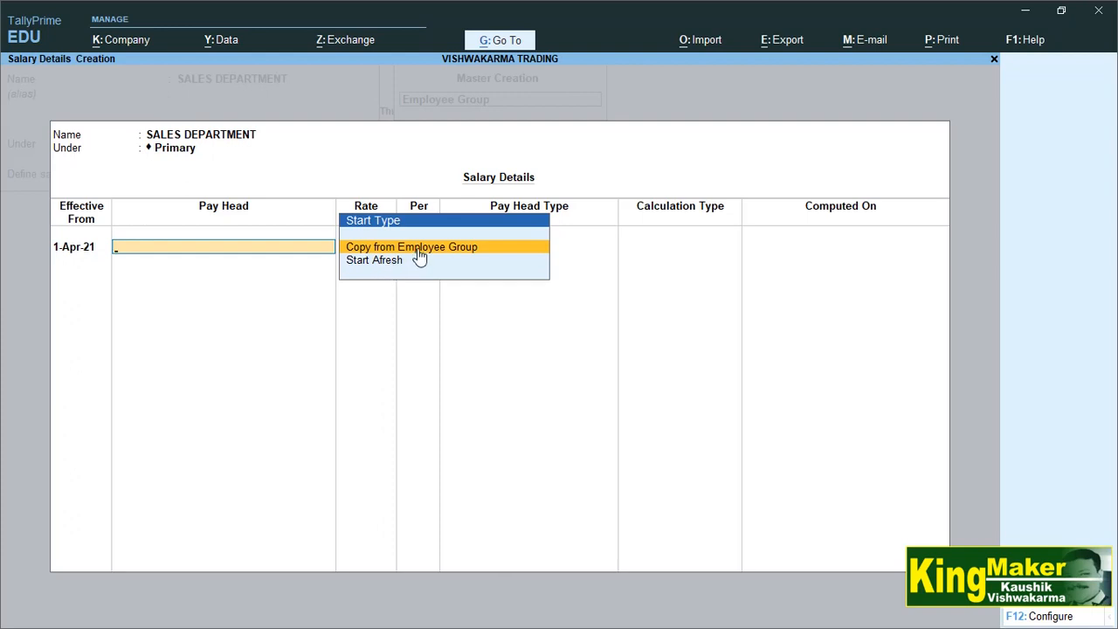
# Copy the SALES DEPARTMENT salary details from the ACCOUNT DEPARTMENT employee group and set the BASIC SALARY rate to 15000.
pyautogui.press('Return')
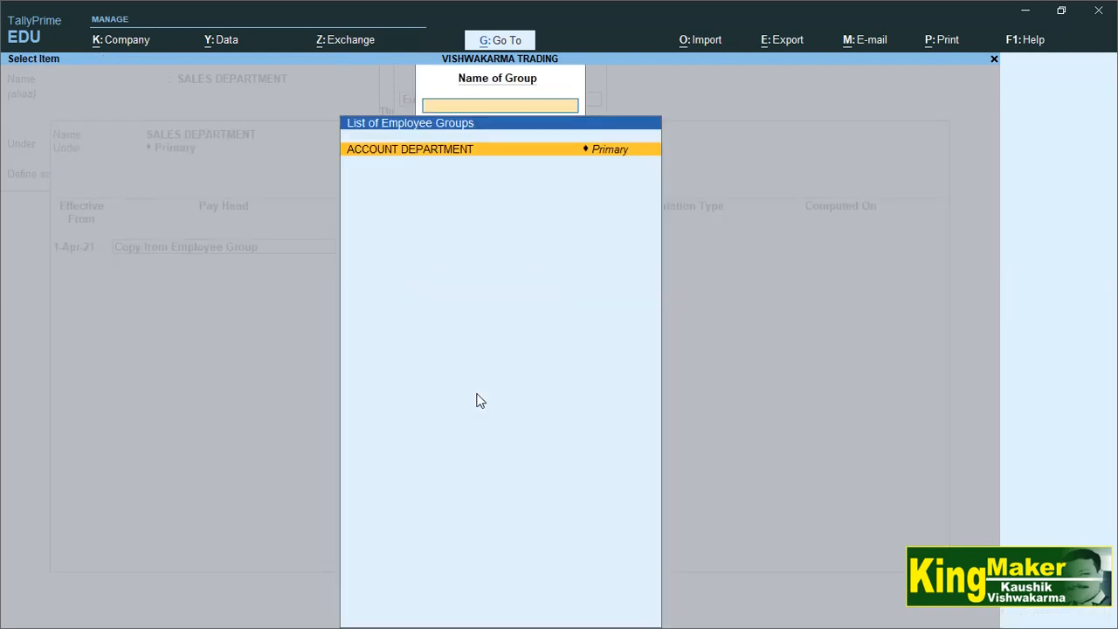
pyautogui.press('Return')
pyautogui.press('Return')
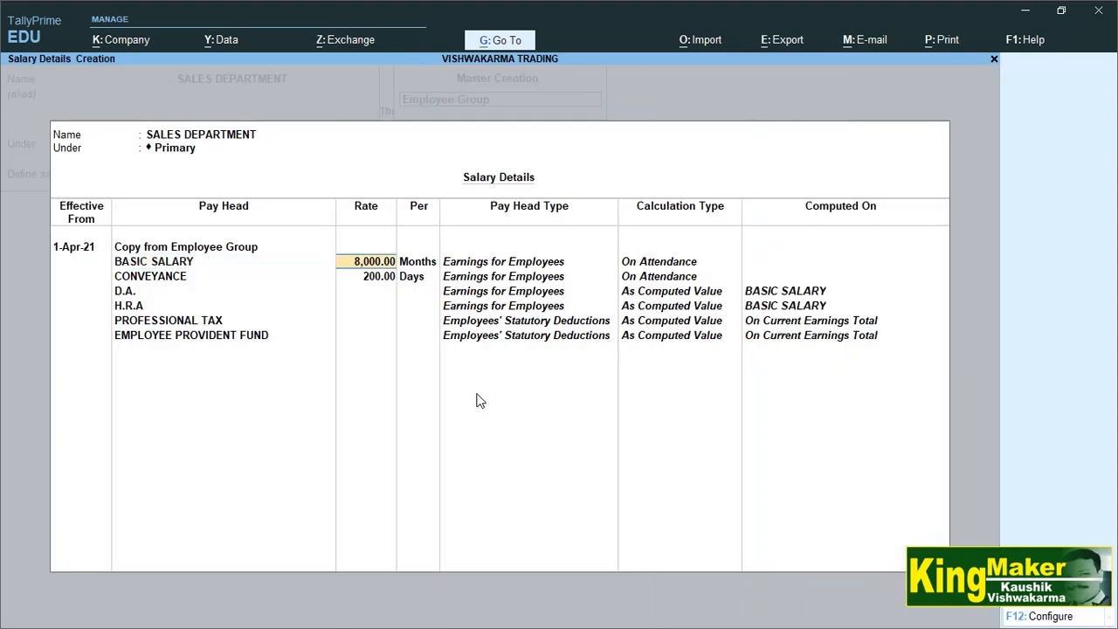
pyautogui.write('15000')
pyautogui.press('Return')
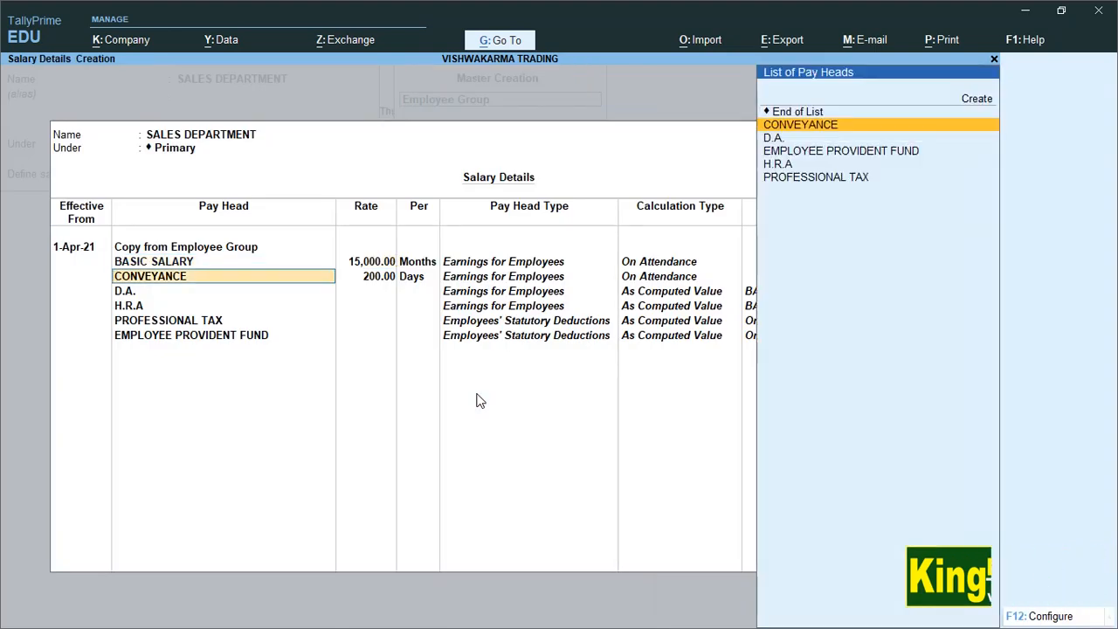
# Accept the remaining copied pay heads for SALES DEPARTMENT, keeping CONVEYANCE at 200, and save the employee group.
pyautogui.press('Return')
pyautogui.press('Return')
pyautogui.press('Return')
pyautogui.press('Return')
pyautogui.press('Return')
pyautogui.press('Return')
pyautogui.press('Return')
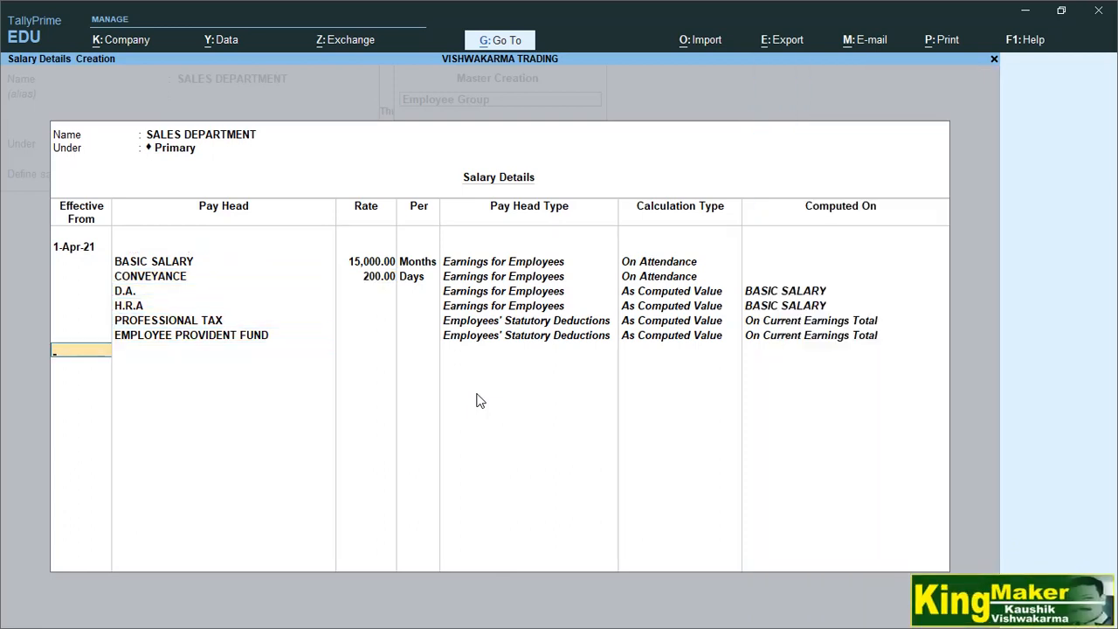
pyautogui.press('Return')
pyautogui.press('Return')
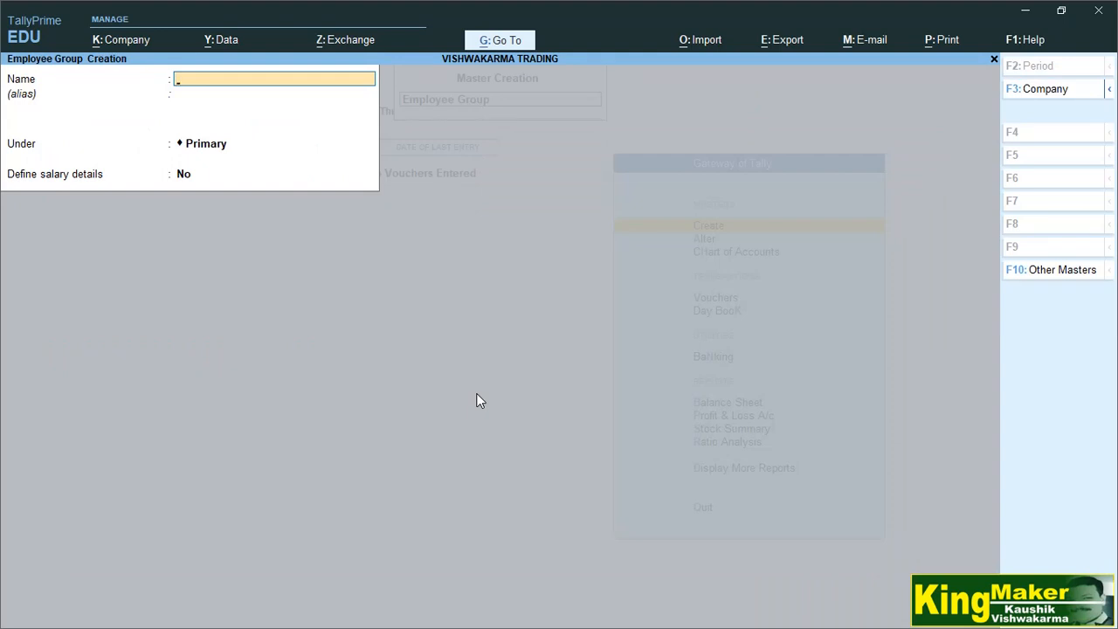
# Start the employee group PURCHASE DEPARTMENT under Primary, with salary details enabled.
pyautogui.write('PURCHASE DEPARTMENT')
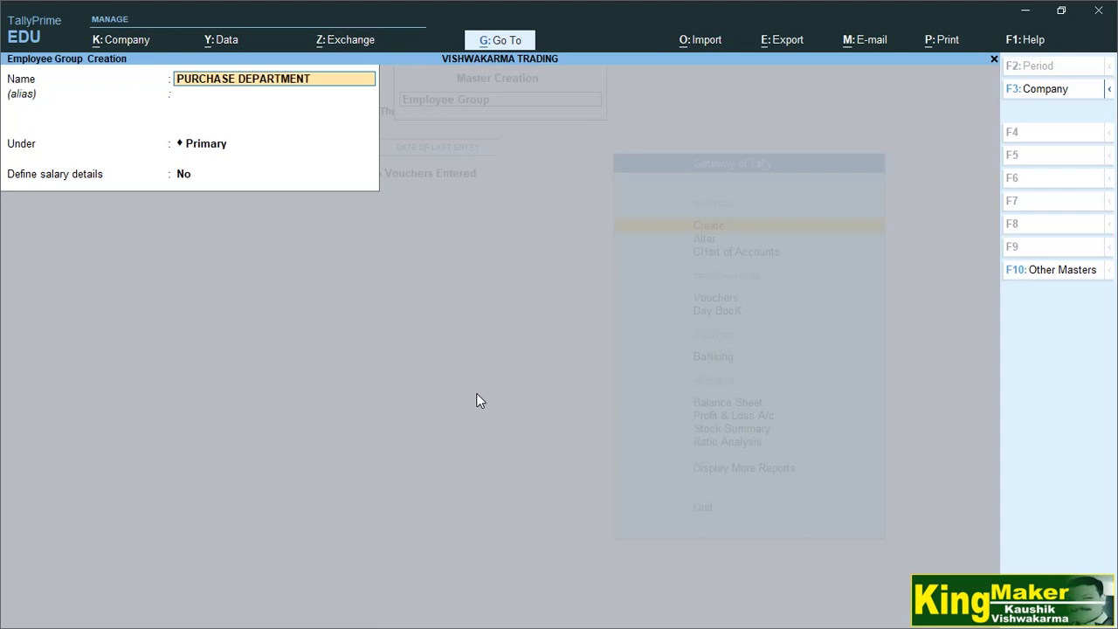
pyautogui.press('Return')
pyautogui.press('Return')
pyautogui.press('Return')
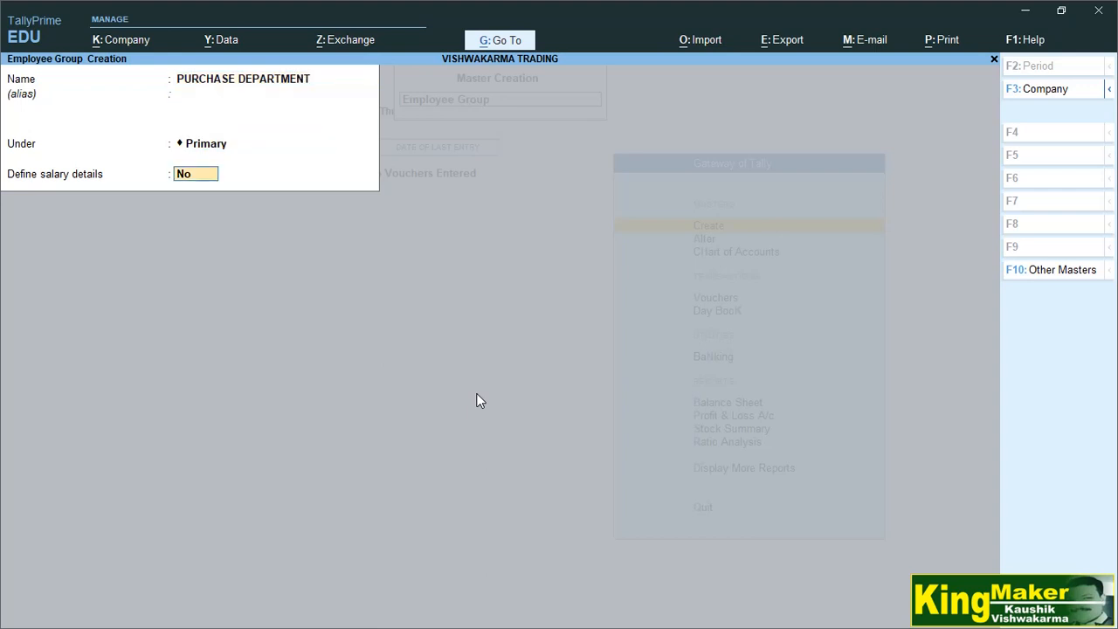
pyautogui.write('y')
pyautogui.press('Return')
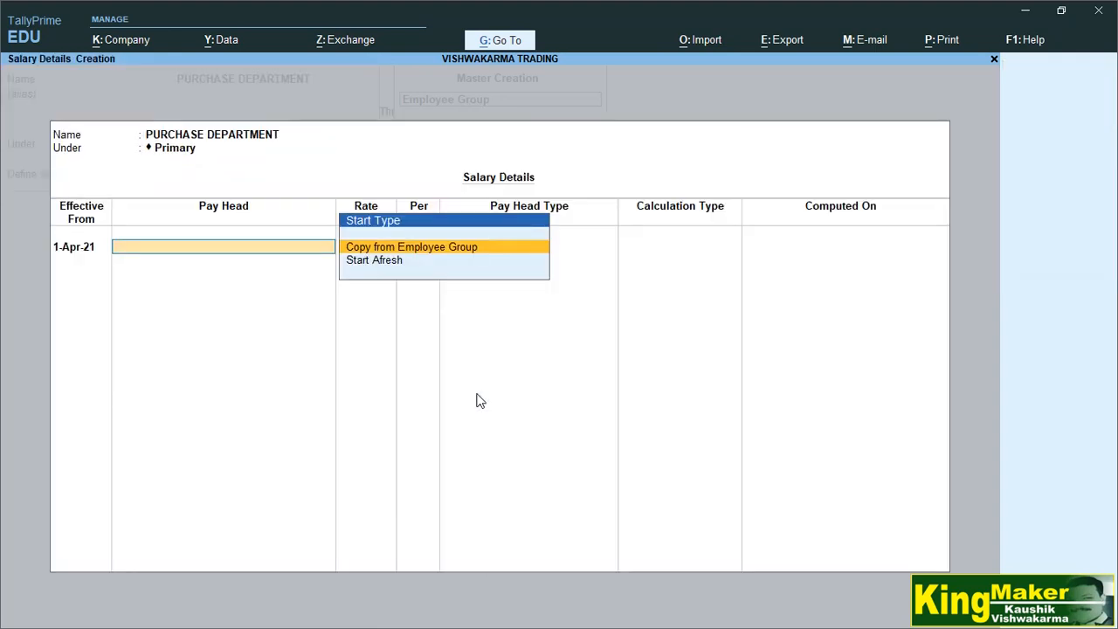
# Copy the PURCHASE DEPARTMENT salary details from the ACCOUNT DEPARTMENT employee group and set the BASIC SALARY rate to 10000.
pyautogui.press('Return')
pyautogui.press('Return')
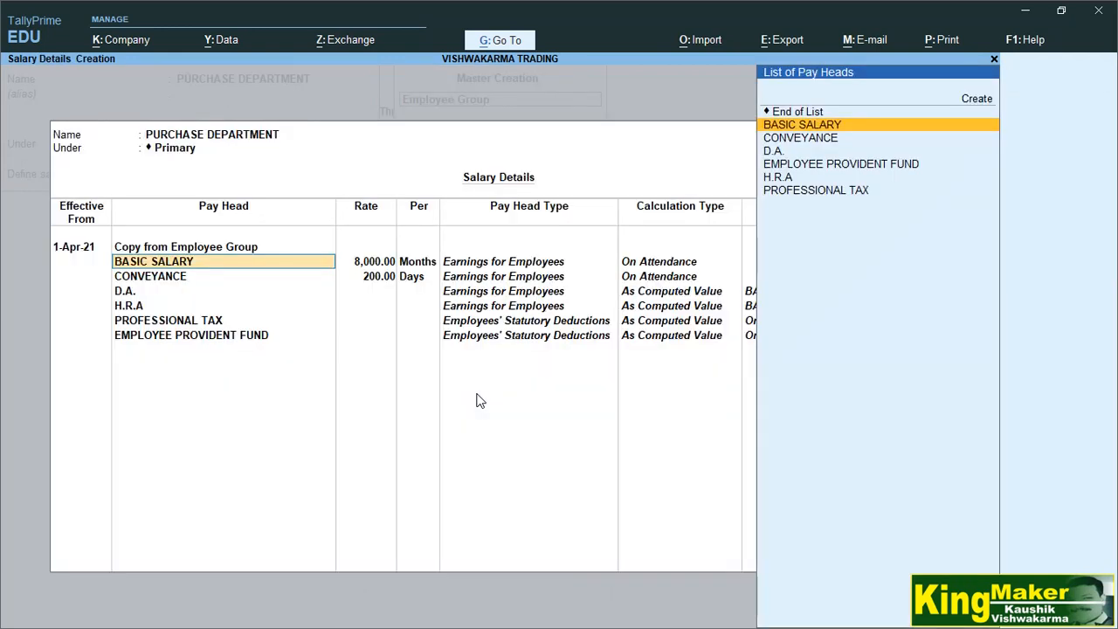
pyautogui.press('Return')
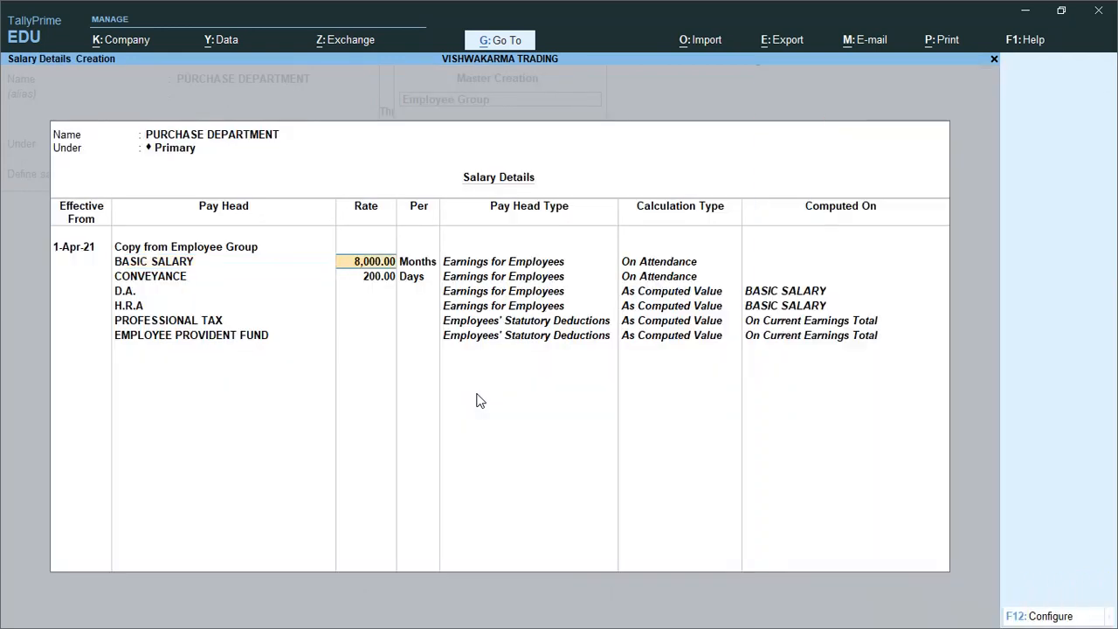
pyautogui.write('10,0')
pyautogui.write('00')
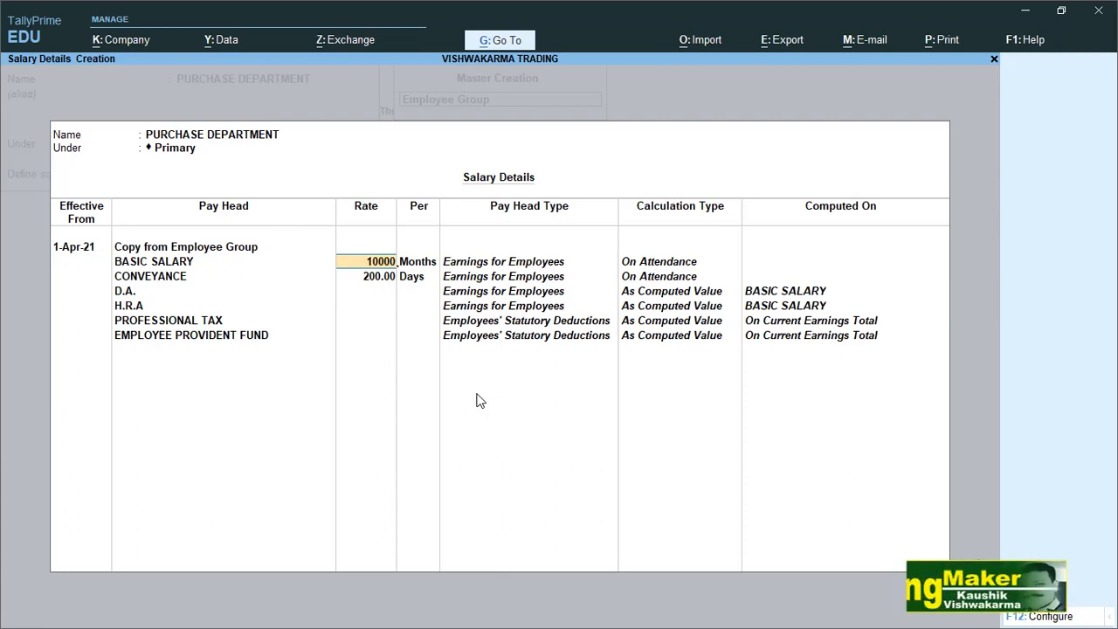
# Accept the remaining copied pay heads for PURCHASE DEPARTMENT, keeping CONVEYANCE at 200, and save the employee group.
pyautogui.press('Return')
pyautogui.press('Return')
pyautogui.press('Return')
pyautogui.press('Return')
pyautogui.press('Return')
pyautogui.press('Return')
pyautogui.press('Return')
pyautogui.press('Return')
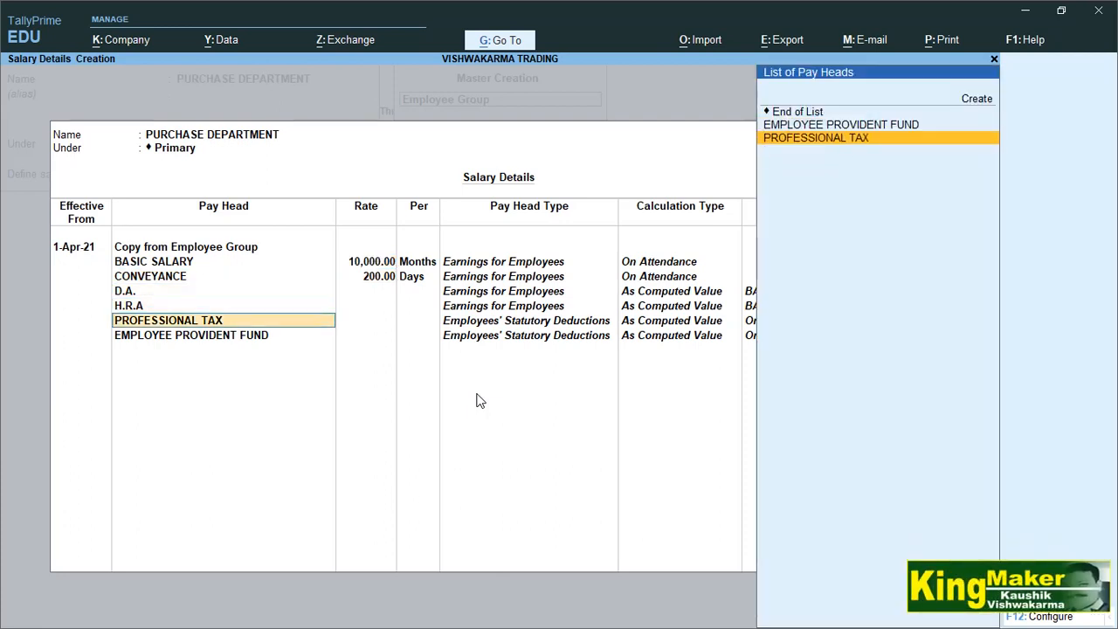
pyautogui.press('Return')
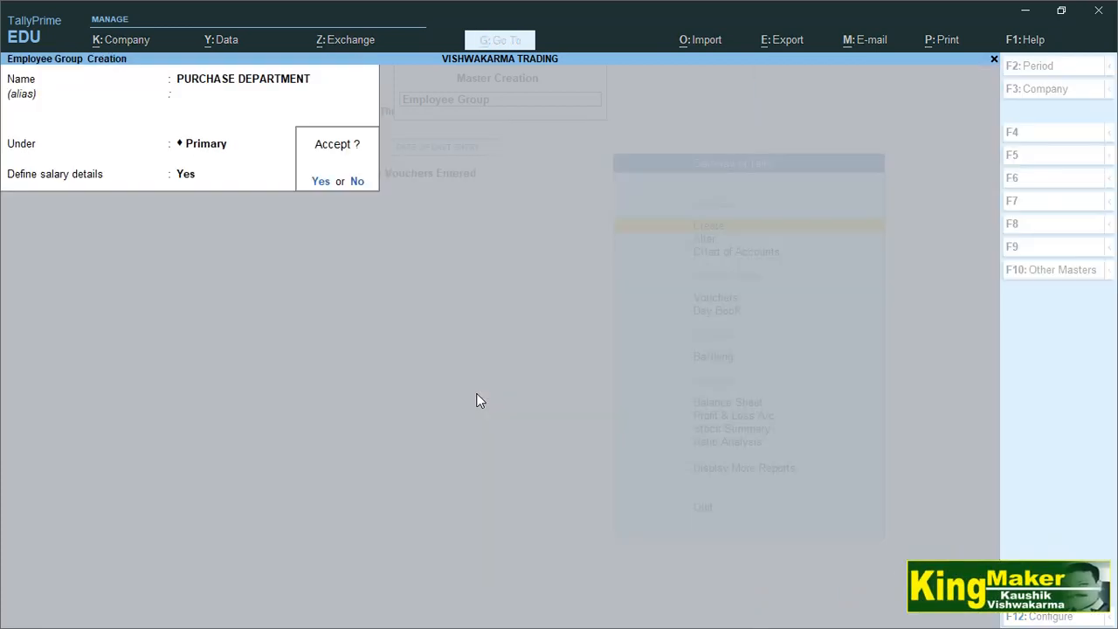
pyautogui.press('Return')
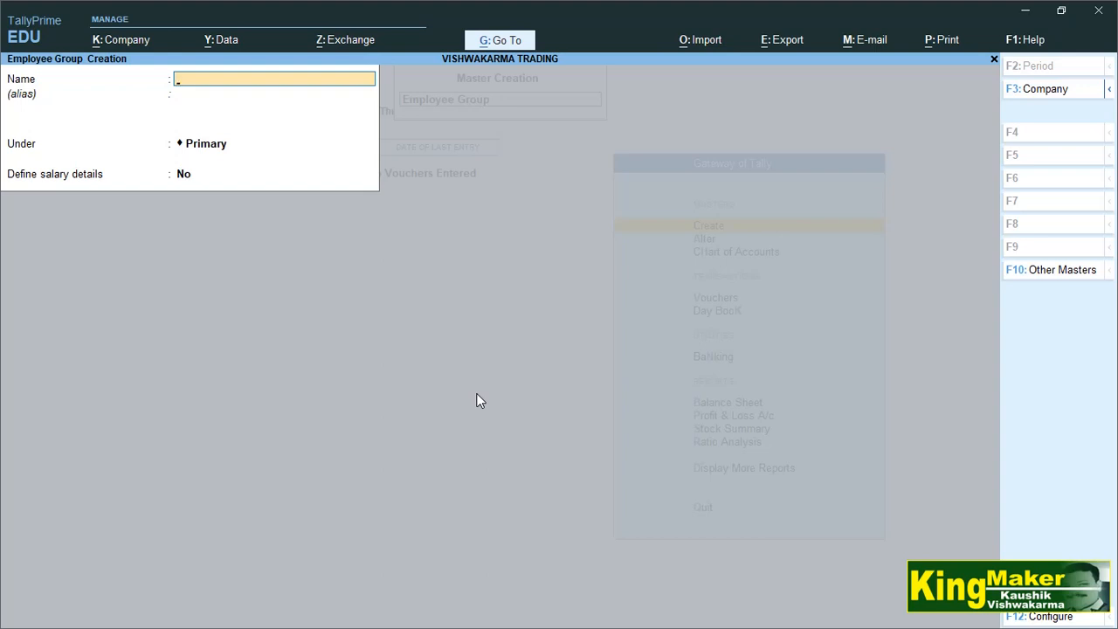
# Leave employee group creation and open the creation form for the Employee payroll master.
pyautogui.press('Escape')
pyautogui.press('Return')
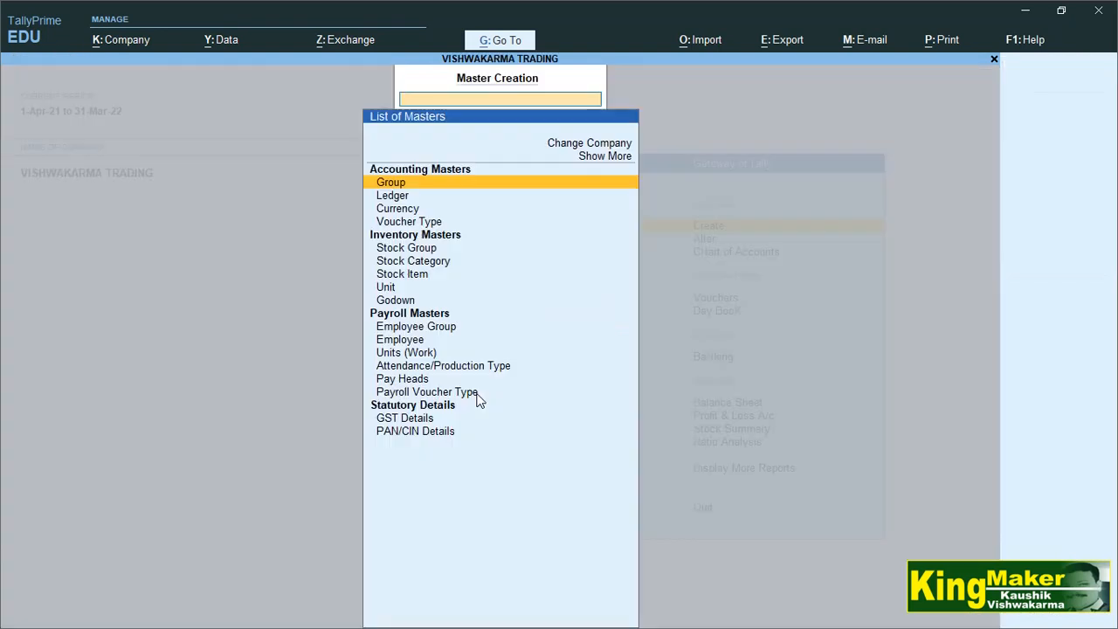
pyautogui.press('Down')
pyautogui.press('Down')
pyautogui.press('Down')
pyautogui.press('Down')
pyautogui.press('Down')
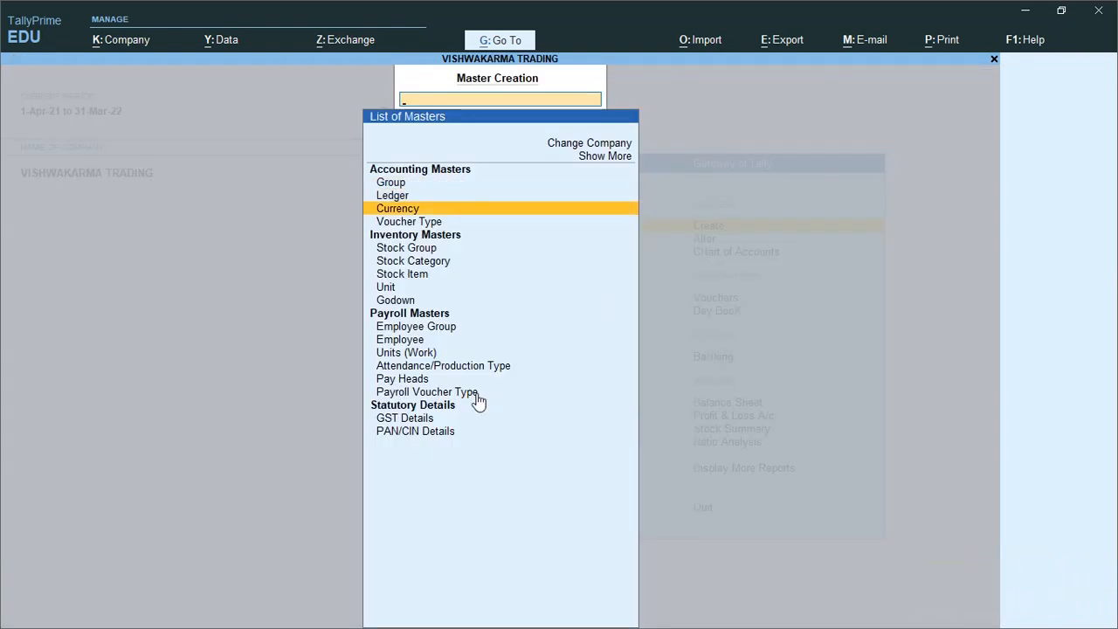
pyautogui.press('Down')
pyautogui.press('Down')
pyautogui.press('Down')
pyautogui.press('Down')
pyautogui.press('Down')
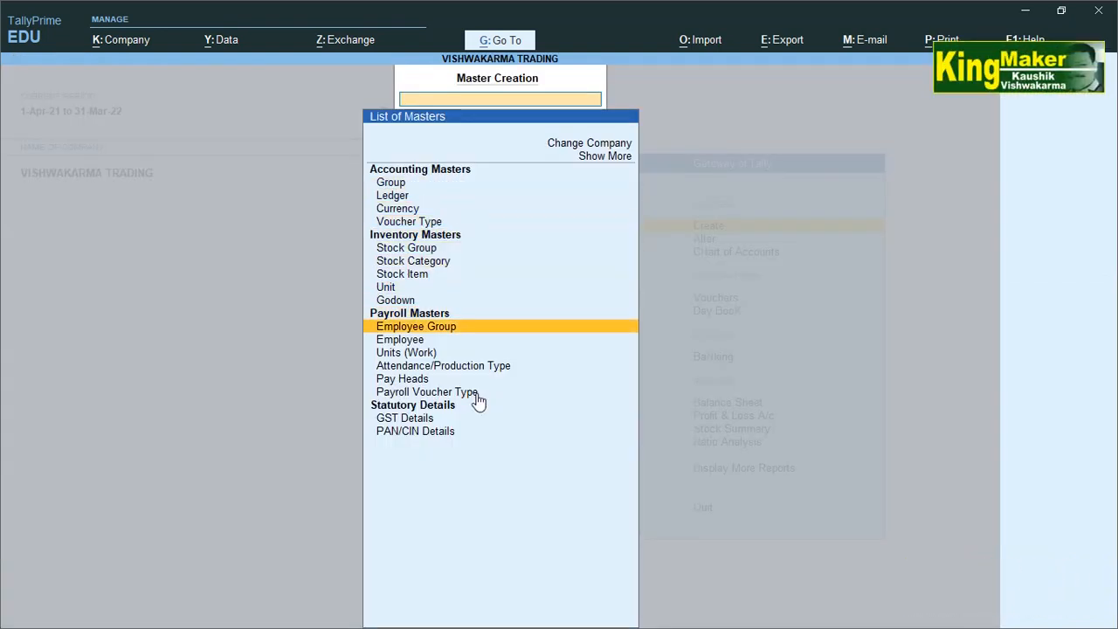
pyautogui.press('Return')
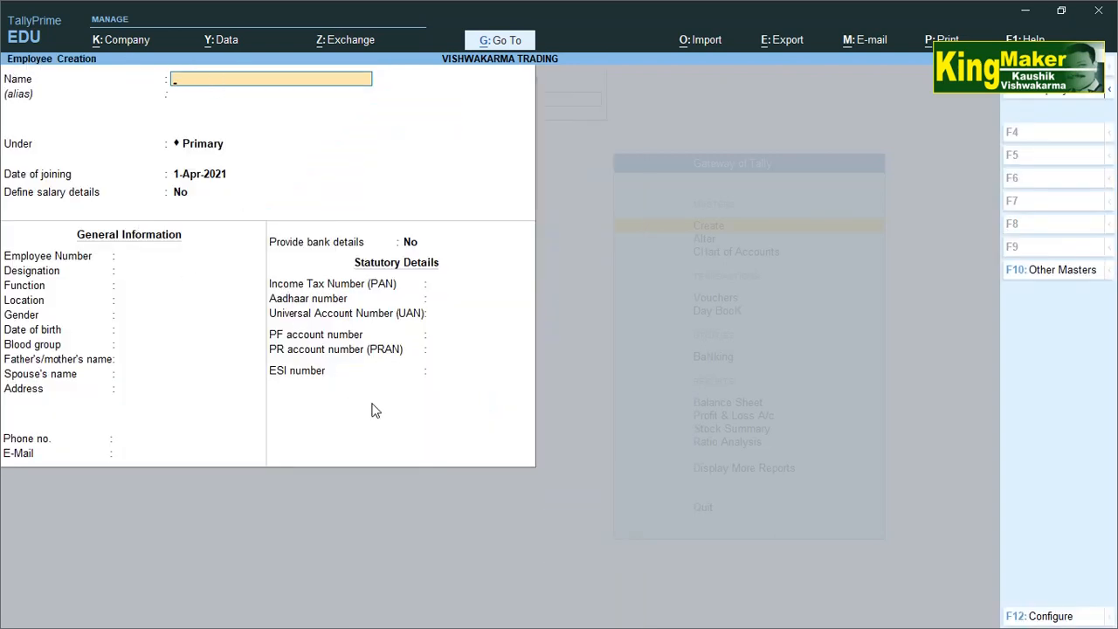
# Start employee A under ACCOUNT DEPARTMENT, keeping the joining date 1-Apr-2021 and enabling salary details.
pyautogui.write('A')
pyautogui.press('Return')
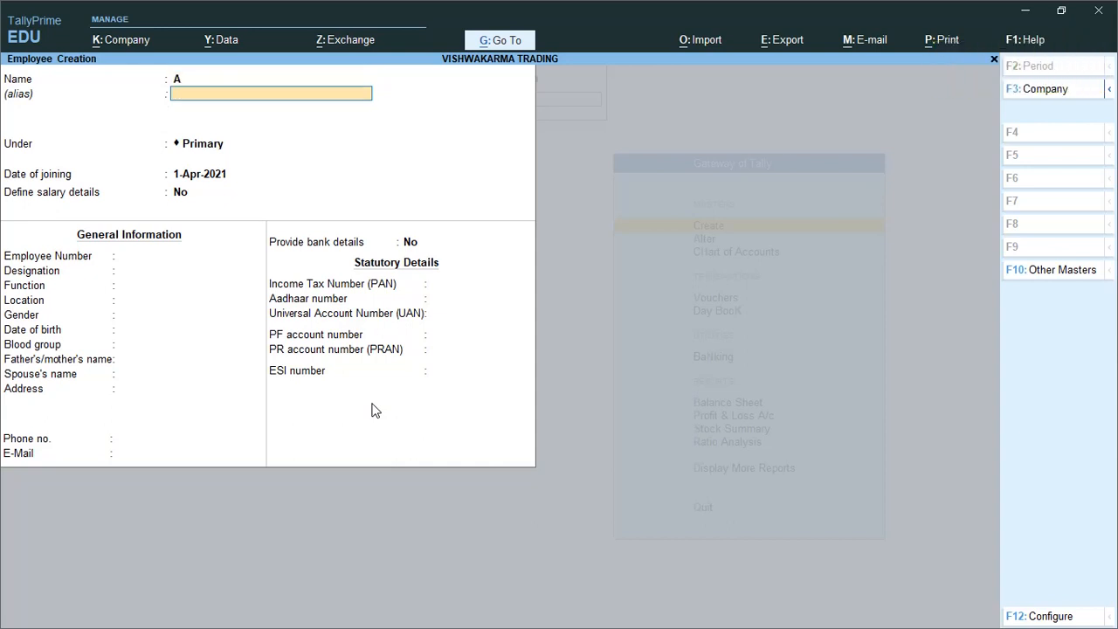
pyautogui.press('Return')
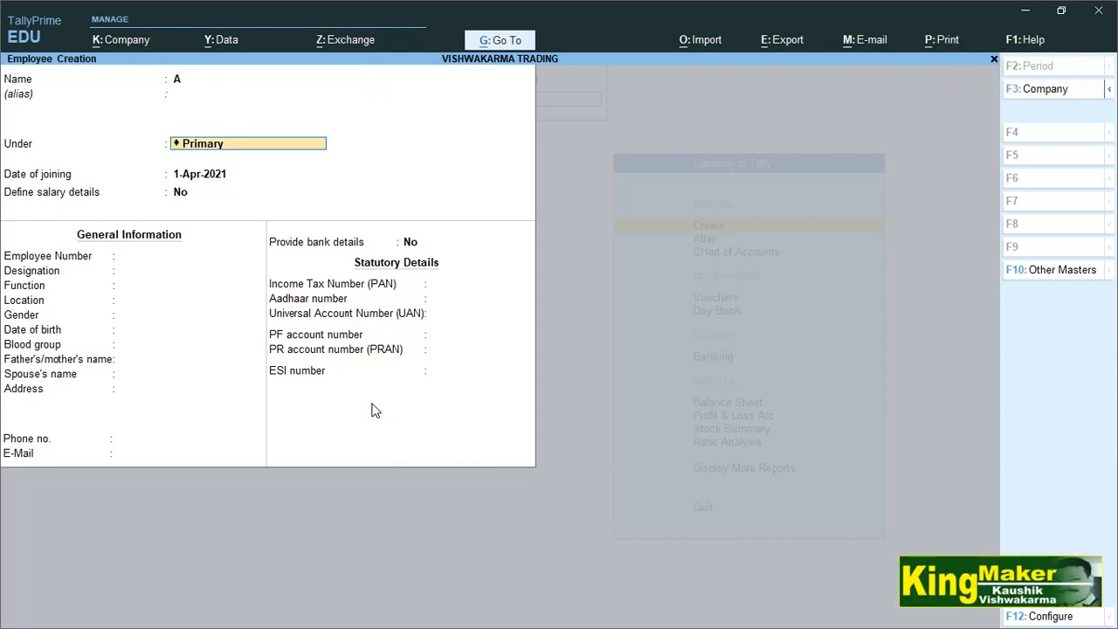
pyautogui.write('A')
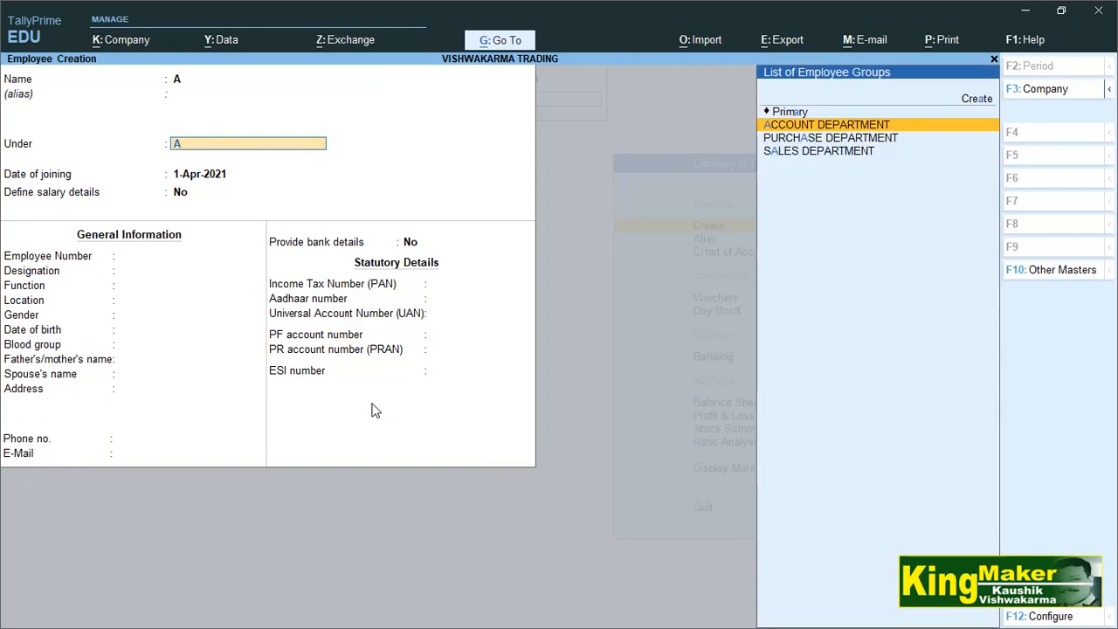
pyautogui.press('Down')
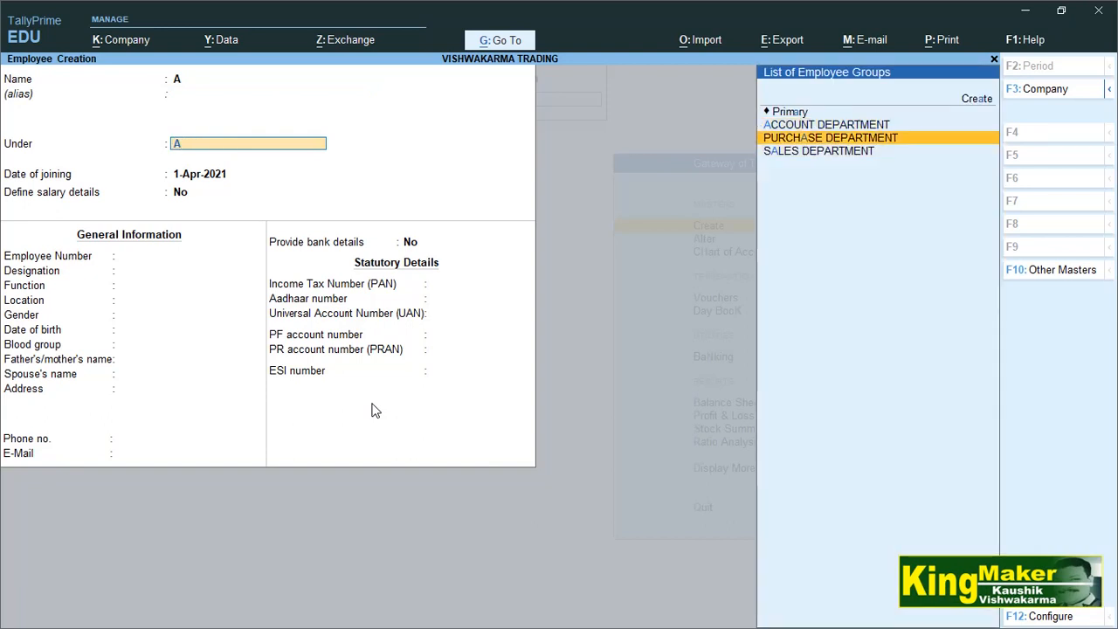
pyautogui.press('Up')
pyautogui.press('Return')
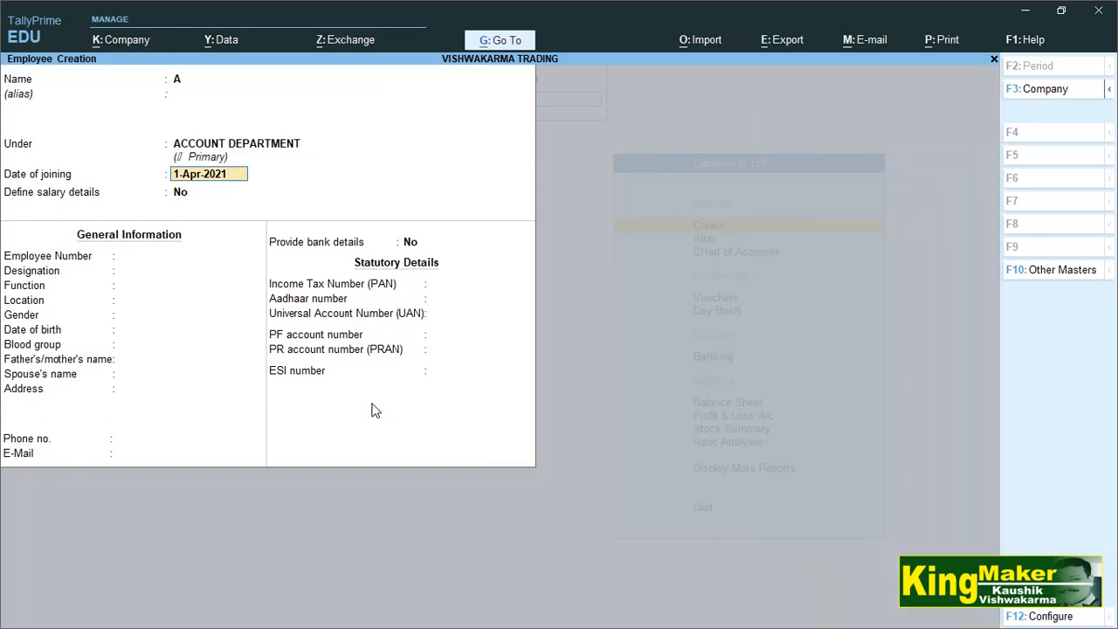
pyautogui.press('Return')
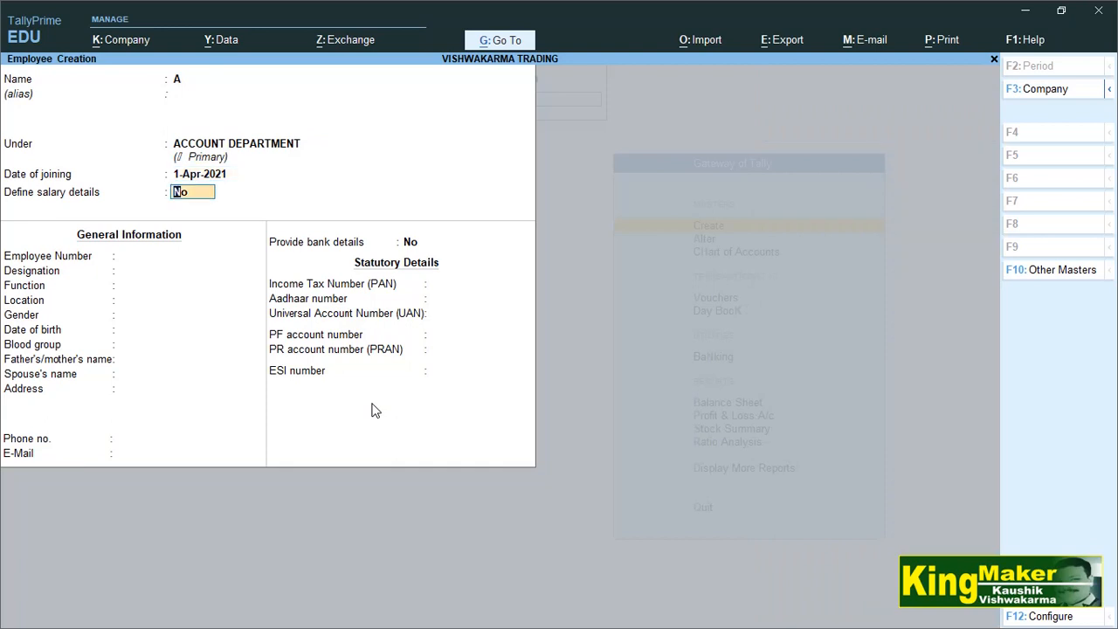
pyautogui.write('Y')
pyautogui.press('Return')
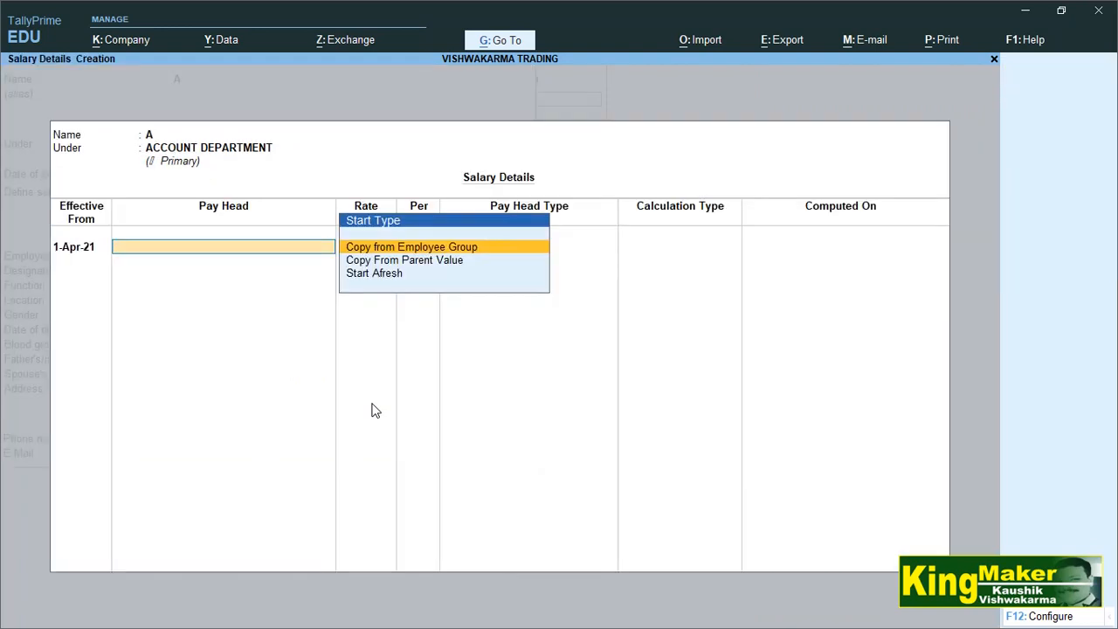
# Copy employee A's salary details from the parent value, effective 1-Apr-21.
pyautogui.press('Down')
pyautogui.press('Down')
pyautogui.press('Up')
pyautogui.press('Up')
pyautogui.press('Down')
pyautogui.press('Down')
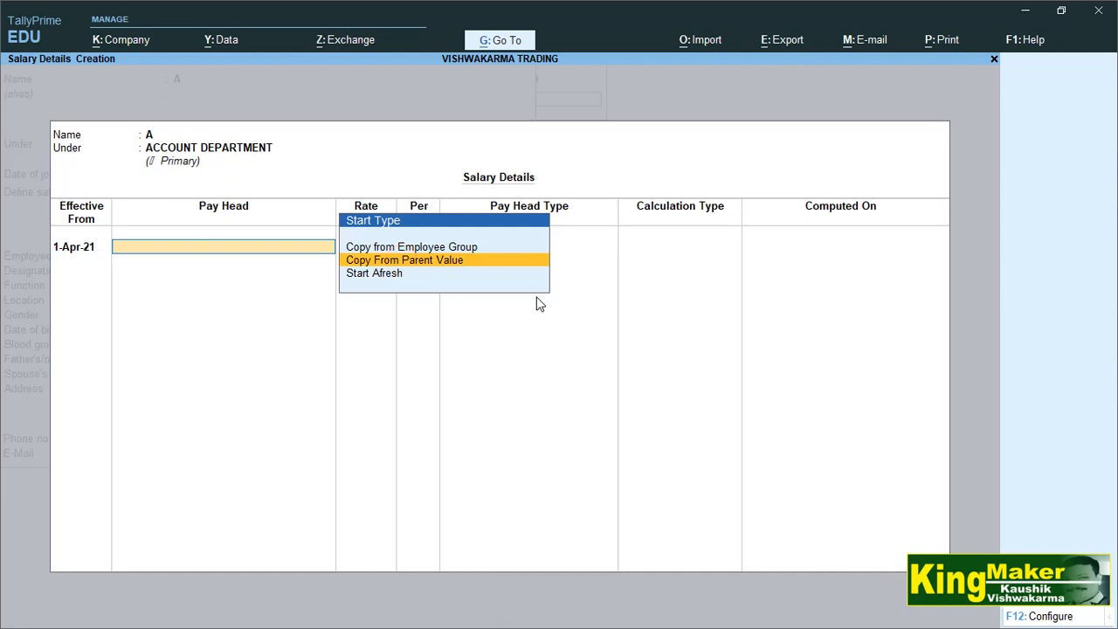
pyautogui.press('Return')
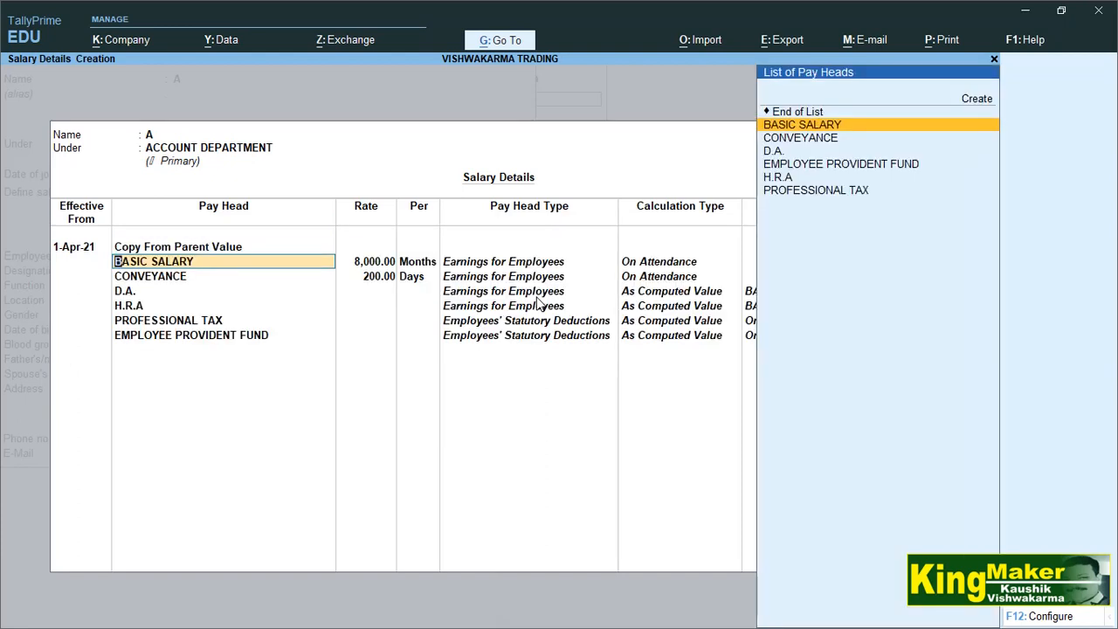
# Accept all pay heads copied for employee A without changing the rates and return to the employee form.
pyautogui.press('Return')
pyautogui.press('Return')
pyautogui.press('Return')
pyautogui.press('Return')
pyautogui.press('Return')
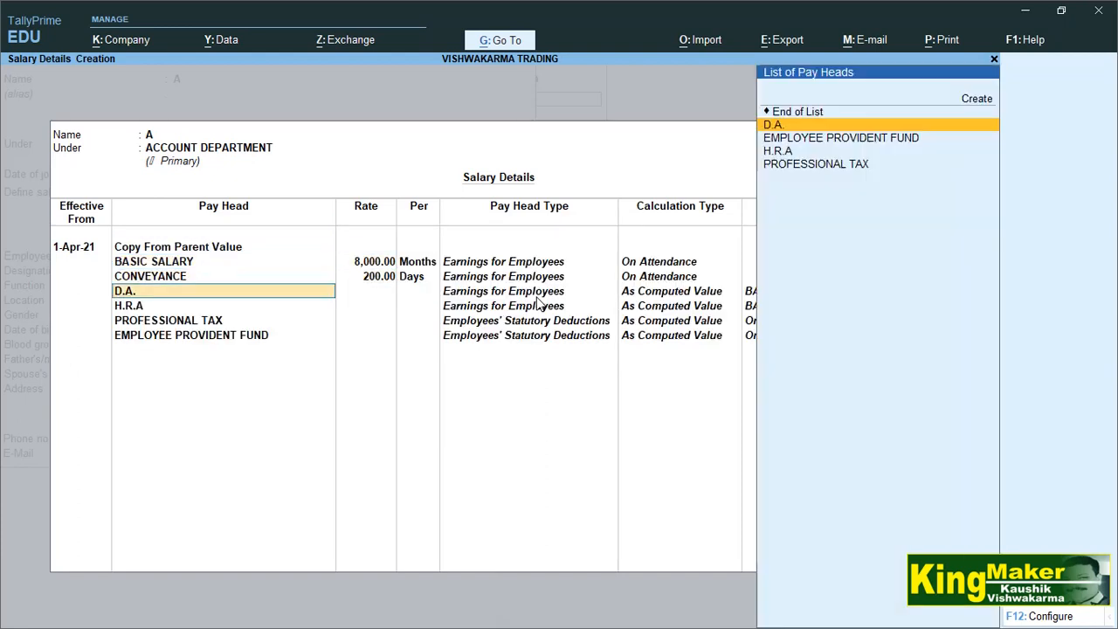
pyautogui.press('Return')
pyautogui.press('Return')
pyautogui.press('Return')
pyautogui.press('Return')
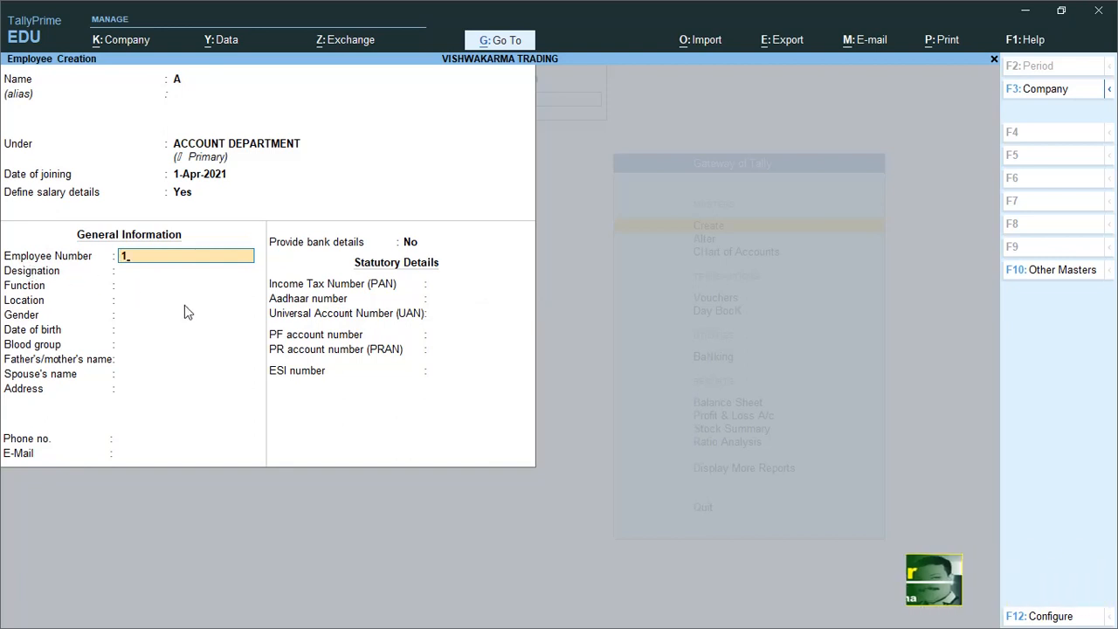
# Fill in the employee number, set the designation to MANAGER, keep gender and blood group Unknown, and leave the other general information blank.
pyautogui.press('Return')
pyautogui.write('MANAGER')
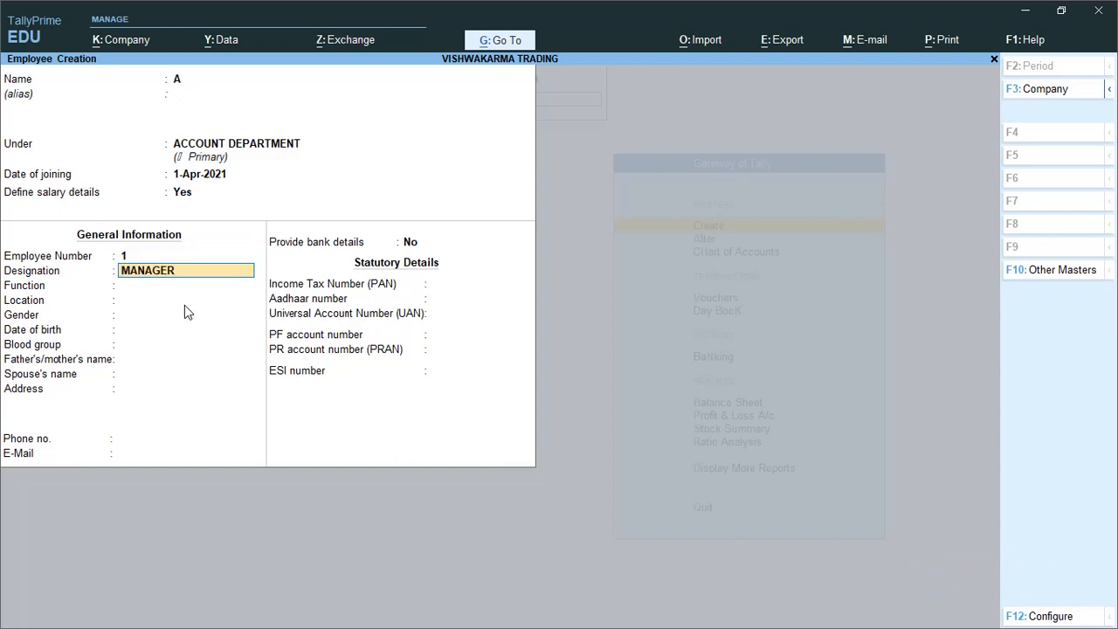
pyautogui.press('Return')
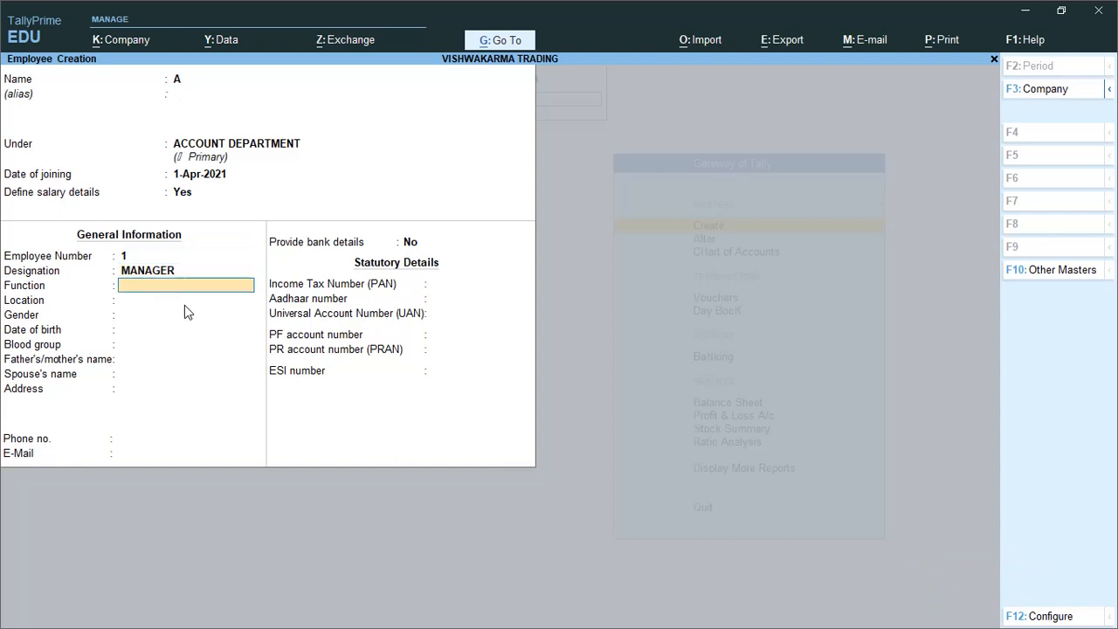
pyautogui.press('Return')
pyautogui.press('Return')
pyautogui.press('Return')
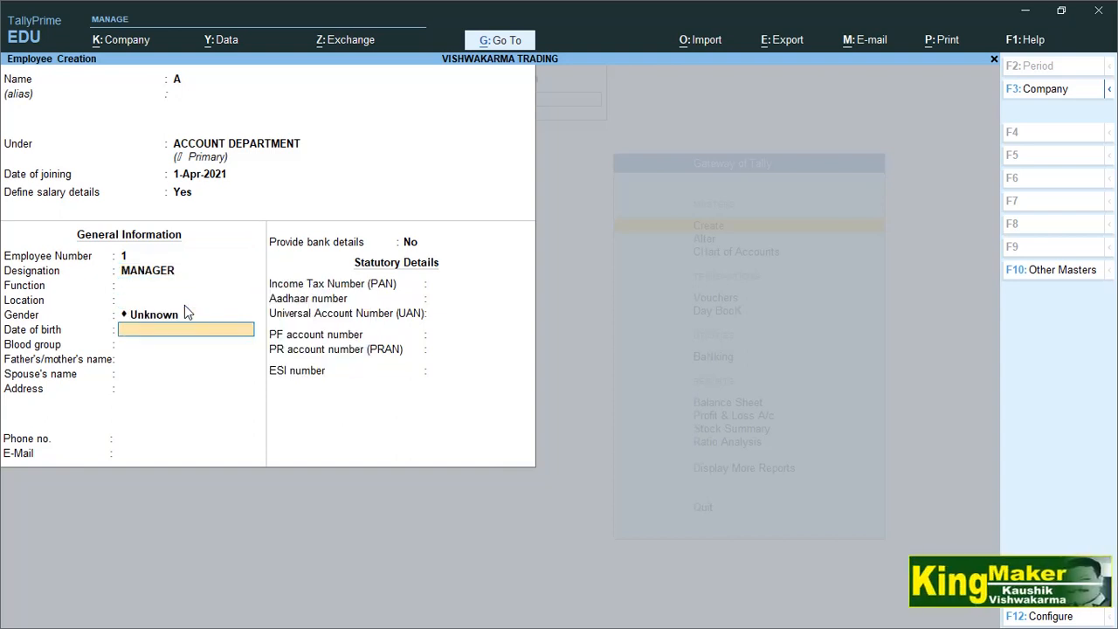
pyautogui.press('Return')
pyautogui.press('Return')
pyautogui.press('Return')
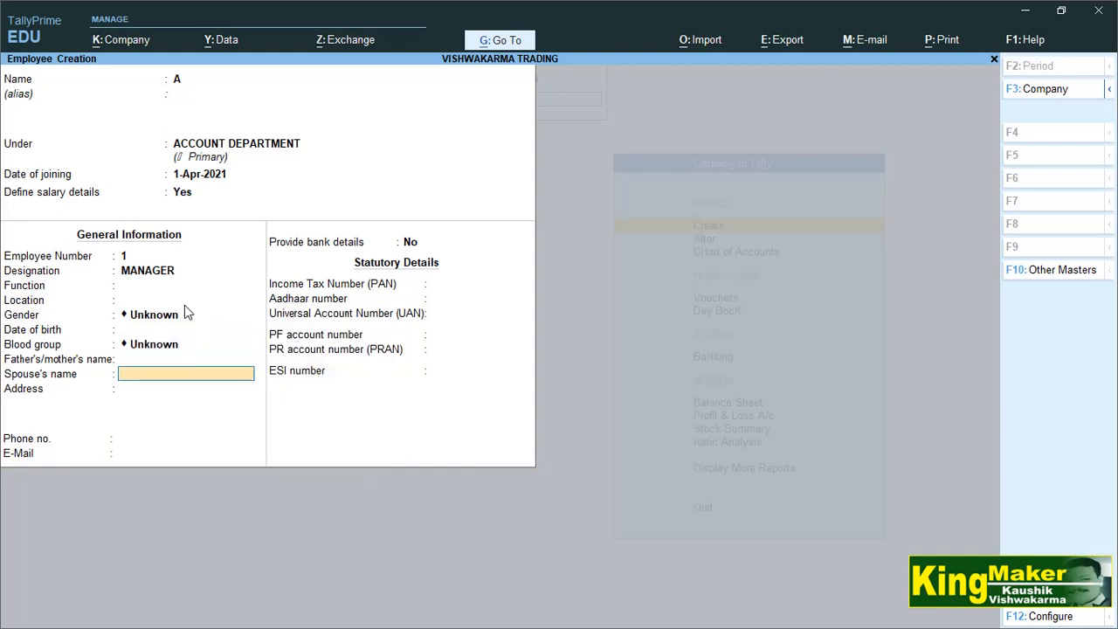
pyautogui.press('Return')
pyautogui.press('Return')
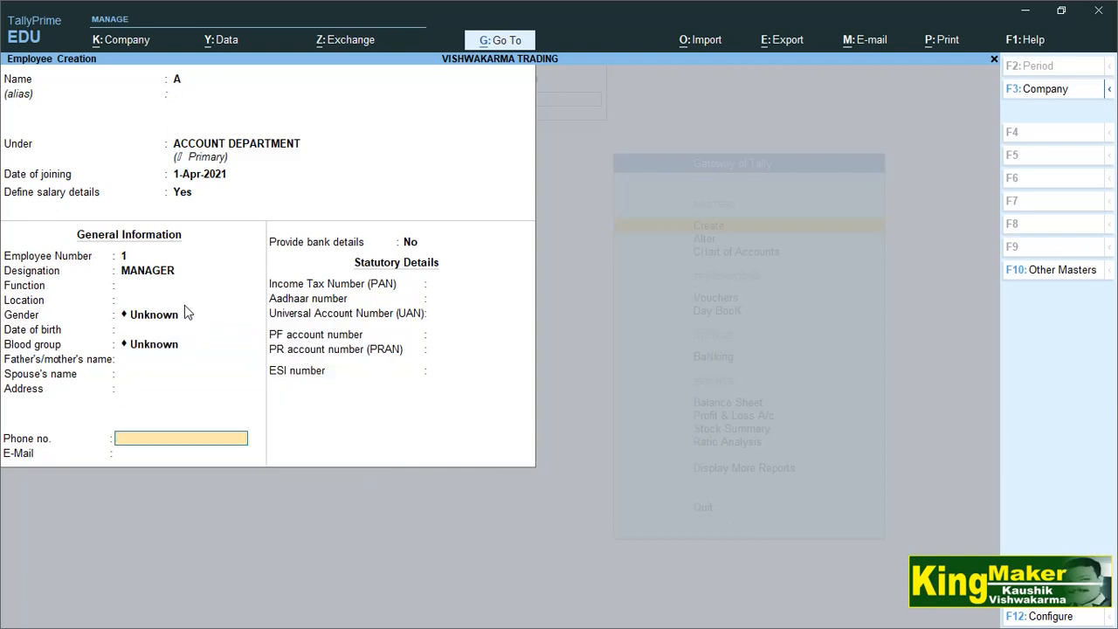
pyautogui.press('Return')
pyautogui.press('Return')
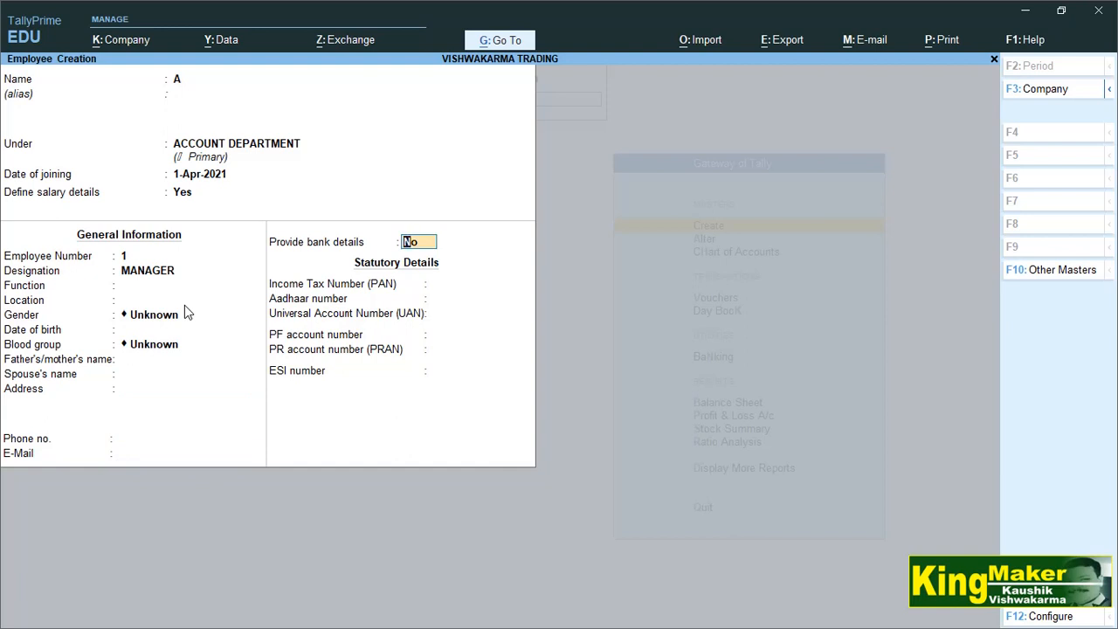
# Keep bank details set to No, leave the statutory details blank, and save employee A.
pyautogui.press('Return')
pyautogui.press('Return')
pyautogui.press('Return')
pyautogui.press('Return')
pyautogui.press('Return')
pyautogui.press('Return')
pyautogui.press('Return')
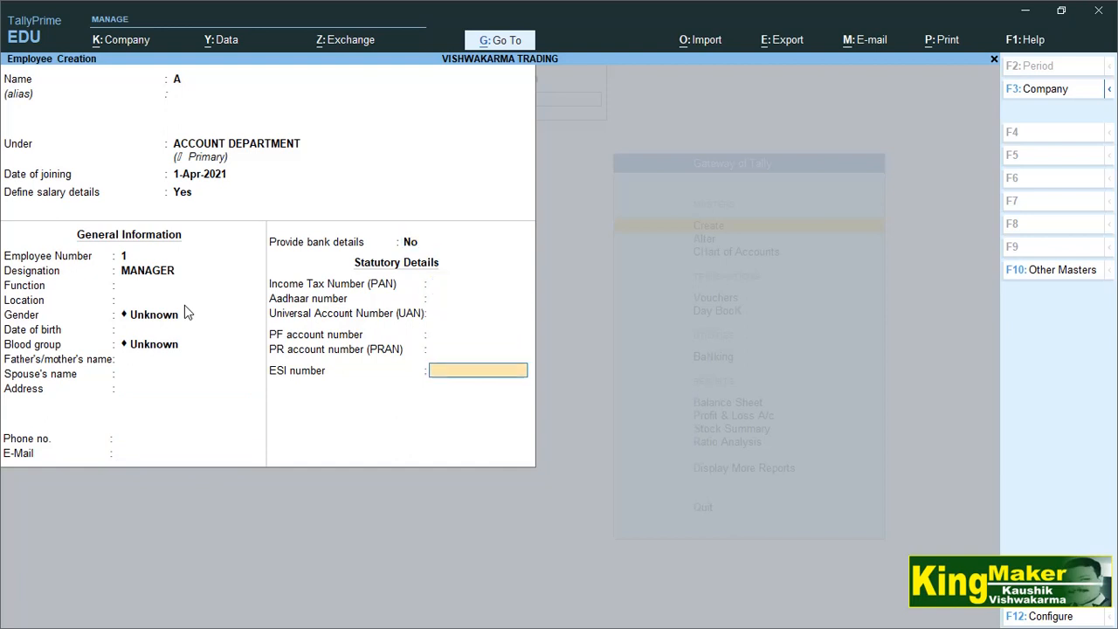
pyautogui.press('Return')
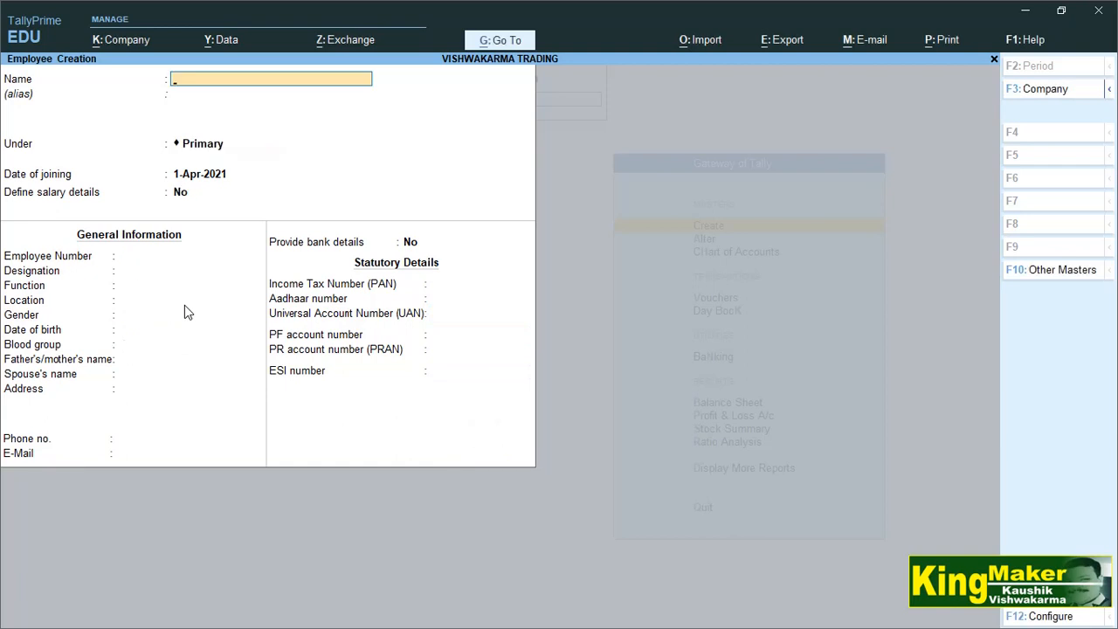
# Start employee B under PURCHASE DEPARTMENT, keeping the joining date 1-Apr-2021 and enabling salary details.
pyautogui.write('B')
pyautogui.press('Return')
pyautogui.press('Return')
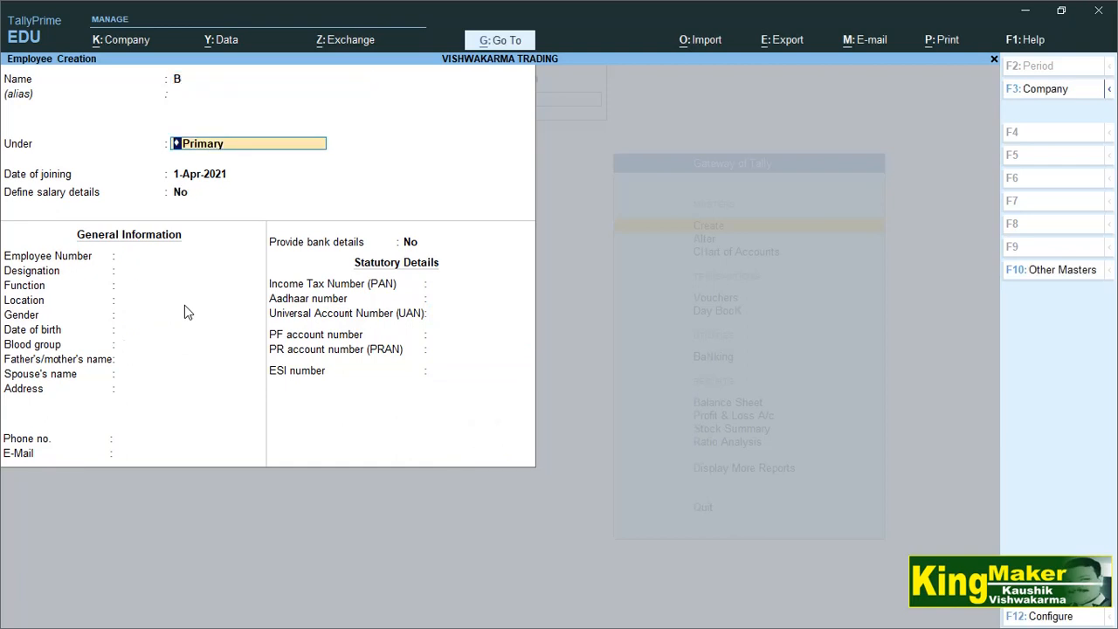
pyautogui.write('S')
pyautogui.press('Up')
pyautogui.press('Return')
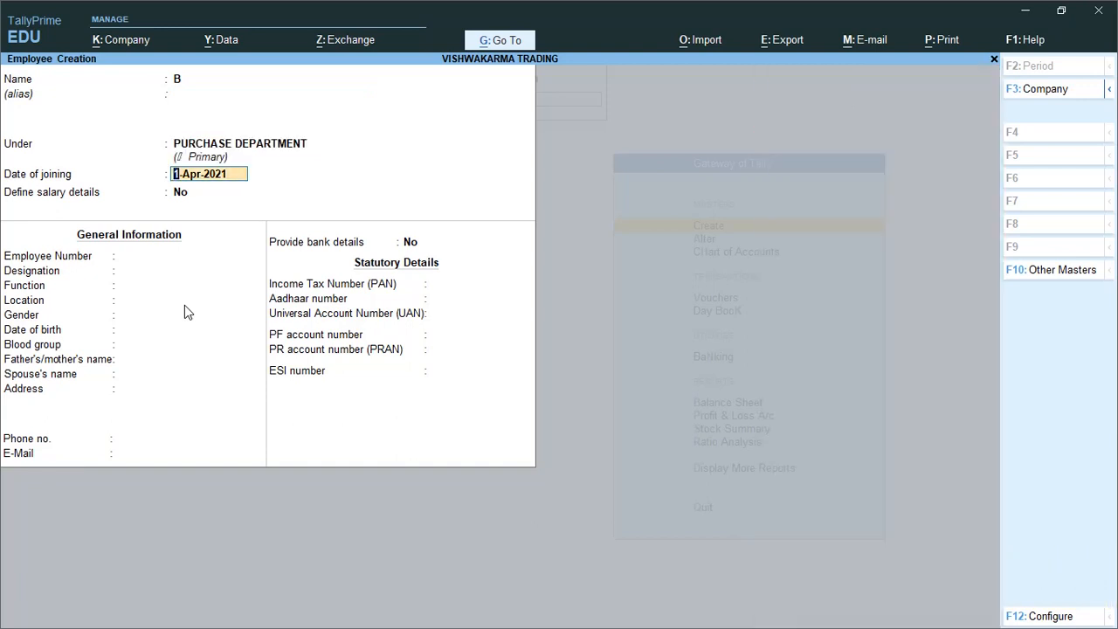
pyautogui.press('Return')
pyautogui.write('y')
pyautogui.press('Return')
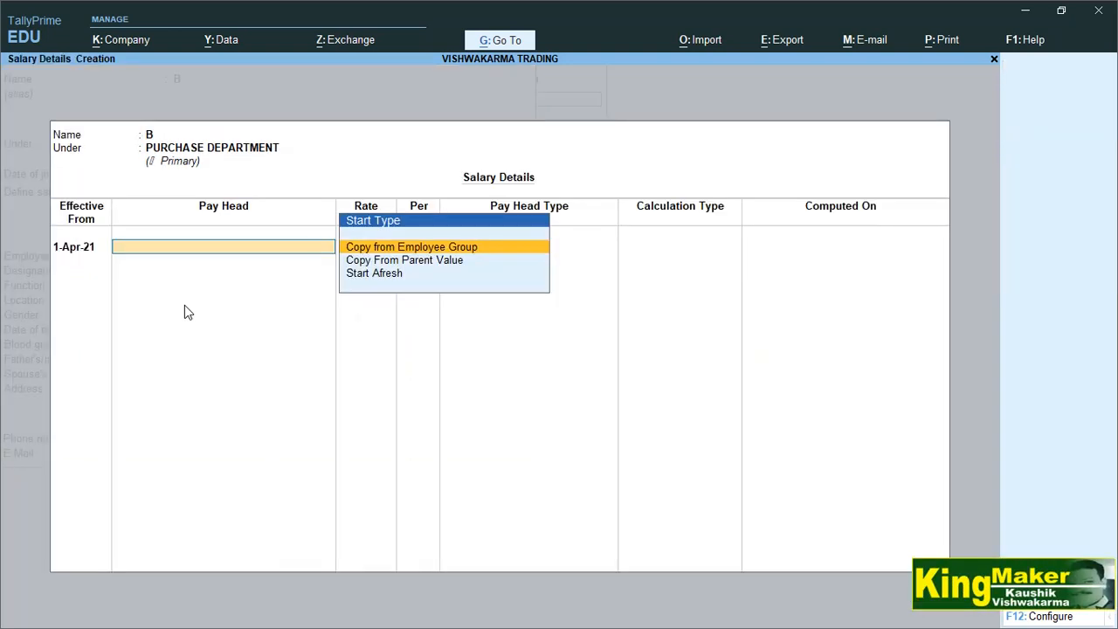
# Copy employee B's salary details from the parent value, effective 1-Apr-21, and accept all pay heads without changing the rates.
pyautogui.press('Down')
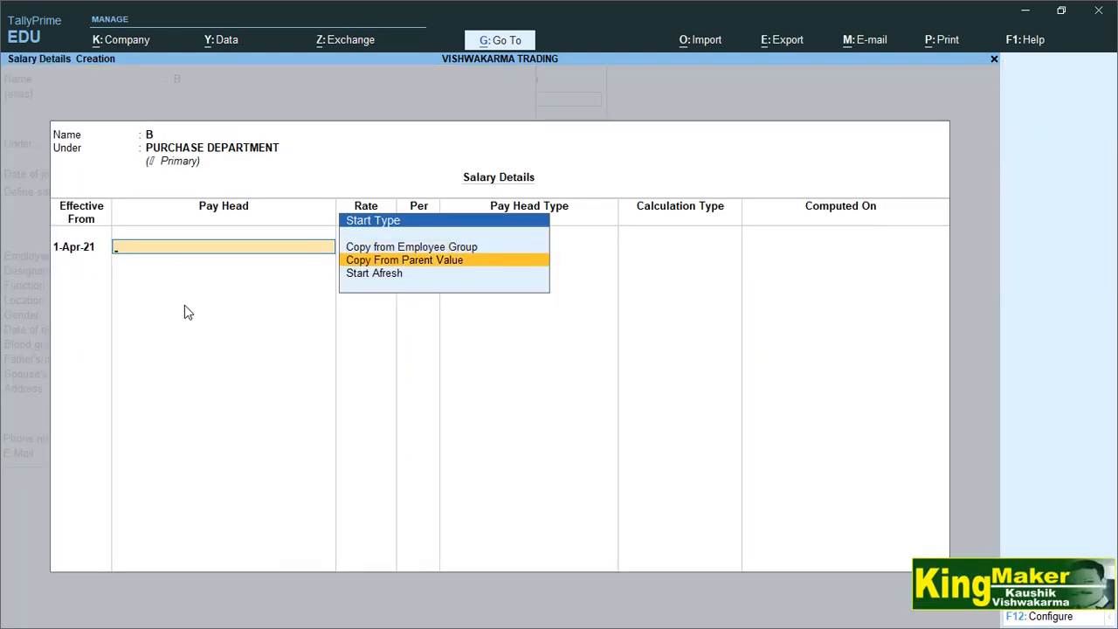
pyautogui.press('Return')
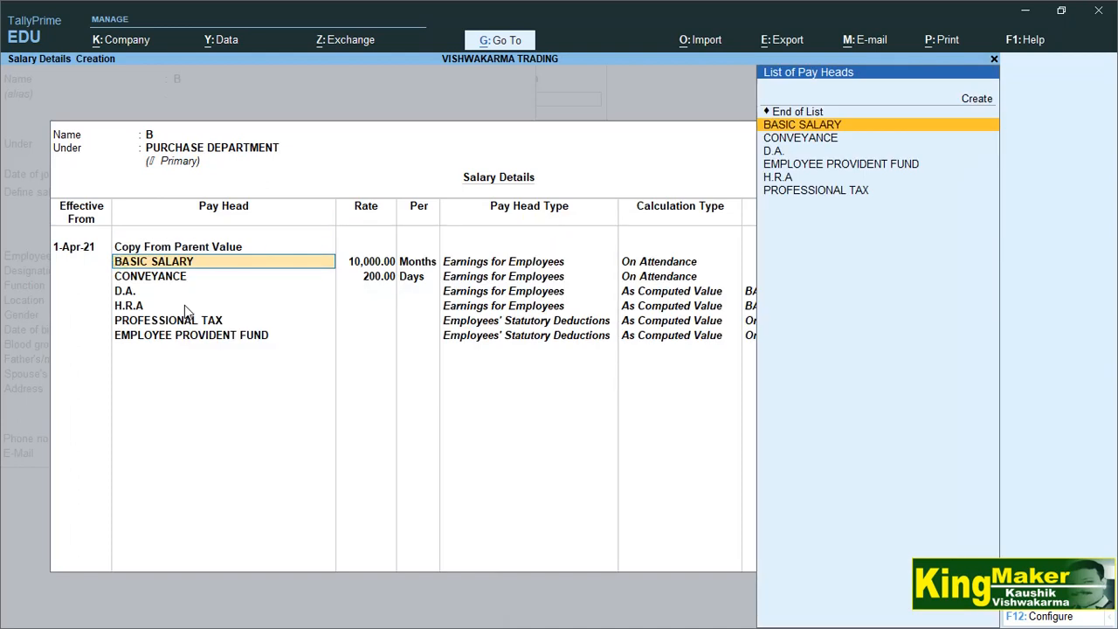
pyautogui.press('Return')
pyautogui.press('Return')
pyautogui.press('Return')
pyautogui.press('Return')
pyautogui.press('Return')
pyautogui.press('Return')
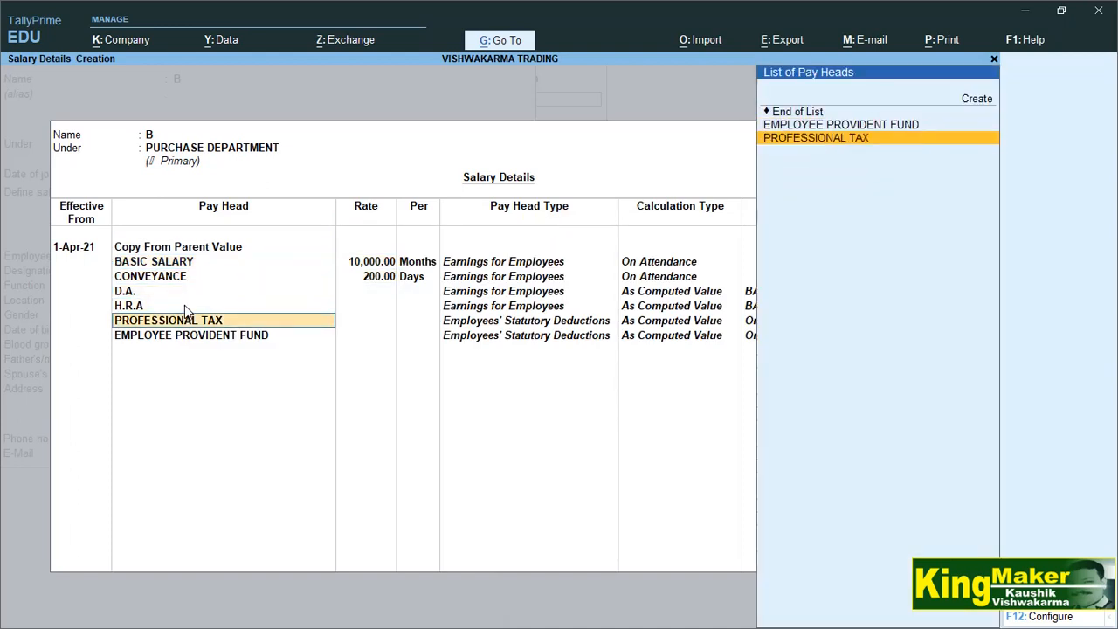
pyautogui.press('Up')
pyautogui.press('Up')
pyautogui.press('Up')
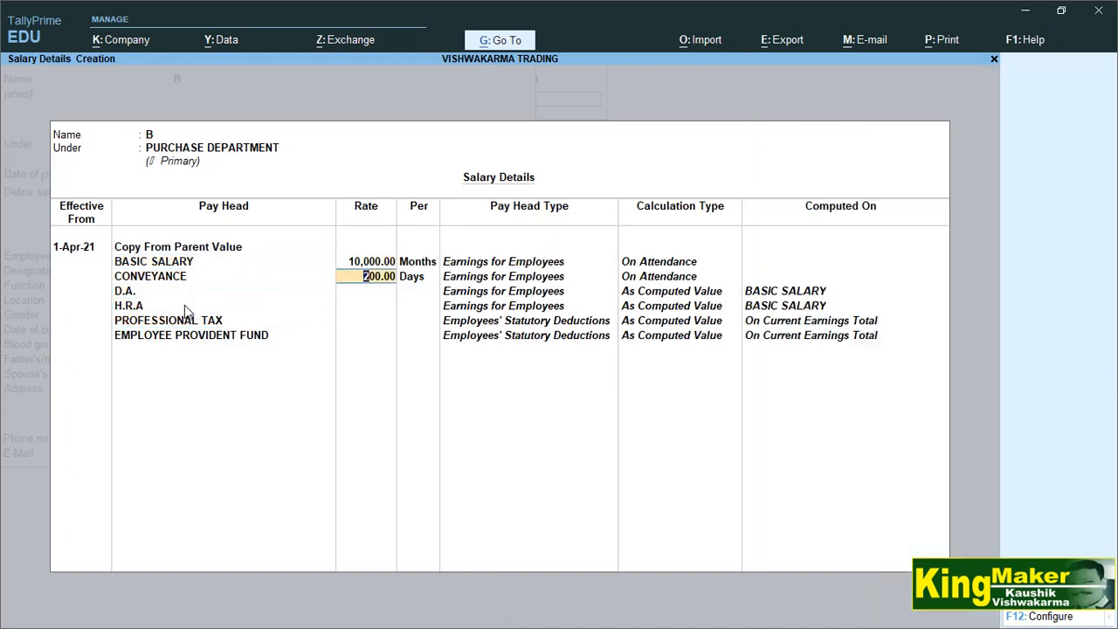
pyautogui.press('Return')
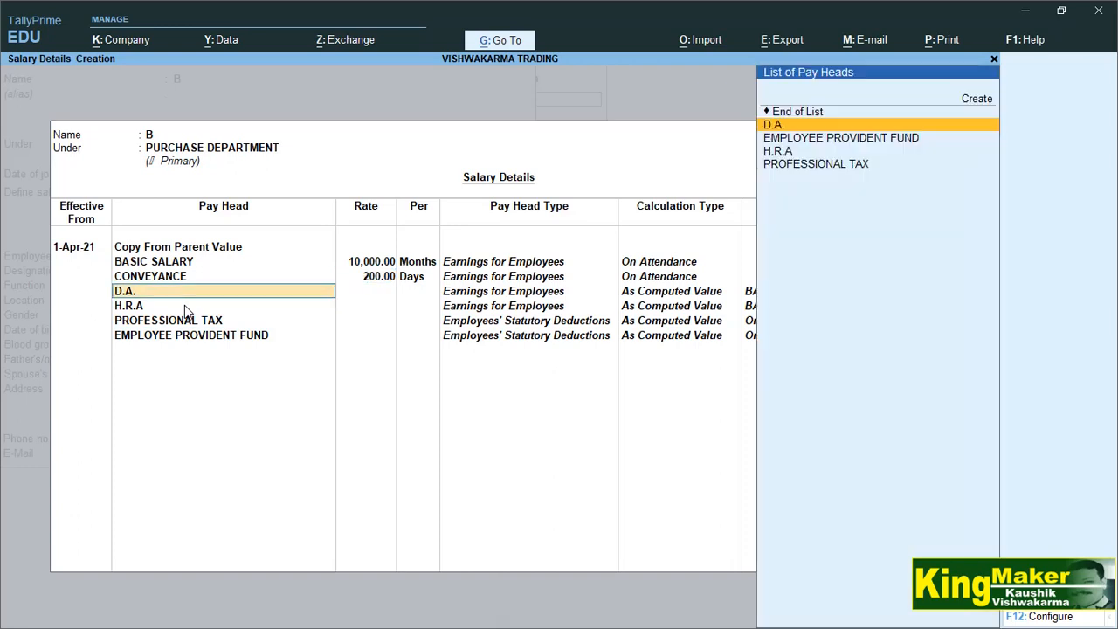
pyautogui.press('Return')
pyautogui.press('Return')
pyautogui.press('Return')
pyautogui.press('Return')
pyautogui.press('Return')
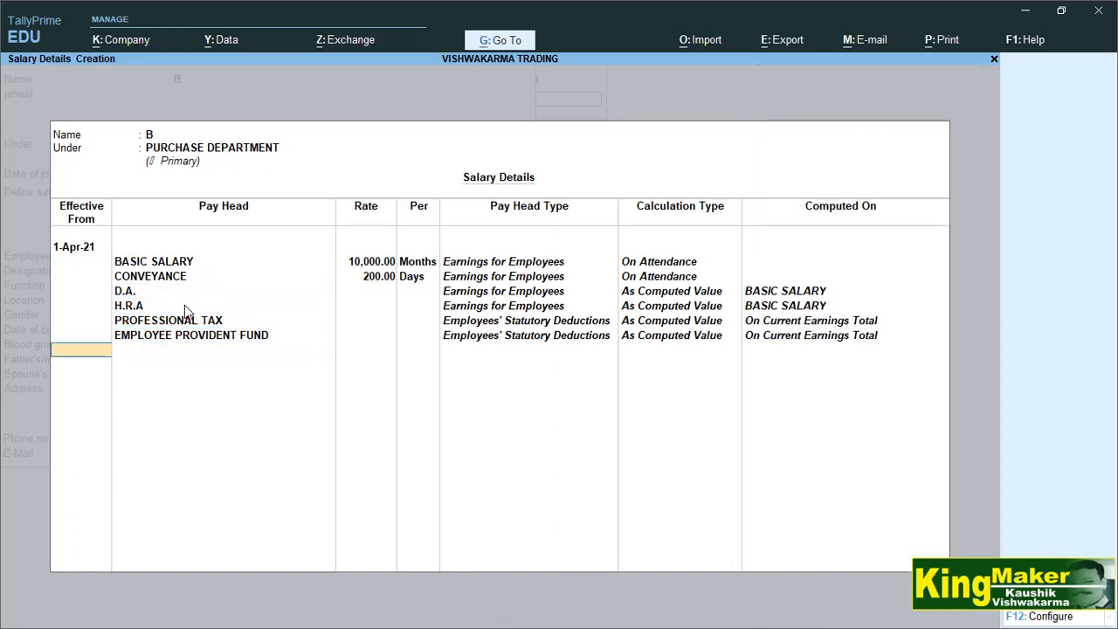
pyautogui.press('Return')
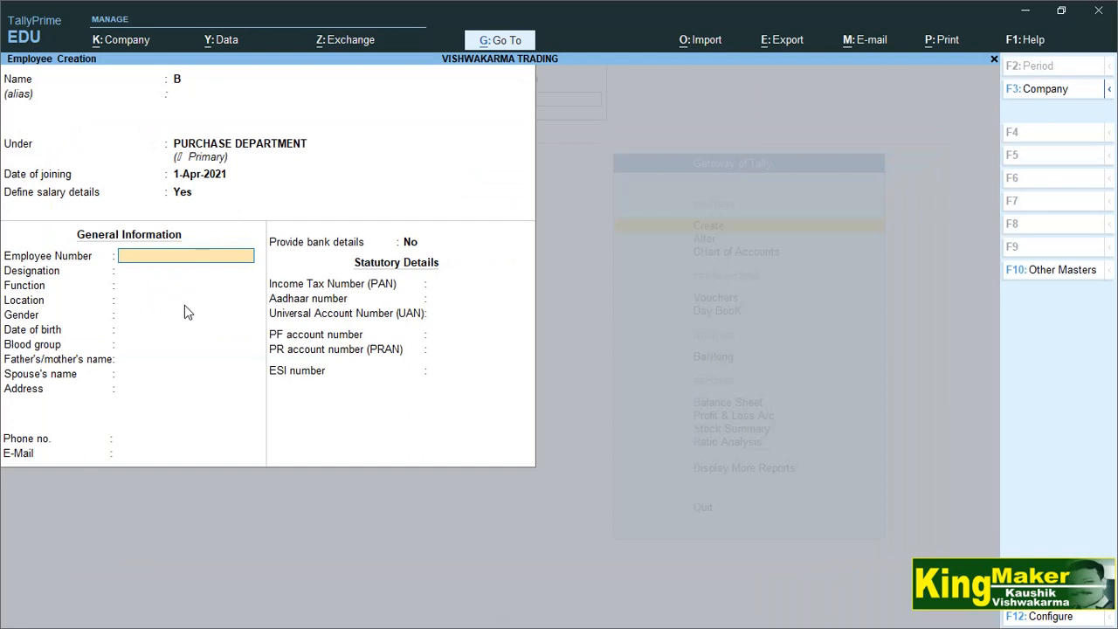
# Fill in employee B's number, set the designation to SUPERVISOR, keep gender and blood group Unknown, and leave the other general information blank.
pyautogui.write('2')
pyautogui.press('Return')
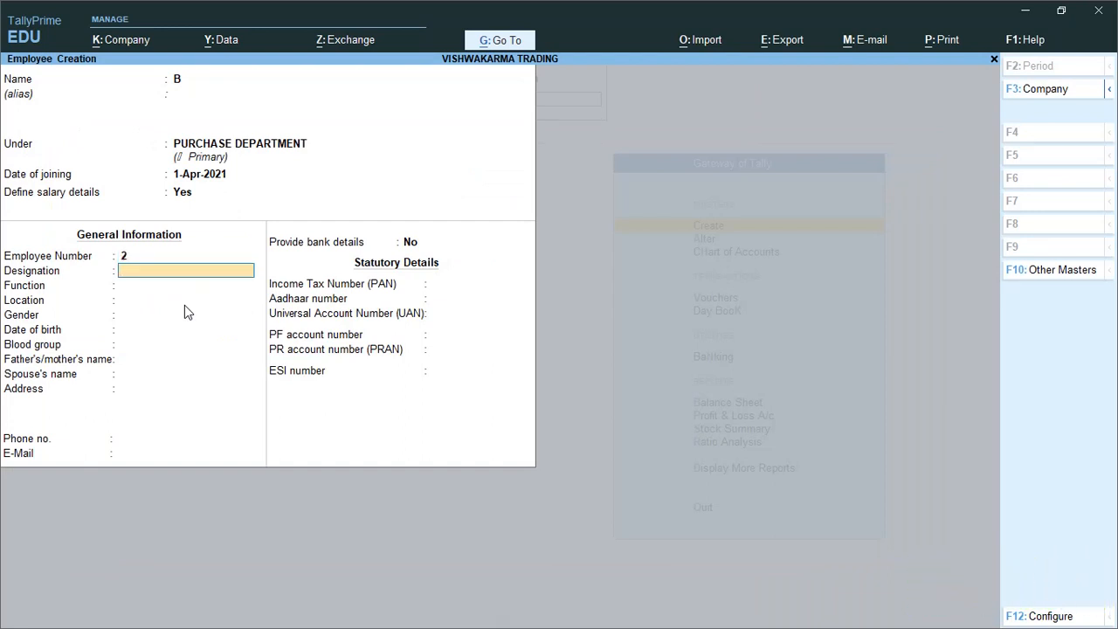
pyautogui.write('SUPERVISOR')
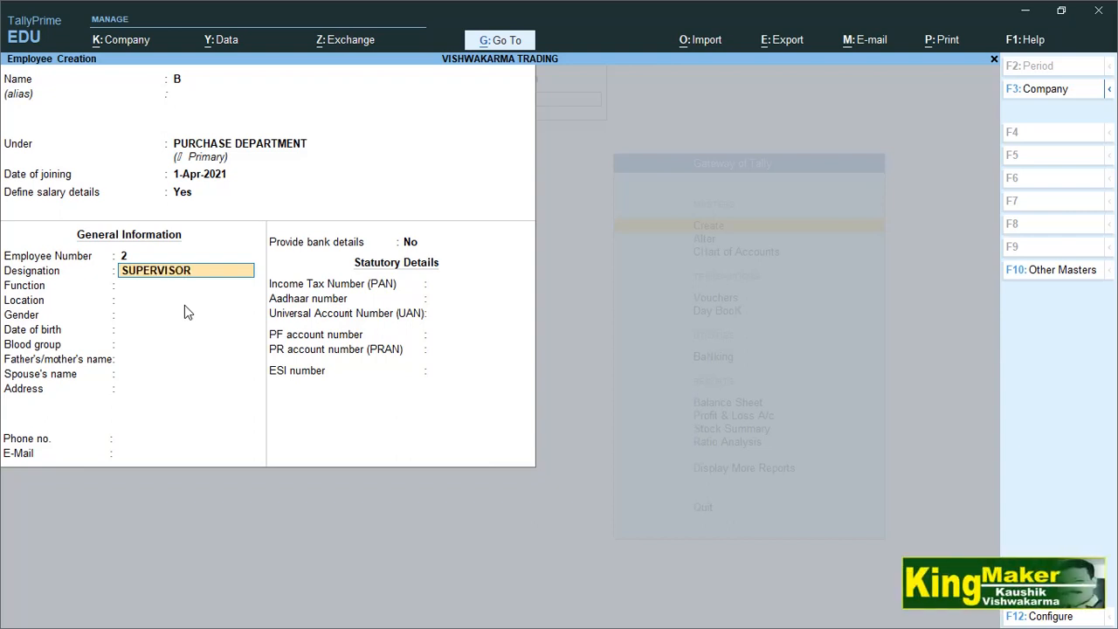
pyautogui.press('Return')
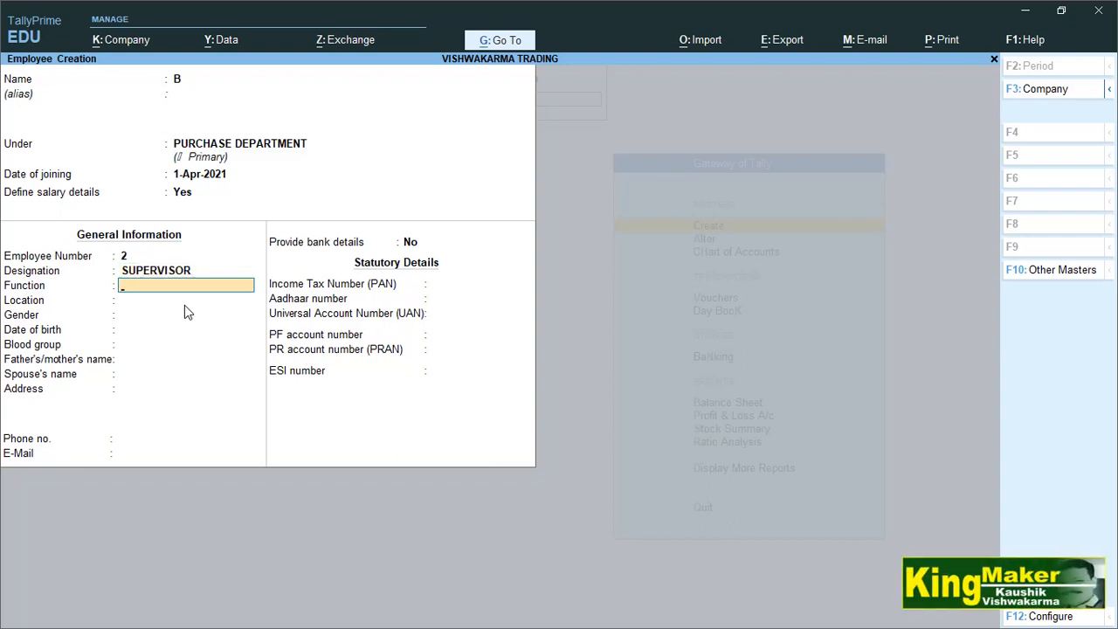
pyautogui.press('Return')
pyautogui.press('Return')
pyautogui.press('Return')
pyautogui.press('Return')
pyautogui.press('Return')
pyautogui.press('Return')
pyautogui.press('Return')
pyautogui.press('Return')
pyautogui.press('Return')
pyautogui.press('Return')
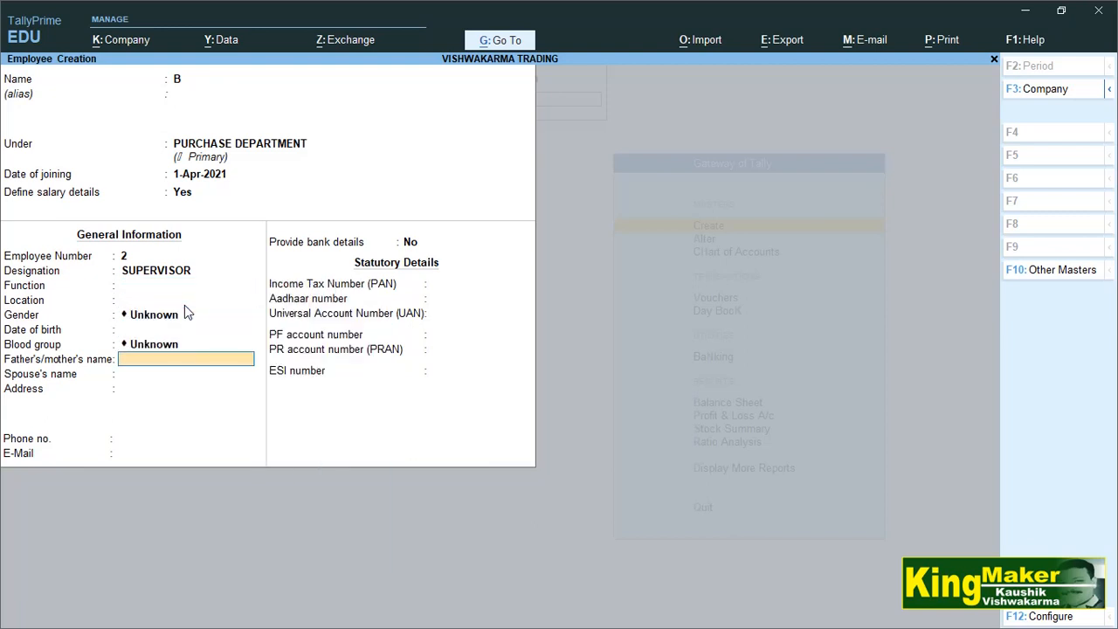
pyautogui.press('Return')
pyautogui.press('Return')
pyautogui.press('Return')
pyautogui.press('Return')
# Keep bank details set to No, leave the statutory details blank, and save employee B.
pyautogui.press('Return')
pyautogui.press('Return')
pyautogui.press('Return')
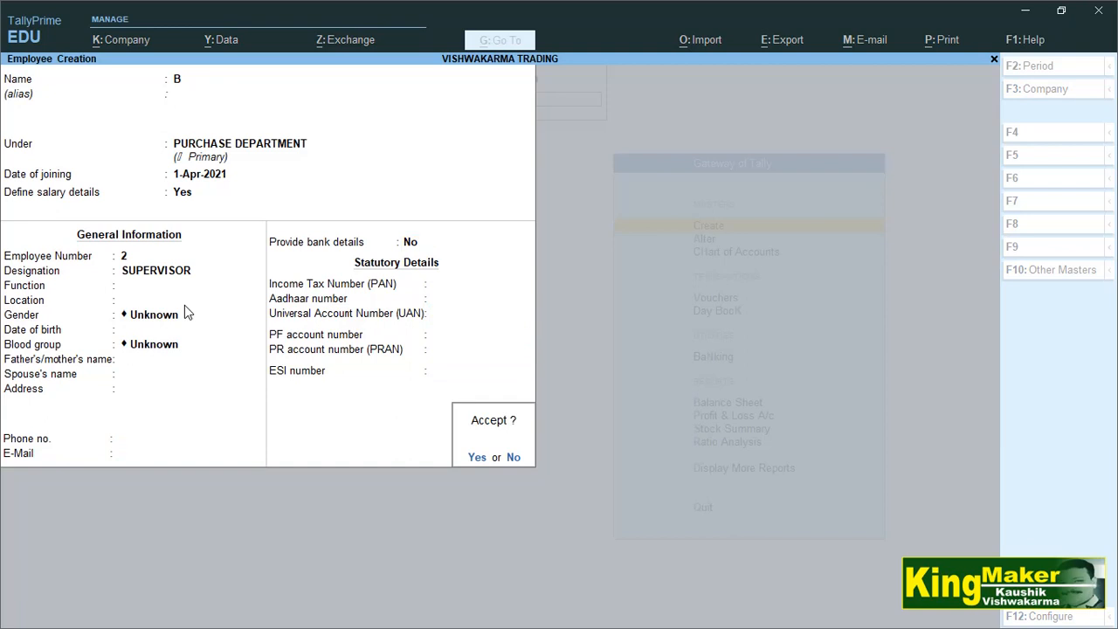
pyautogui.press('Return')
# Start employee C under SALES DEPARTMENT, keeping the joining date 1-Apr-2021 and enabling salary details.
pyautogui.write('C')
pyautogui.press('Return')
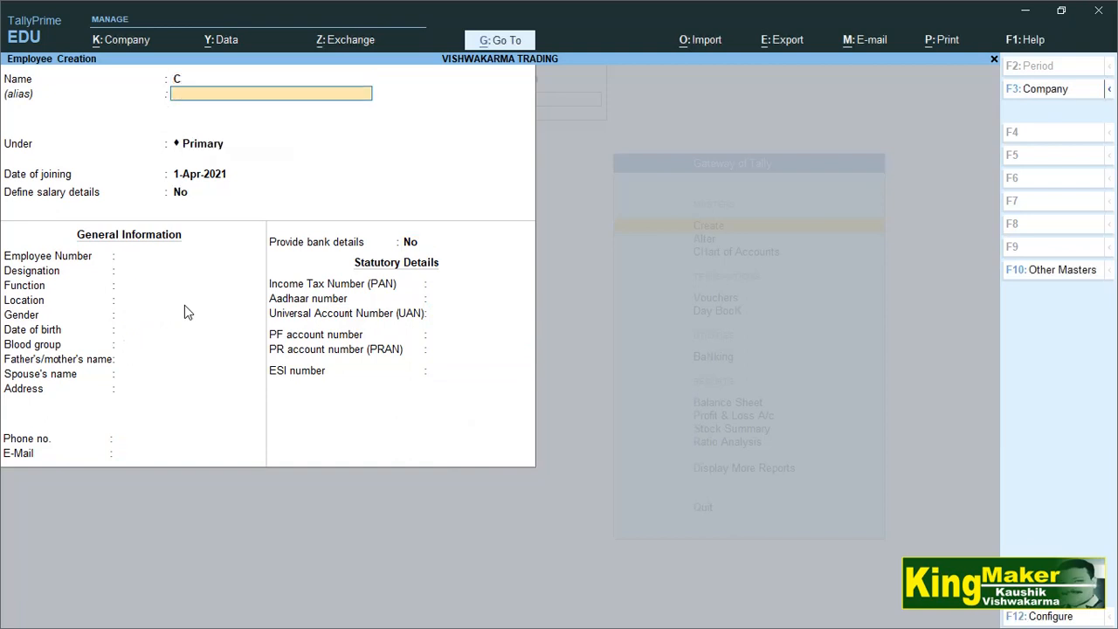
pyautogui.press('Return')
pyautogui.write('S')
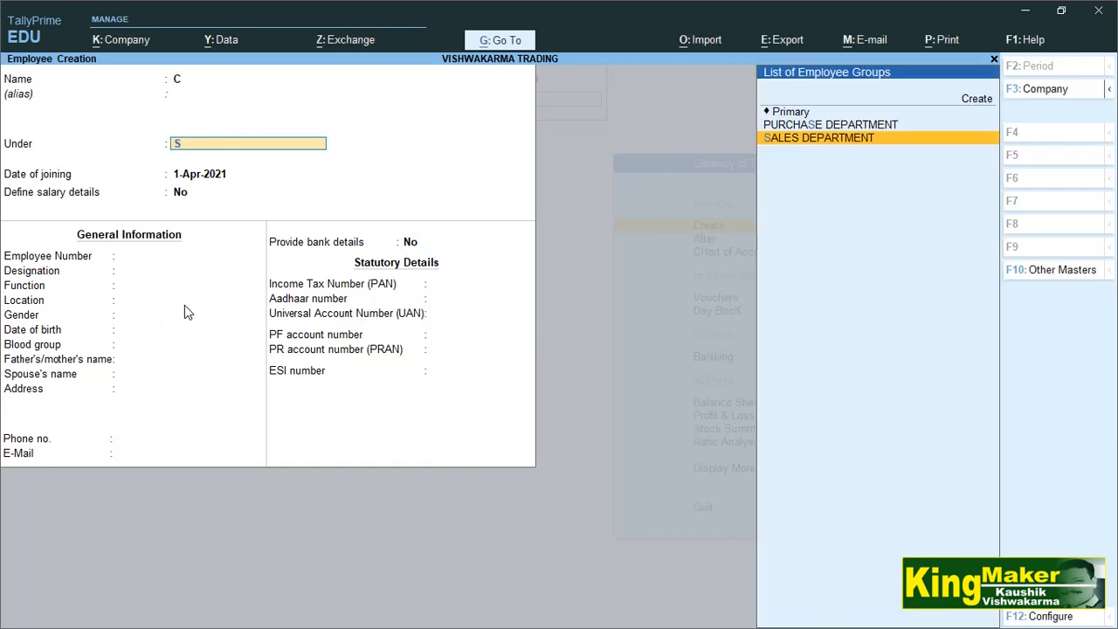
pyautogui.press('Return')
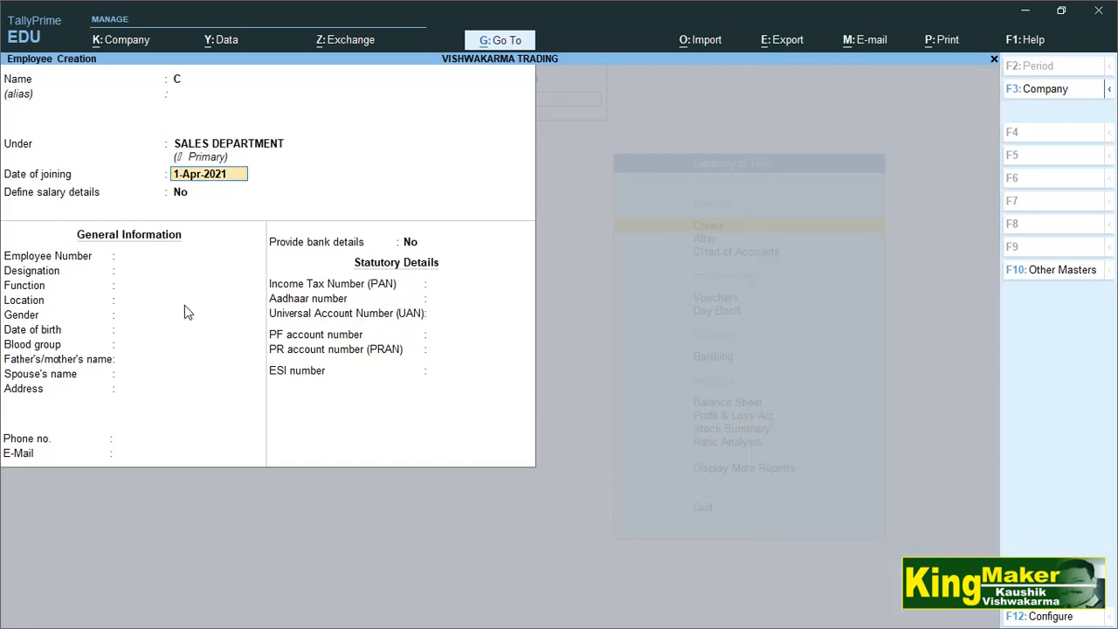
pyautogui.press('Return')
pyautogui.write('y')
pyautogui.press('Return')
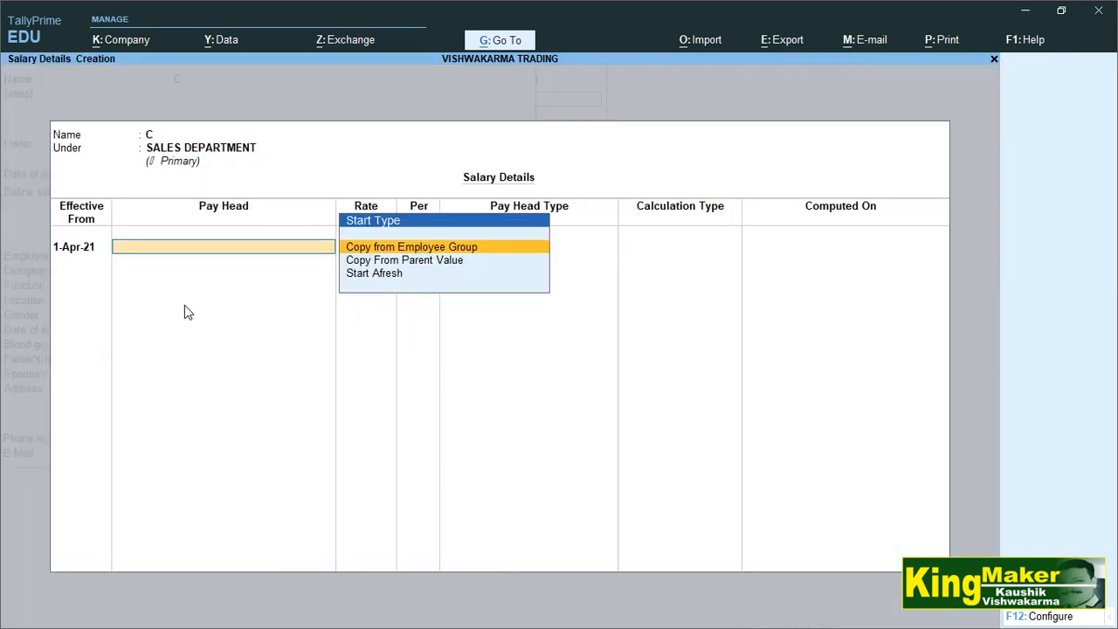
# Copy employee C's salary details from the parent value and accept all pay heads with their rates as copied.
pyautogui.press('Down')
pyautogui.press('Return')
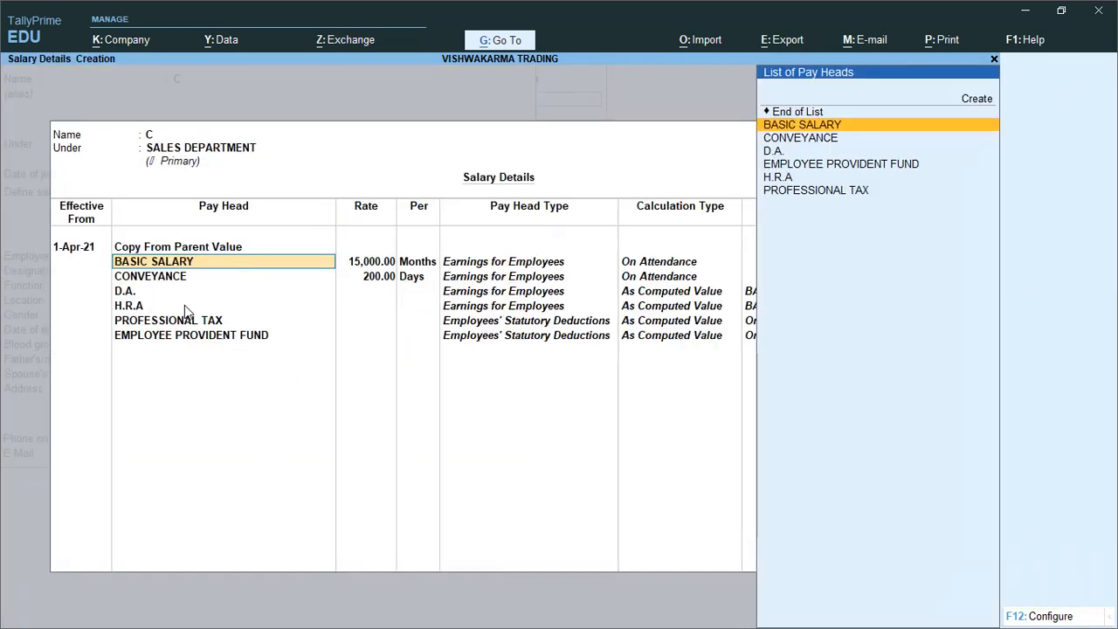
pyautogui.press('Return')
pyautogui.press('Return')
pyautogui.press('Return')
pyautogui.press('Return')
pyautogui.press('Return')
pyautogui.press('Return')
pyautogui.press('Return')
pyautogui.press('Return')
pyautogui.press('Return')
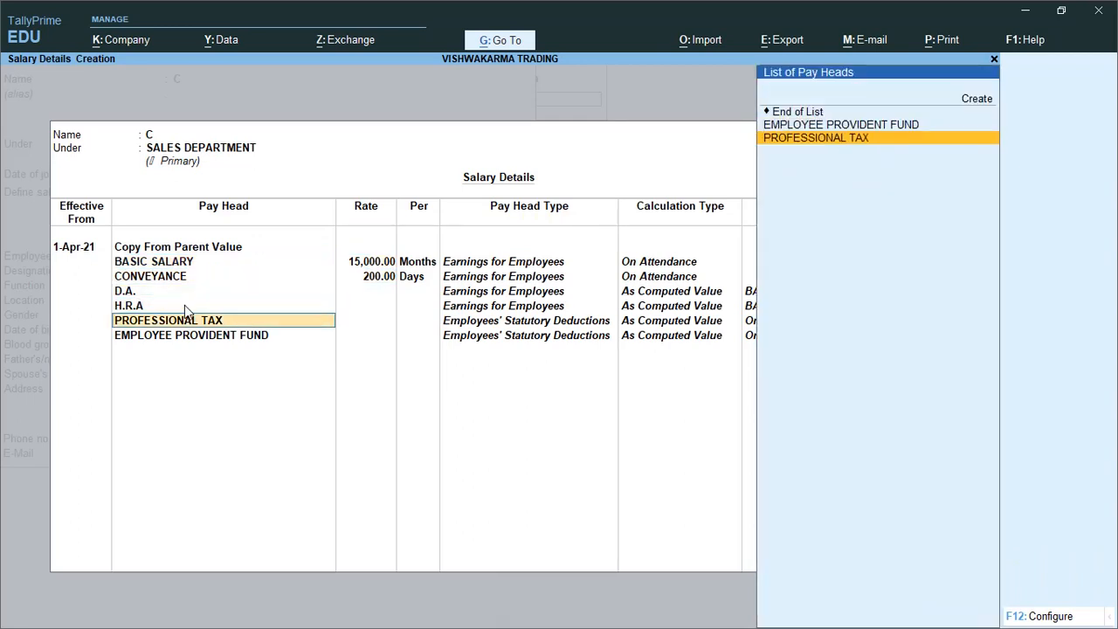
pyautogui.press('Return')
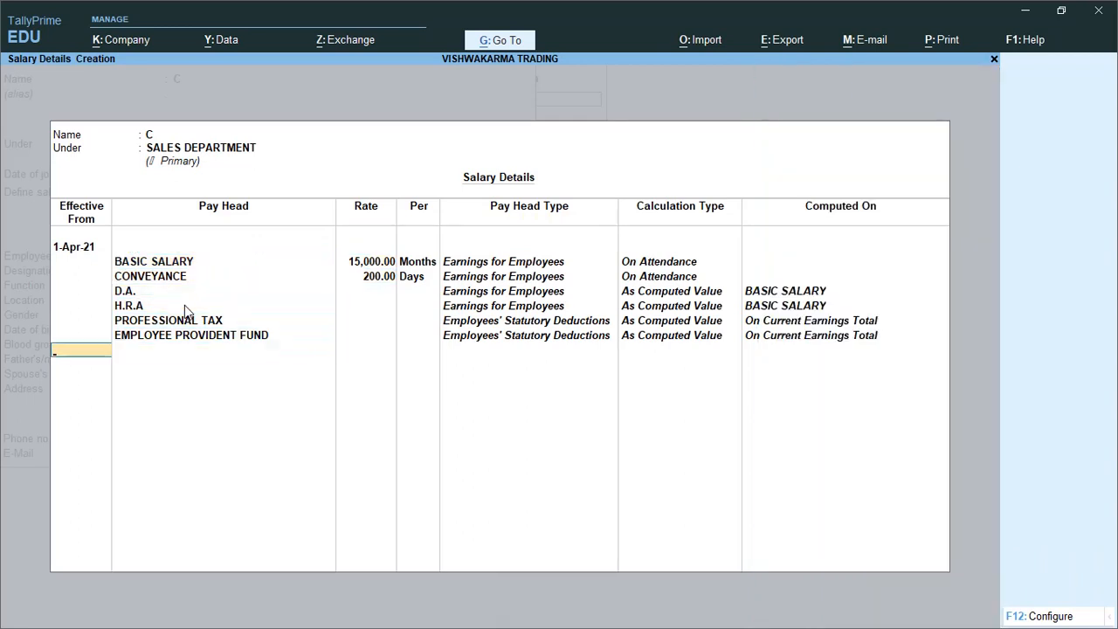
pyautogui.press('Return')
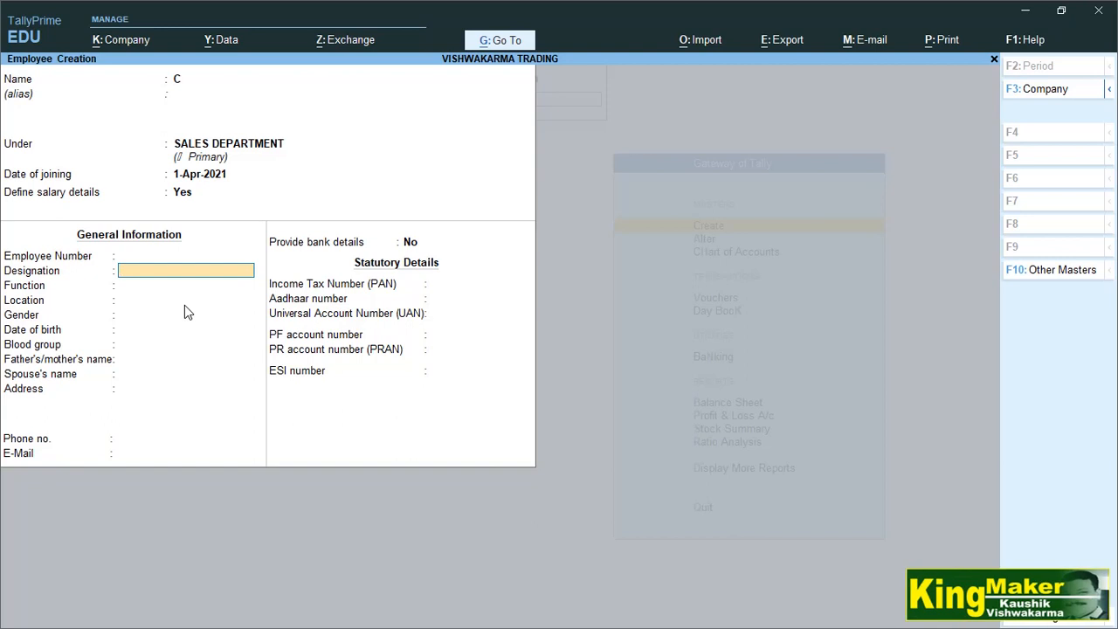
# Fill in employee C's number, keep gender and blood group Unknown, and leave the designation and other general information blank.
pyautogui.write('3')
pyautogui.press('Return')
pyautogui.press('Return')
pyautogui.press('Return')
pyautogui.press('Return')
pyautogui.press('Return')
pyautogui.press('Return')
pyautogui.press('Return')
pyautogui.press('Return')
pyautogui.press('Return')
pyautogui.press('Return')
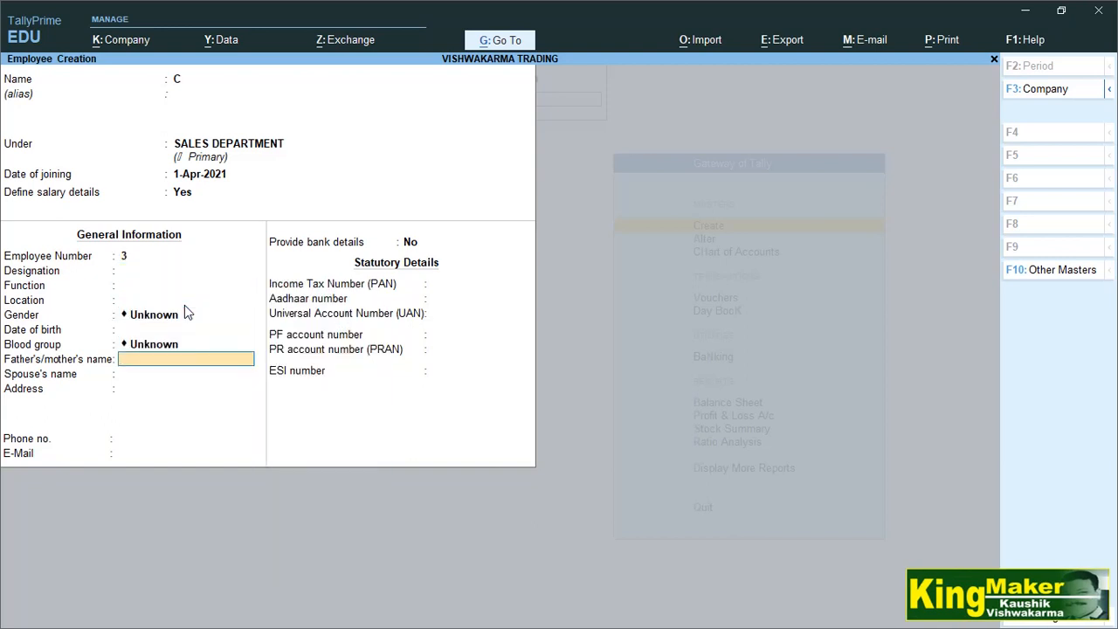
pyautogui.press('Return')
pyautogui.press('Return')
pyautogui.press('Return')
pyautogui.press('Return')
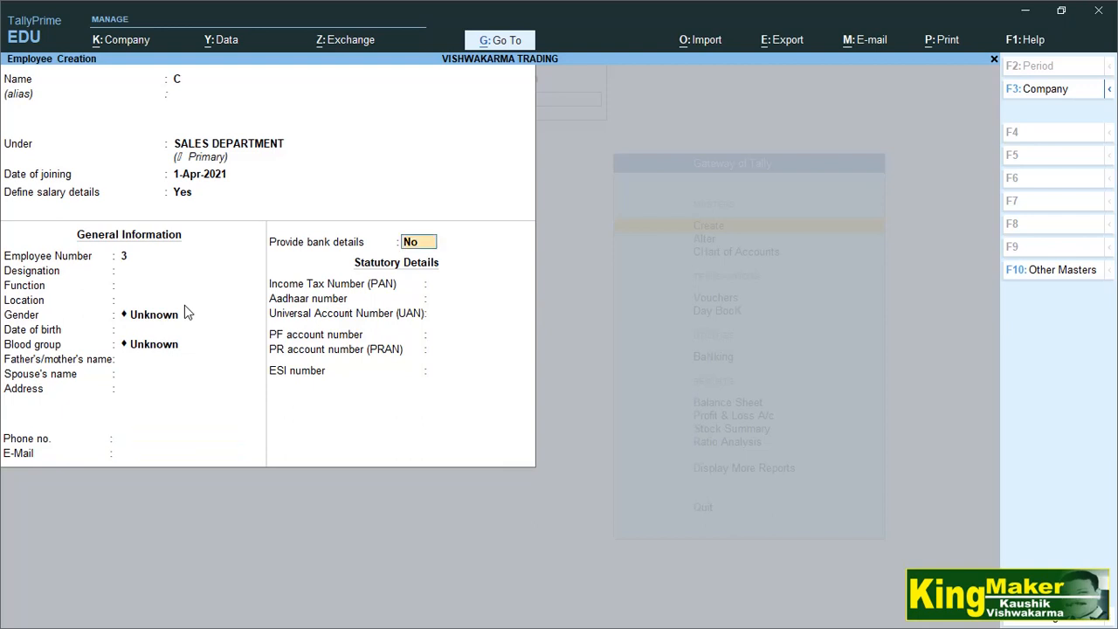
# Keep bank details set to No, leave the statutory details blank, and save employee C.
pyautogui.press('Return')
pyautogui.press('Return')
pyautogui.press('Return')
pyautogui.press('Return')
pyautogui.press('Return')
pyautogui.press('Return')
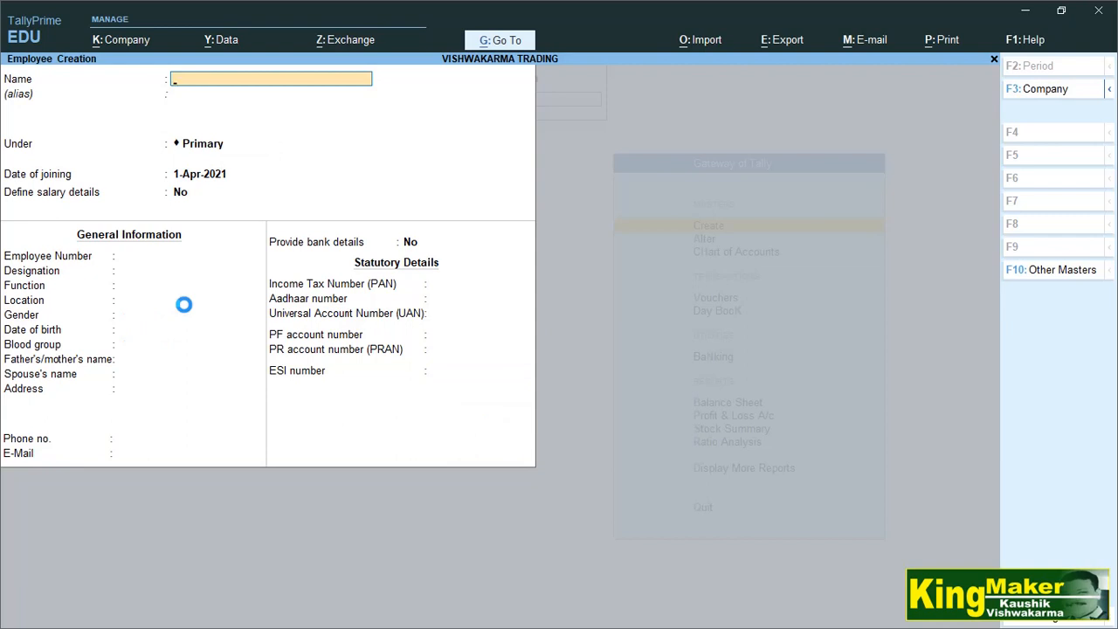
# Quit the blank employee form, leave master creation, and open voucher entry.
pyautogui.press('Escape')
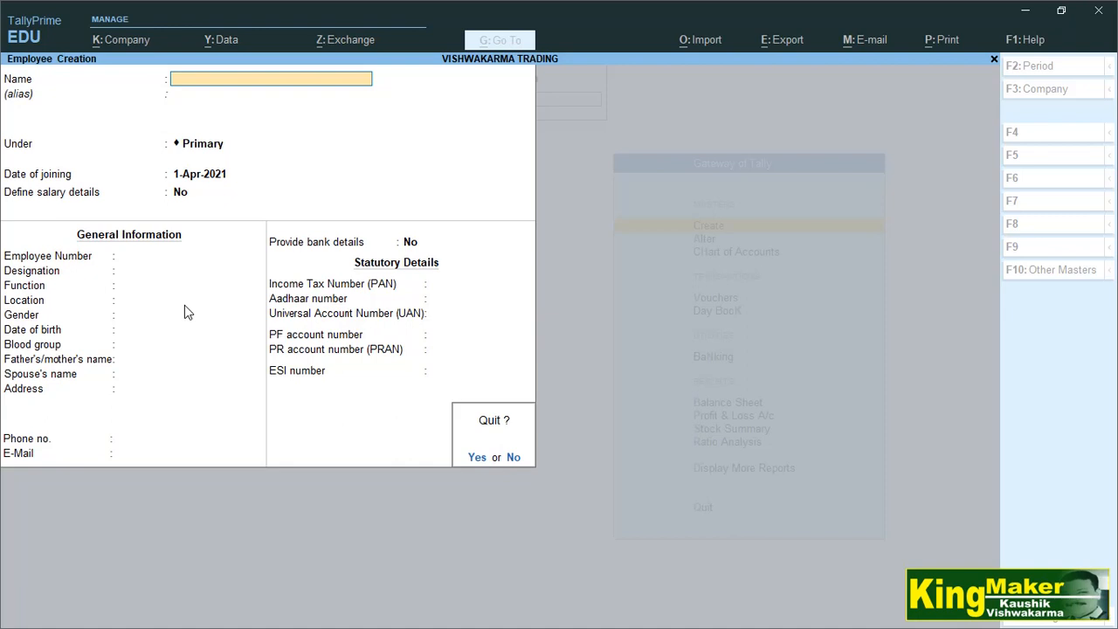
pyautogui.press('y')
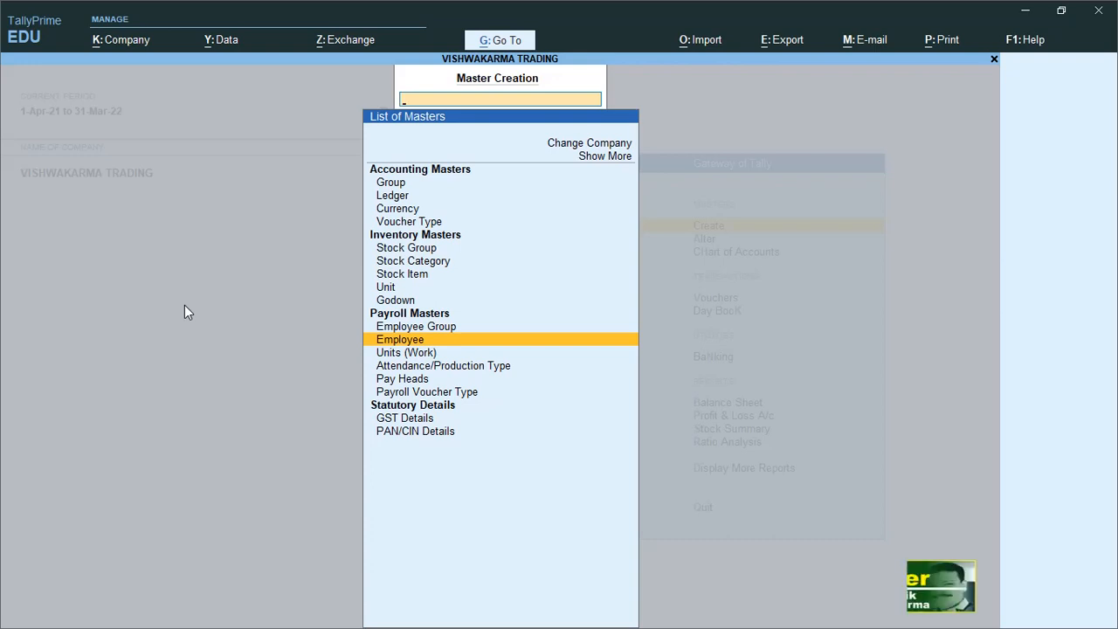
pyautogui.press('Escape')
pyautogui.press('Down')
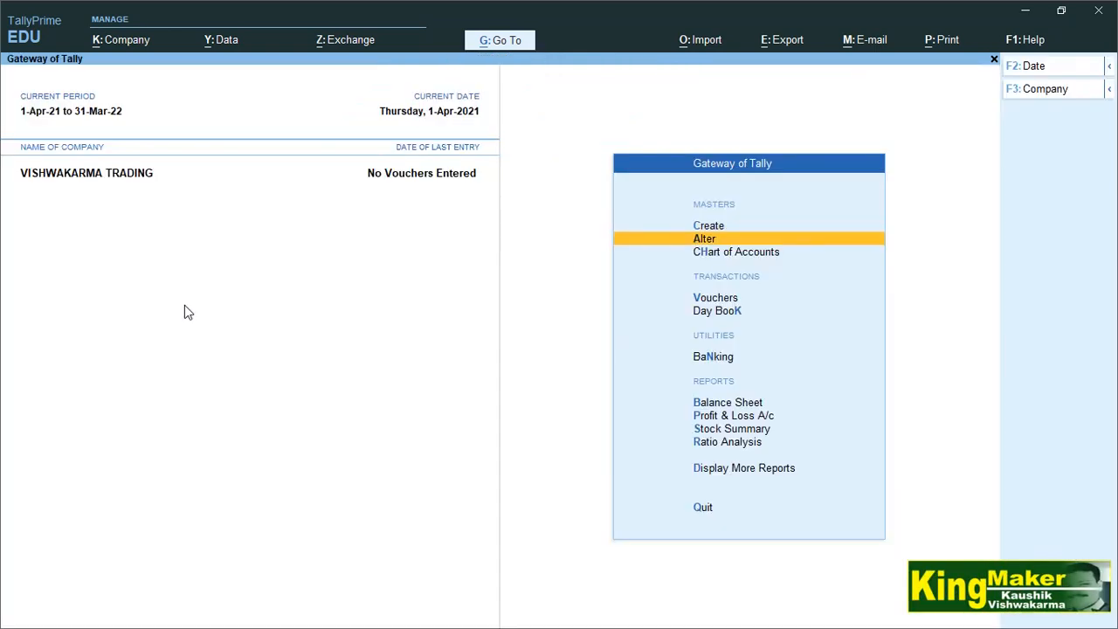
pyautogui.press('Down')
pyautogui.press('Down')
pyautogui.press('Down')
pyautogui.press('Up')
pyautogui.press('Return')
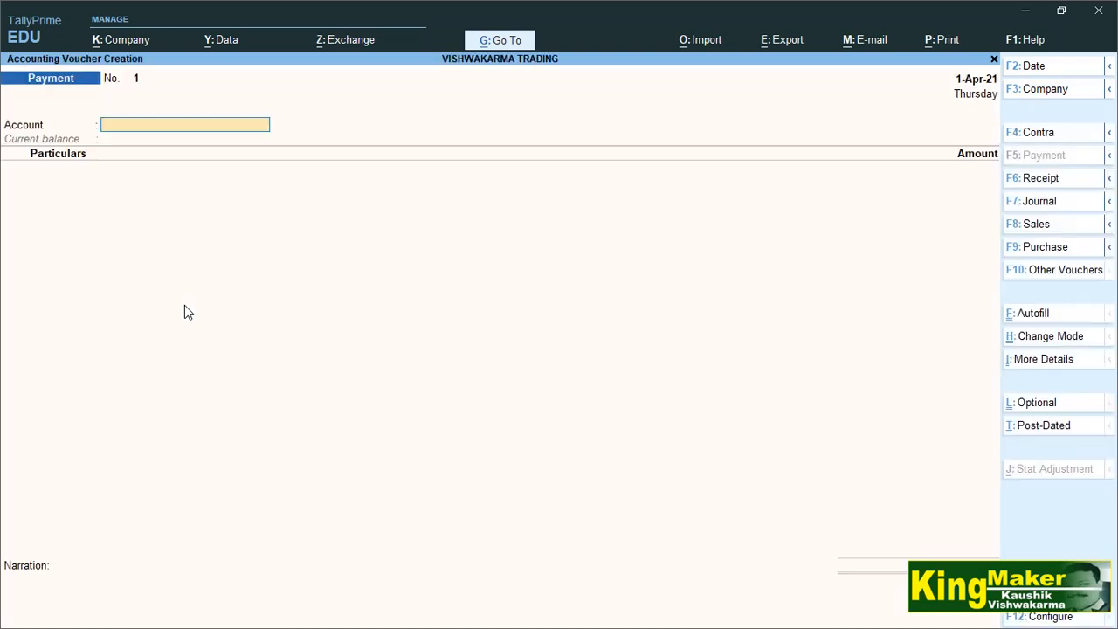
# Change the voucher type from Payment to Payroll.
pyautogui.click(1065, 270)
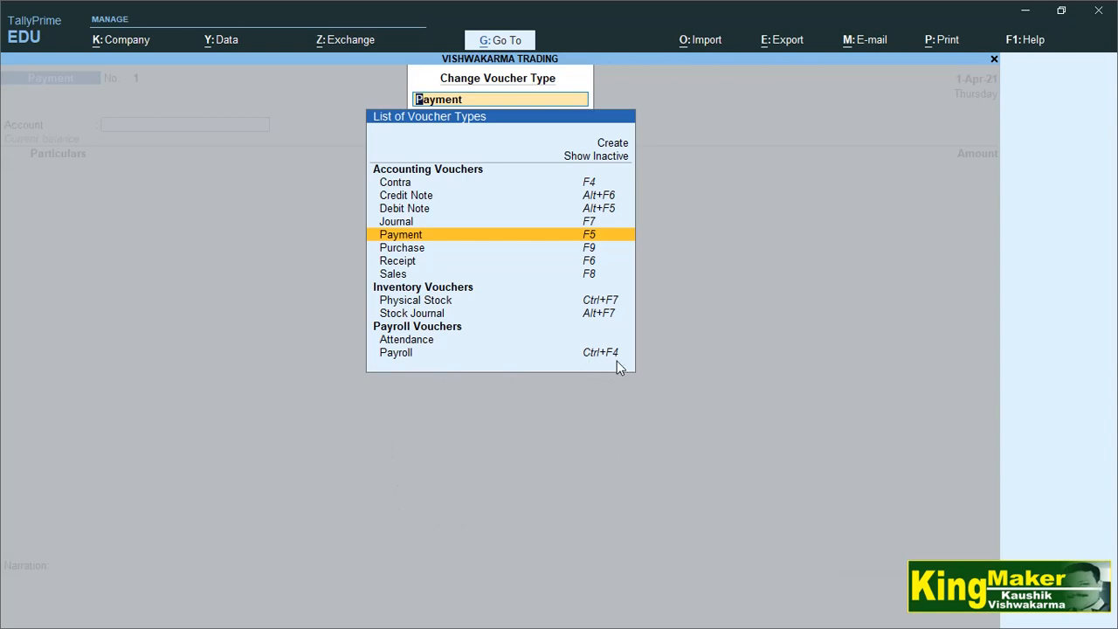
pyautogui.click(416, 363)
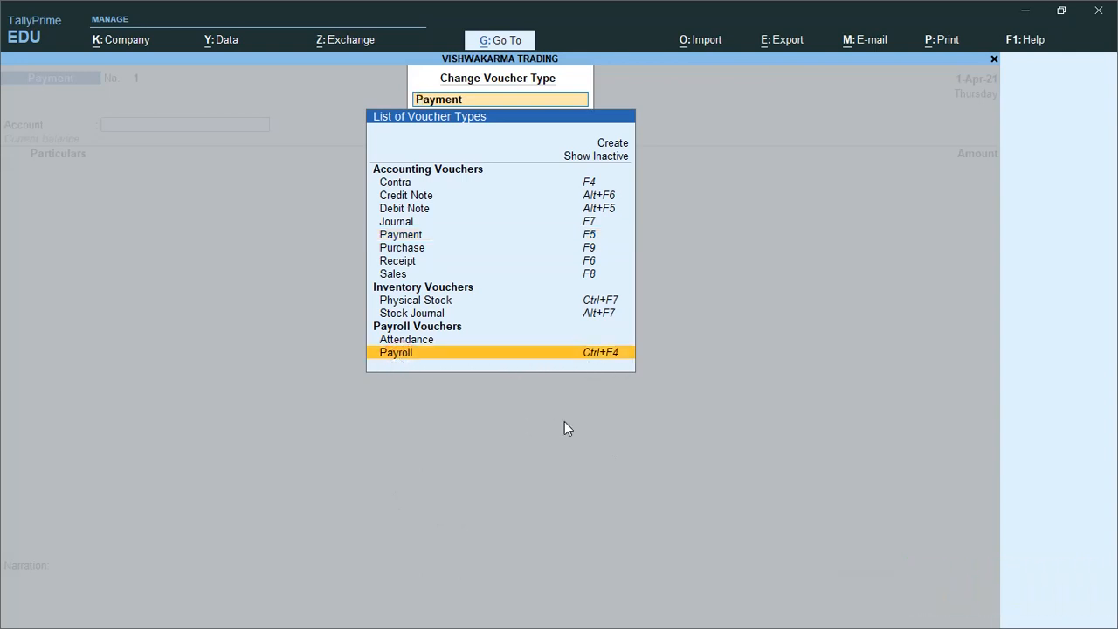
pyautogui.press('Return')
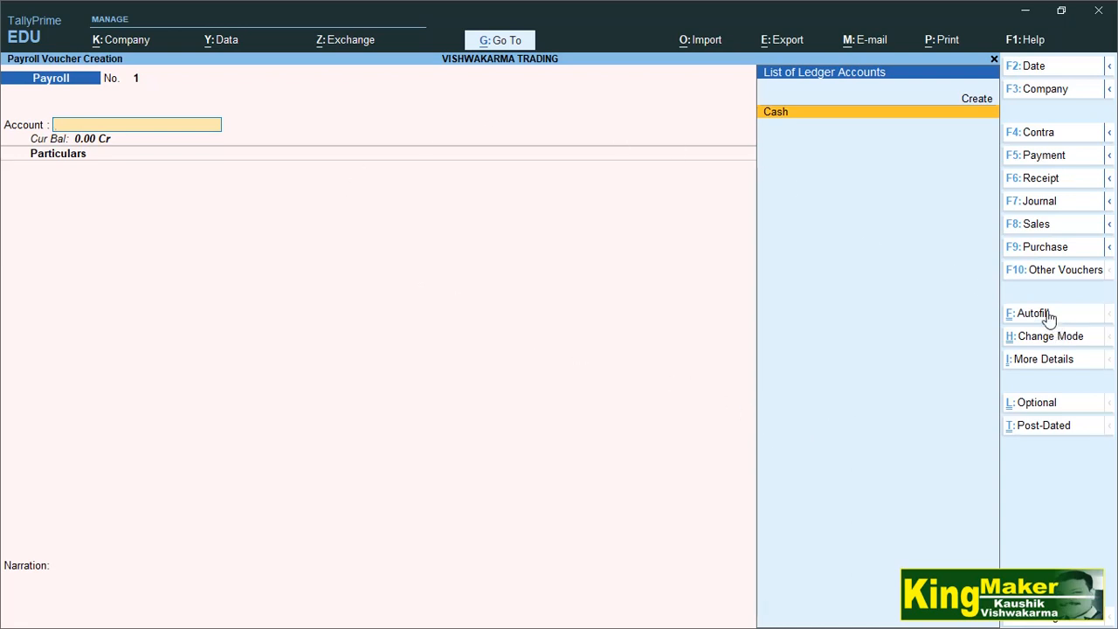
# Change the voucher type to Attendance and select employee A for the first entry line.
pyautogui.click(1042, 272)
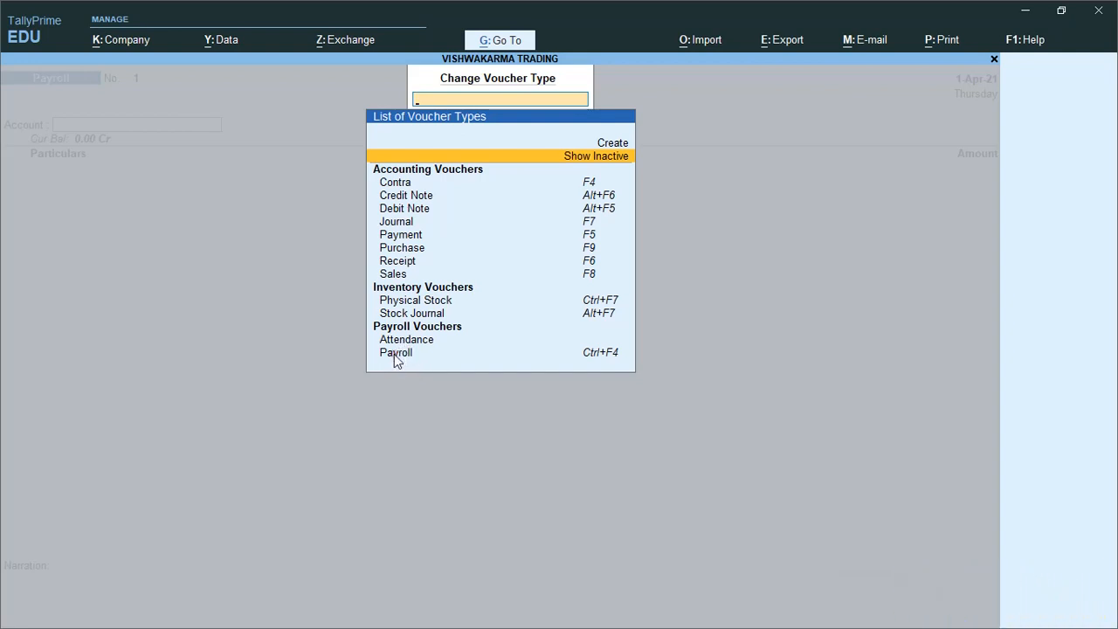
pyautogui.click(394, 354)
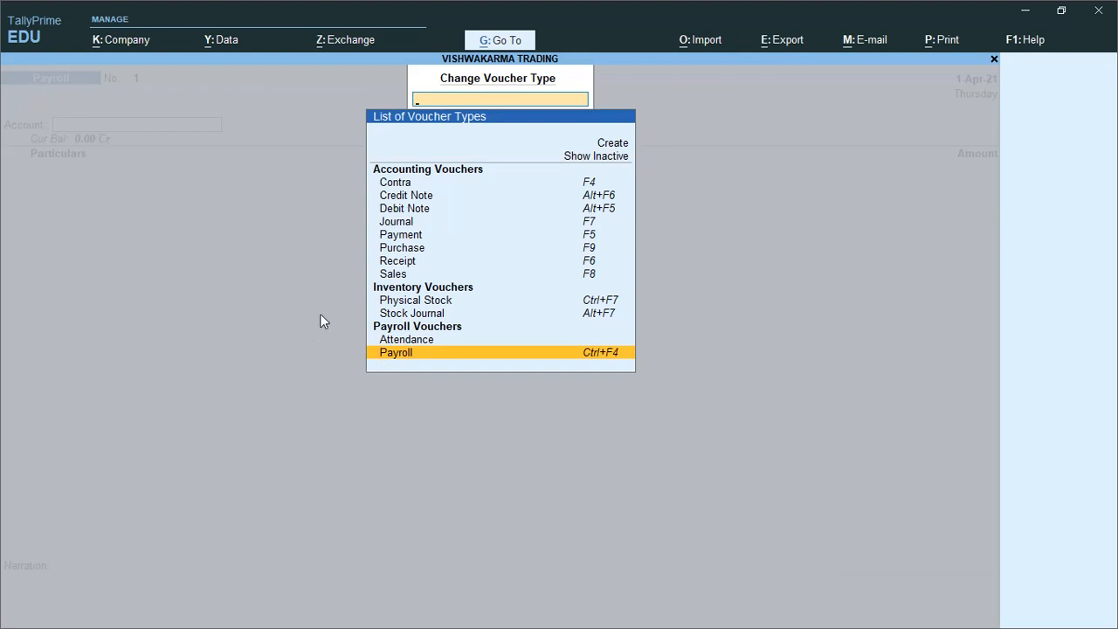
pyautogui.click(379, 340)
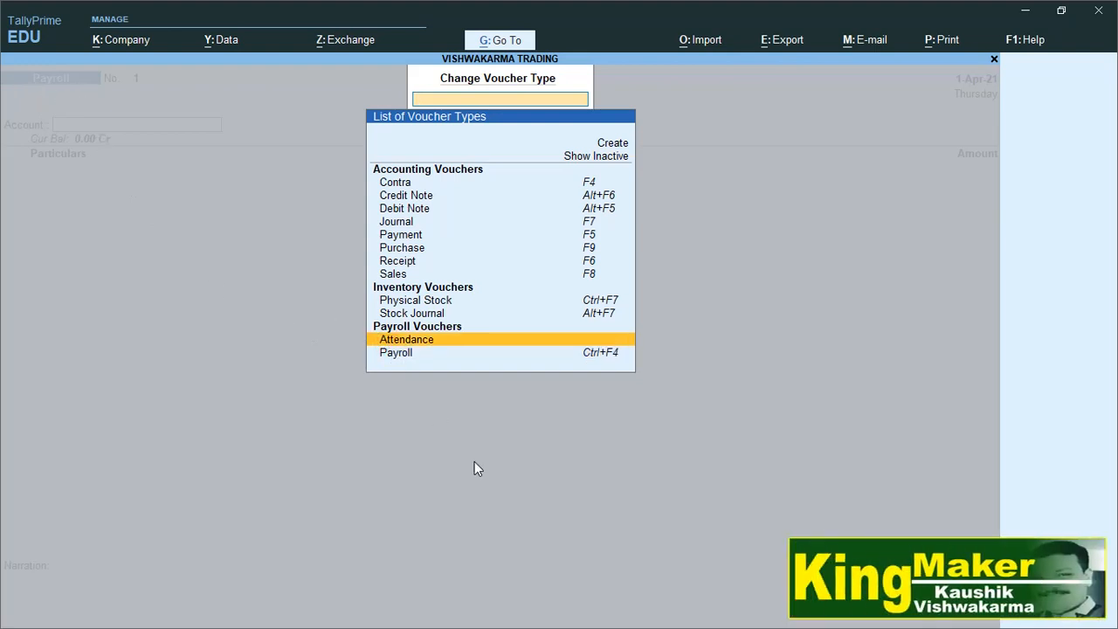
pyautogui.press('Return')
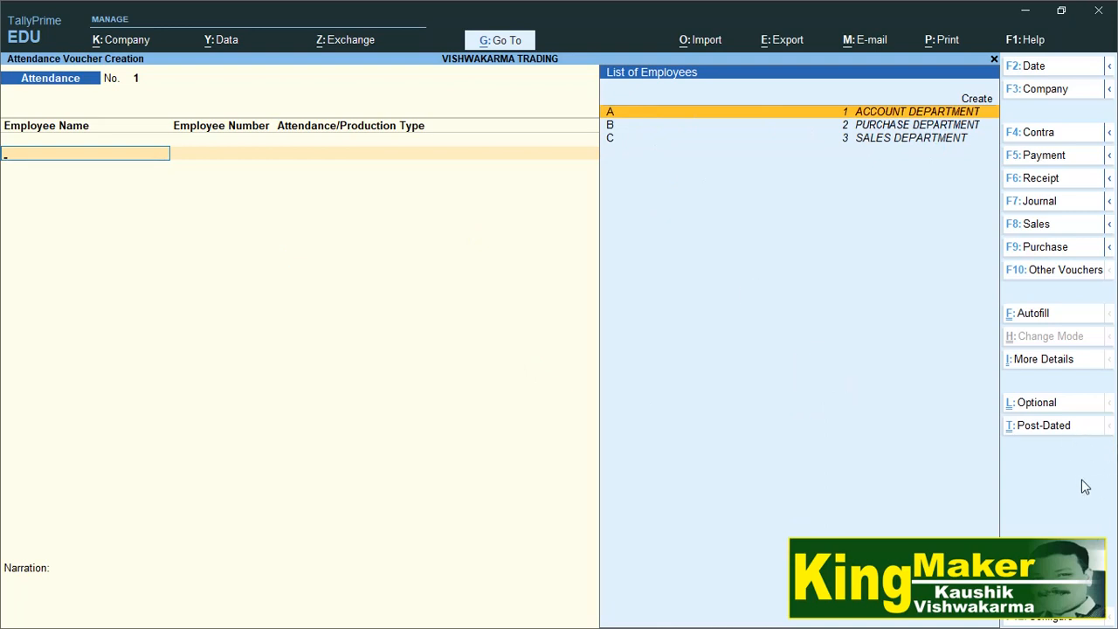
pyautogui.press('Return')
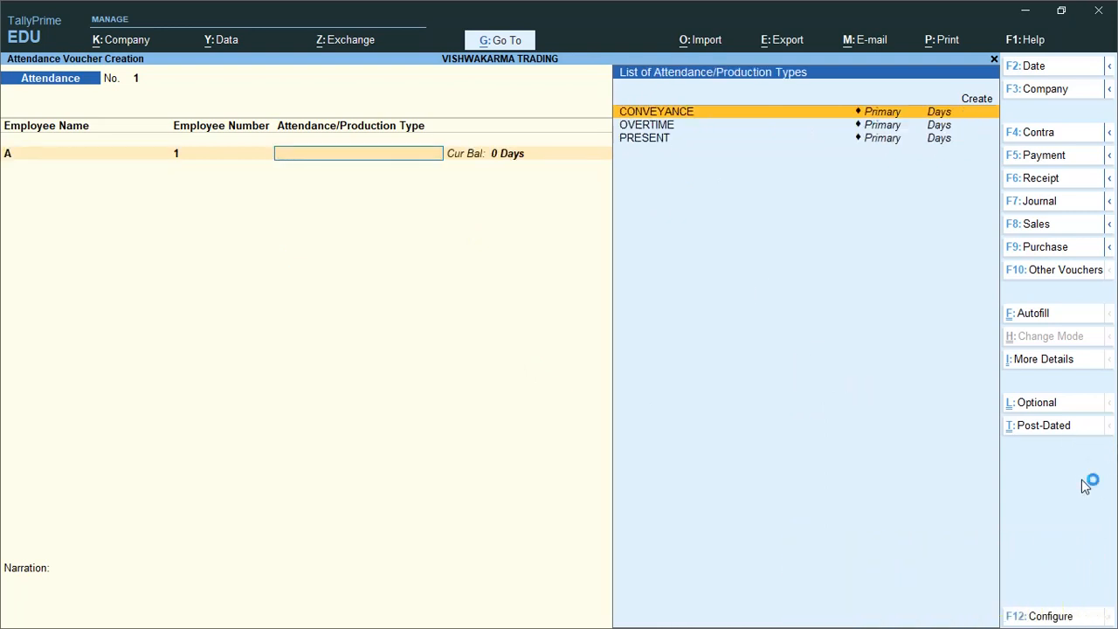
# Record 30 days of PRESENT attendance for employee A on the first entry line.
pyautogui.press('Down')
pyautogui.press('Down')
pyautogui.press('Return')
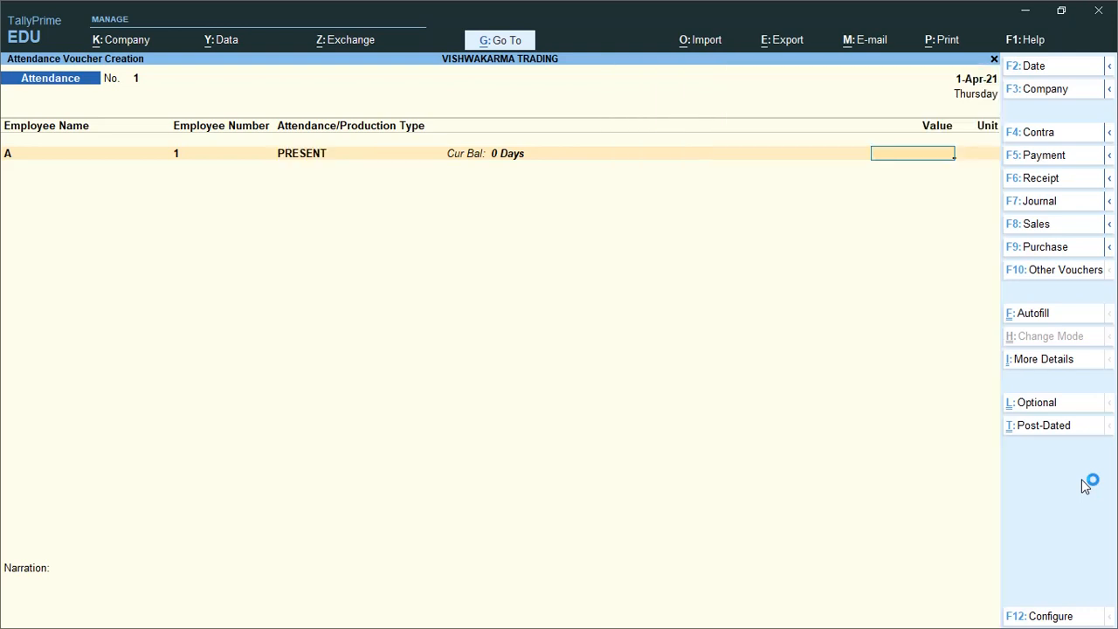
pyautogui.write('30')
pyautogui.press('Return')
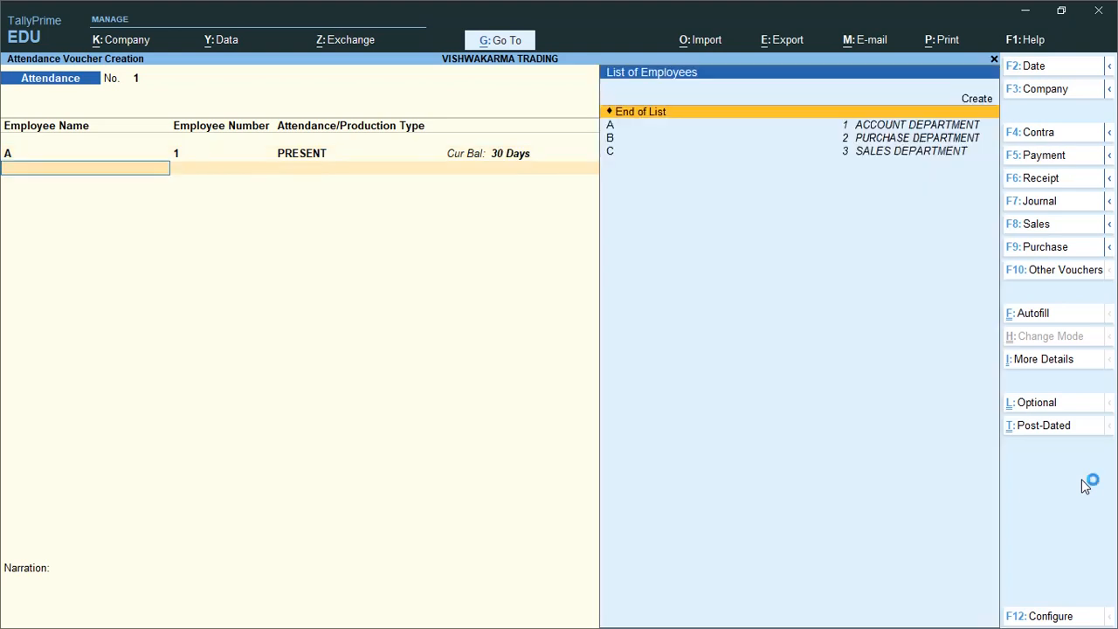
# Add a second line for employee A with attendance type CONVEYANCE and a value of 10 days.
pyautogui.press('Down')
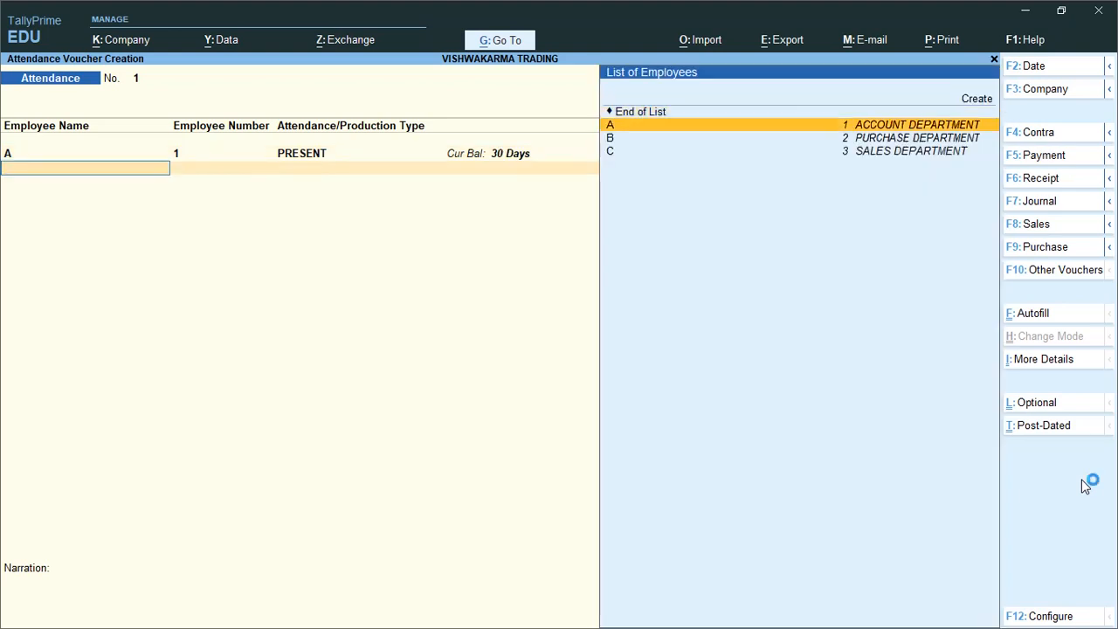
pyautogui.press('Return')
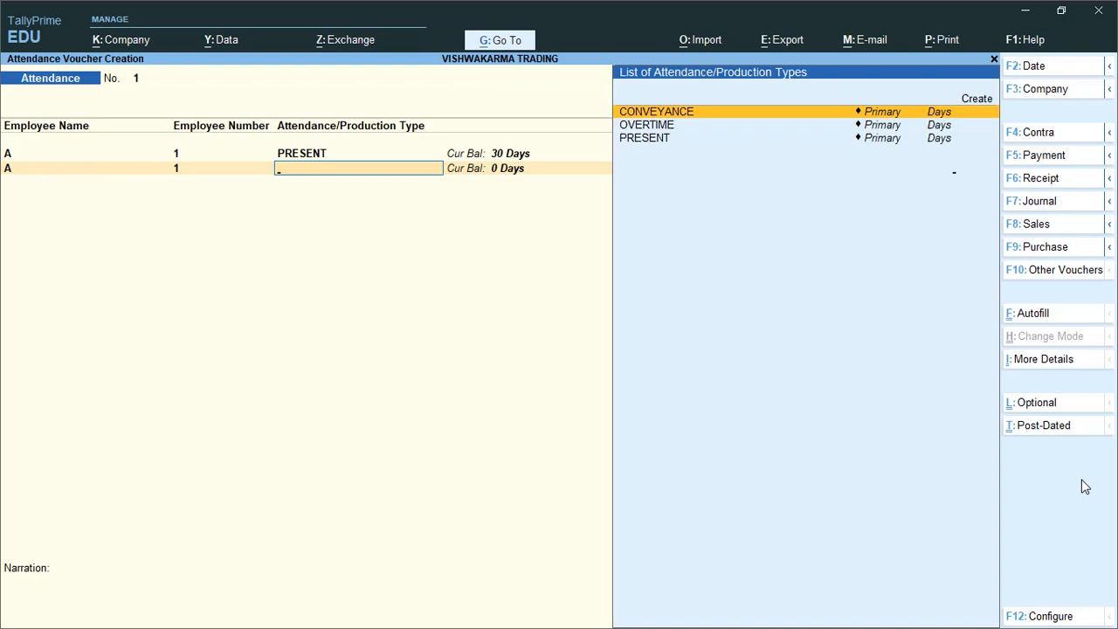
pyautogui.press('Return')
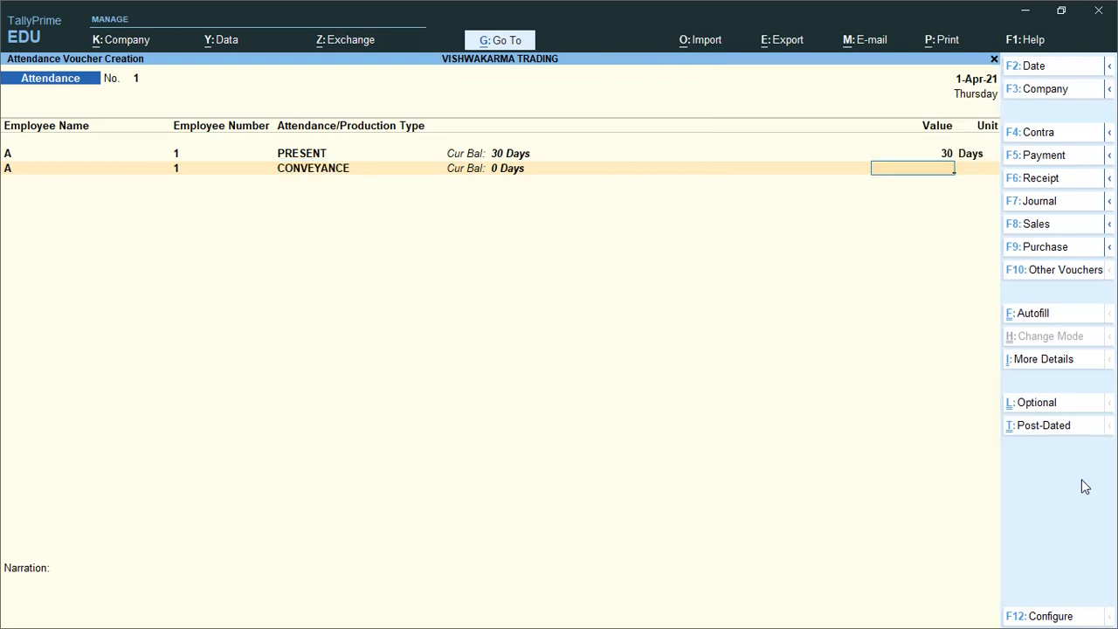
pyautogui.write('10')
pyautogui.press('Return')
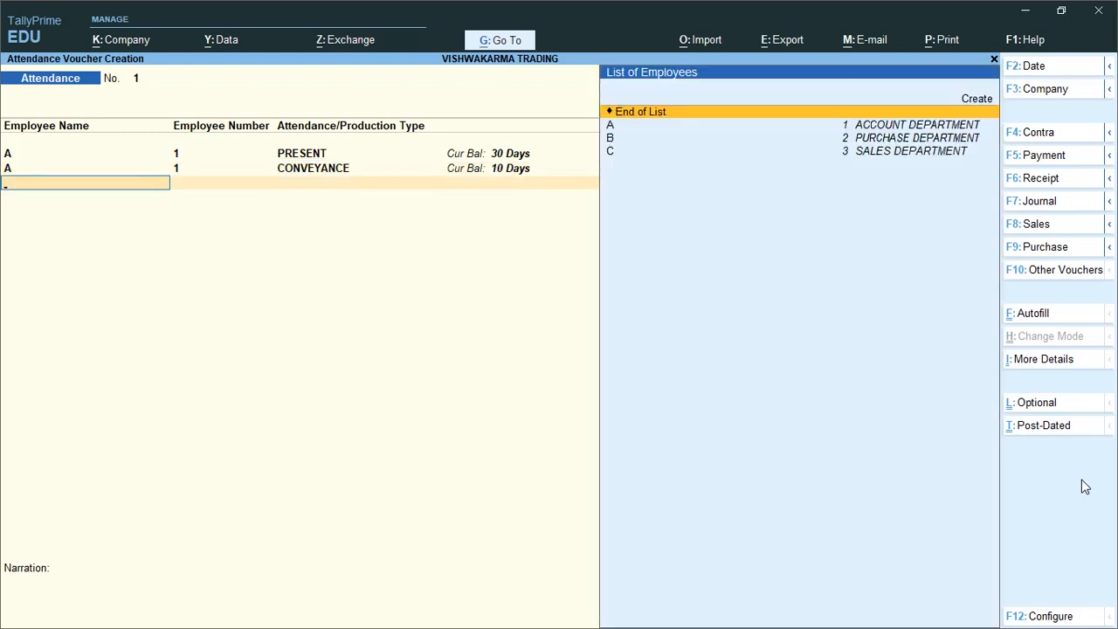
# Add a third line for employee A with attendance type OVERTIME and a value of 10 days.
pyautogui.press('Down')
pyautogui.press('Return')
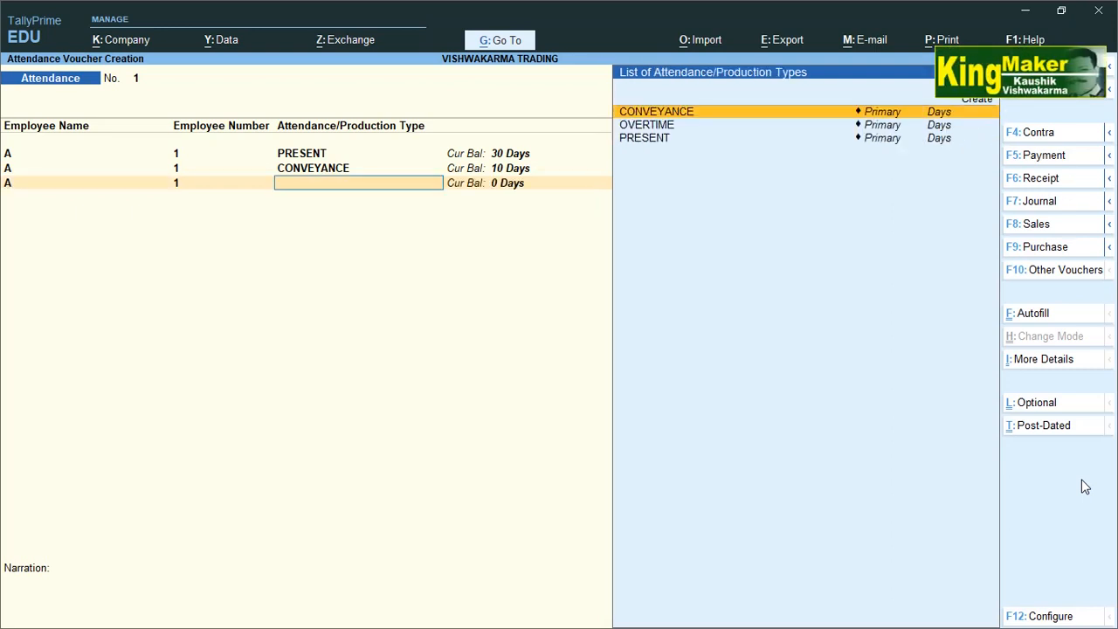
pyautogui.press('Down')
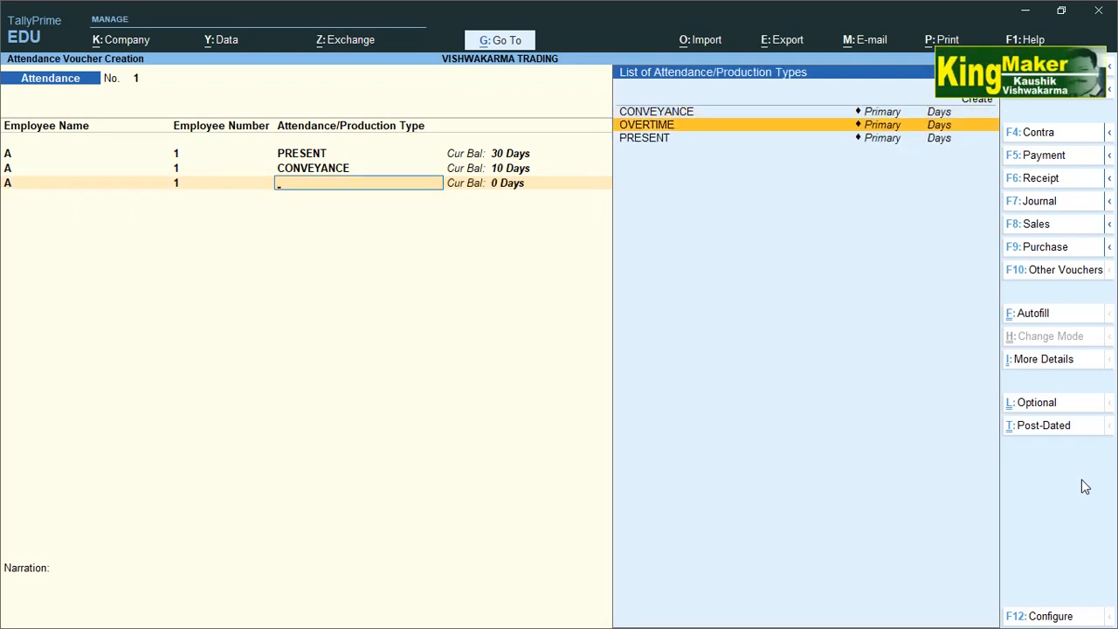
pyautogui.press('Return')
pyautogui.write('1')
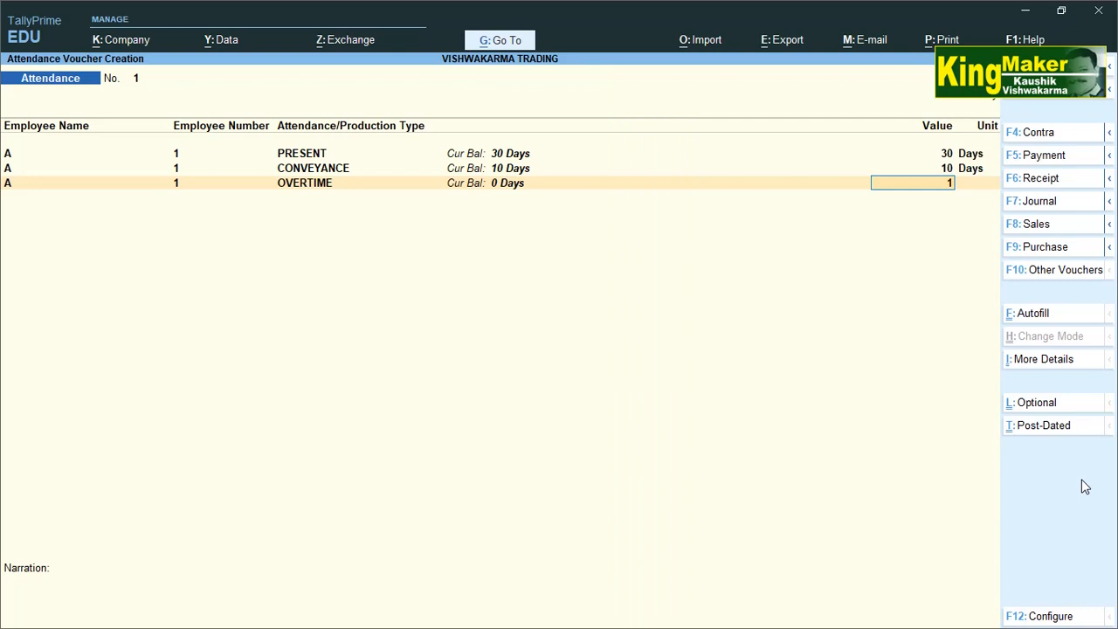
pyautogui.write('0')
pyautogui.press('Return')
# Add a line for employee B with attendance type PRESENT and a value of 20 days.
pyautogui.press('Down')
pyautogui.press('Down')
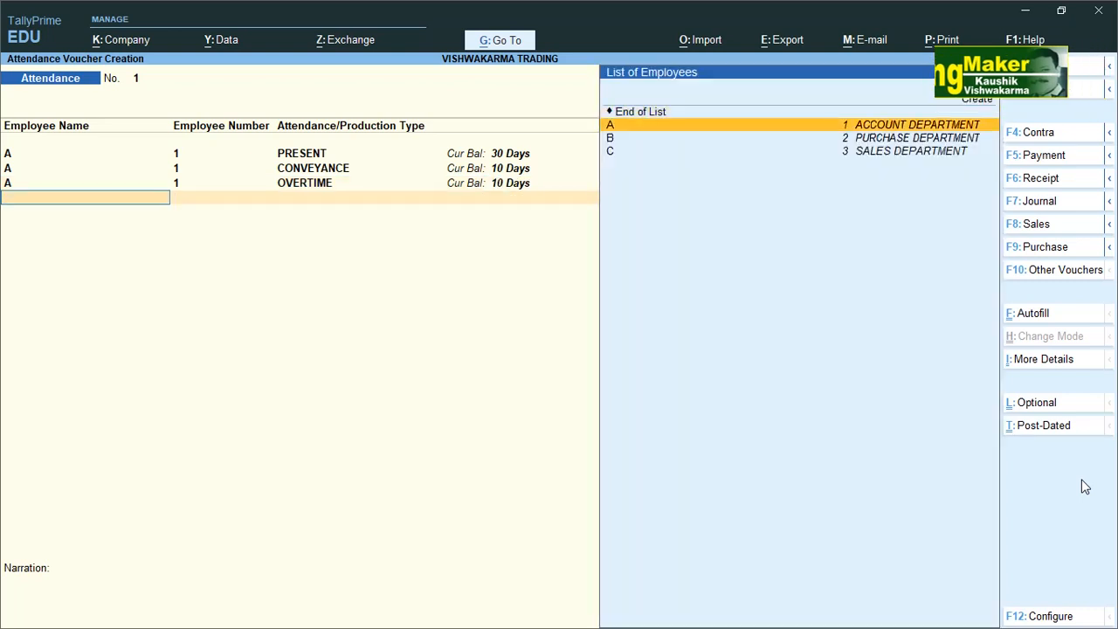
pyautogui.press('Return')
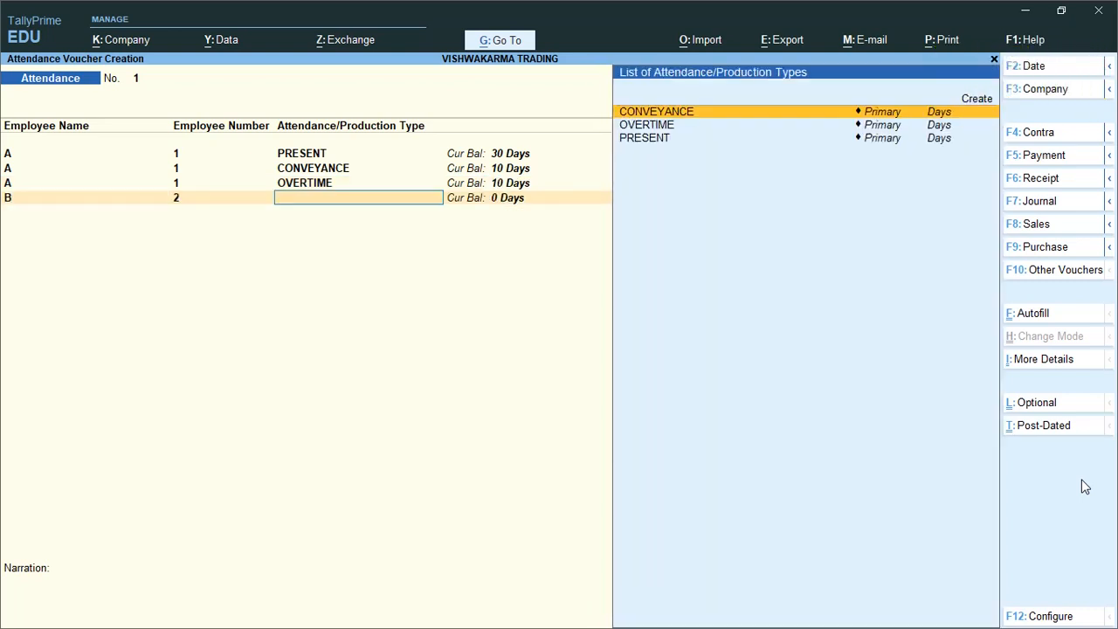
pyautogui.press('Down')
pyautogui.press('Down')
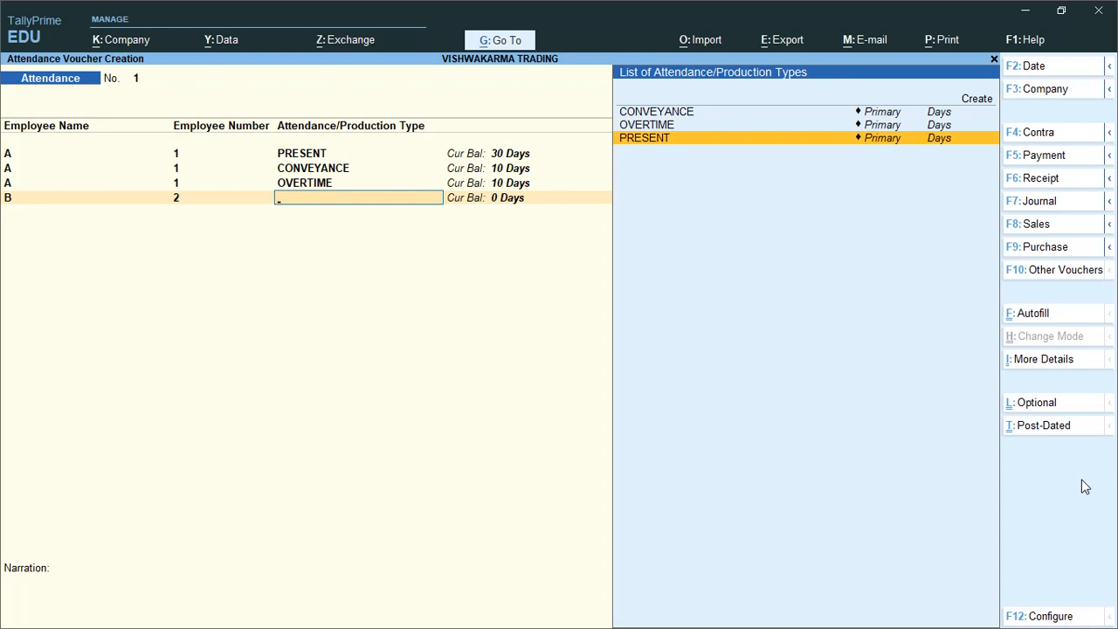
pyautogui.press('Return')
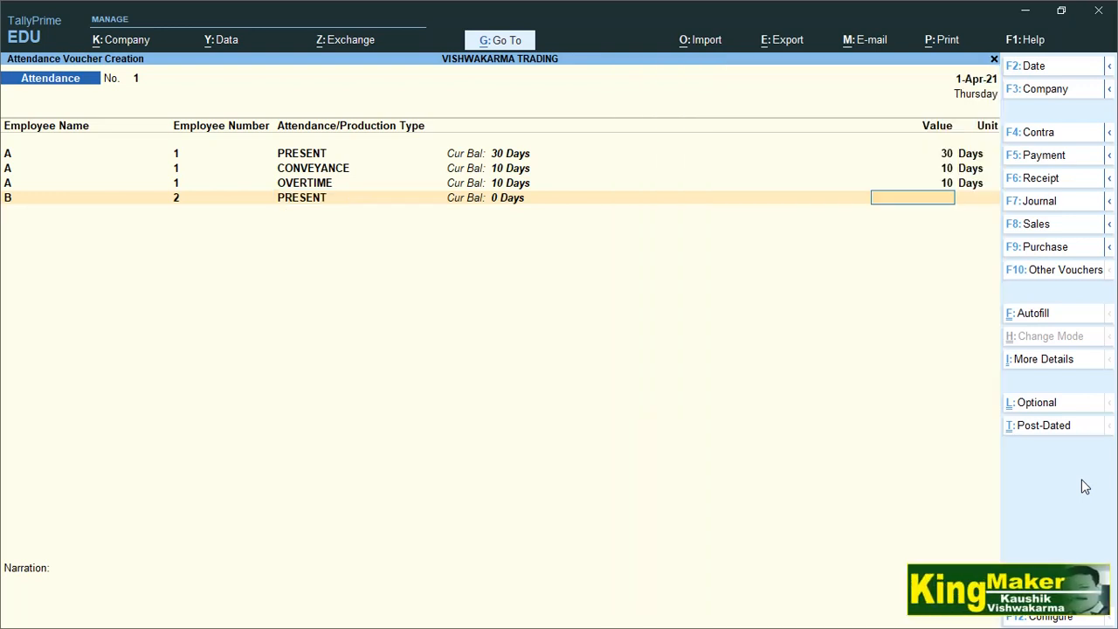
pyautogui.write('20')
pyautogui.press('Return')
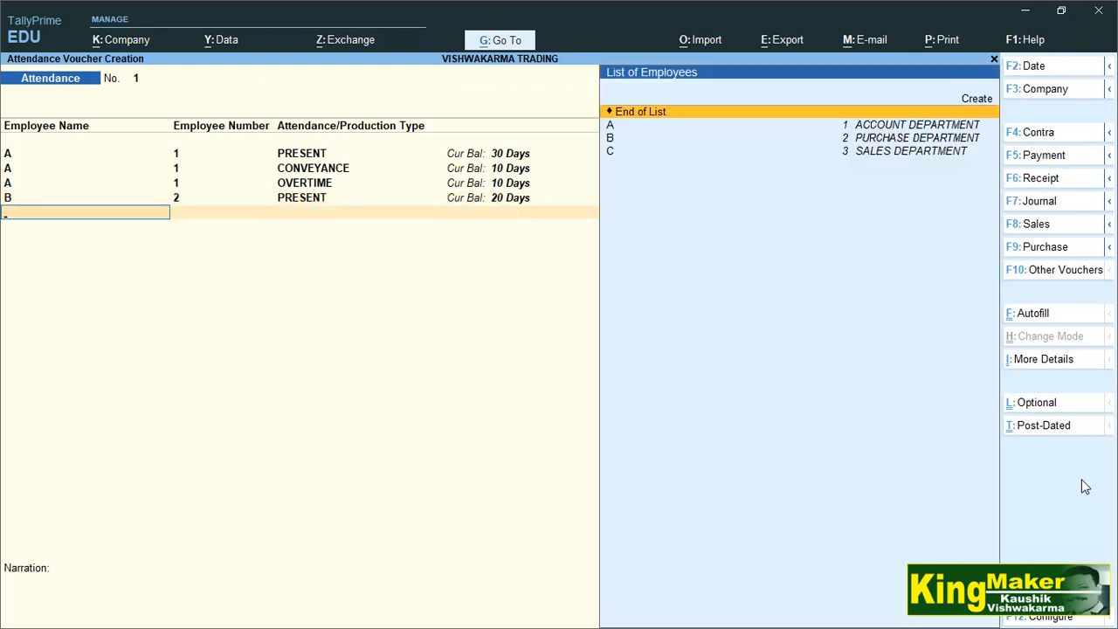
# Add a second line for employee B with attendance type CONVEYANCE and a value of 10 days.
pyautogui.press('Down')
pyautogui.press('Down')
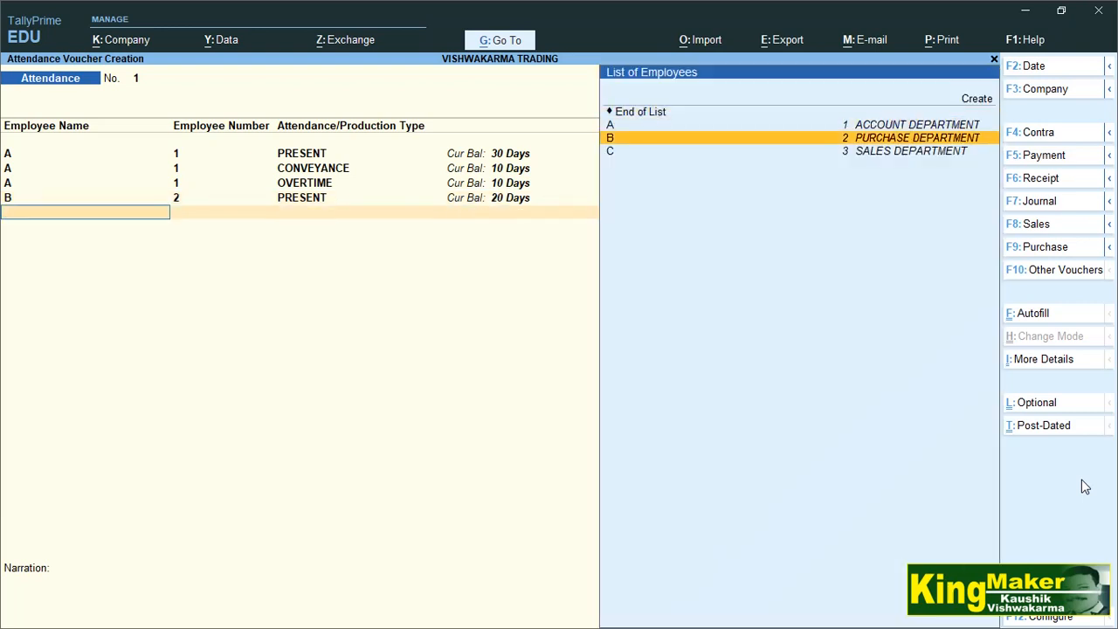
pyautogui.press('Return')
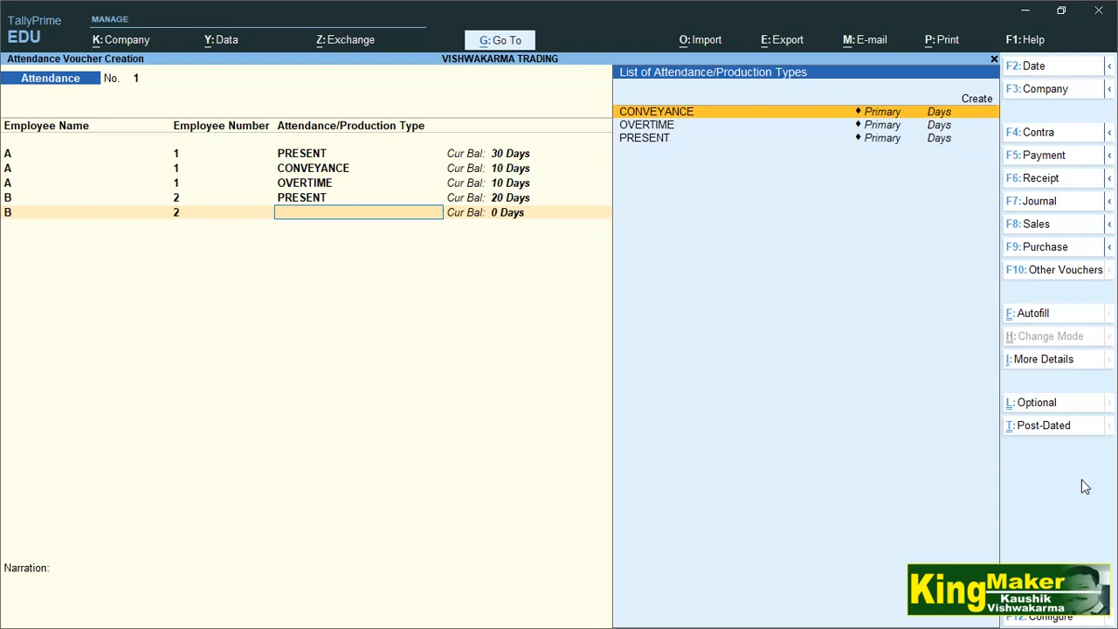
pyautogui.press('Return')
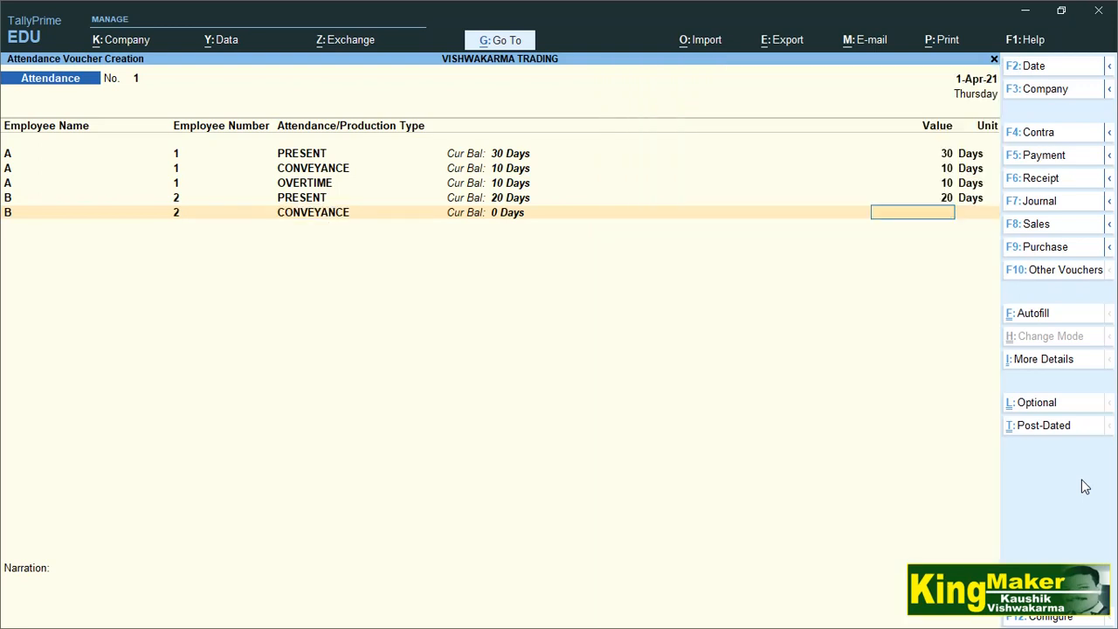
pyautogui.write('10')
pyautogui.press('Return')
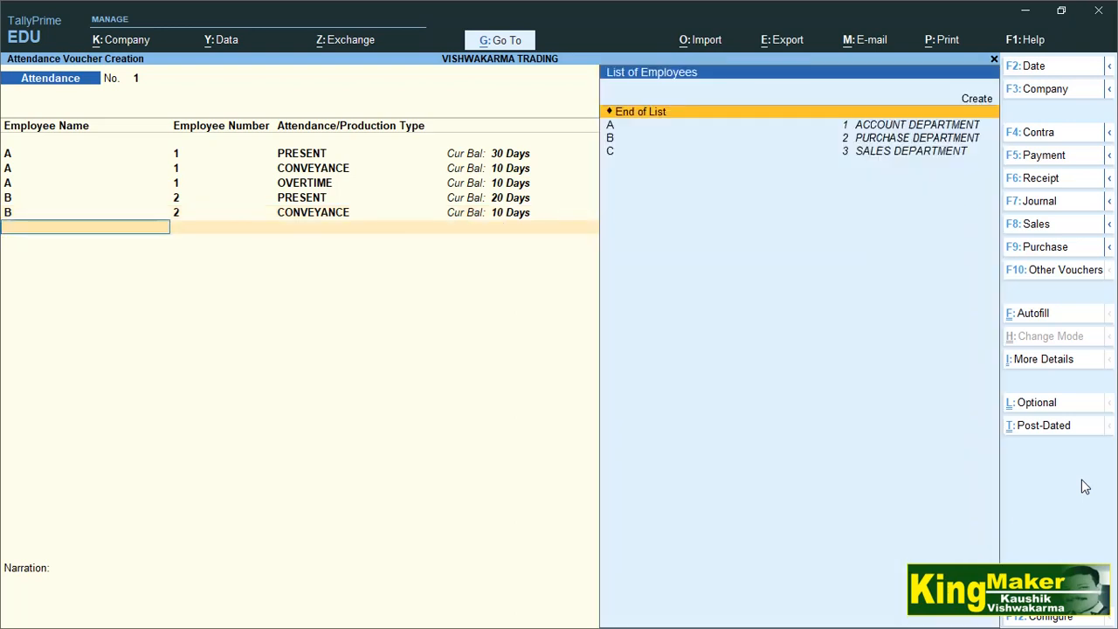
# Add a third line for employee B with attendance type OVERTIME and a value of 0 days.
pyautogui.press('Down')
pyautogui.press('Down')
pyautogui.press('Return')
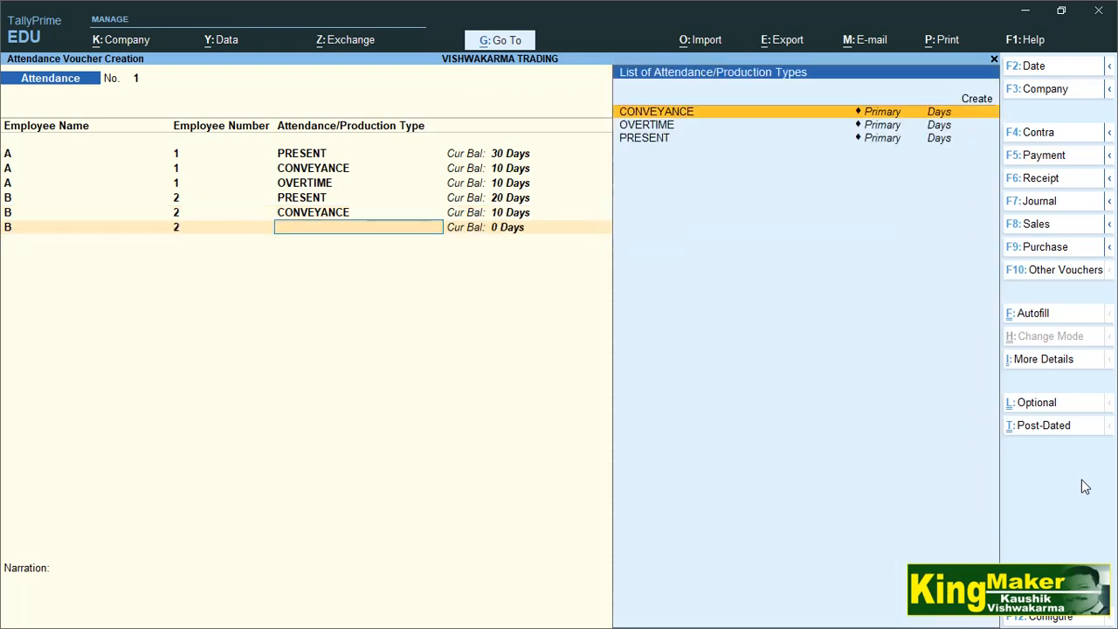
pyautogui.press('Down')
pyautogui.press('Return')
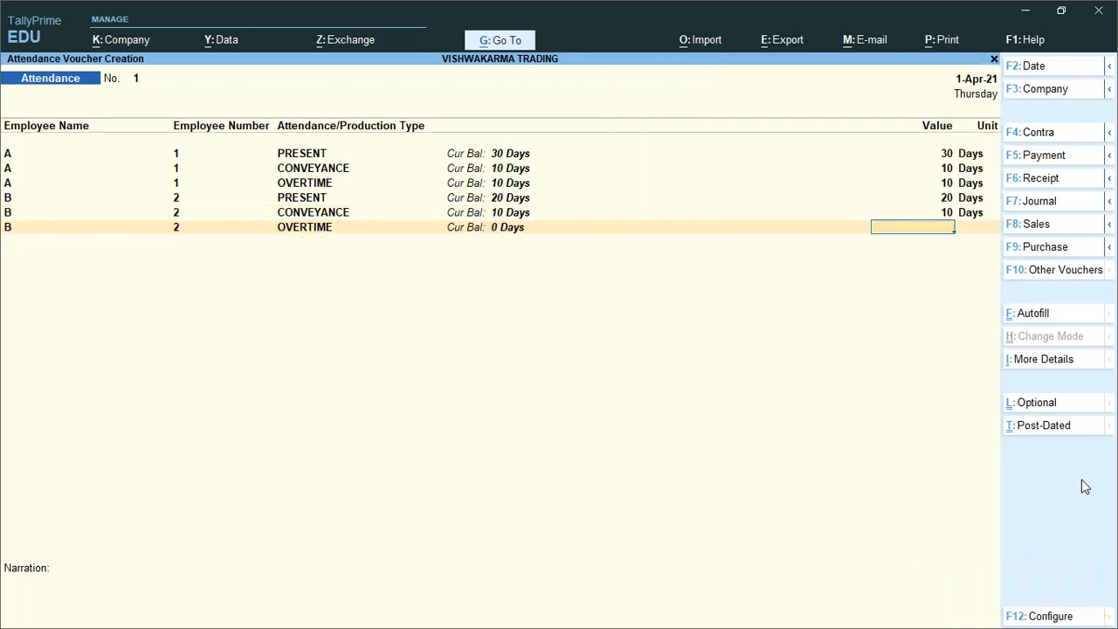
pyautogui.write('0')
pyautogui.press('Return')
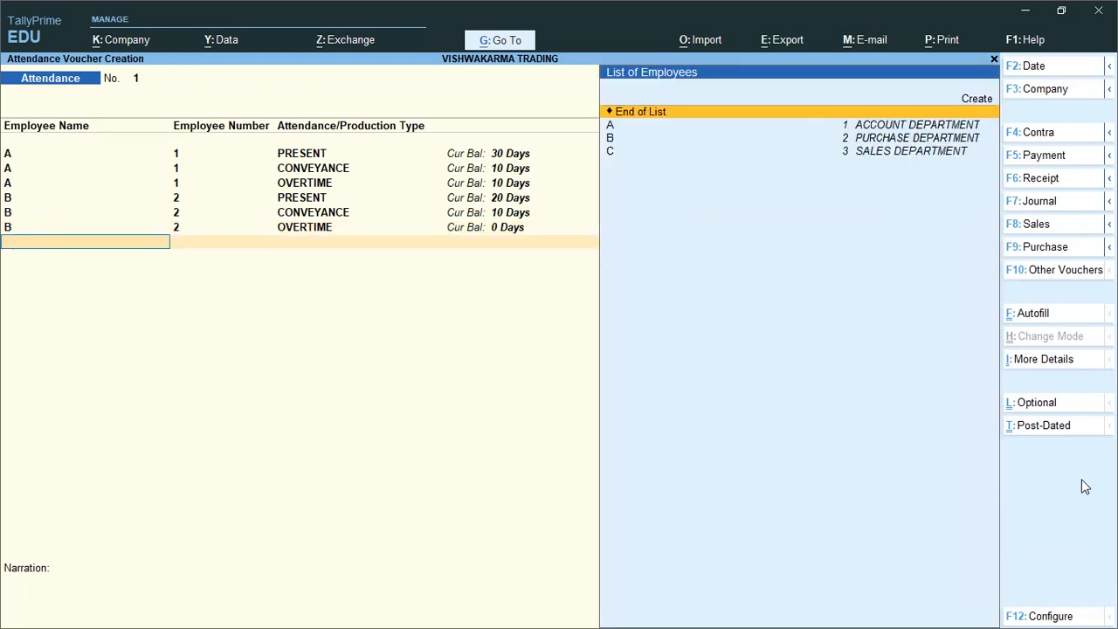
# Add a line for employee C with attendance type PRESENT and a value of 25 days.
pyautogui.press('Down')
pyautogui.press('Down')
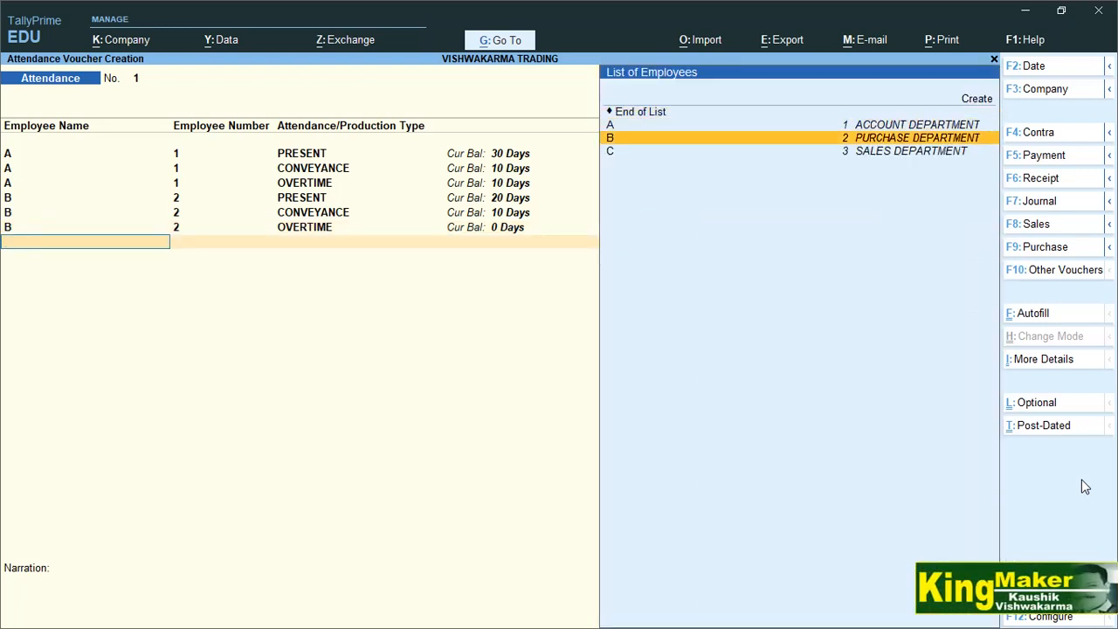
pyautogui.press('Down')
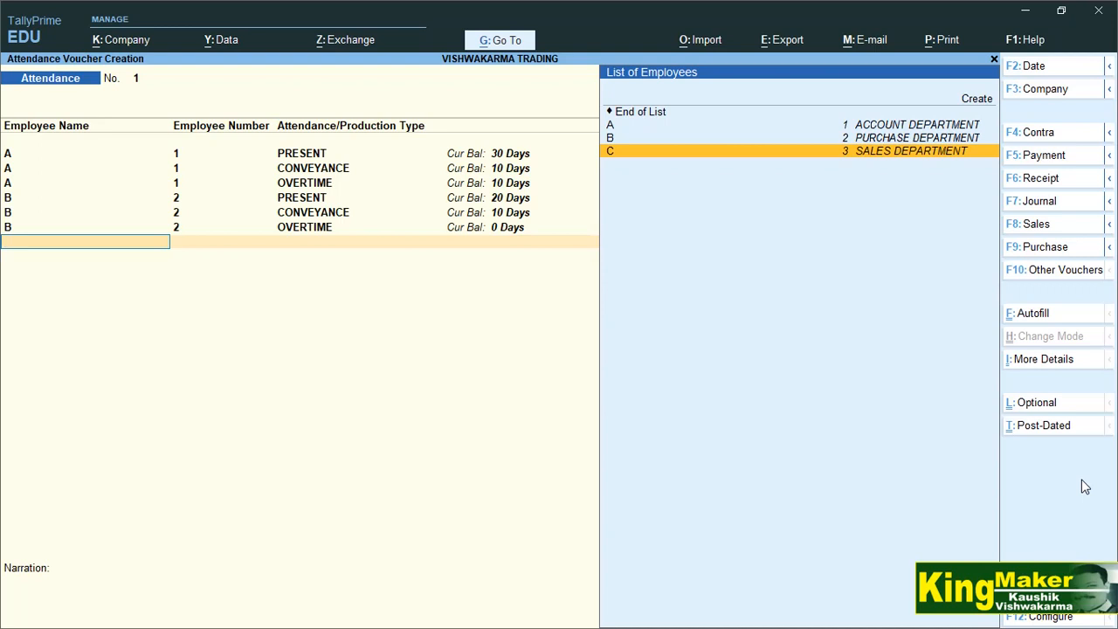
pyautogui.press('Return')
pyautogui.press('Down')
pyautogui.press('Down')
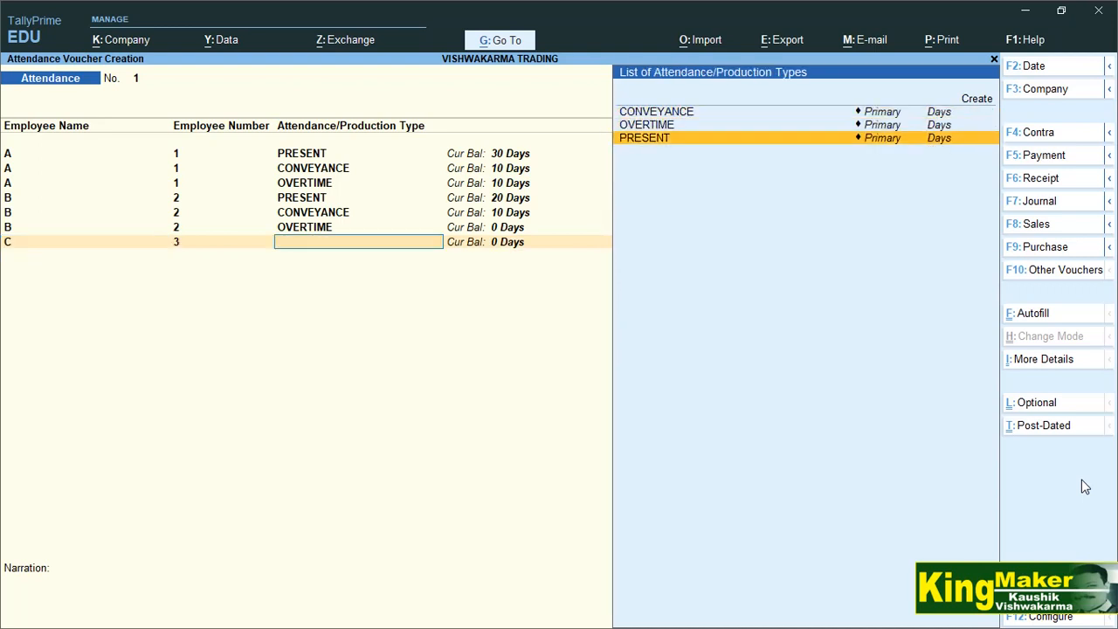
pyautogui.press('Return')
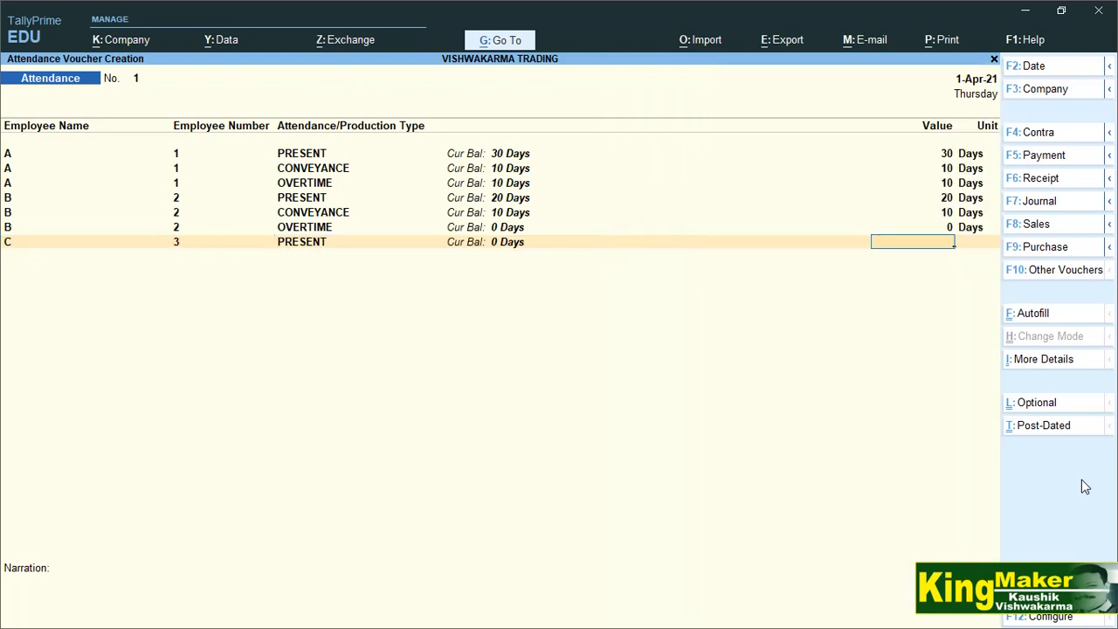
pyautogui.write('25')
pyautogui.press('Return')
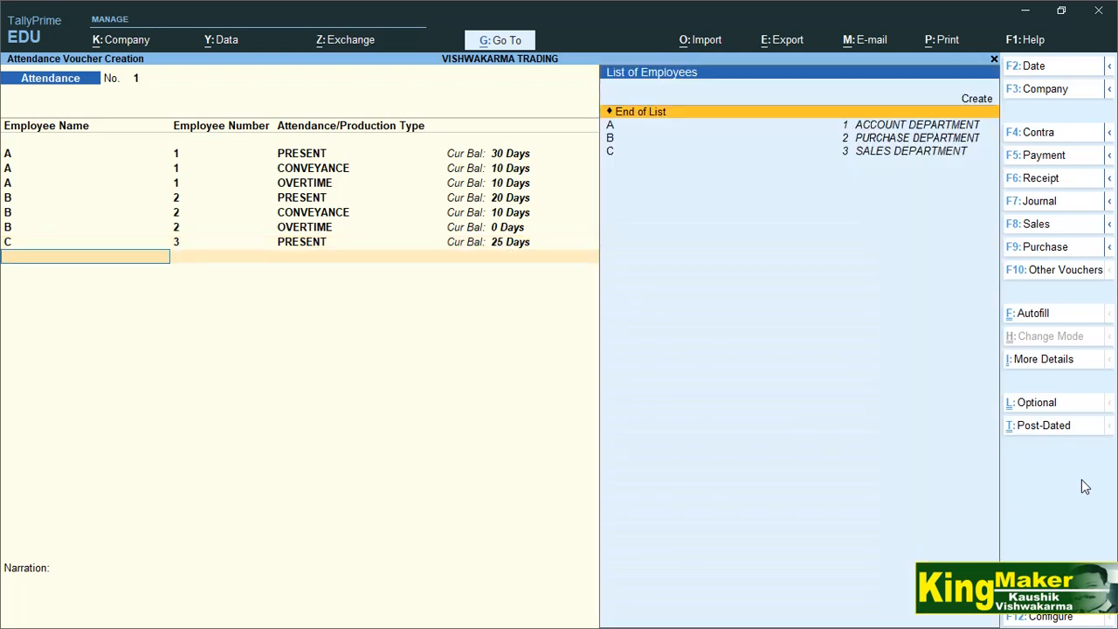
# Add a second line for employee C with attendance type CONVEYANCE and a value of 5 days.
pyautogui.press('Down')
pyautogui.press('Down')
pyautogui.press('Down')
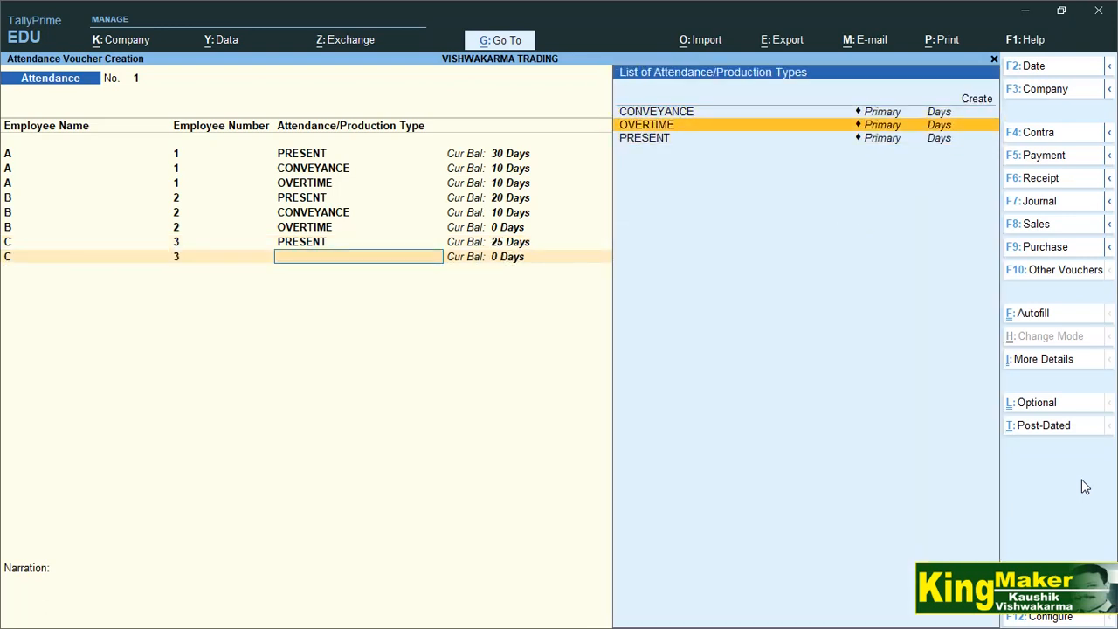
pyautogui.press('Up')
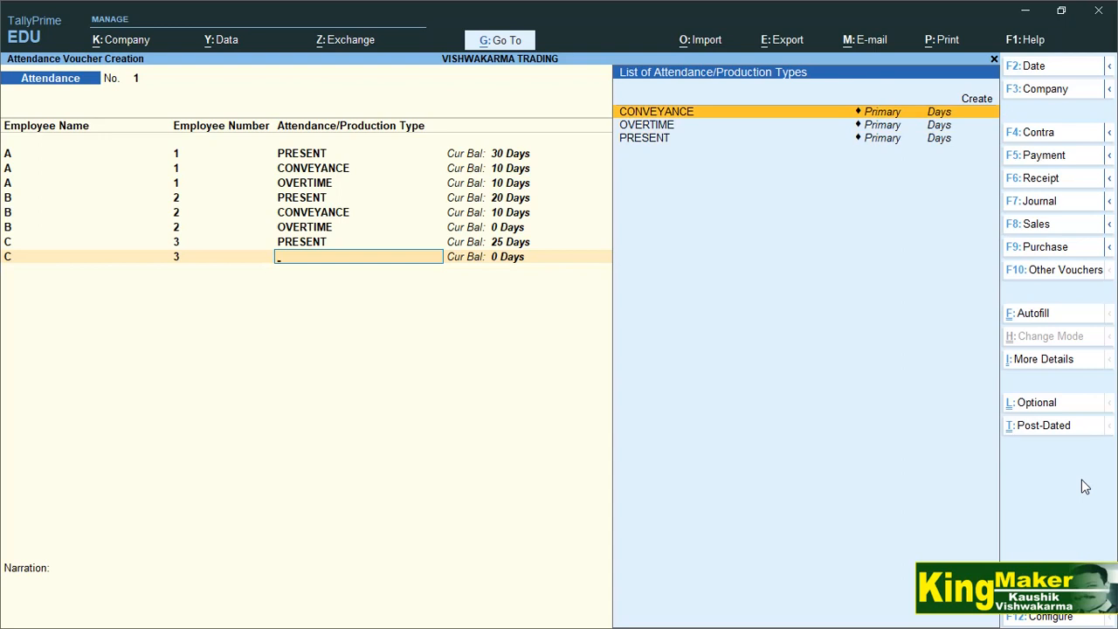
pyautogui.press('Return')
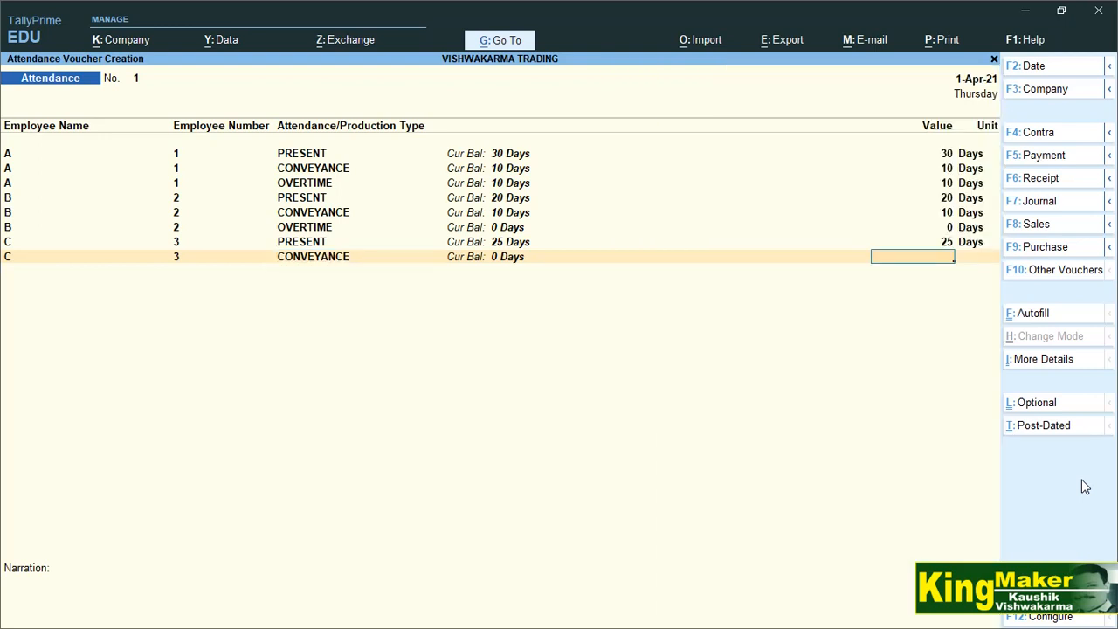
pyautogui.write('5')
pyautogui.press('Return')
# Add 10 days of OVERTIME for employee C and end the entry list, leaving the voucher's narration blank.
pyautogui.press('Down')
pyautogui.press('Down')
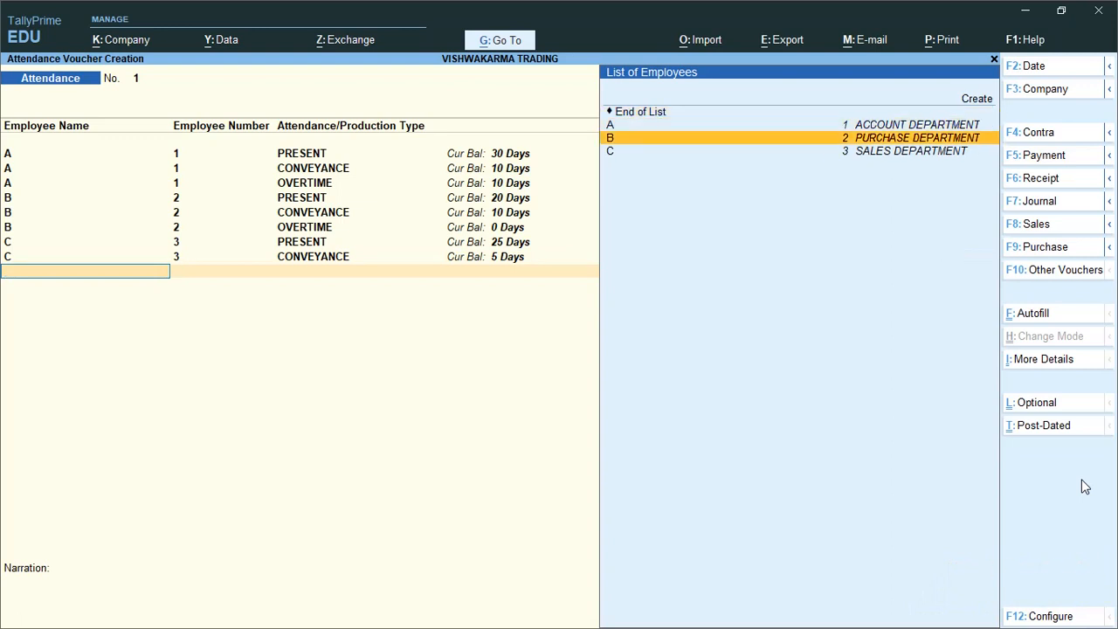
pyautogui.press('Down')
pyautogui.press('Return')
pyautogui.press('Down')
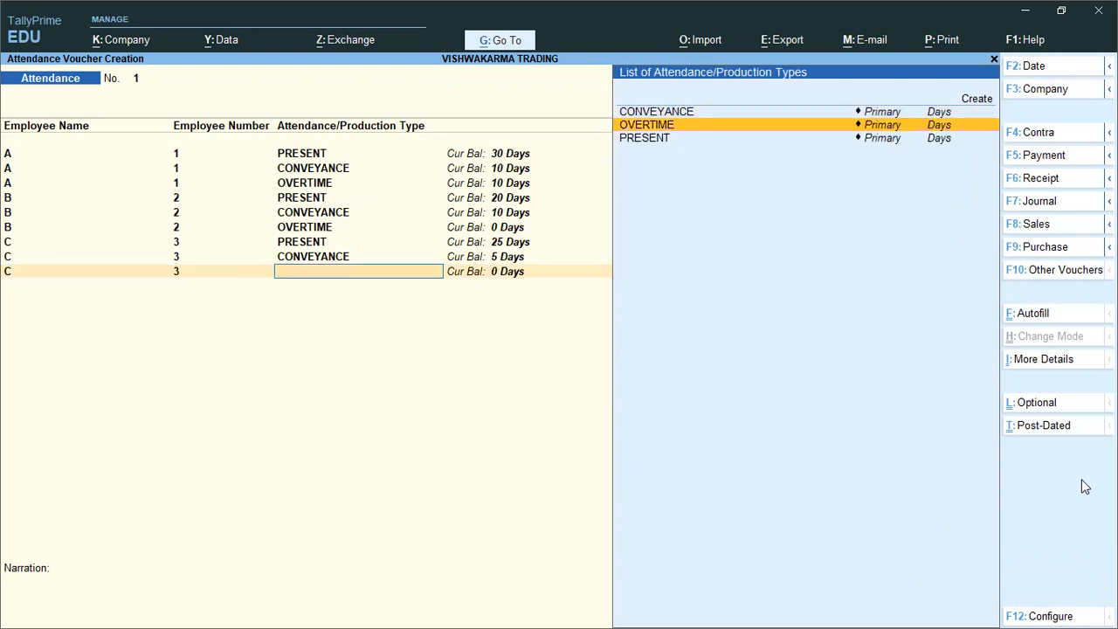
pyautogui.press('Return')
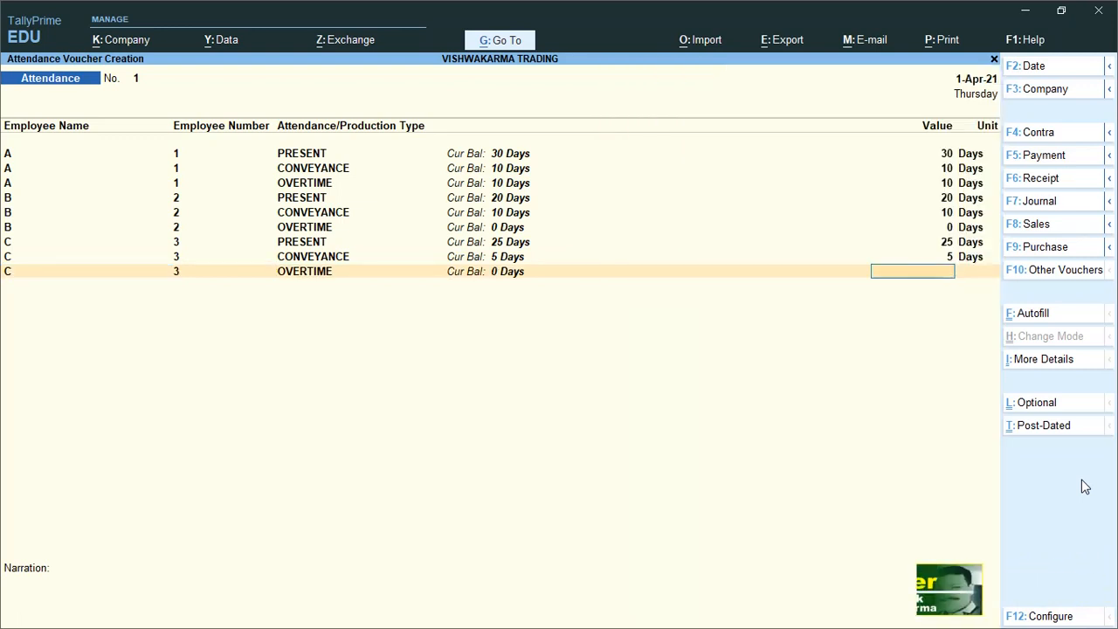
pyautogui.write('10')
pyautogui.press('Return')
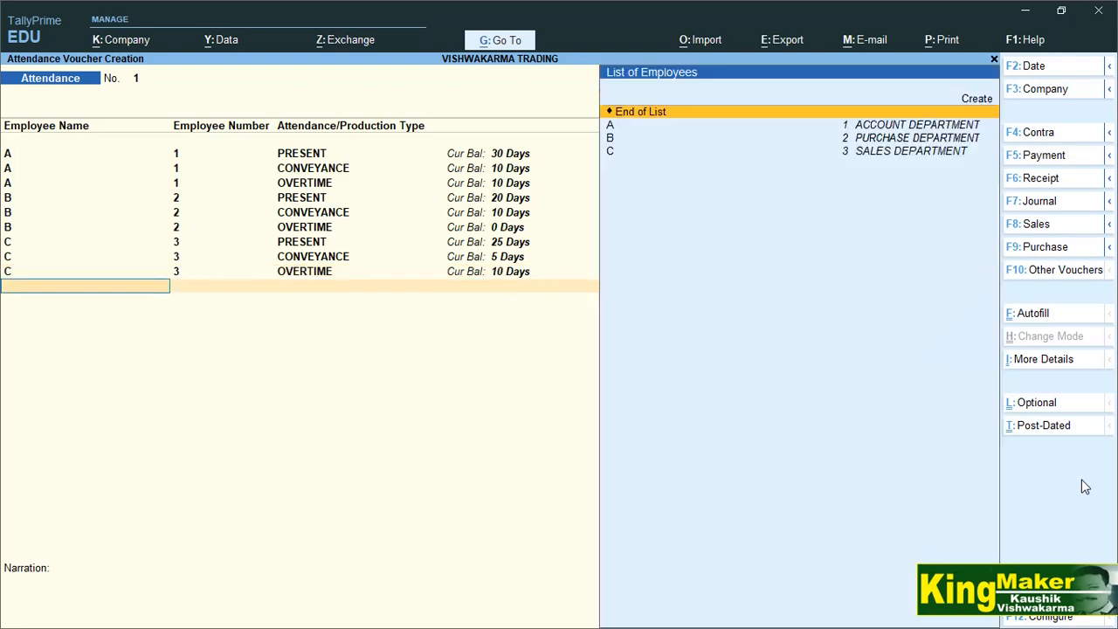
pyautogui.press('Return')
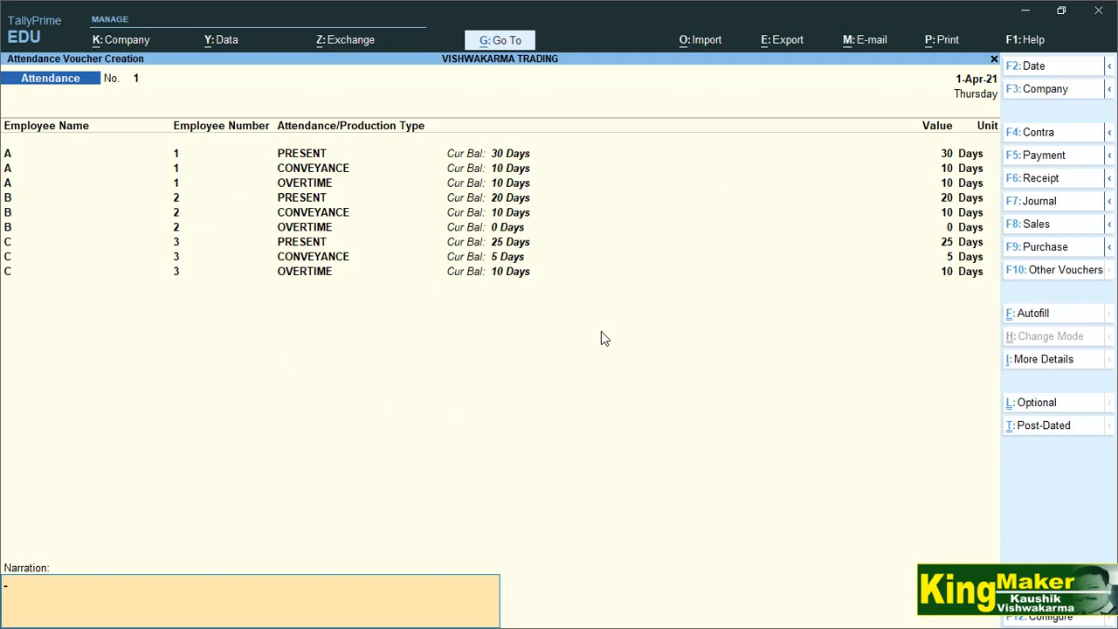
pyautogui.press('Return')
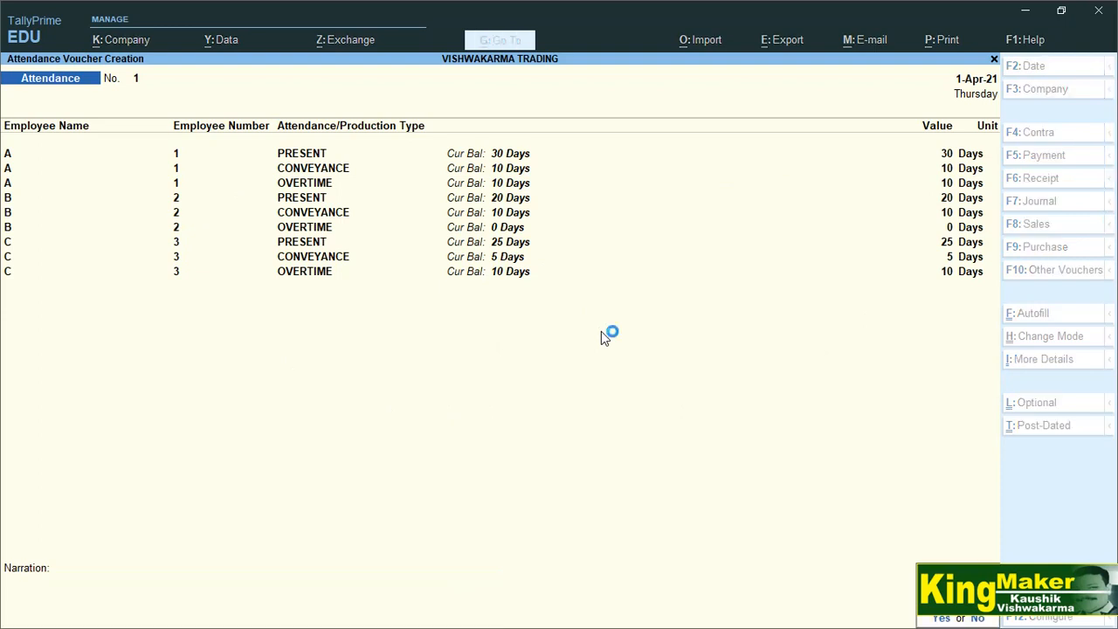
# Save the completed attendance voucher and switch the voucher type to Payroll.
pyautogui.press('Return')
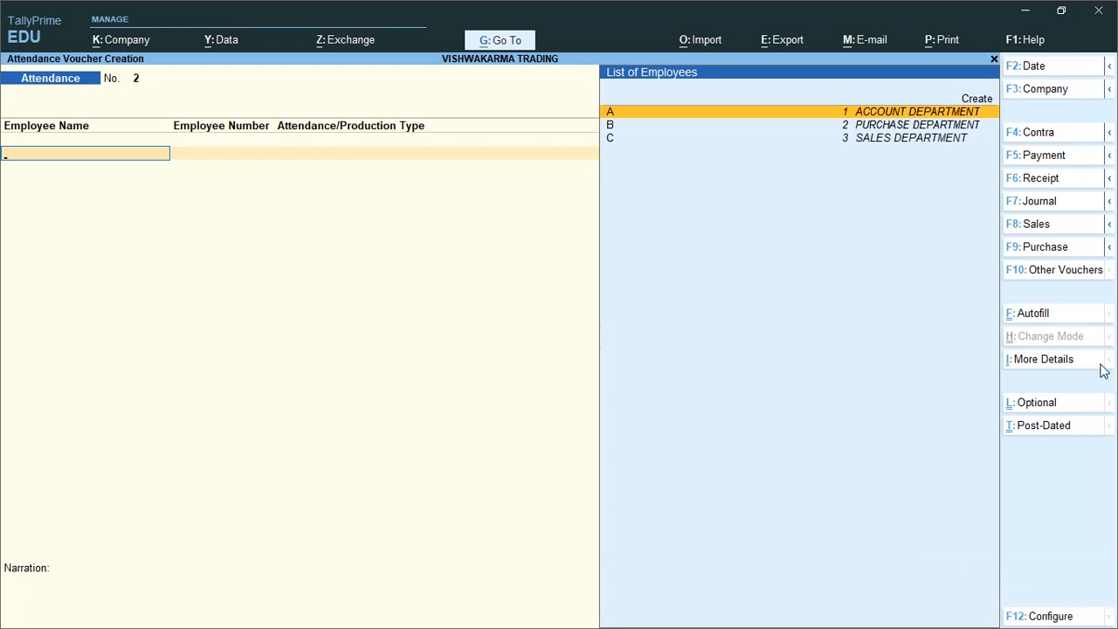
pyautogui.click(1032, 271)
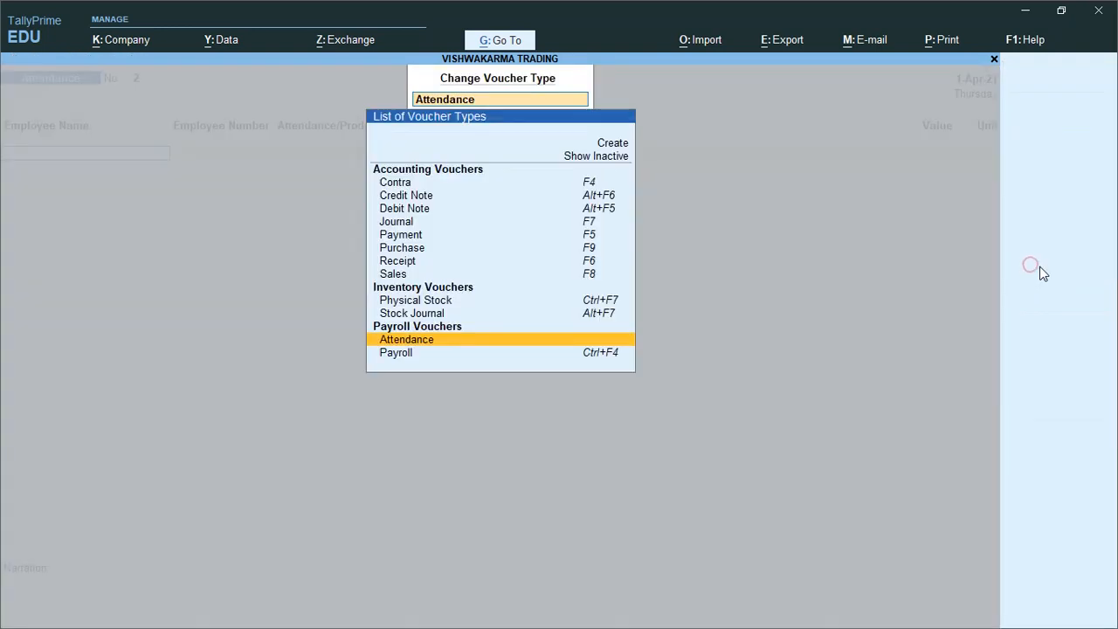
pyautogui.click(613, 357)
pyautogui.click(612, 355)
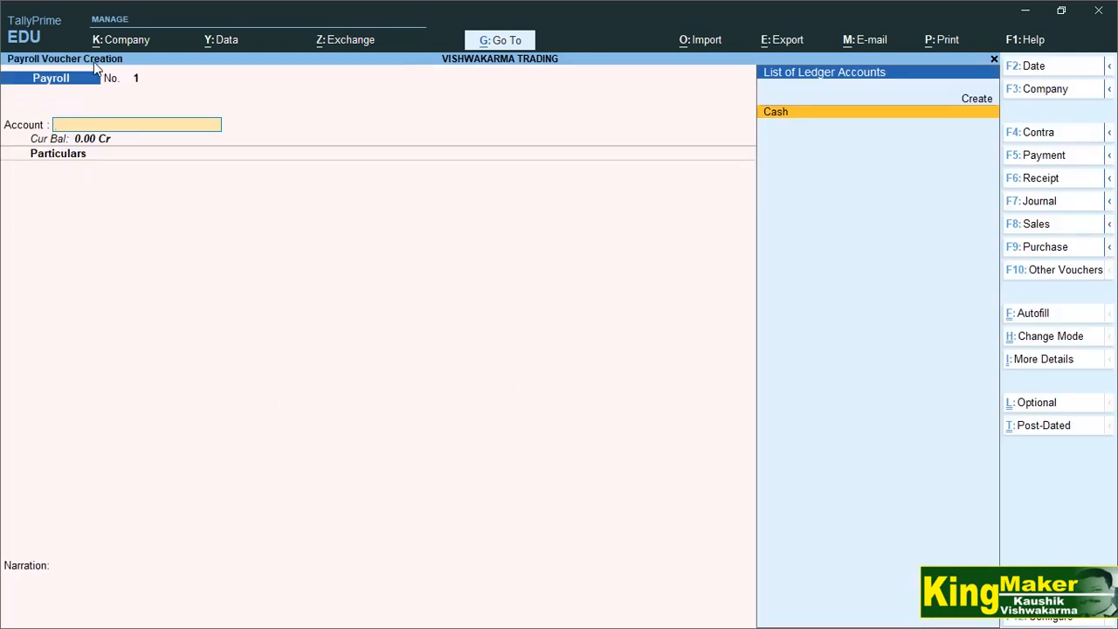
# Start an autofill of the payroll voucher as Payroll Autofill, processed for Salary.
pyautogui.click(1036, 320)
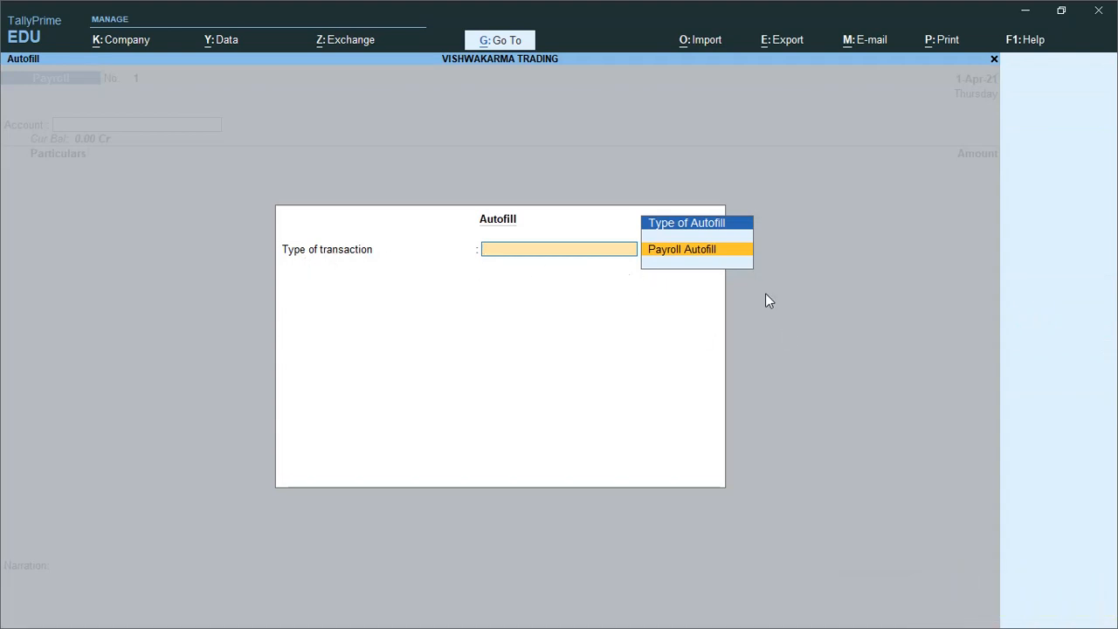
pyautogui.press('Return')
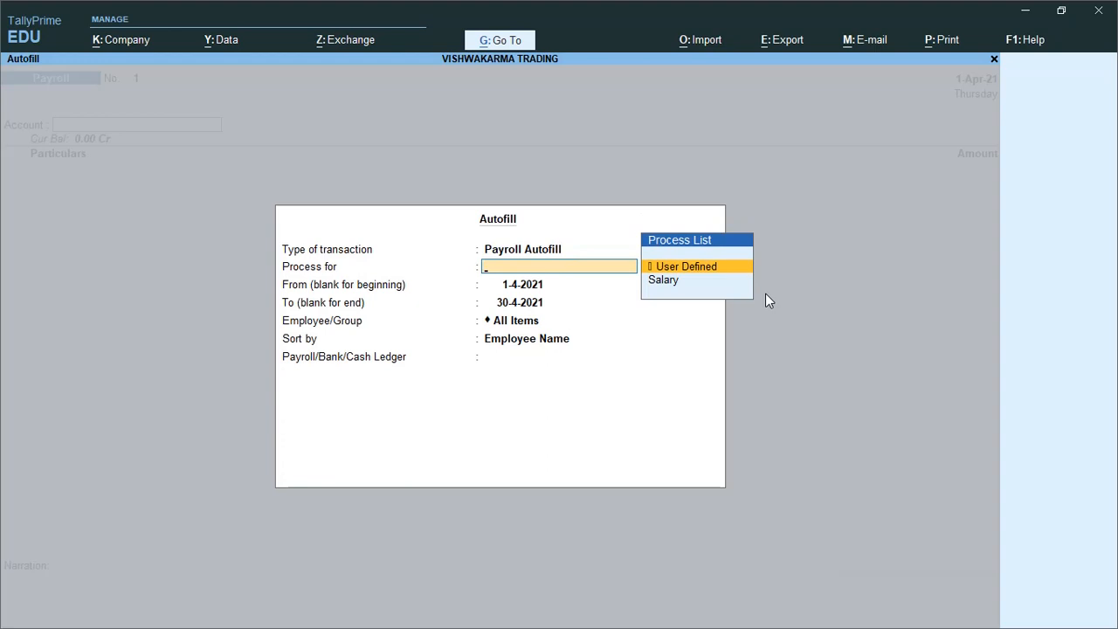
pyautogui.press('Down')
pyautogui.press('Return')
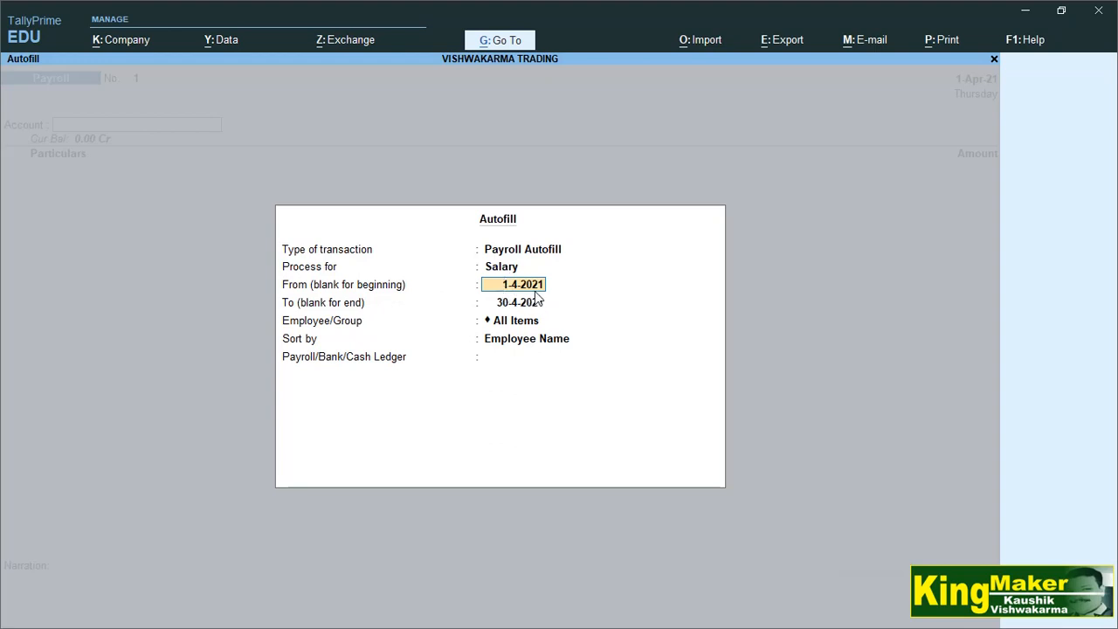
# Keep 1-4-2021 as the autofill start date and set the end date to 1-5-2021.
pyautogui.press('Return')
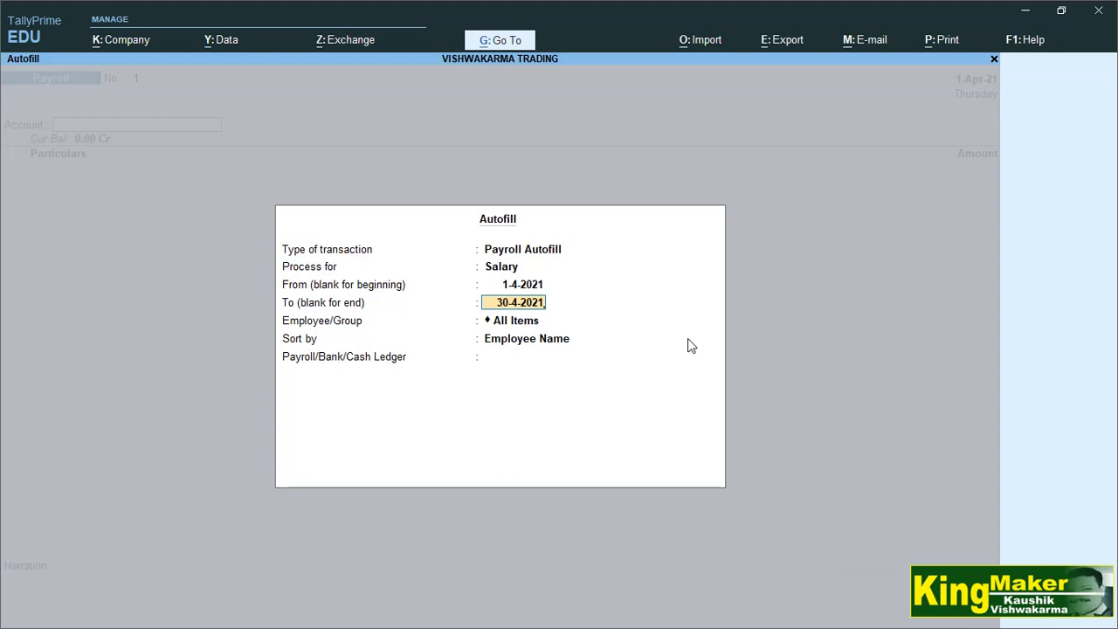
pyautogui.press('BackSpace')
pyautogui.press('BackSpace')
pyautogui.press('BackSpace')
pyautogui.press('BackSpace')
pyautogui.press('BackSpace')
pyautogui.press('BackSpace')
pyautogui.press('BackSpace')
pyautogui.press('BackSpace')
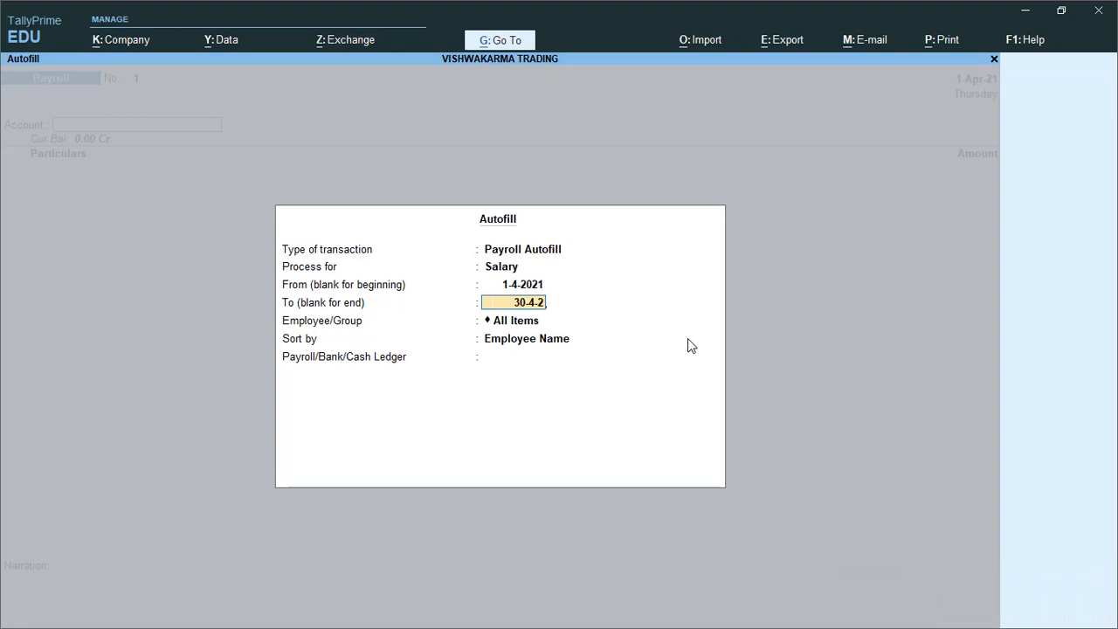
pyautogui.press('BackSpace')
pyautogui.write('1-5-202')
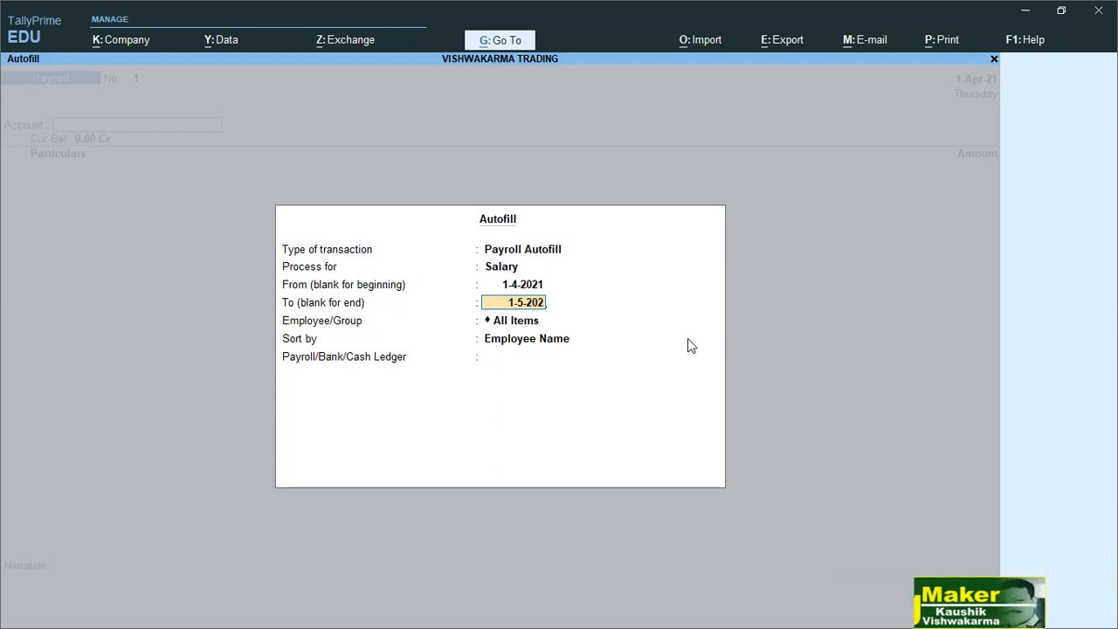
pyautogui.write('1')
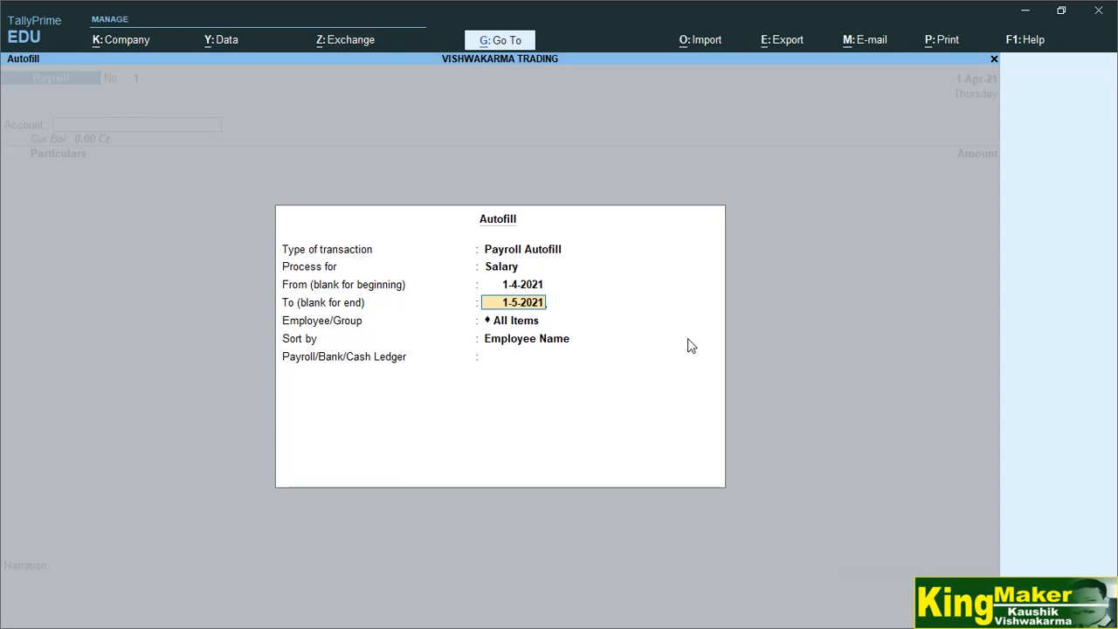
pyautogui.press('Return')
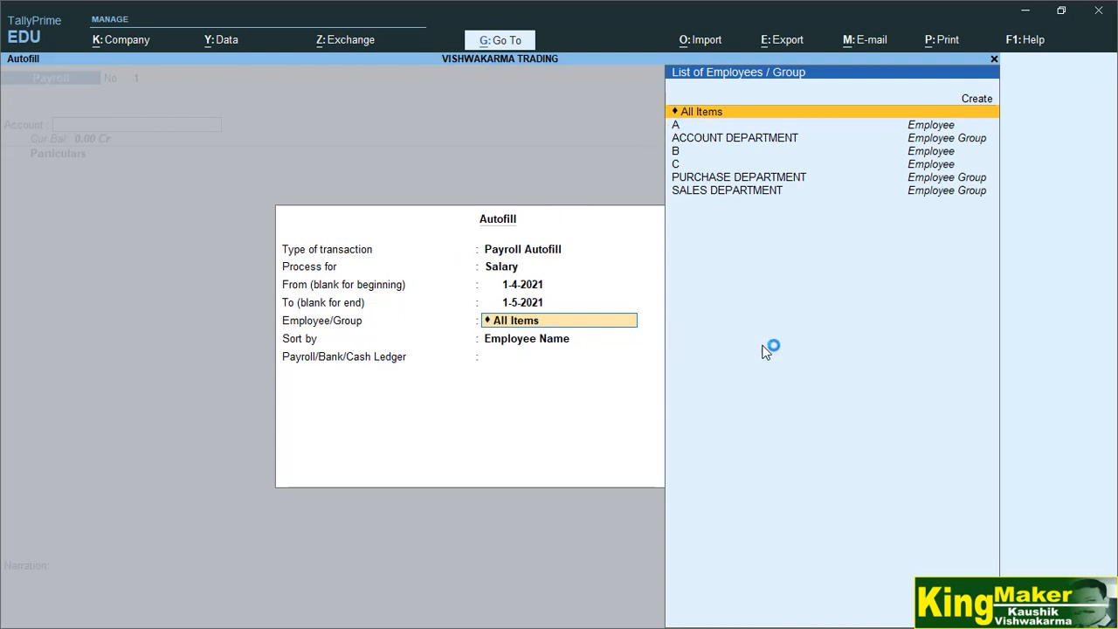
# Fill the voucher for All Items sorted by Employee Name, using the Cash ledger and No for employees having 'For Banking' details.
pyautogui.press('Return')
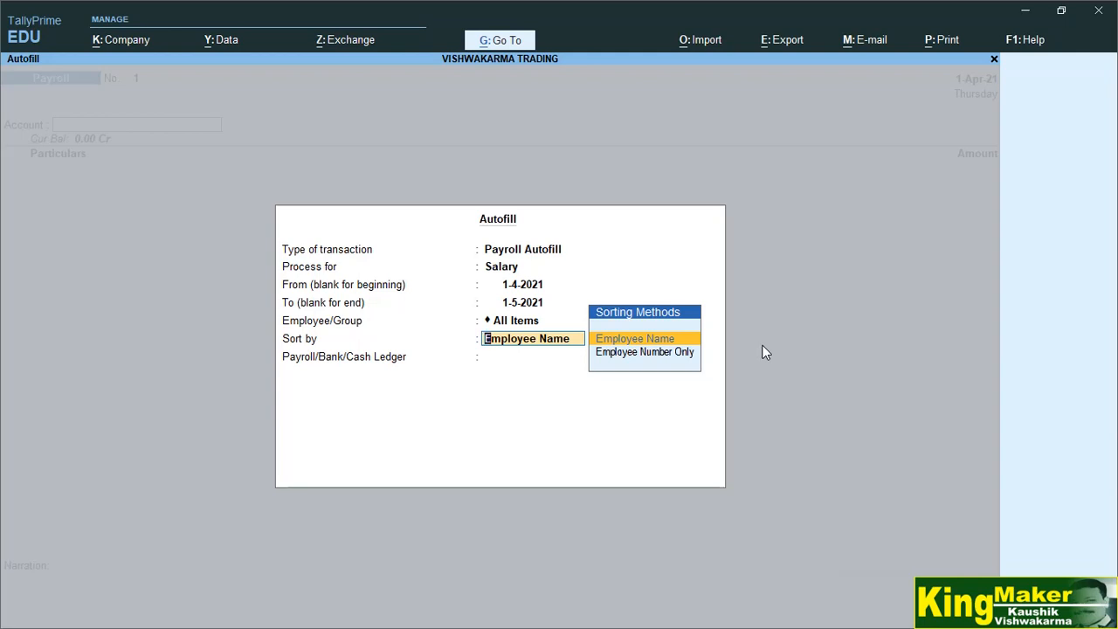
pyautogui.press('Return')
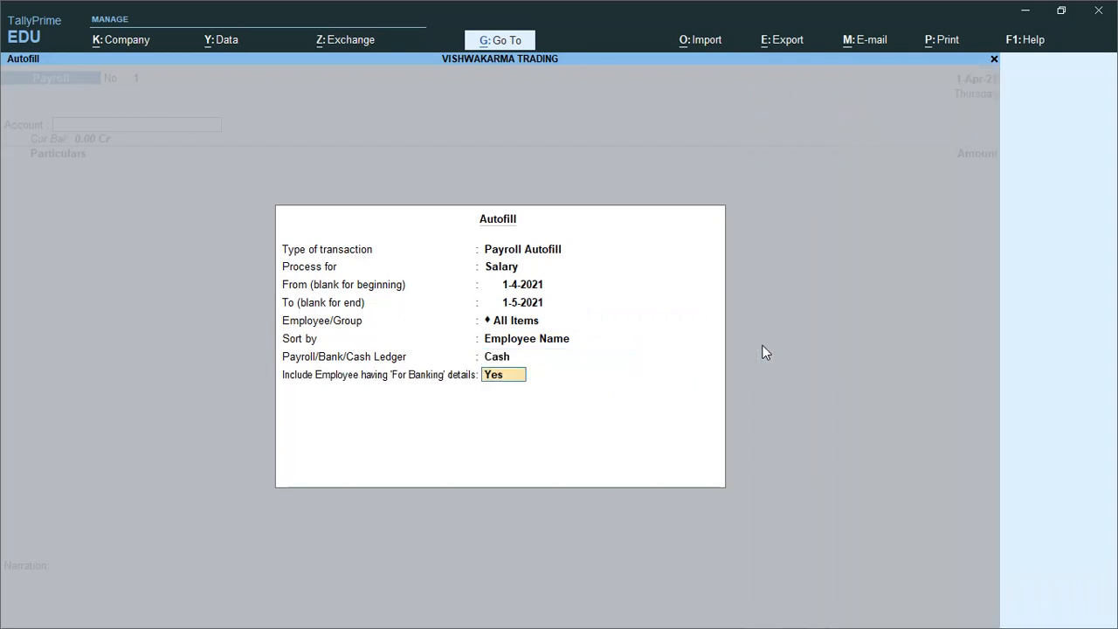
pyautogui.press('Return')
pyautogui.write('N')
pyautogui.press('Return')
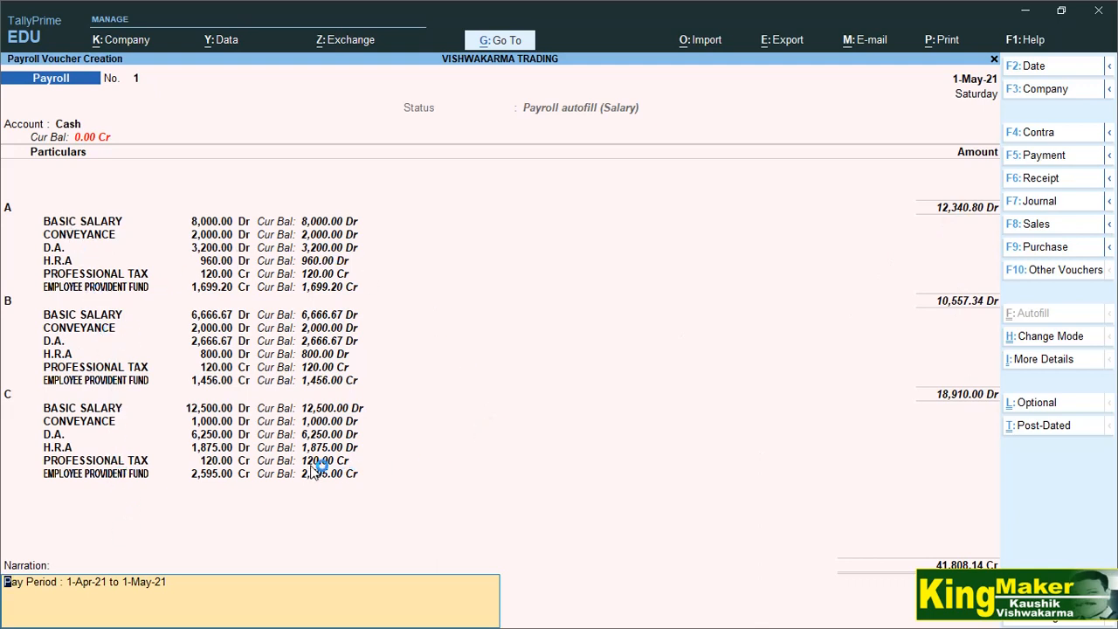
# Save the autofilled payroll voucher with its default pay period narration and leave voucher creation.
pyautogui.press('Return')
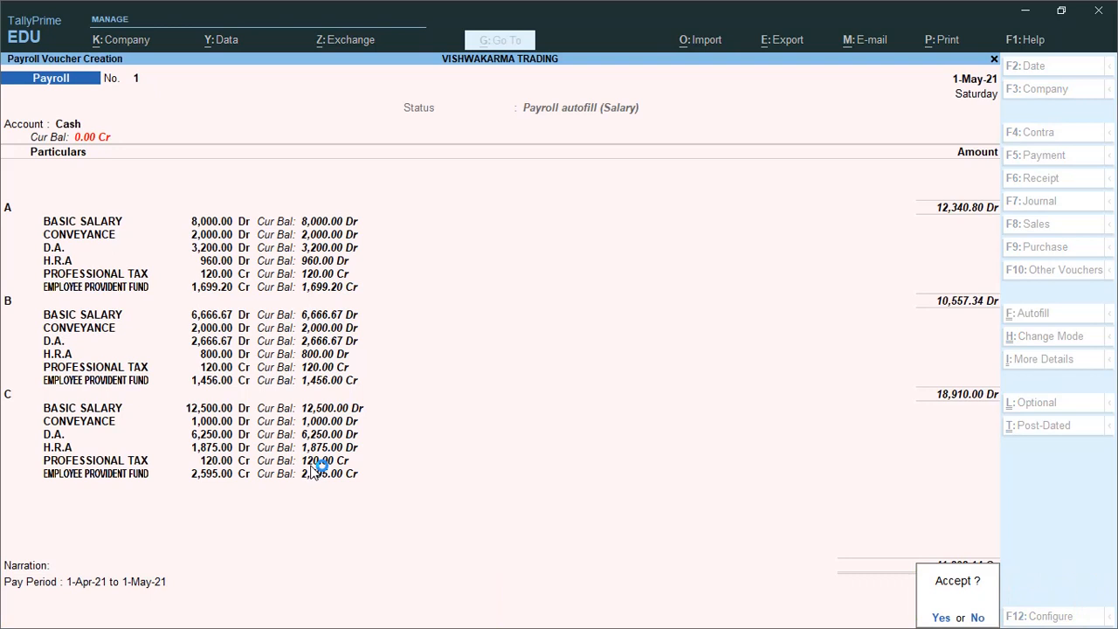
pyautogui.press('Return')
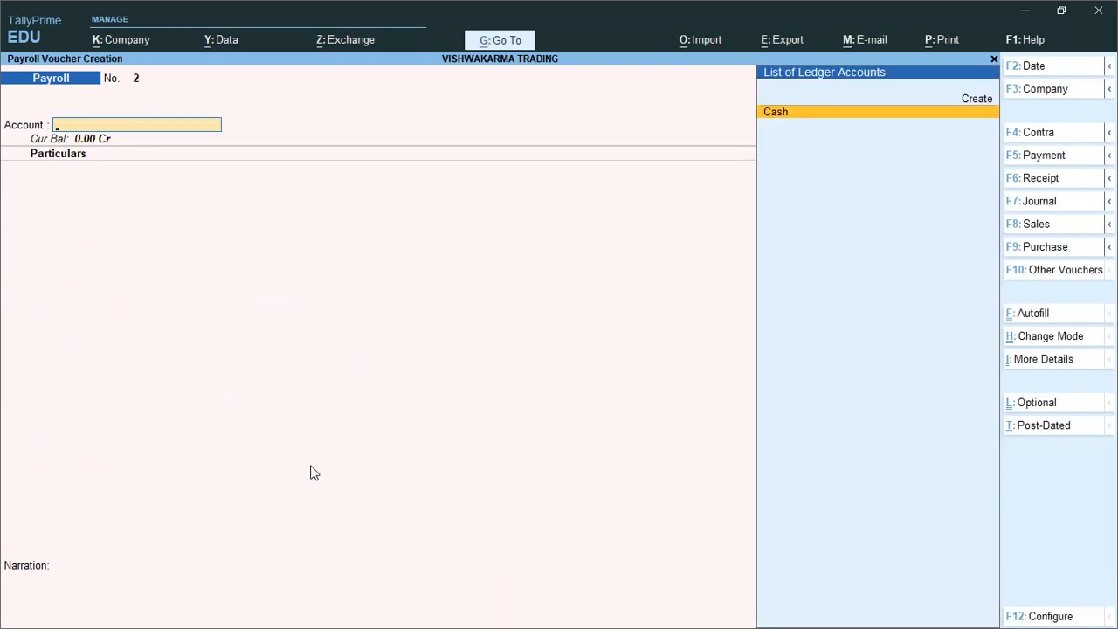
pyautogui.press('Escape')
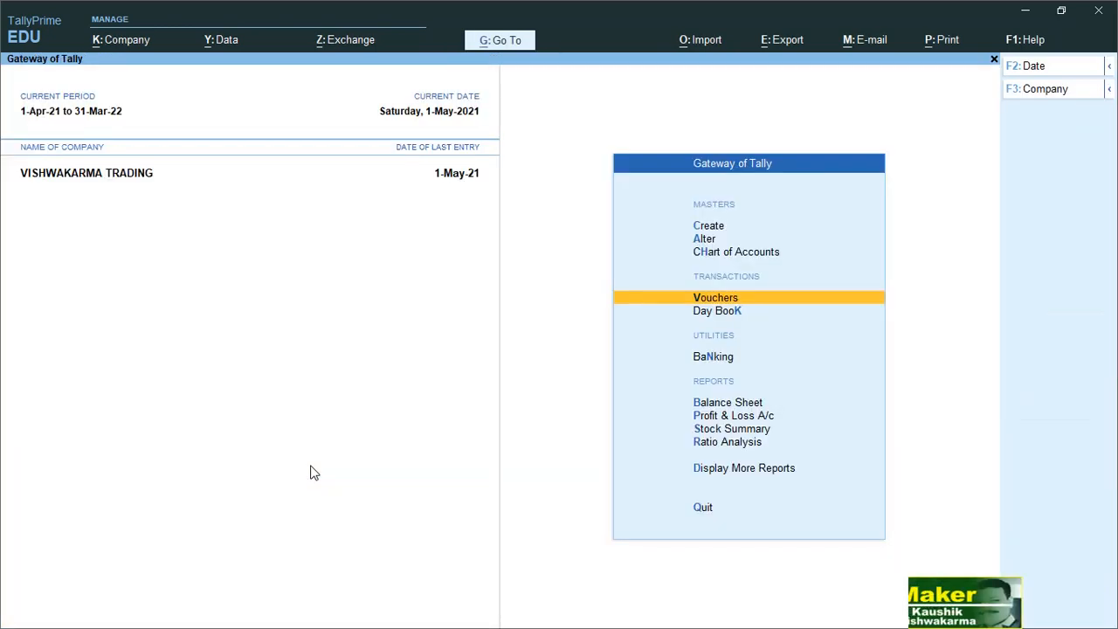
# Open the Payroll Reports list from the additional reports.
pyautogui.press('Down')
pyautogui.press('Down')
pyautogui.press('Down')
pyautogui.press('Down')
pyautogui.press('Down')
pyautogui.press('Down')
pyautogui.press('Down')
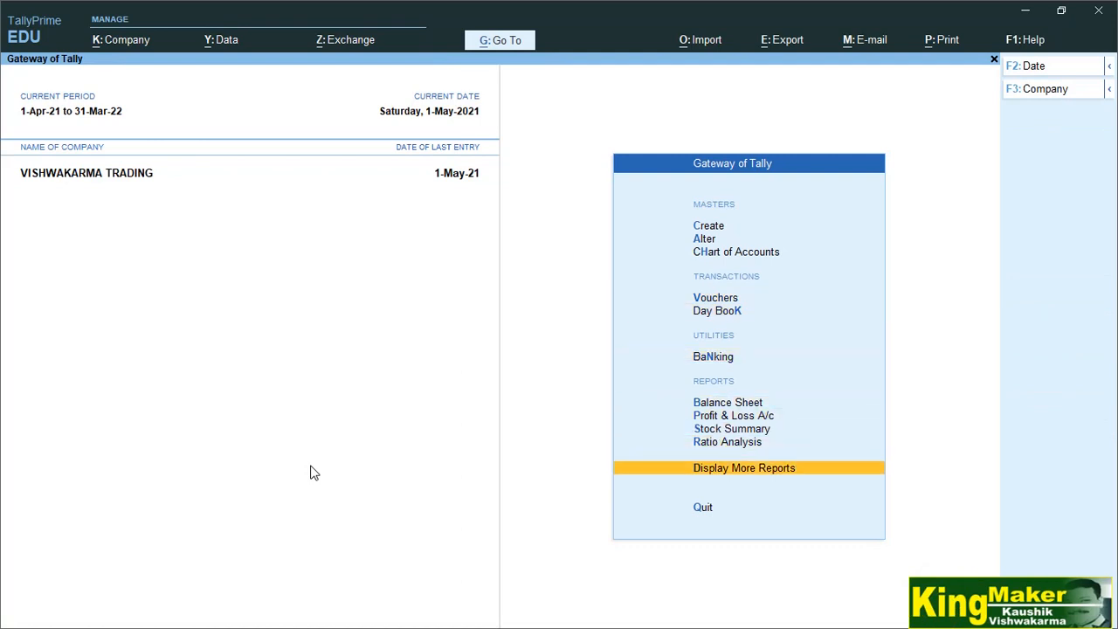
pyautogui.press('Return')
pyautogui.press('Down')
pyautogui.press('Down')
pyautogui.press('Down')
pyautogui.press('Down')
pyautogui.press('Down')
pyautogui.press('Down')
pyautogui.press('Down')
pyautogui.press('Down')
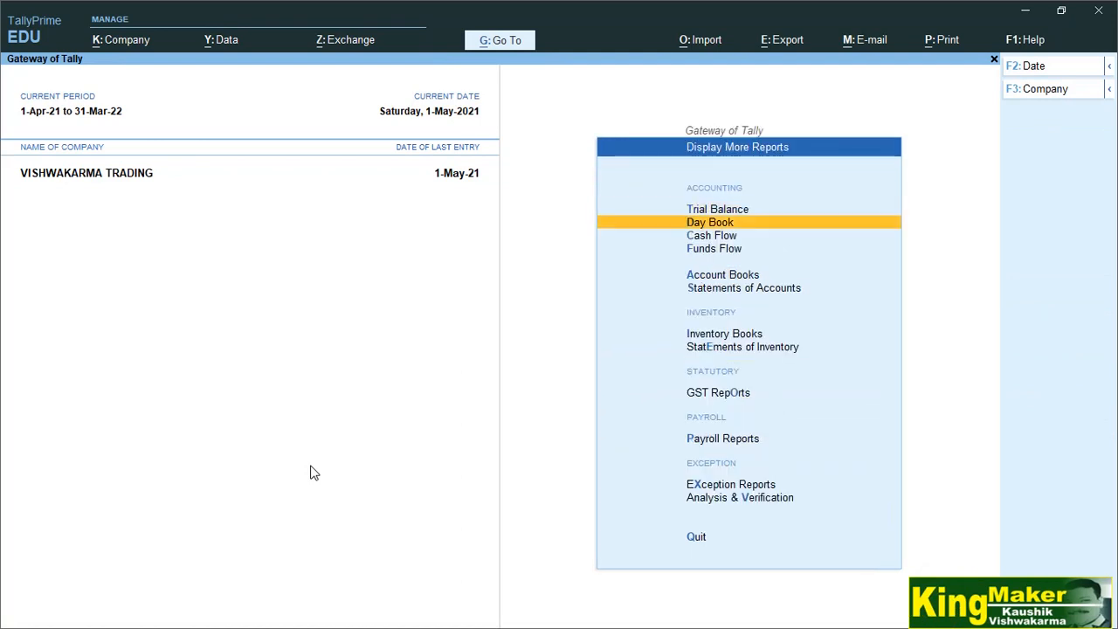
pyautogui.press('Down')
pyautogui.press('Down')
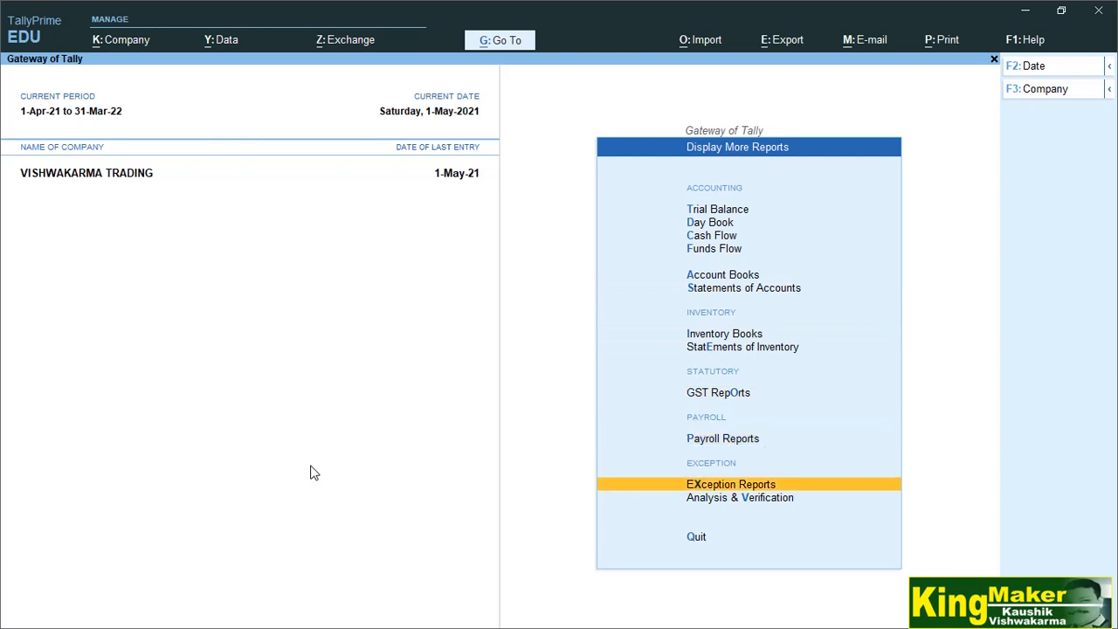
pyautogui.press('Up')
pyautogui.press('Return')
# Display the Pay Slip report for employee A.
pyautogui.press('Down')
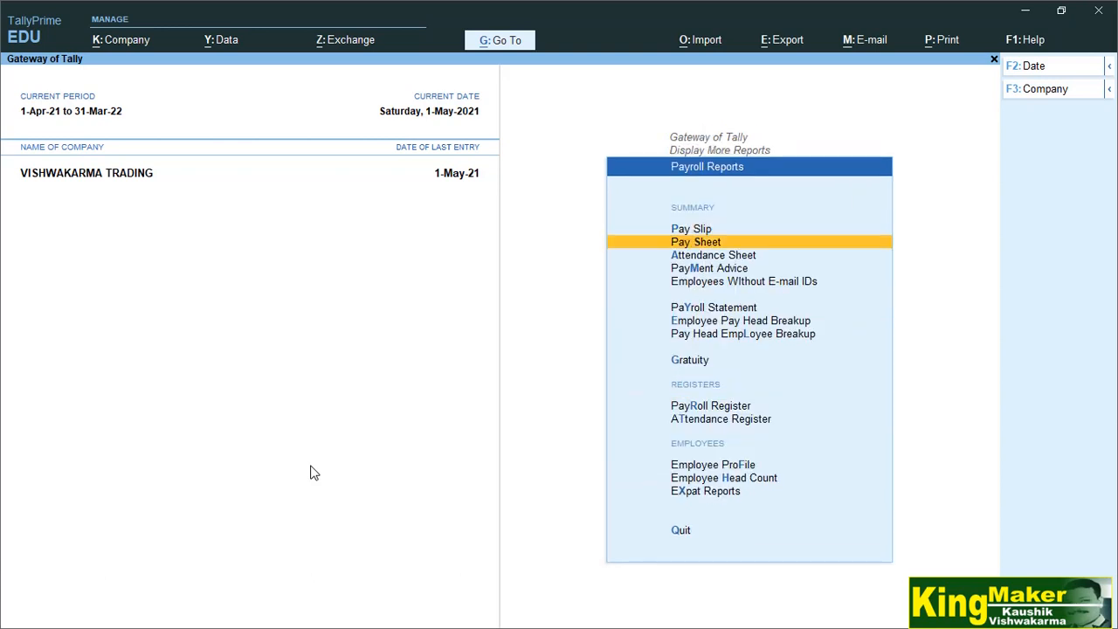
pyautogui.press('Up')
pyautogui.press('Return')
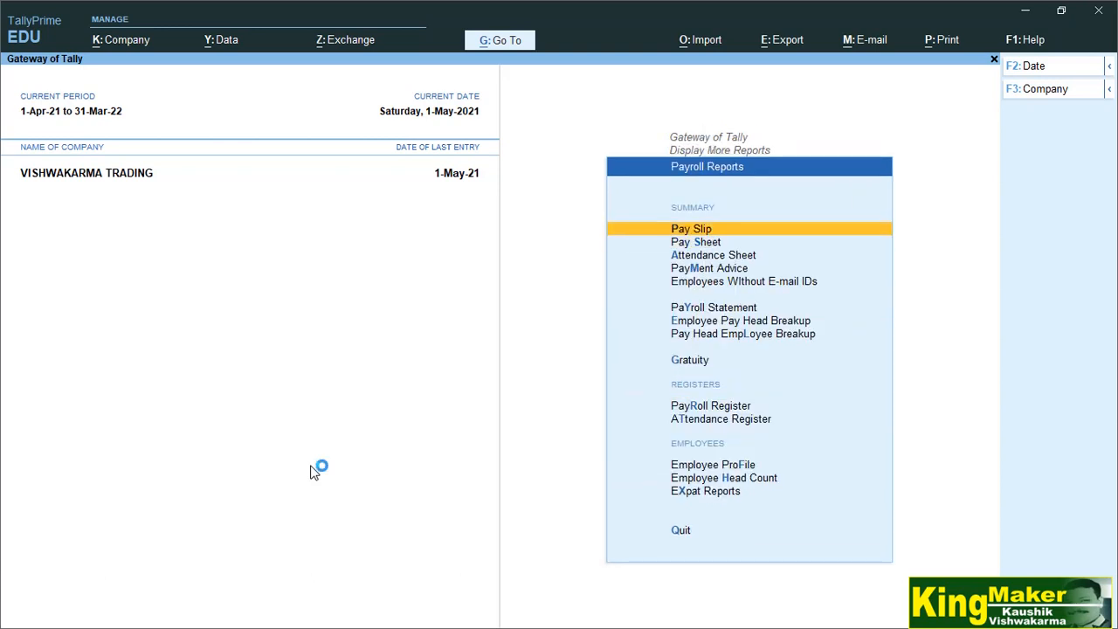
pyautogui.press('Down')
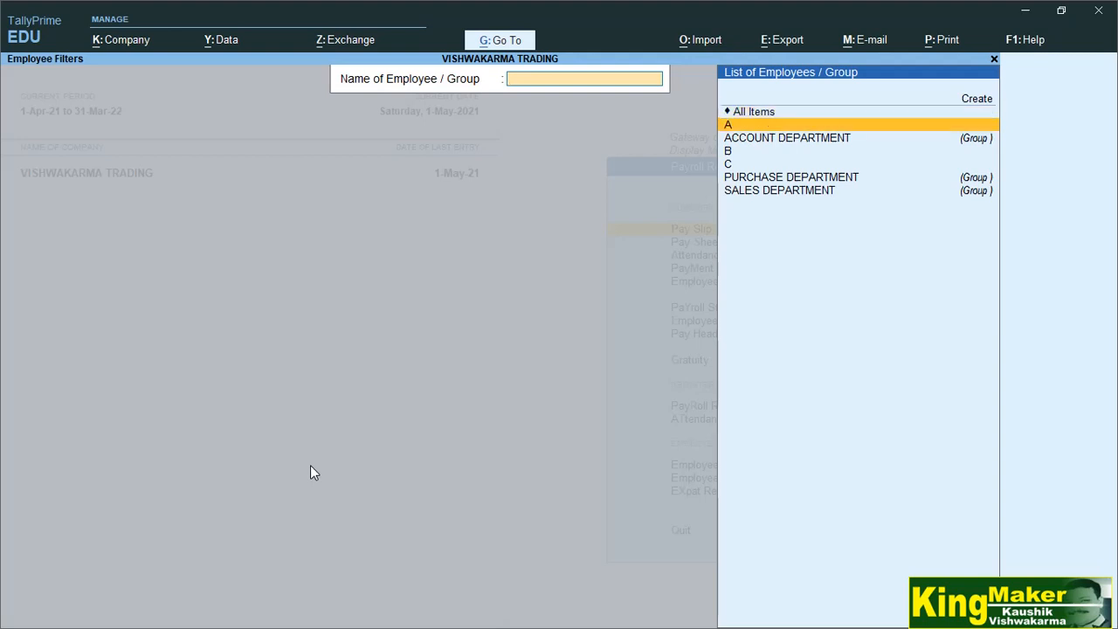
pyautogui.press('Return')
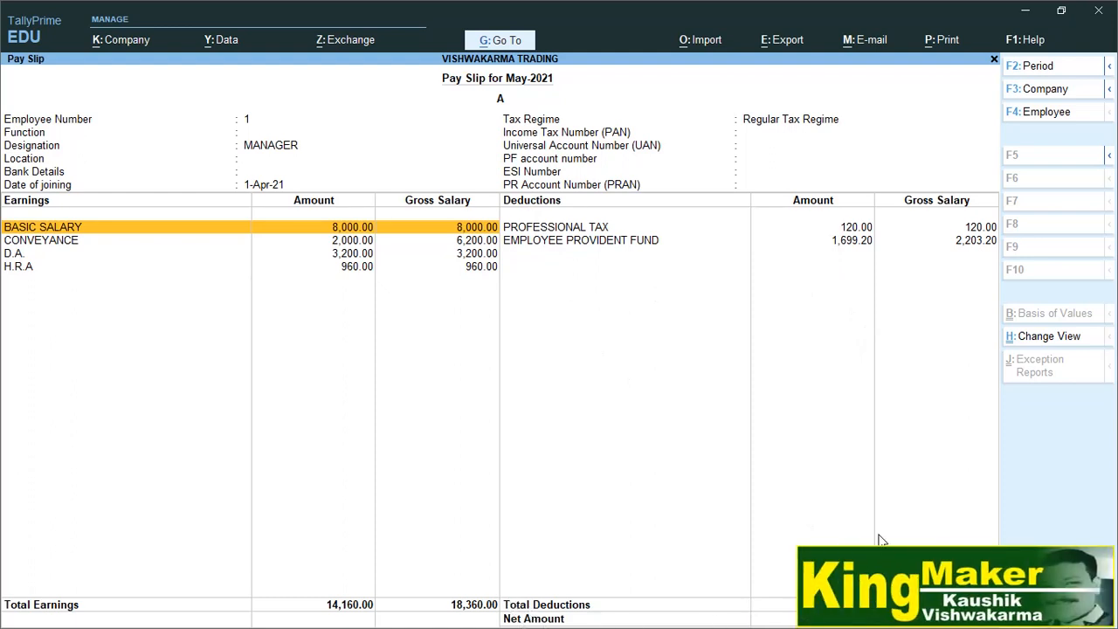
# Preview the printed pay slip of employee A, enlarge it to examine the earnings and deductions, and close the preview.
pyautogui.press('ctrl')
pyautogui.hotkey('ctrl', 'p')
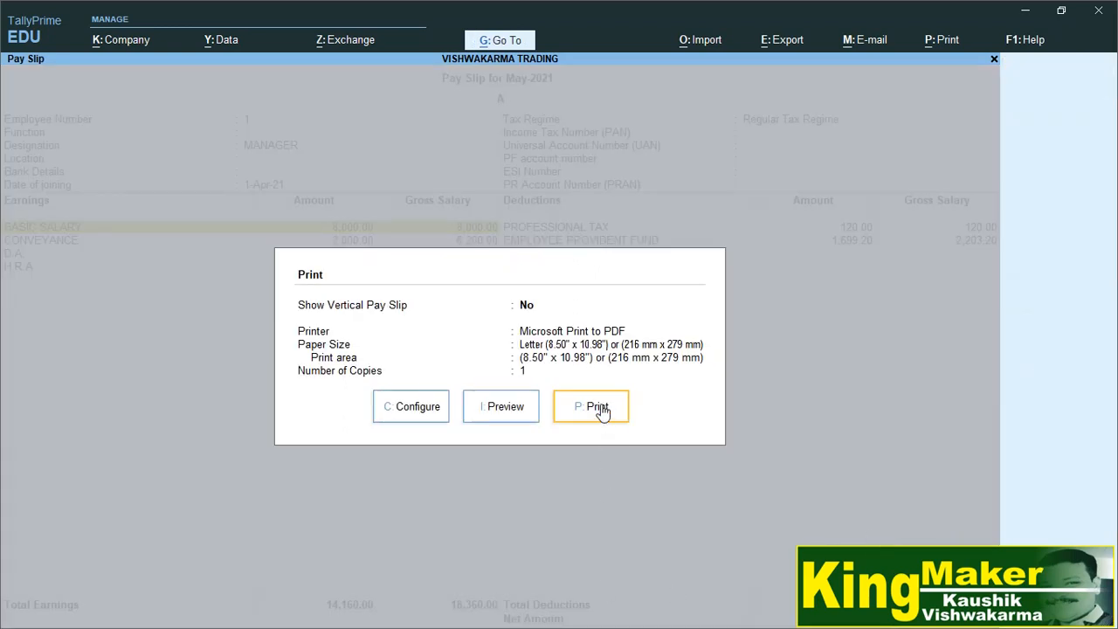
pyautogui.click(500, 411)
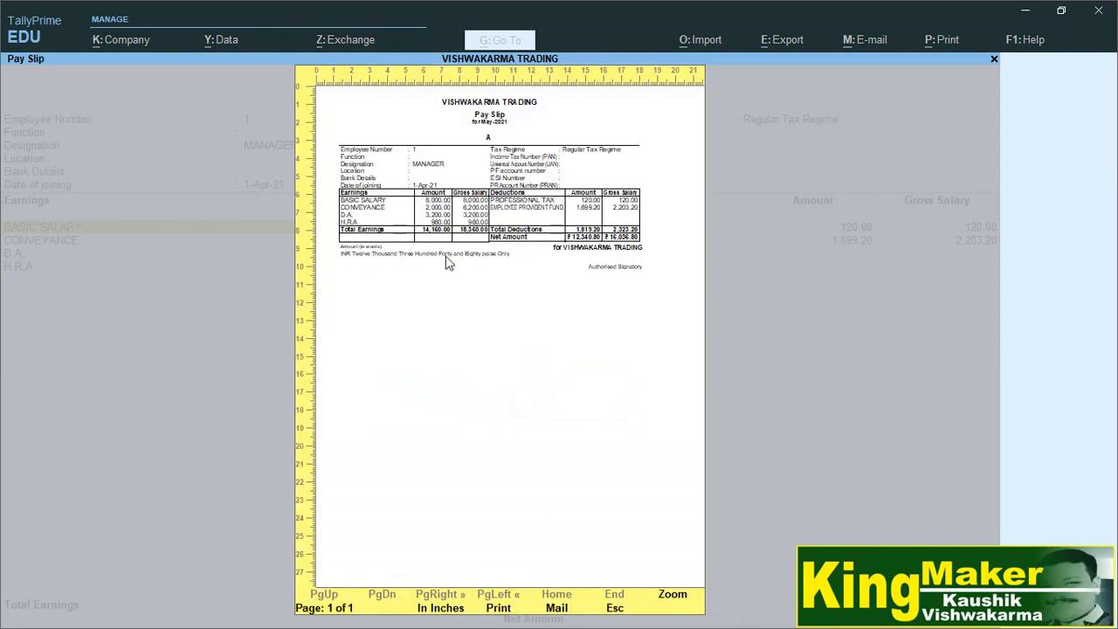
pyautogui.click(448, 262)
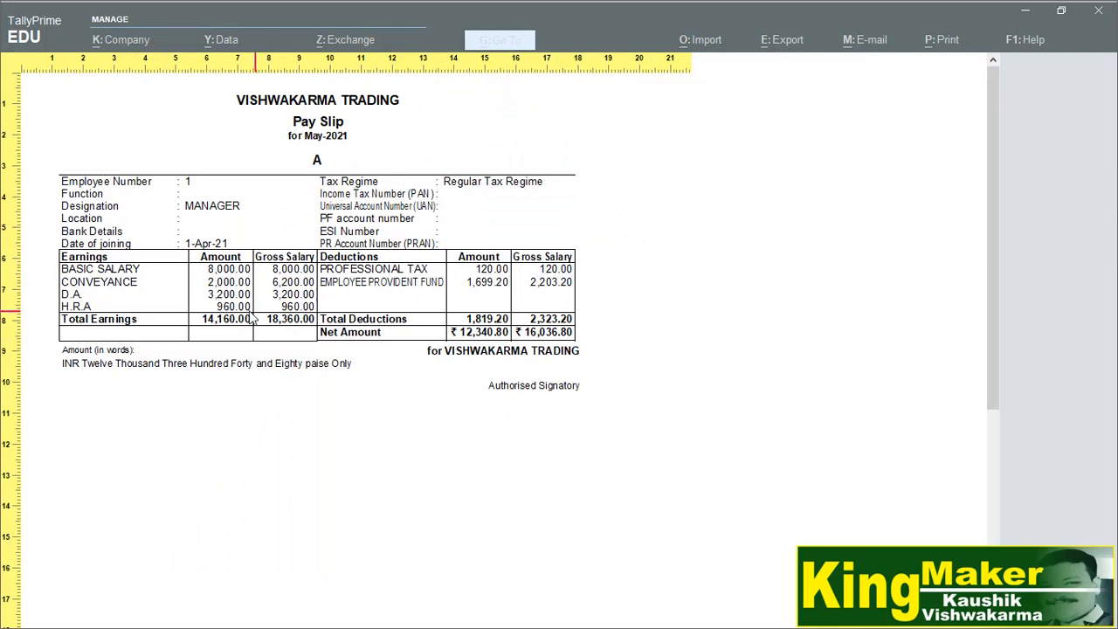
pyautogui.press('Escape')
pyautogui.press('Escape')
pyautogui.press('Escape')
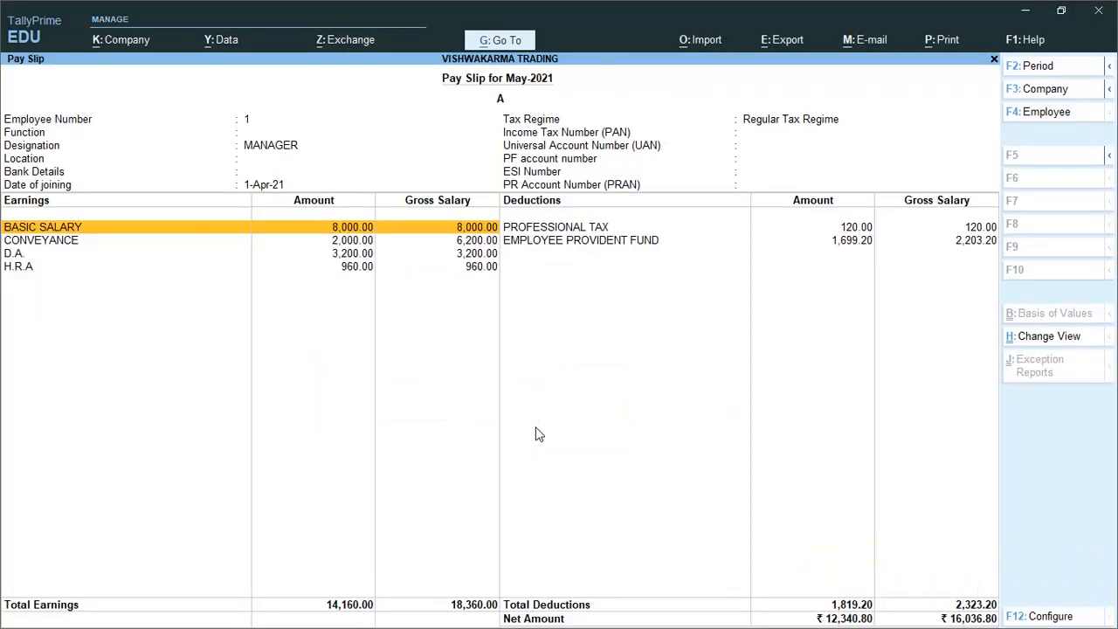
# Close the pay slip and return to the list of additional reports.
pyautogui.press('Escape')
pyautogui.press('Escape')
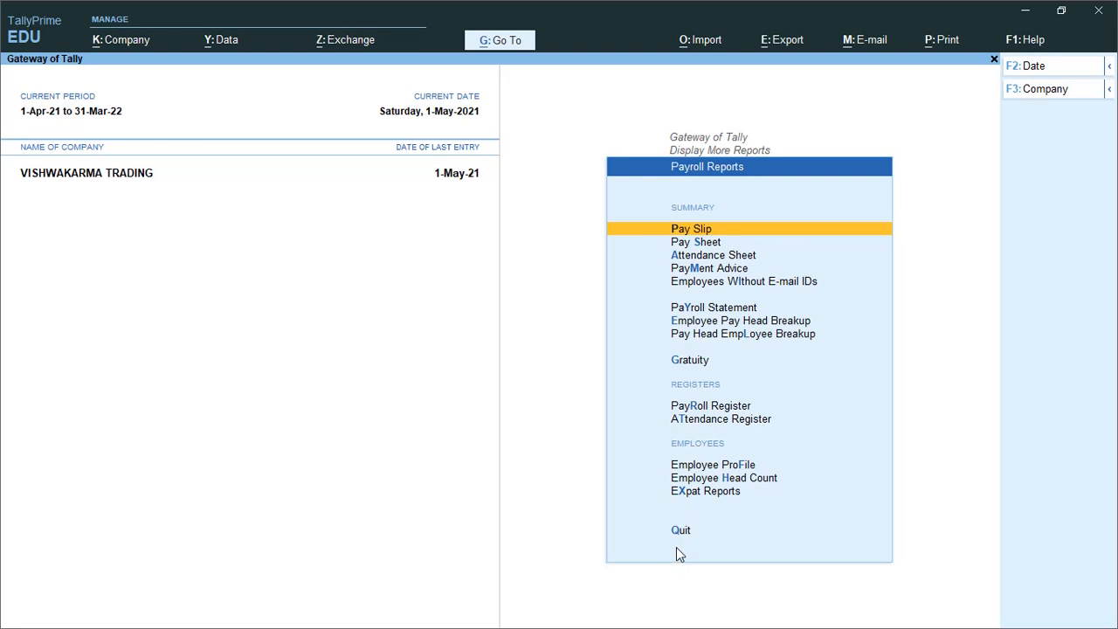
pyautogui.press('Escape')
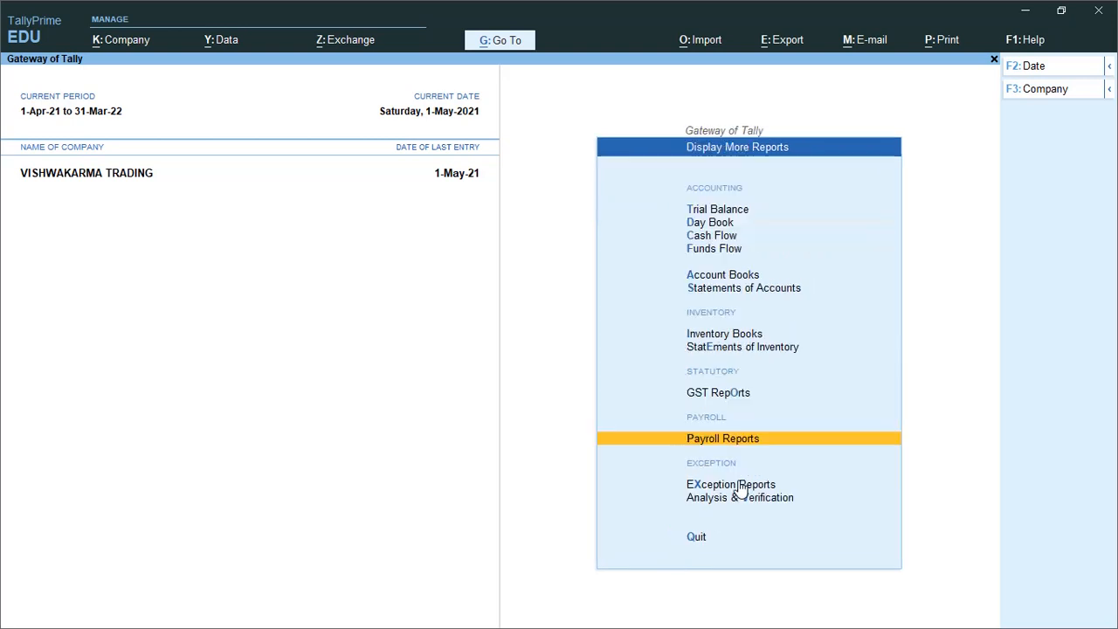
pyautogui.press('ctrl')
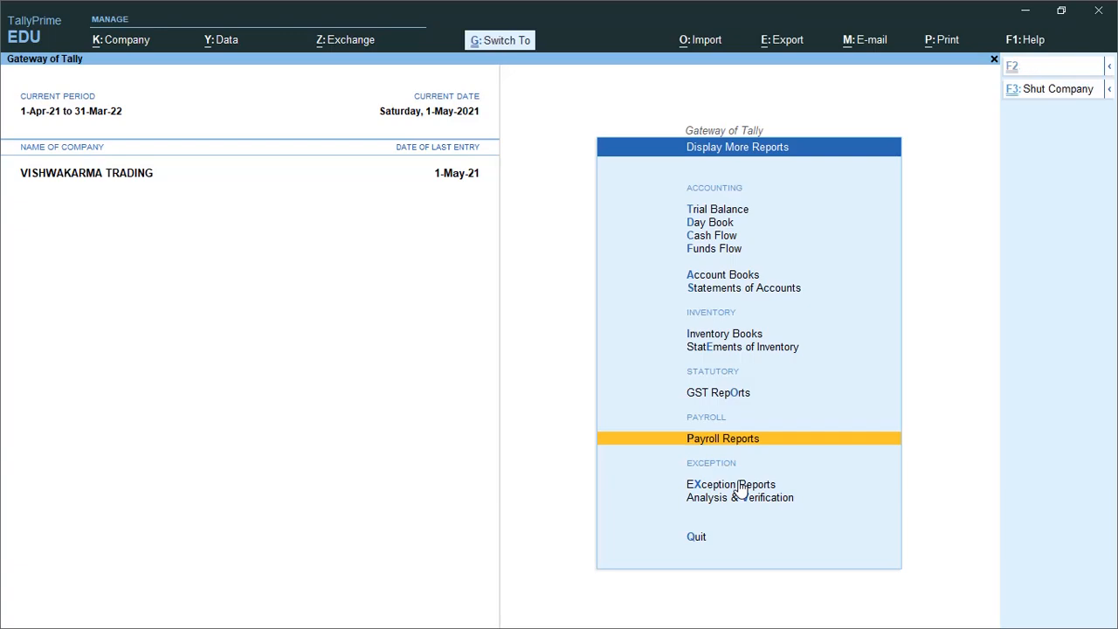